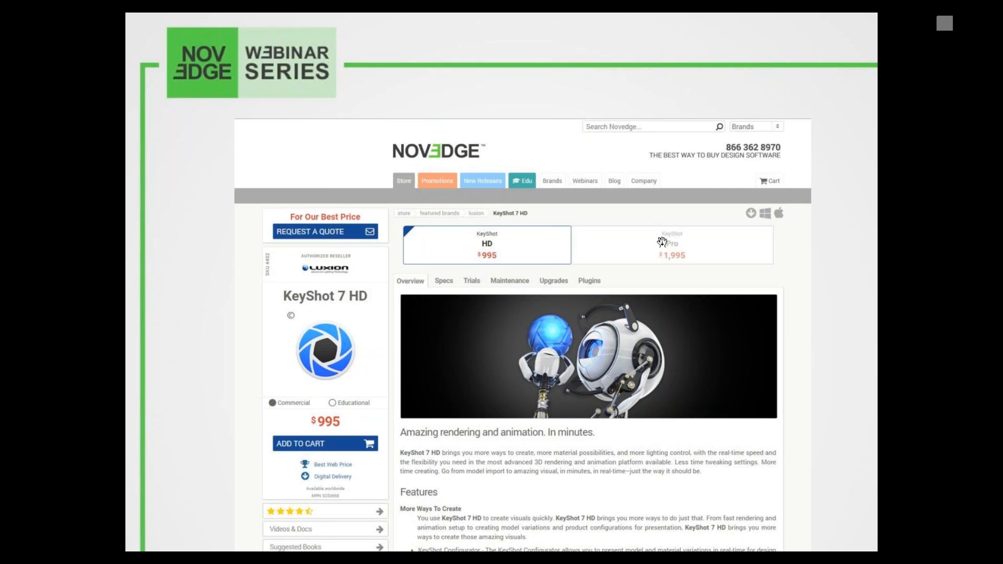
{"action": "left_click", "coordinate": [631, 213]}
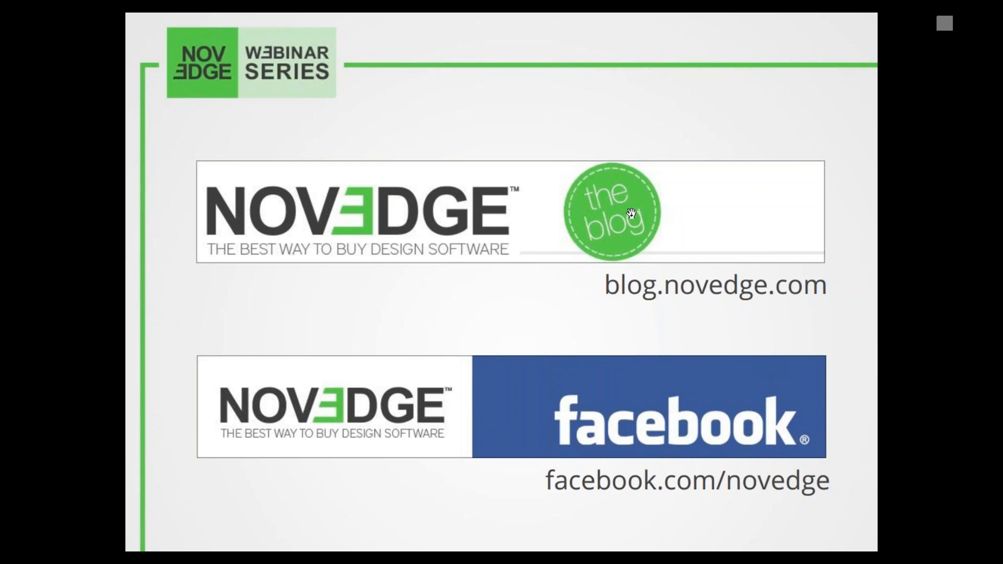
{"action": "left_click", "coordinate": [631, 214]}
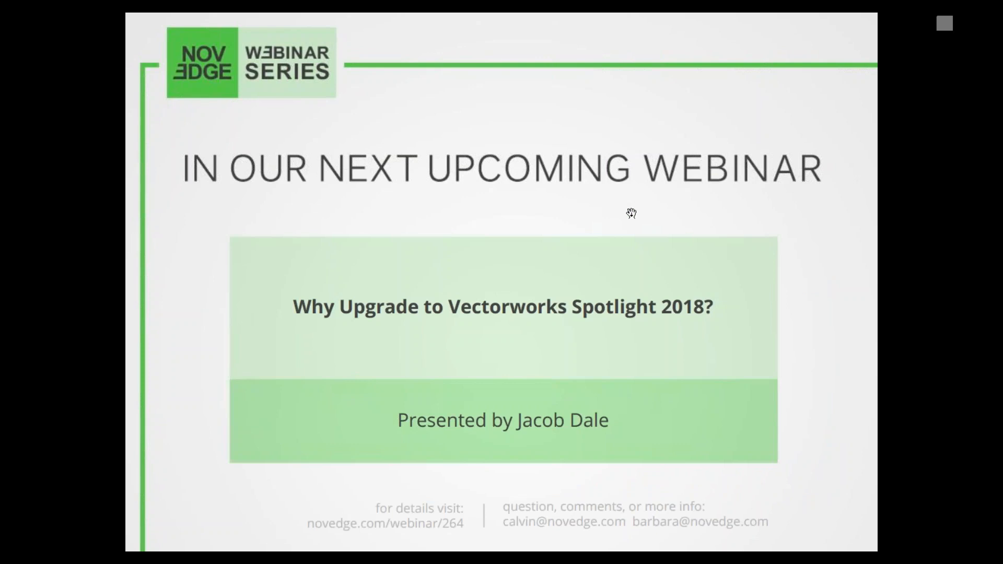
{"action": "left_click", "coordinate": [632, 213]}
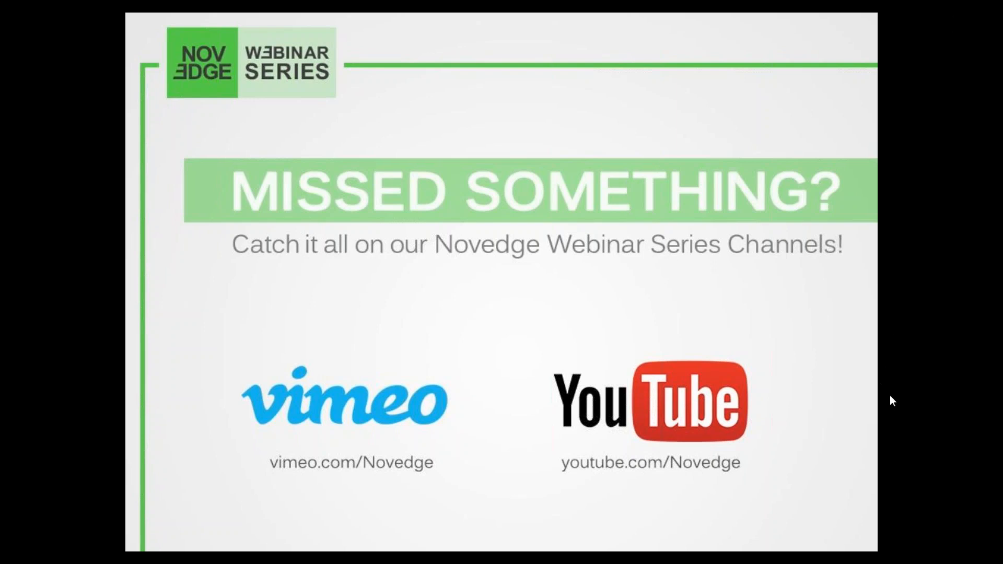
{"action": "left_click", "coordinate": [882, 358]}
{"action": "left_click", "coordinate": [549, 311]}
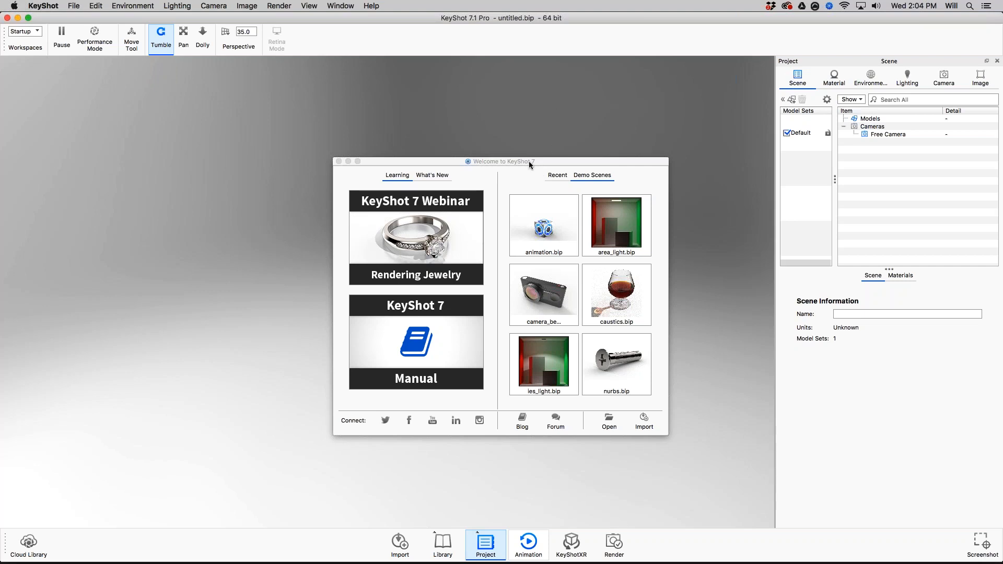
Step: Hide the Project panel and reposition the Welcome window over the empty viewport
{"action": "left_click_drag", "start_coordinate": [544, 159], "coordinate": [538, 124]}
{"action": "left_click", "coordinate": [739, 27]}
{"action": "key", "text": "space"}
{"action": "left_click", "coordinate": [476, 127]}
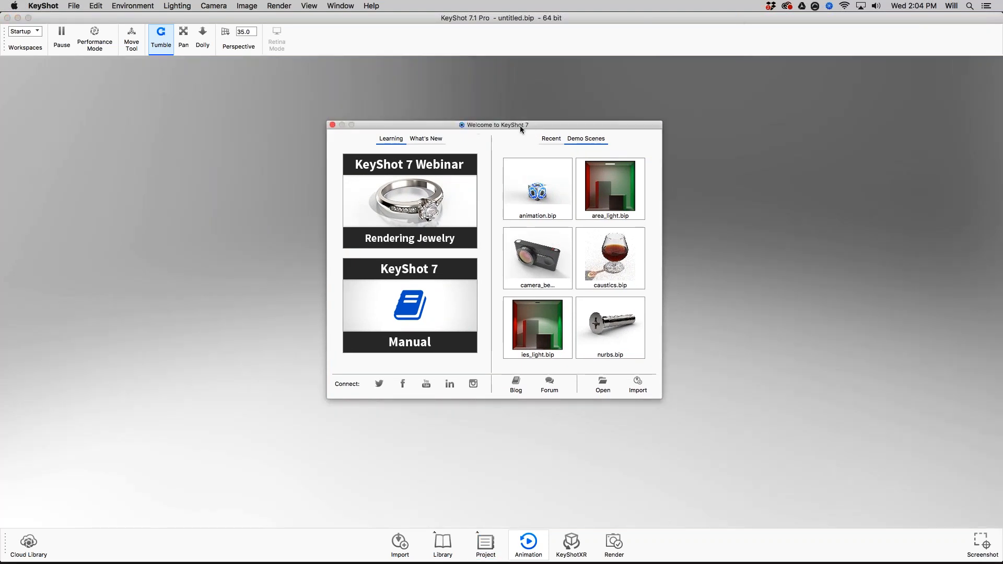
{"action": "left_click_drag", "start_coordinate": [524, 125], "coordinate": [567, 131]}
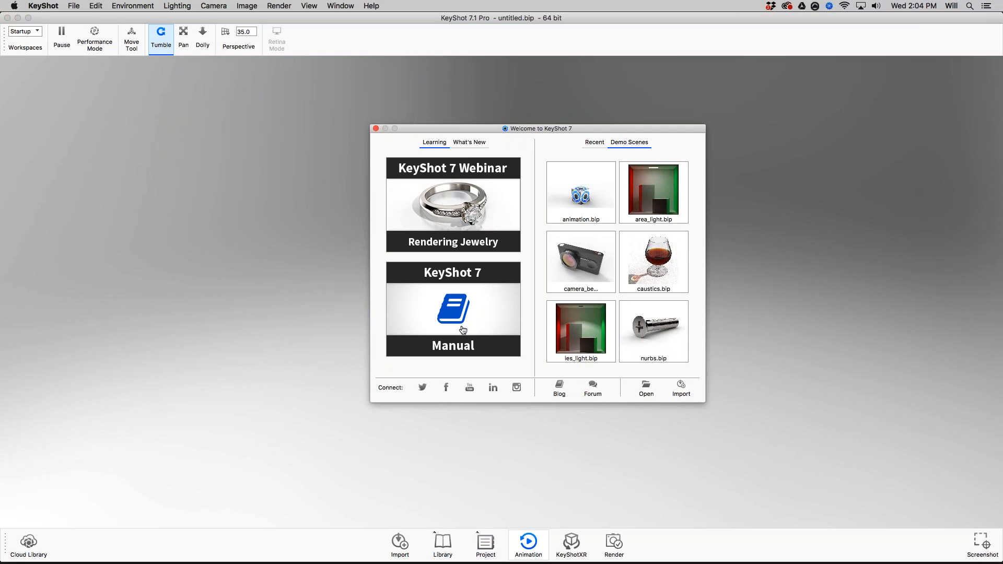
Step: Look through the What's New, Learning and Recent sections of the Welcome window and close it
{"action": "left_click", "coordinate": [477, 145]}
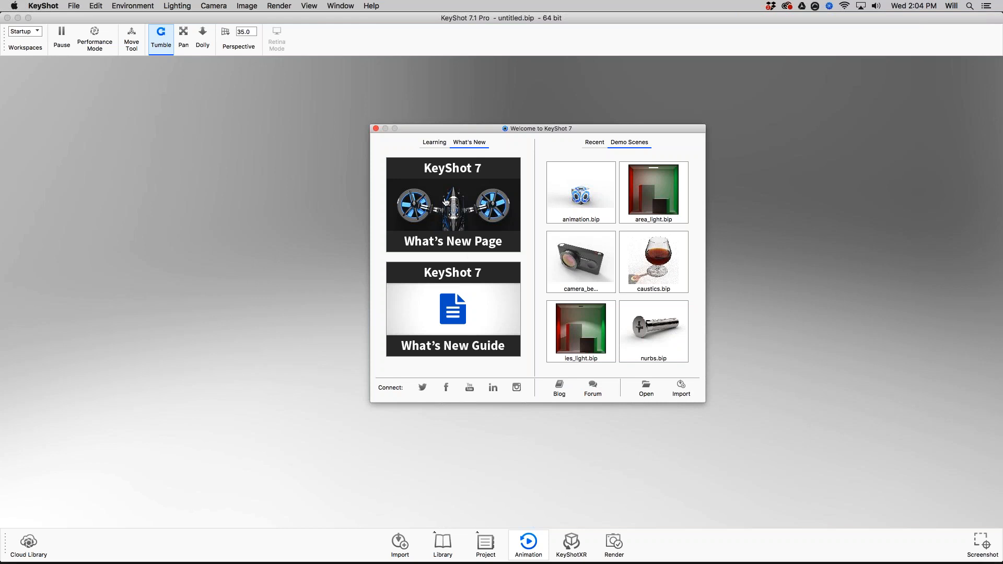
{"action": "left_click", "coordinate": [435, 141]}
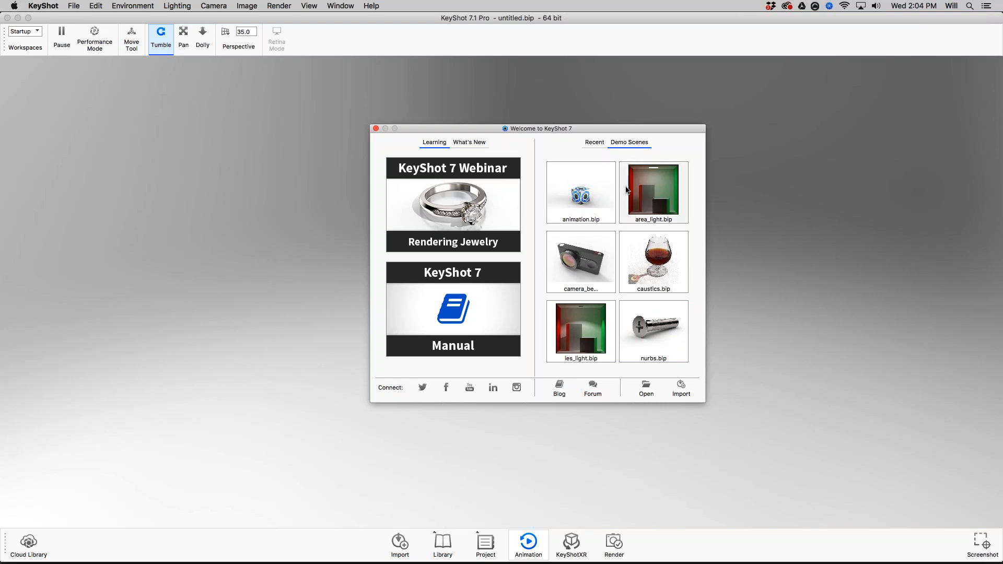
{"action": "left_click", "coordinate": [589, 142]}
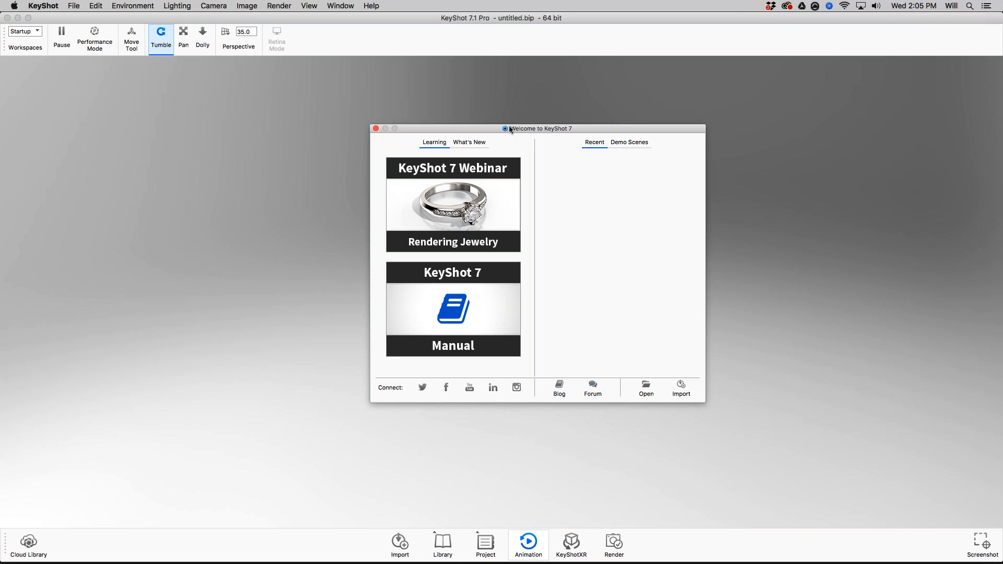
{"action": "left_click", "coordinate": [377, 129]}
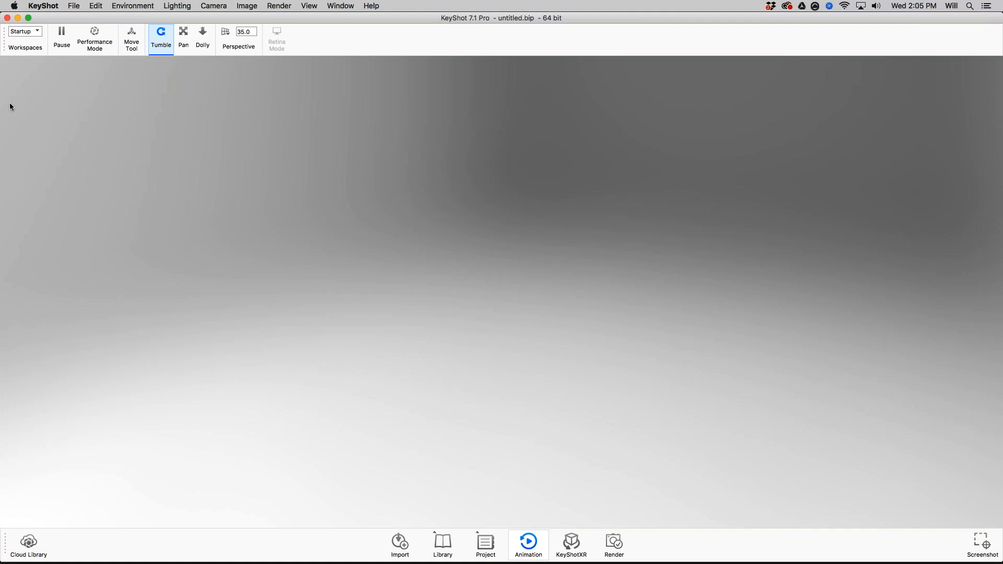
Step: Try out the workspaces by switching to Default, Animation and Advanced in turn
{"action": "left_click", "coordinate": [39, 32]}
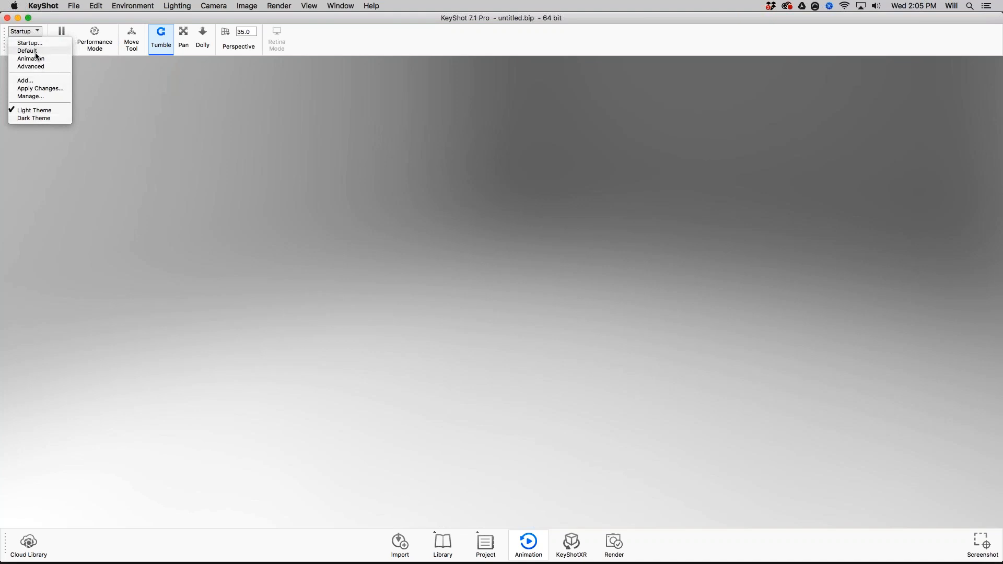
{"action": "left_click", "coordinate": [37, 51]}
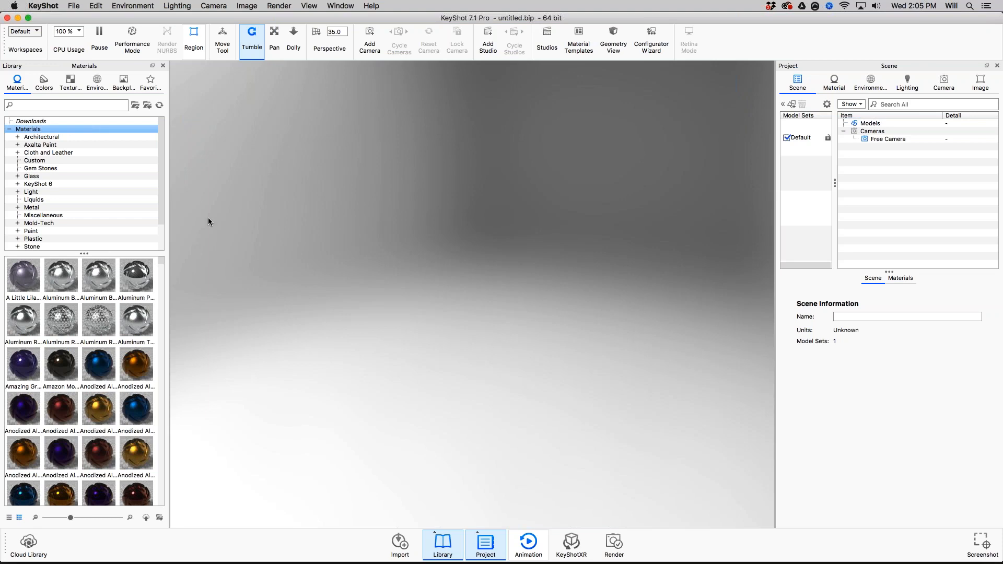
{"action": "left_click", "coordinate": [37, 32]}
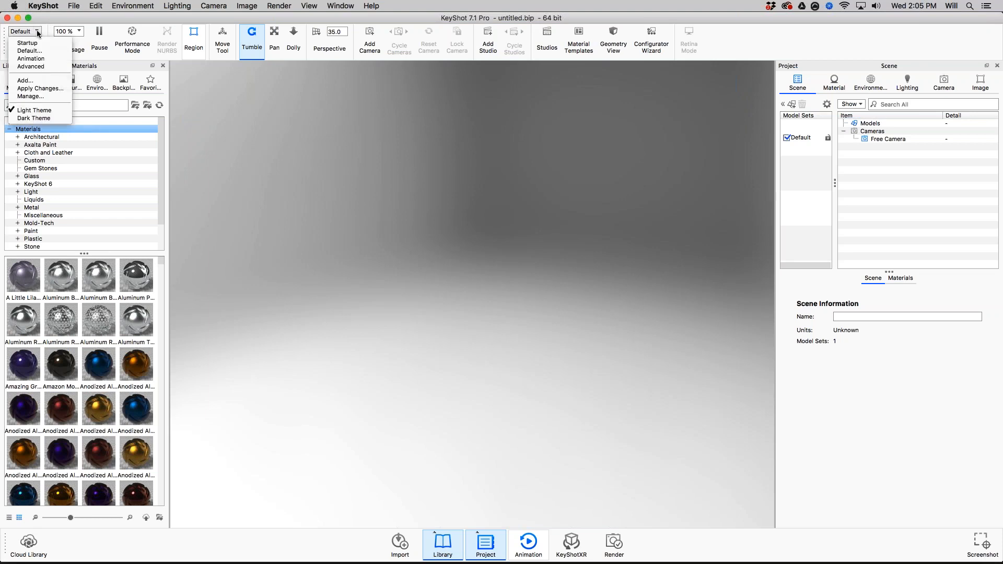
{"action": "left_click", "coordinate": [41, 60]}
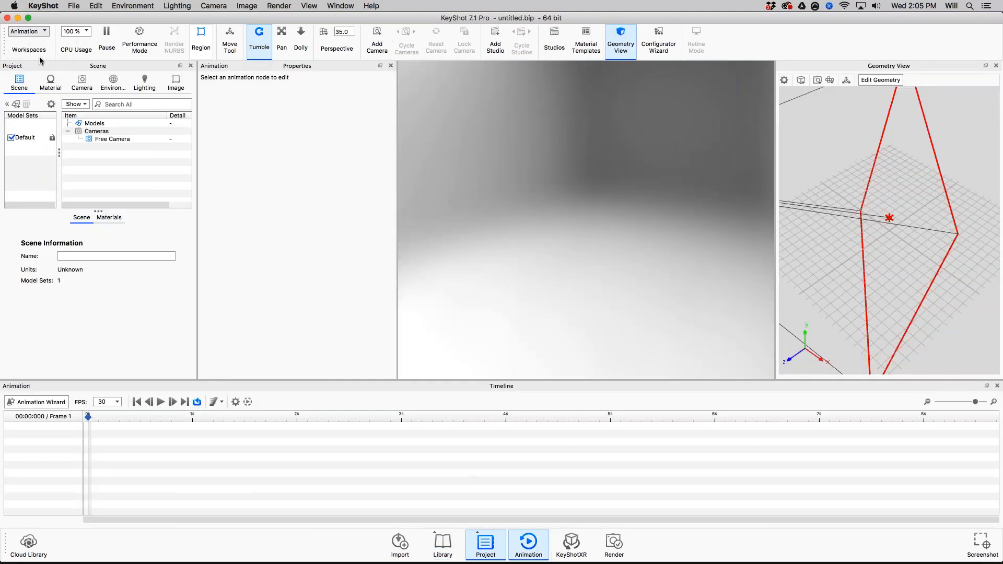
{"action": "left_click", "coordinate": [28, 32]}
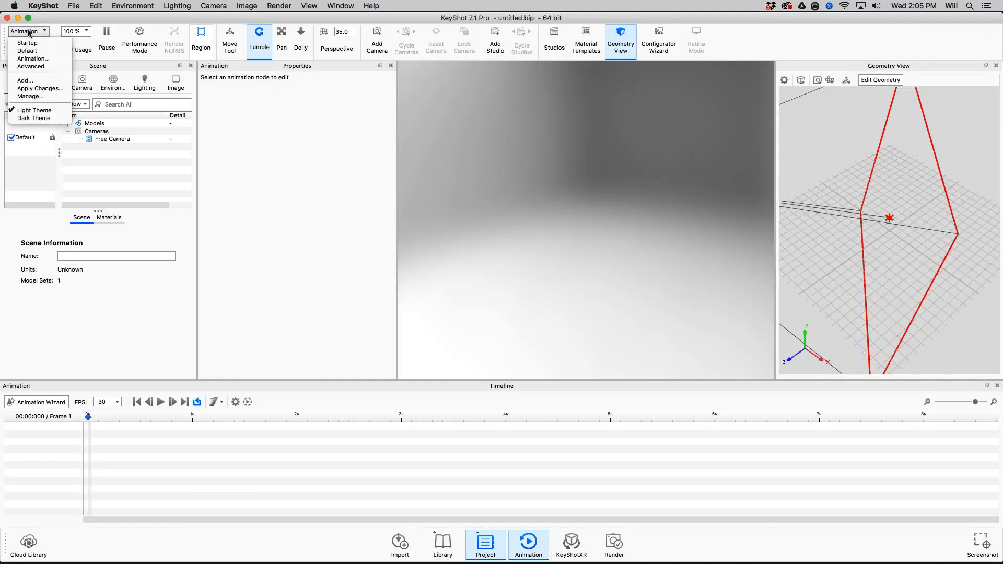
{"action": "left_click", "coordinate": [34, 66]}
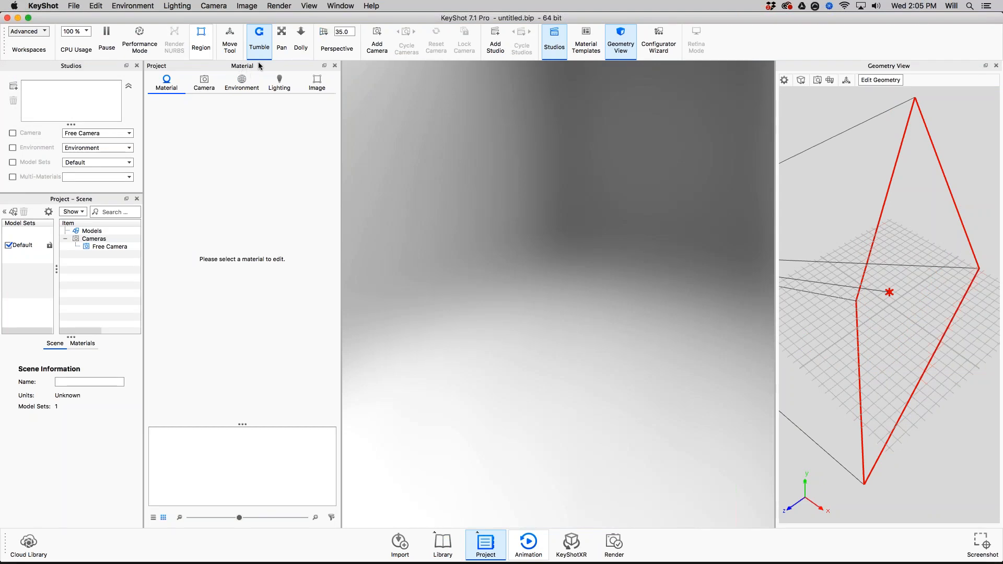
Step: Try the Dark Theme for the interface and switch back to the Light Theme
{"action": "left_click", "coordinate": [45, 33]}
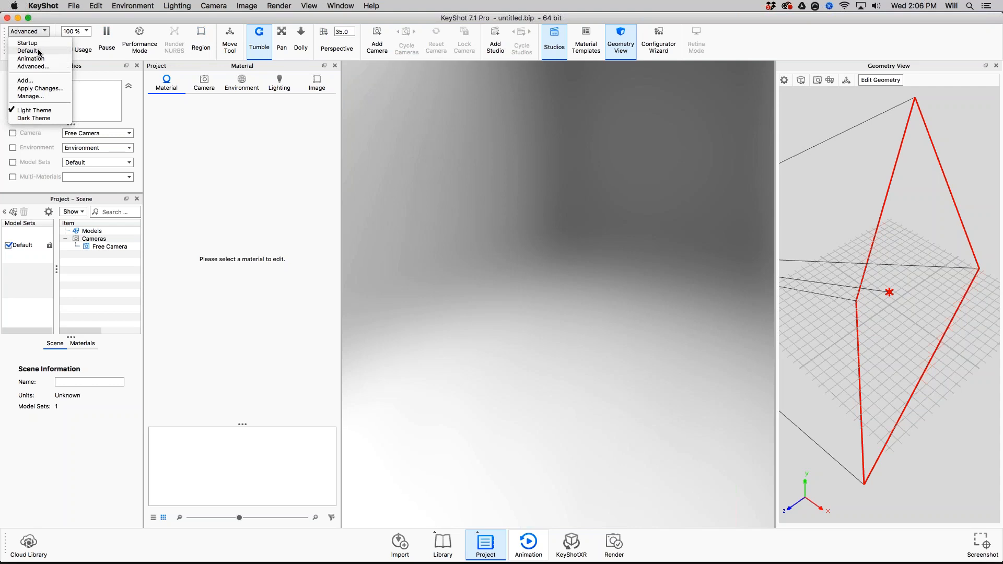
{"action": "left_click", "coordinate": [32, 119]}
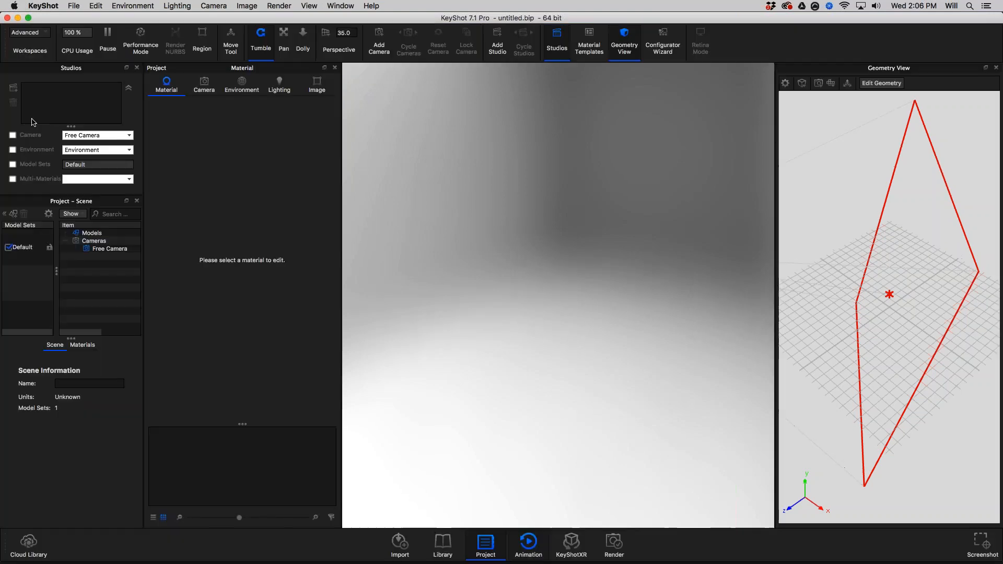
{"action": "left_click", "coordinate": [35, 33]}
{"action": "left_click", "coordinate": [46, 112]}
Step: Switch to the Default workspace and limit CPU usage to 88 % (14 cores)
{"action": "left_click", "coordinate": [40, 35]}
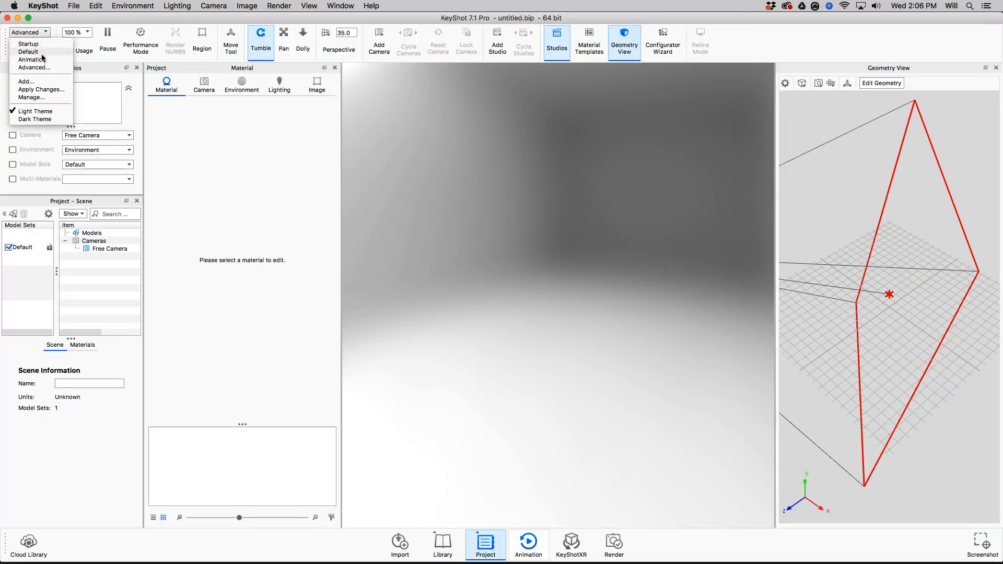
{"action": "left_click", "coordinate": [41, 52]}
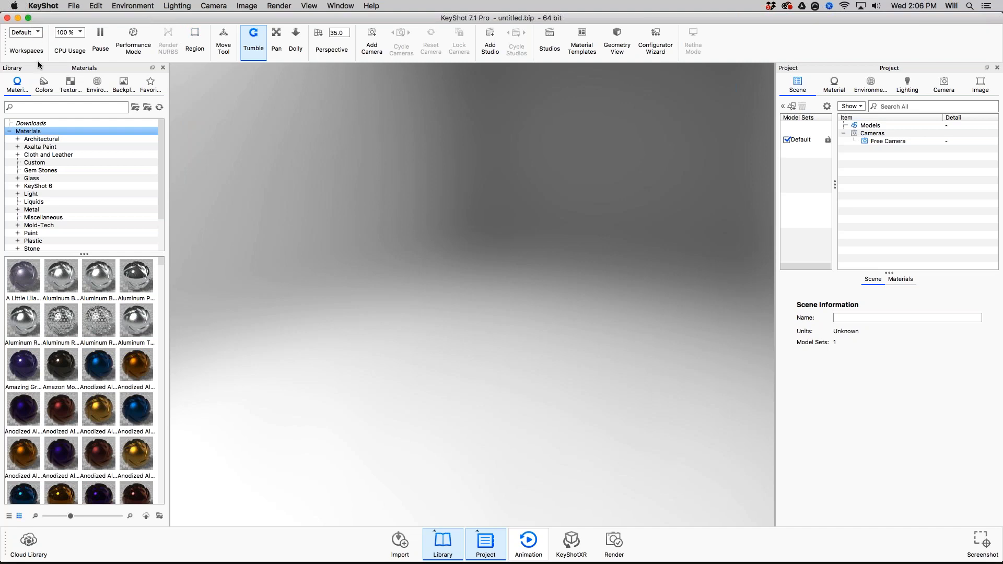
{"action": "left_click", "coordinate": [82, 33]}
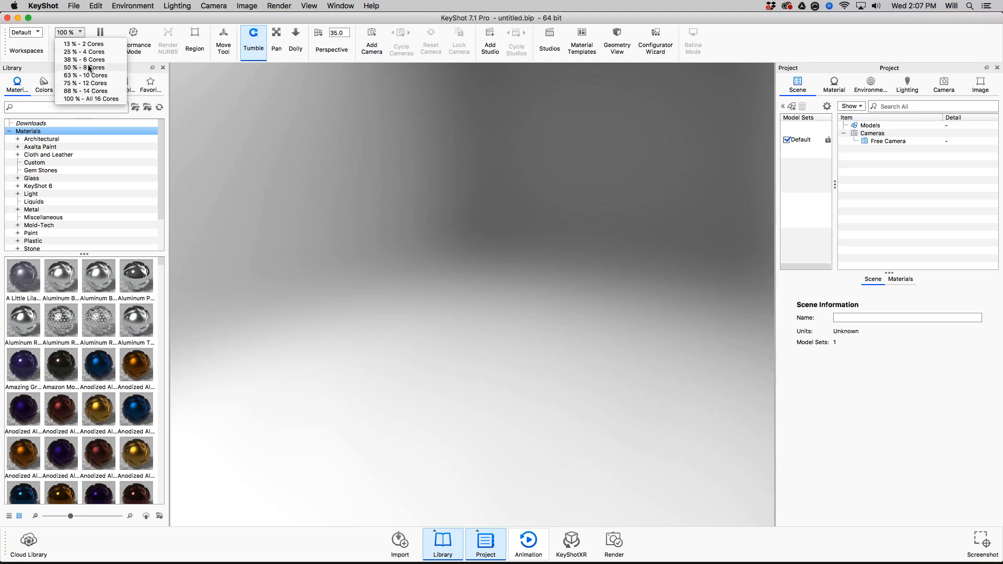
{"action": "left_click", "coordinate": [99, 93]}
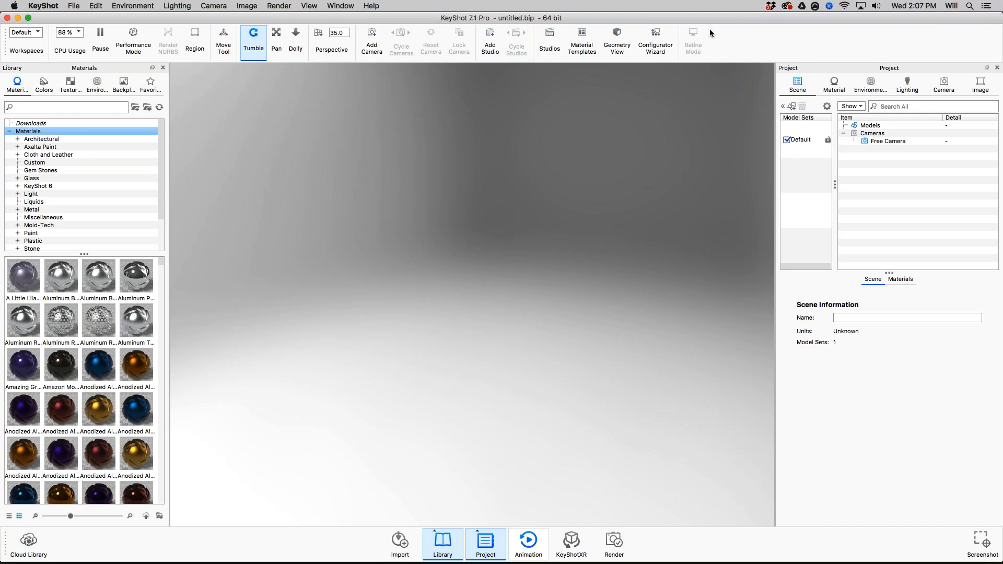
Step: Hide the text labels of the upper toolbar and show them again
{"action": "right_click", "coordinate": [717, 46]}
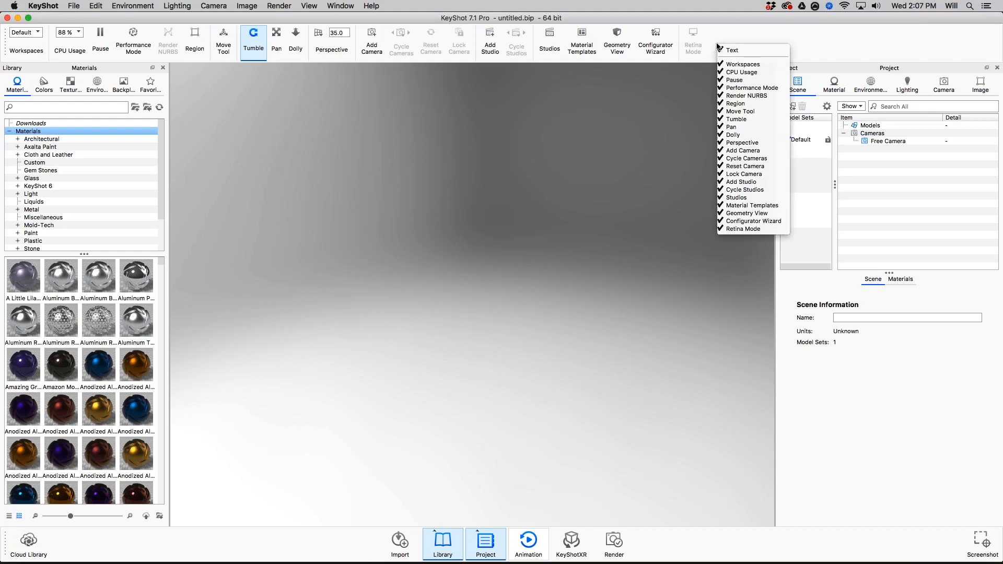
{"action": "left_click", "coordinate": [730, 49]}
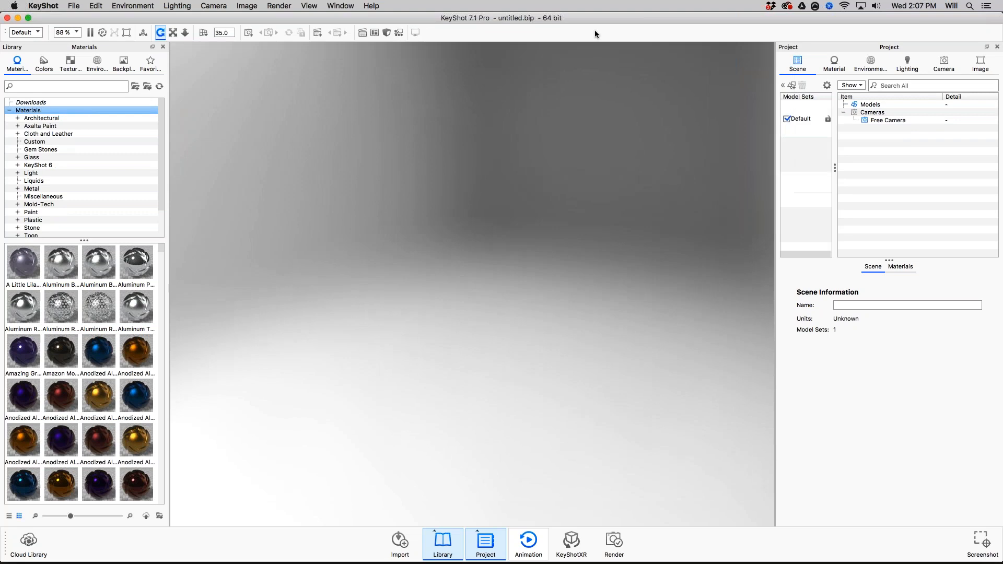
{"action": "right_click", "coordinate": [594, 31]}
{"action": "left_click", "coordinate": [605, 37]}
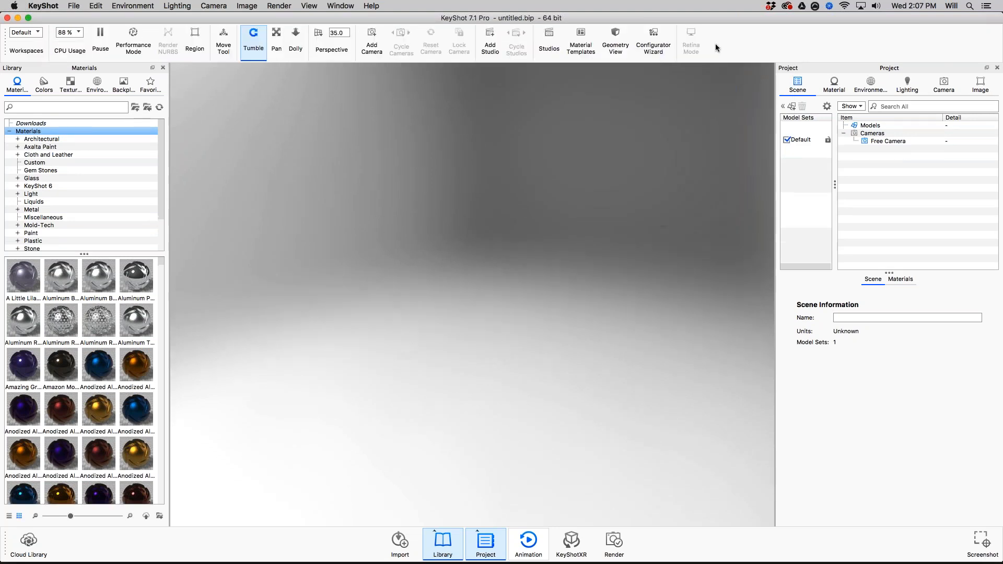
Step: Remove Tumble, Move Tool, Pan and Dolly from the upper toolbar and hide its text labels
{"action": "right_click", "coordinate": [716, 43]}
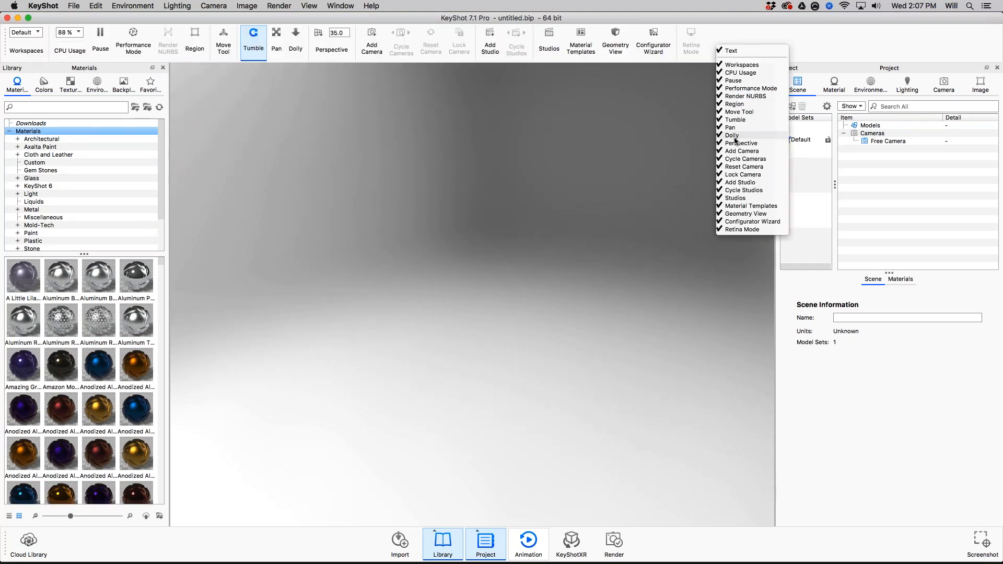
{"action": "left_click", "coordinate": [733, 120]}
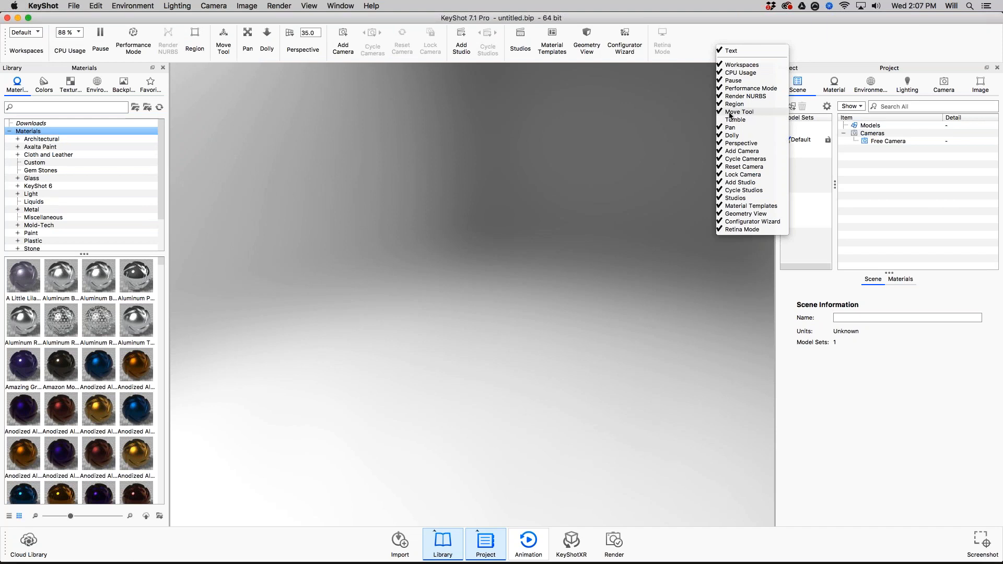
{"action": "left_click", "coordinate": [734, 112]}
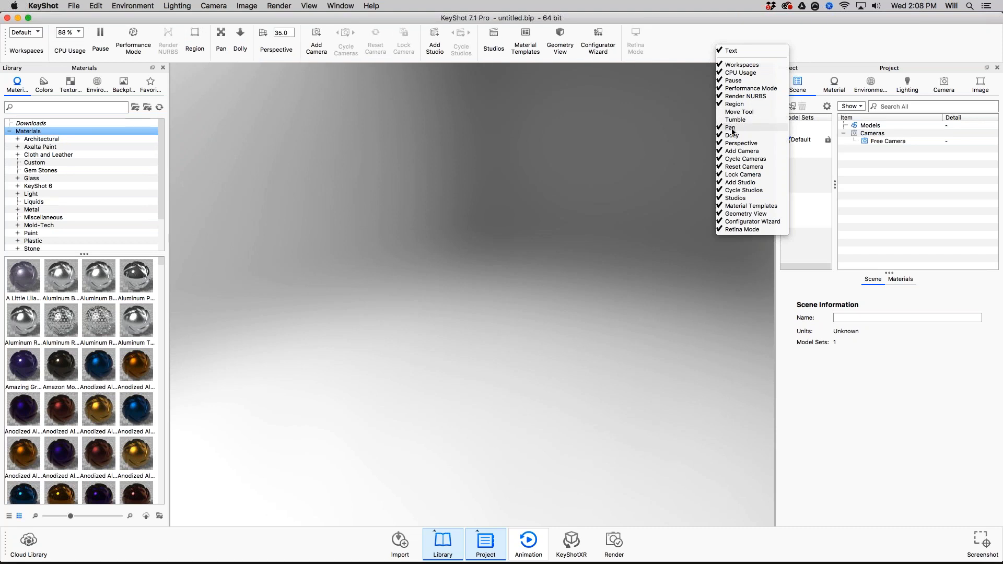
{"action": "left_click", "coordinate": [731, 128]}
{"action": "left_click", "coordinate": [733, 135]}
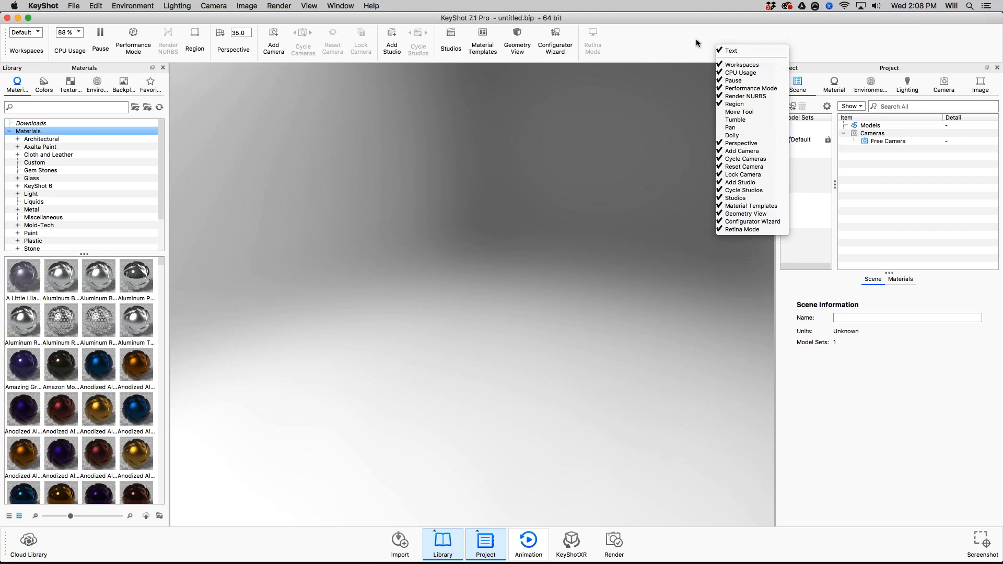
{"action": "left_click", "coordinate": [731, 51]}
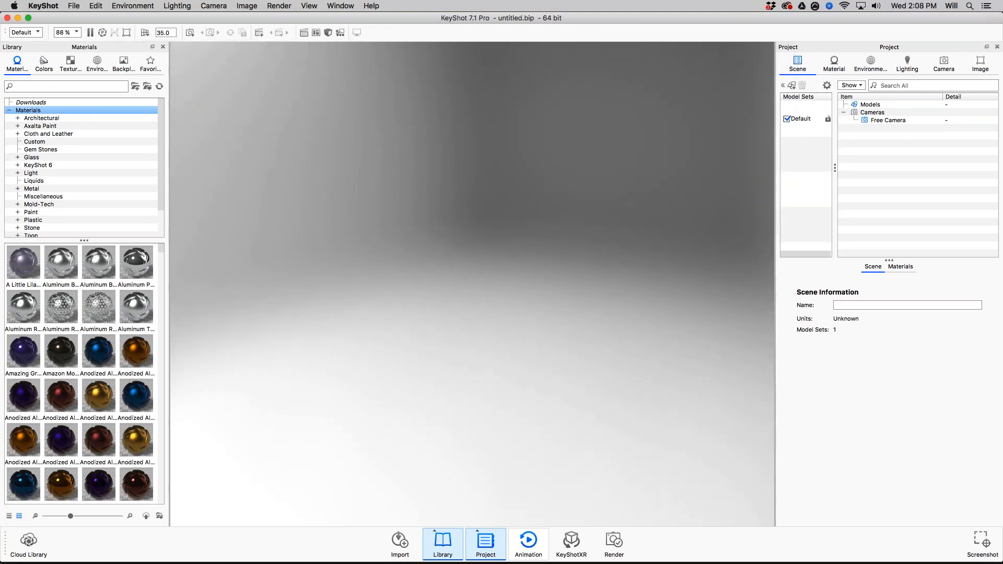
Step: Set the main toolbar with Import, Library and Render to small icons without text labels
{"action": "right_click", "coordinate": [654, 542]}
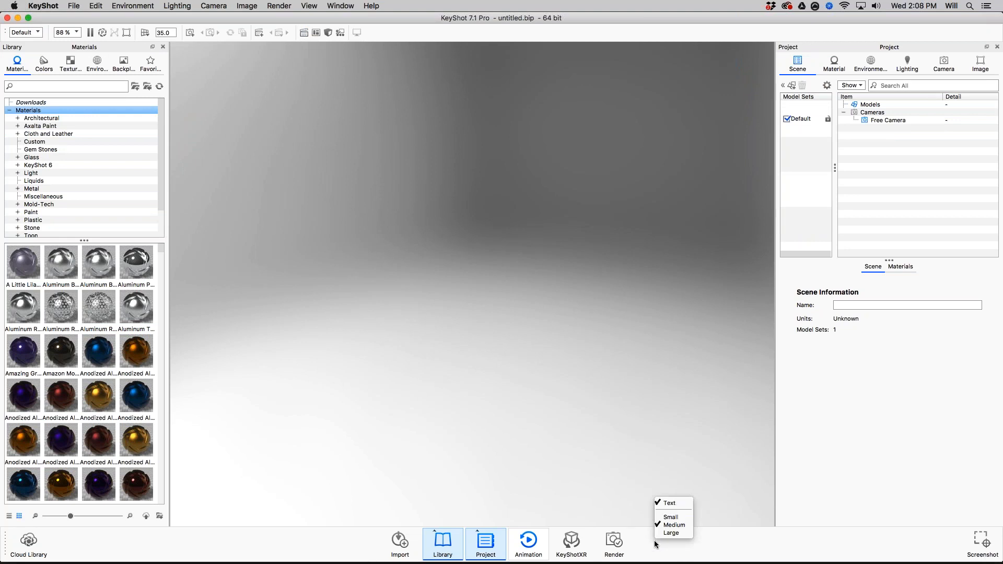
{"action": "left_click", "coordinate": [671, 517]}
{"action": "right_click", "coordinate": [671, 551]}
{"action": "left_click", "coordinate": [685, 513]}
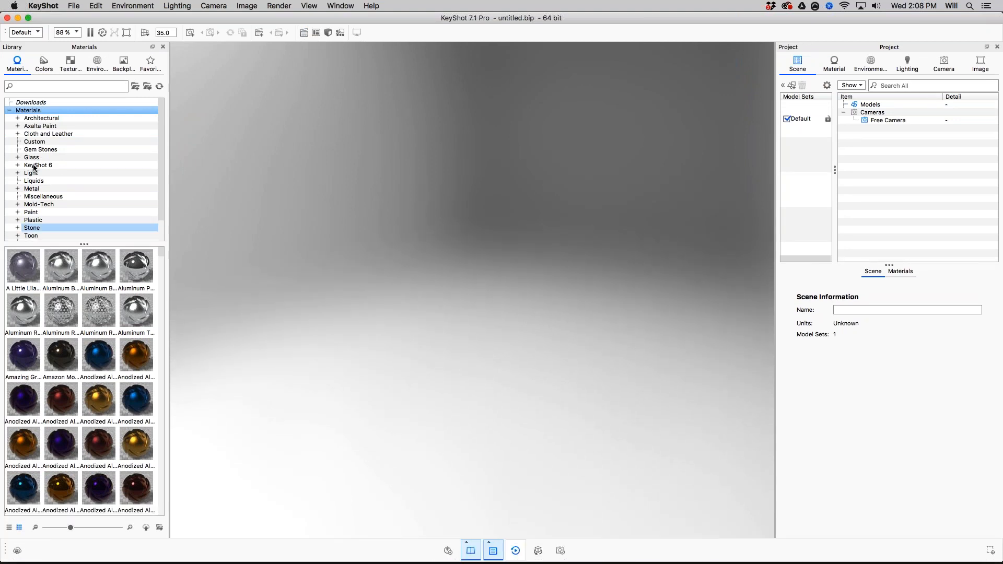
Step: Hide the tab text in the Library and Project panels so only icons are shown
{"action": "right_click", "coordinate": [71, 63]}
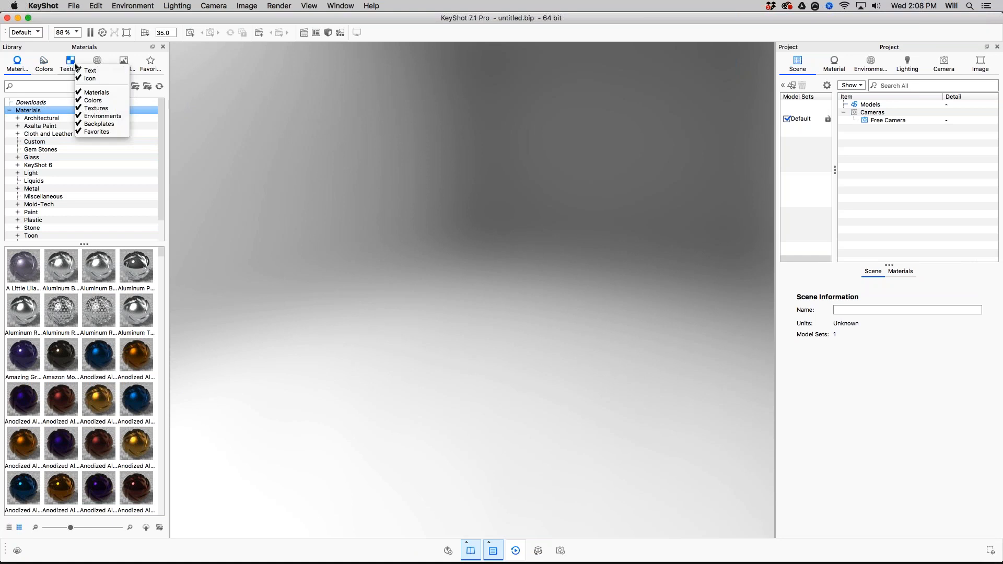
{"action": "left_click", "coordinate": [102, 74]}
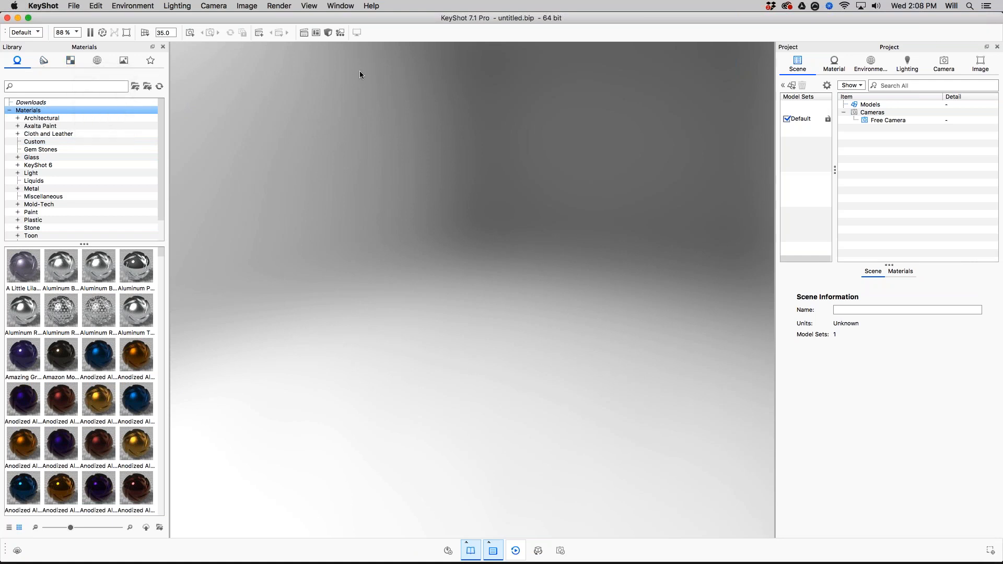
{"action": "right_click", "coordinate": [851, 64]}
{"action": "left_click", "coordinate": [863, 72]}
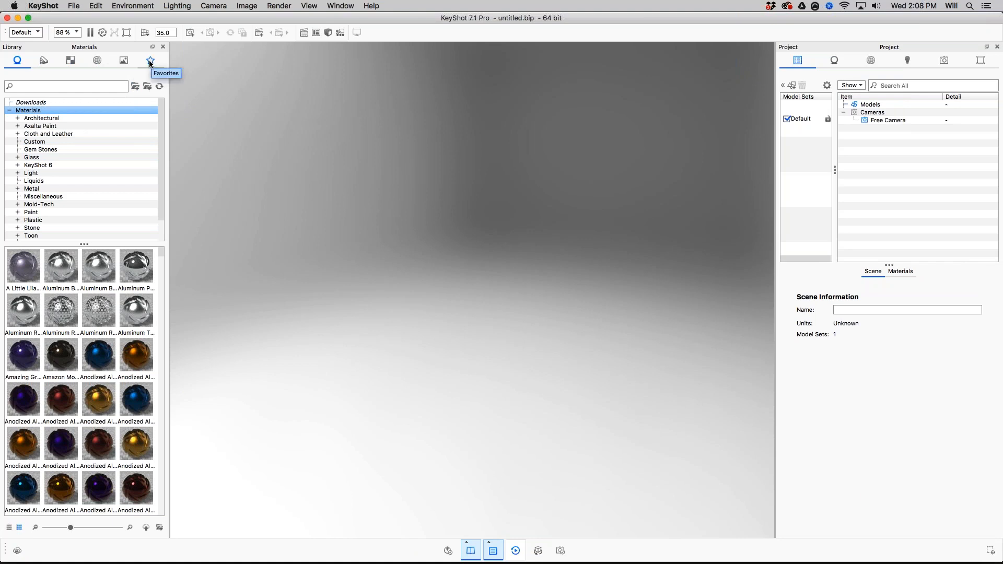
Step: Detach the Favorites tab from the Library panel as a floating window and view the library's Backplates
{"action": "left_click_drag", "start_coordinate": [149, 61], "coordinate": [309, 79]}
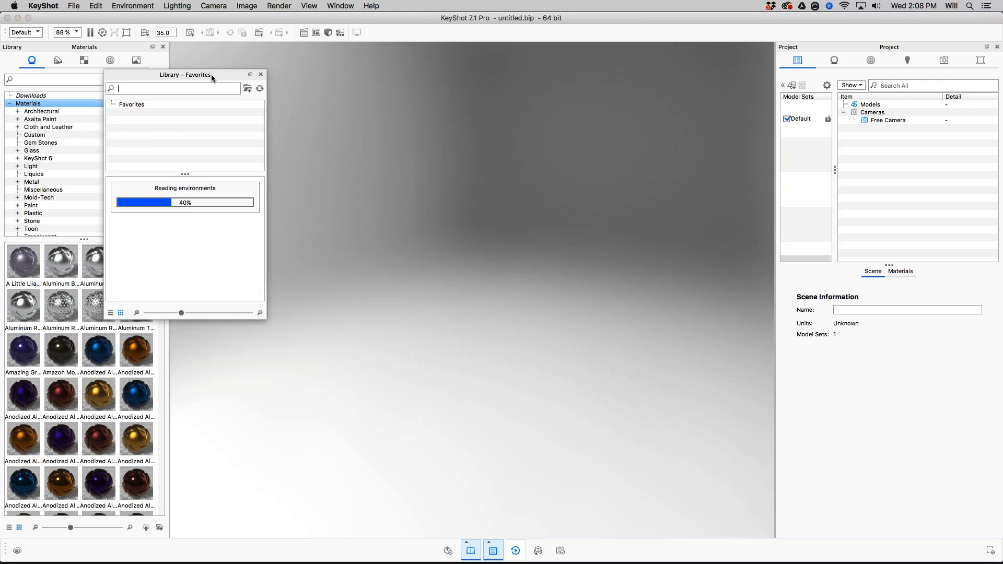
{"action": "left_click_drag", "start_coordinate": [193, 76], "coordinate": [374, 52]}
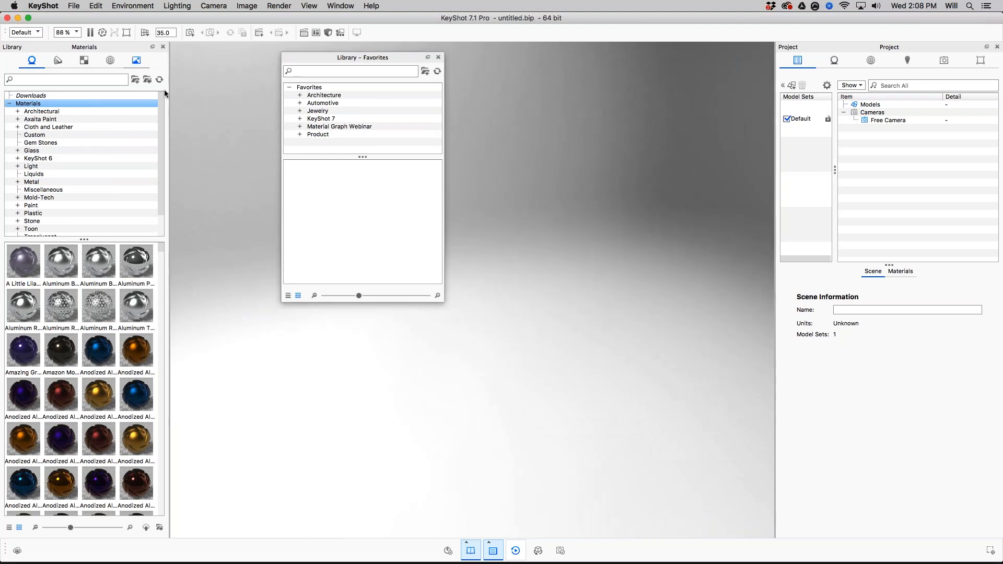
{"action": "left_click", "coordinate": [136, 60]}
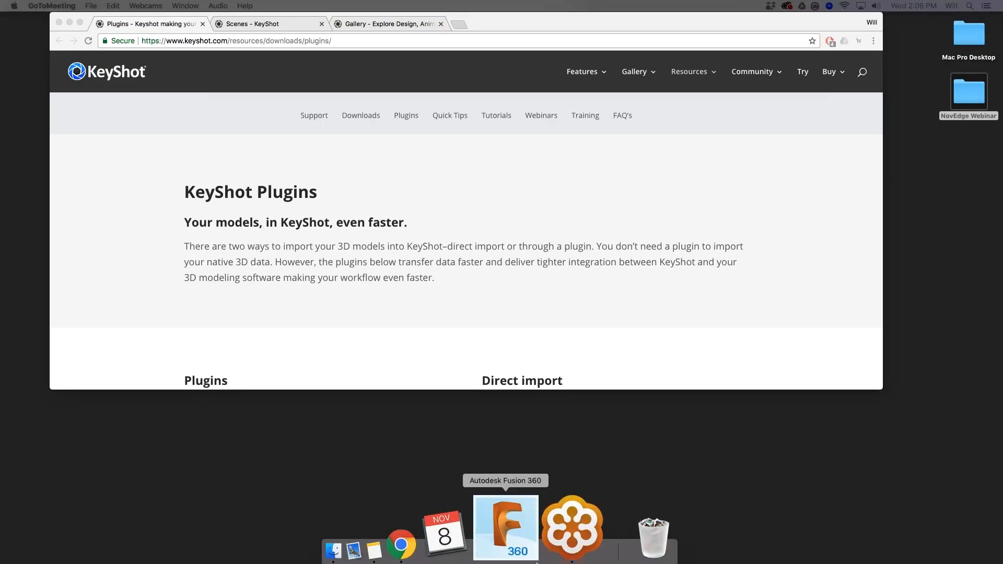
Step: Relaunch KeyShot 7 by finding it with a system search for "key"
{"action": "key", "text": "super+space"}
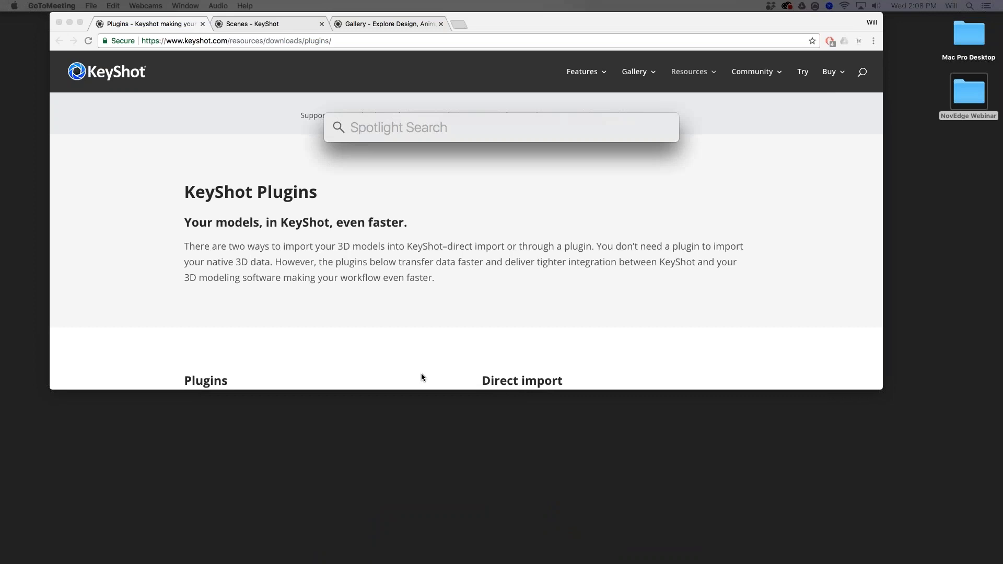
{"action": "type", "text": "sh"}
{"action": "key", "text": "BackSpace"}
{"action": "key", "text": "BackSpace"}
{"action": "type", "text": "key"}
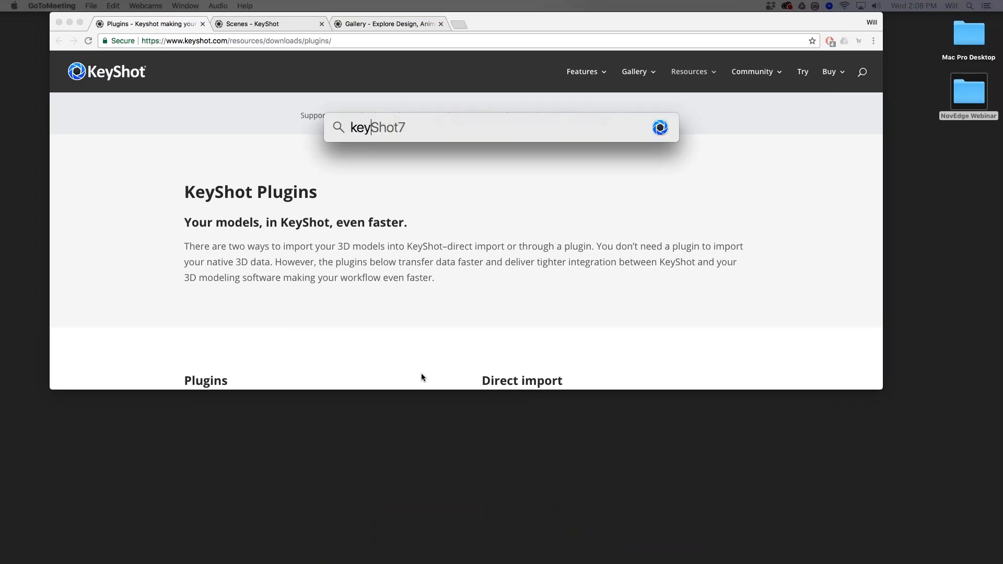
{"action": "key", "text": "Return"}
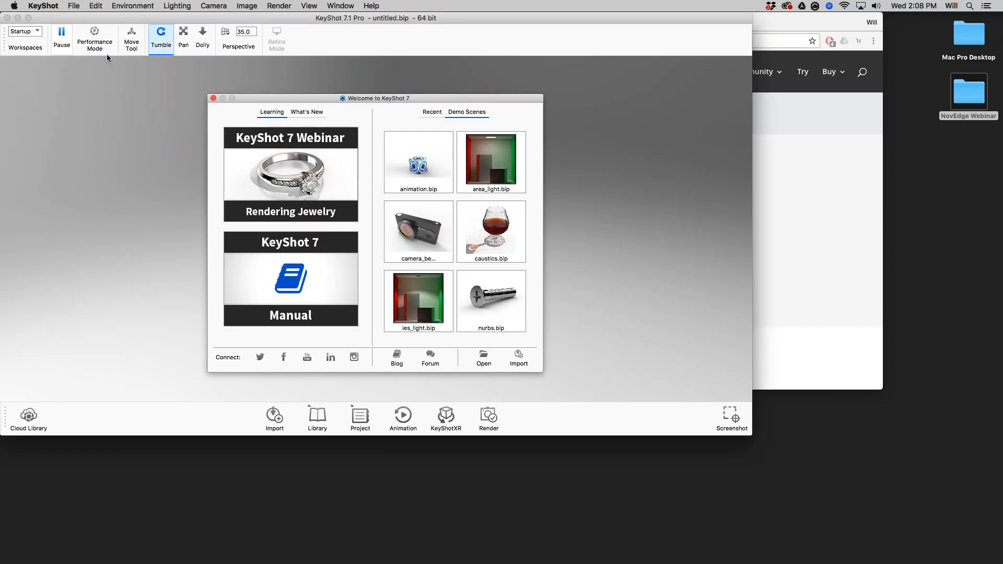
Step: Switch from the Welcome window to the Default workspace and maximize the application window
{"action": "left_click", "coordinate": [214, 99]}
{"action": "left_click", "coordinate": [24, 32]}
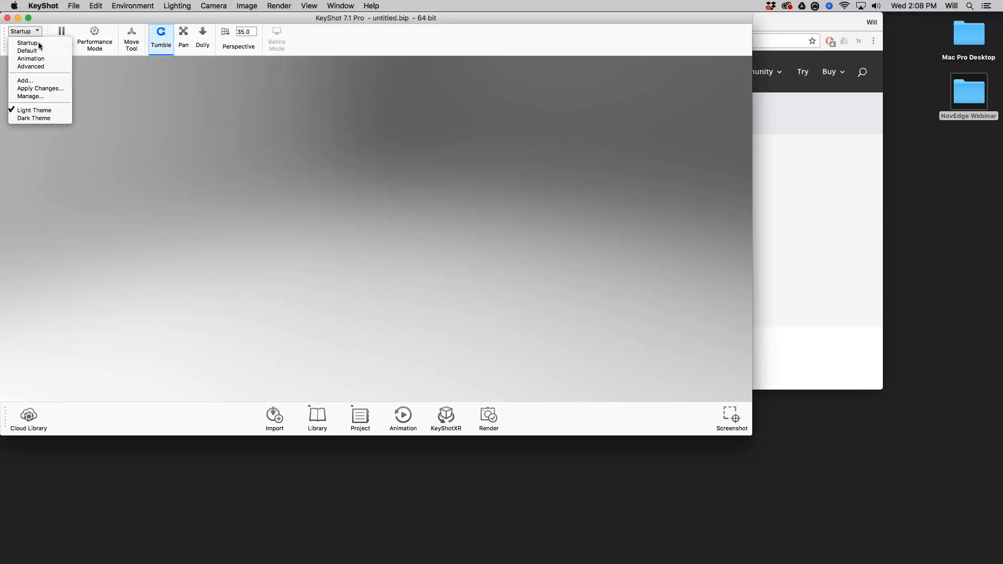
{"action": "left_click", "coordinate": [42, 51]}
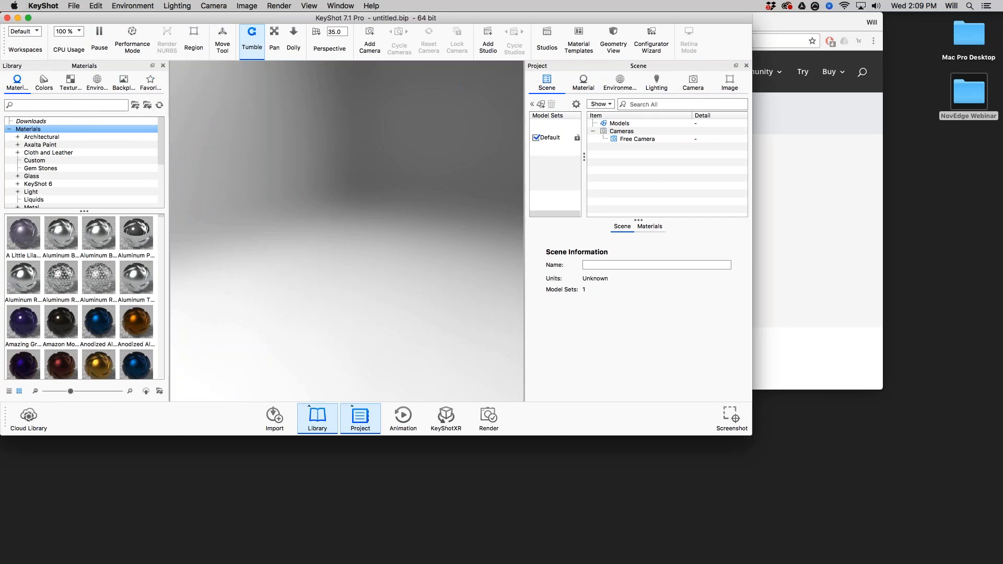
{"action": "double_click", "coordinate": [684, 18]}
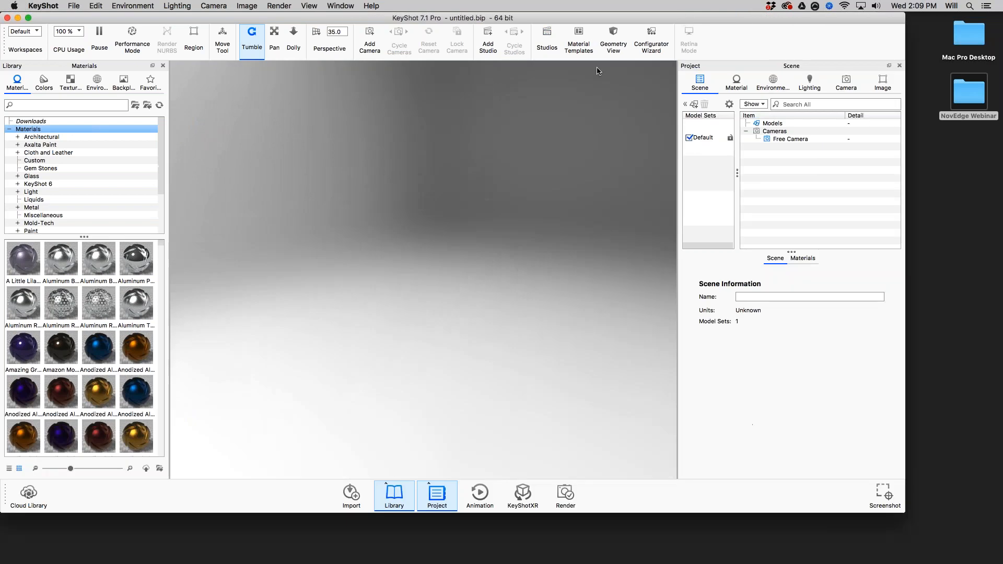
Step: Hide the text labels of the upper toolbar and of the tabs in the Project and Library panels
{"action": "right_click", "coordinate": [722, 45]}
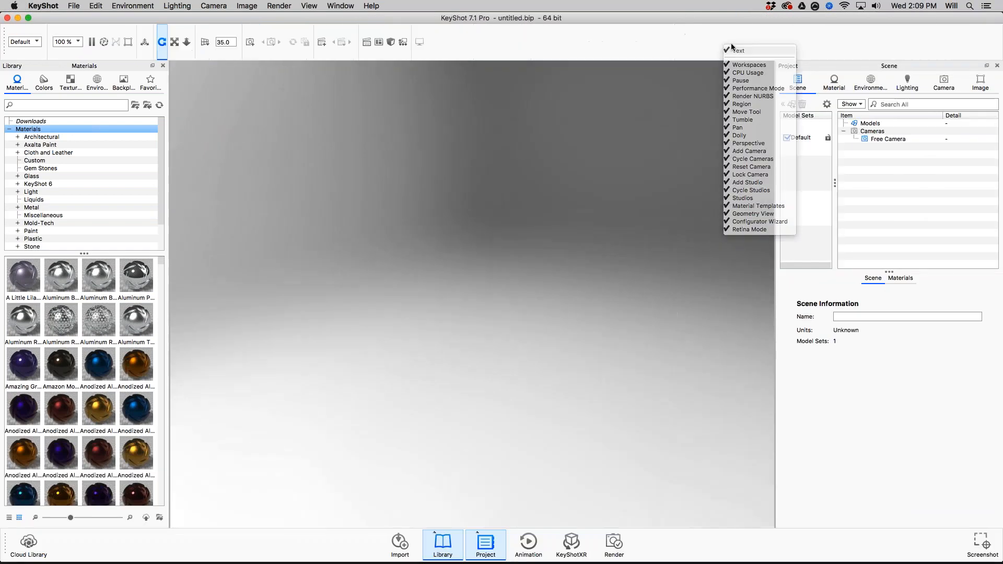
{"action": "left_click", "coordinate": [736, 49]}
{"action": "right_click", "coordinate": [832, 63]}
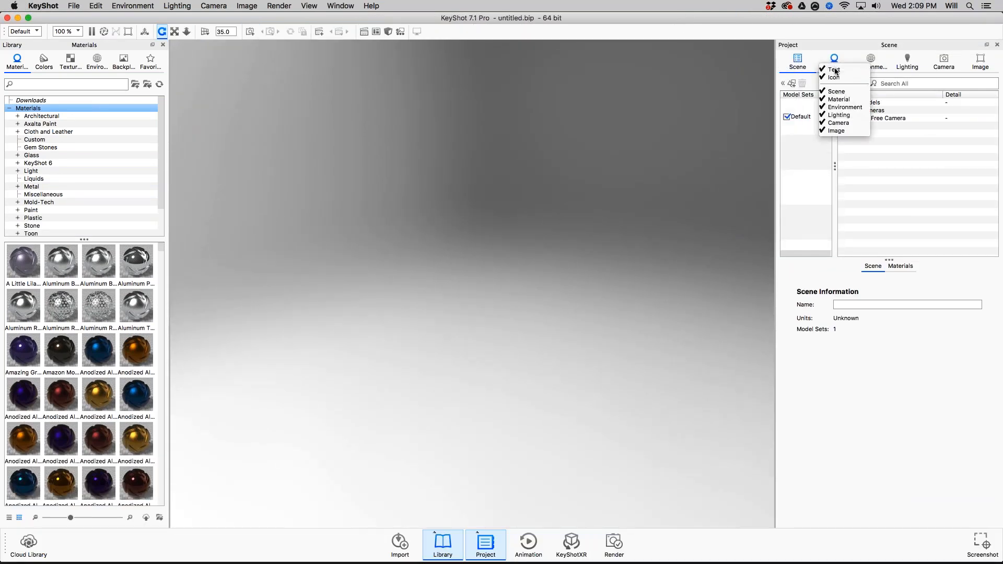
{"action": "left_click", "coordinate": [834, 69]}
{"action": "right_click", "coordinate": [110, 59]}
{"action": "left_click", "coordinate": [131, 65]}
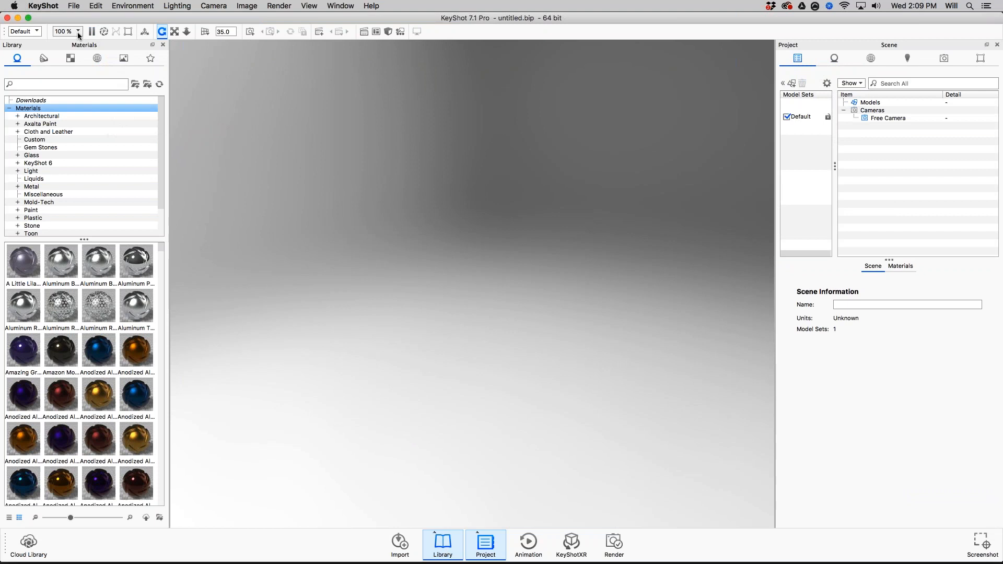
Step: Limit CPU usage to 88 % and set the main toolbar to small icons without text
{"action": "left_click", "coordinate": [77, 32]}
{"action": "left_click", "coordinate": [86, 92]}
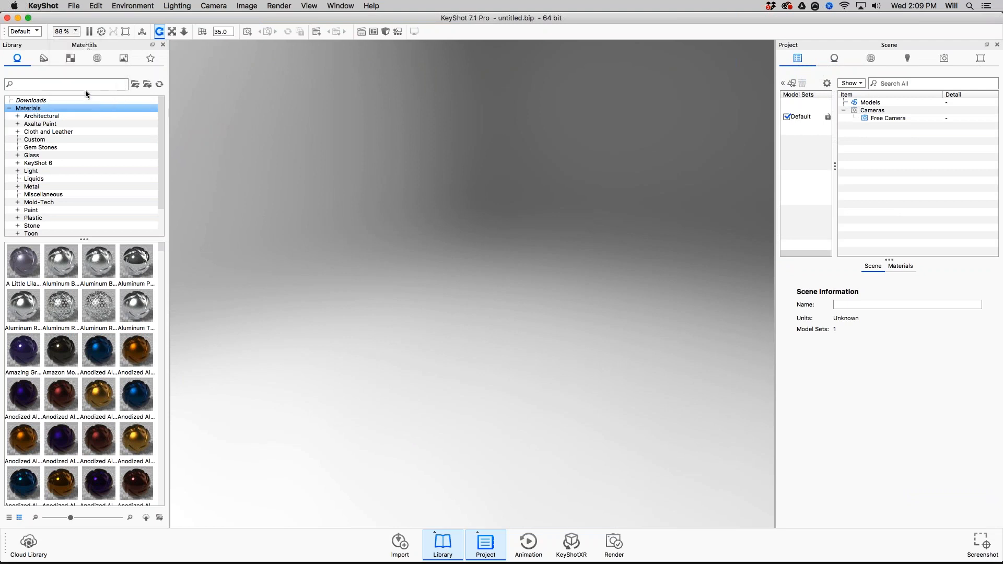
{"action": "right_click", "coordinate": [650, 541]}
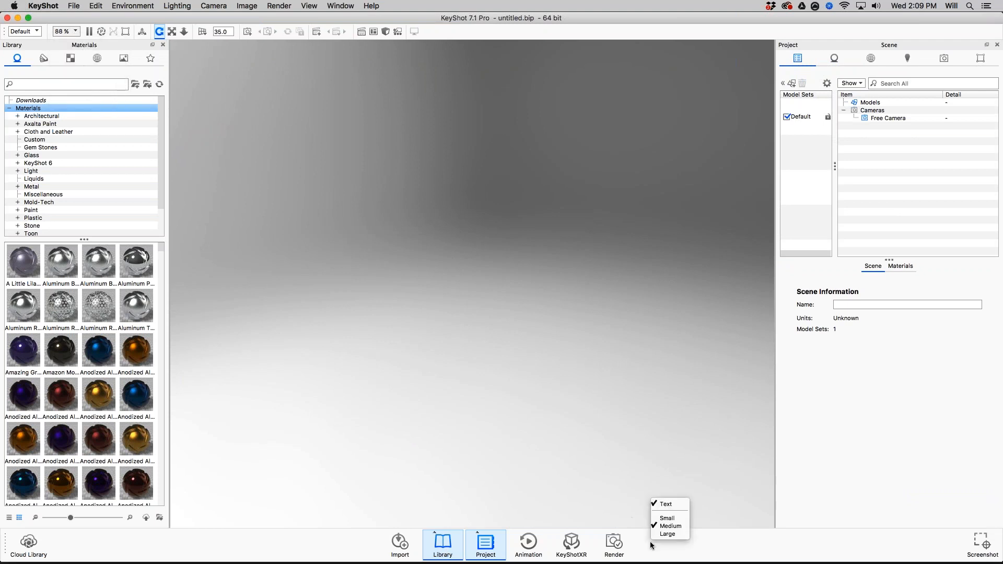
{"action": "left_click", "coordinate": [657, 537]}
{"action": "right_click", "coordinate": [657, 537]}
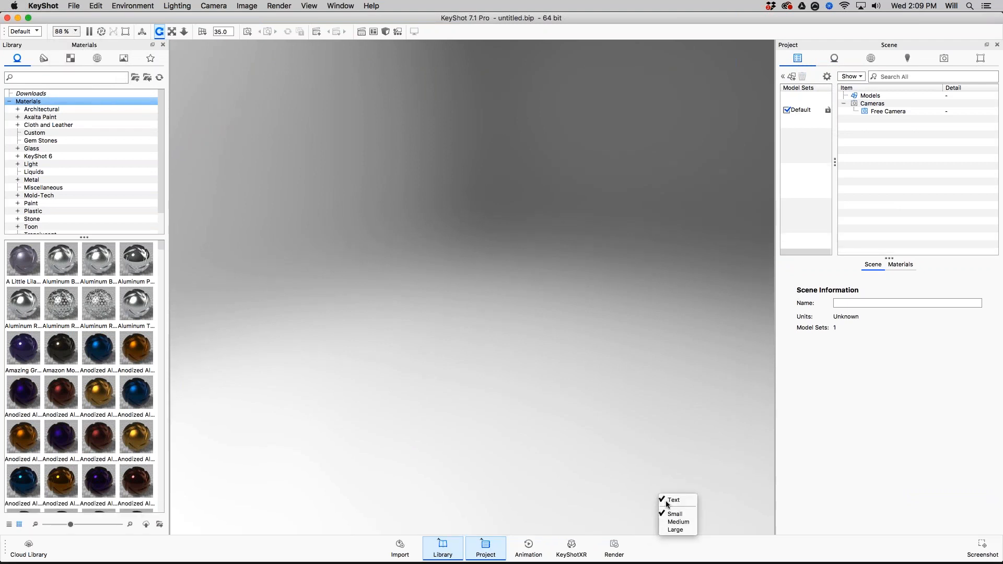
{"action": "left_click", "coordinate": [669, 500]}
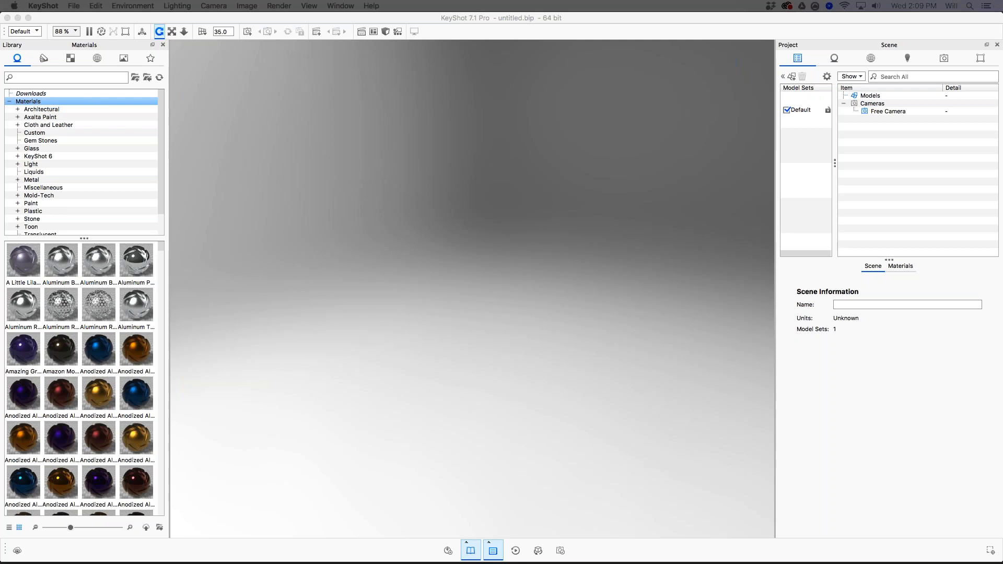
Step: Start importing Bowling Pin Scene Final.step and expand the Location, Up Orientation, Environment and Camera, Materials and Structure, and Geometry options
{"action": "left_click_drag", "start_coordinate": [309, 340], "coordinate": [381, 305]}
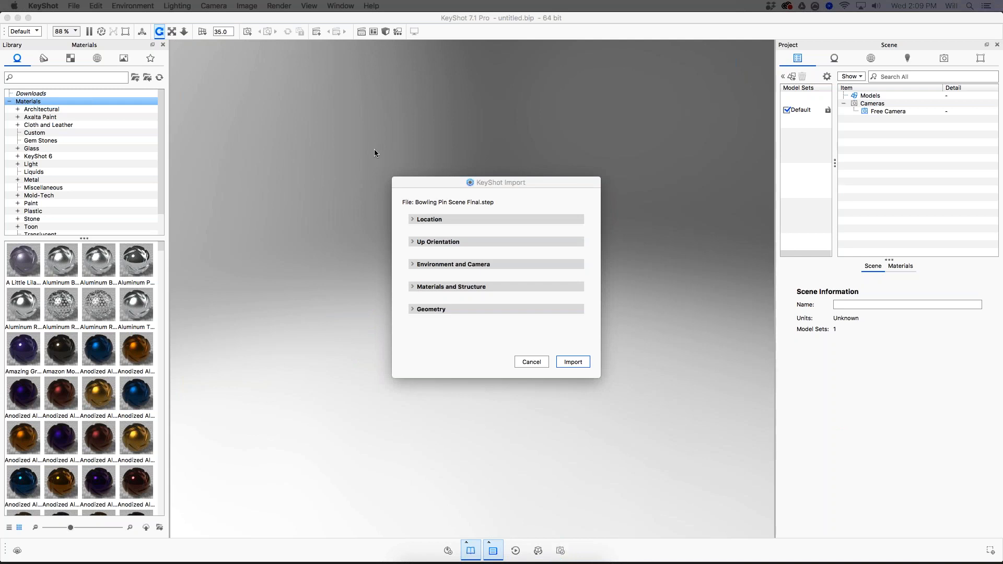
{"action": "left_click", "coordinate": [495, 184]}
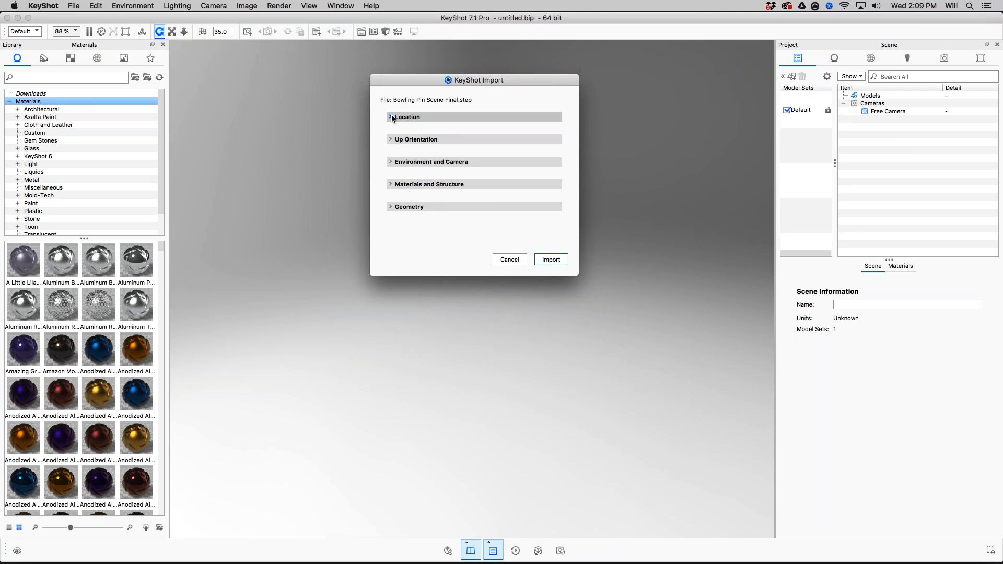
{"action": "left_click", "coordinate": [390, 117]}
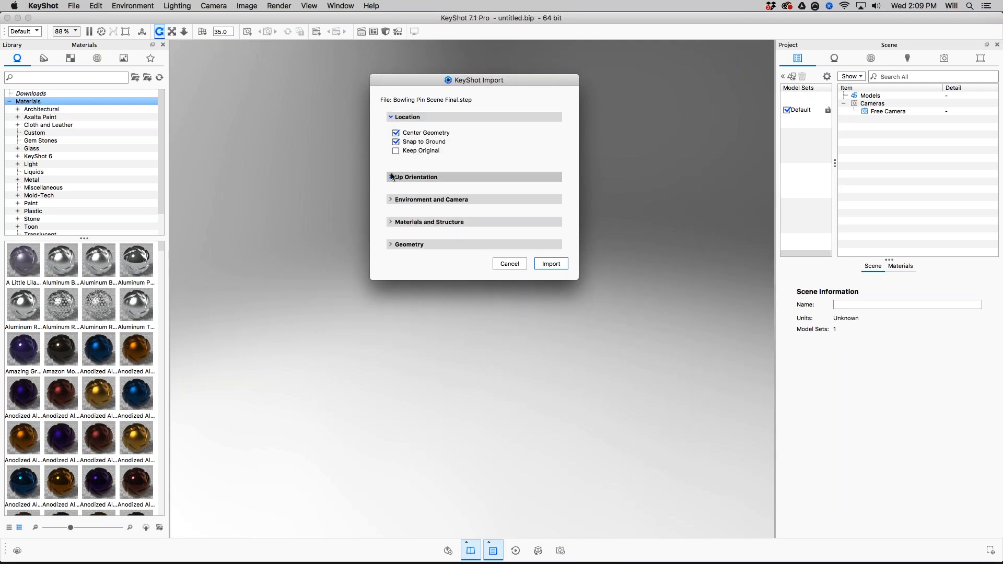
{"action": "left_click", "coordinate": [391, 176]}
{"action": "left_click", "coordinate": [390, 223]}
{"action": "left_click", "coordinate": [392, 273]}
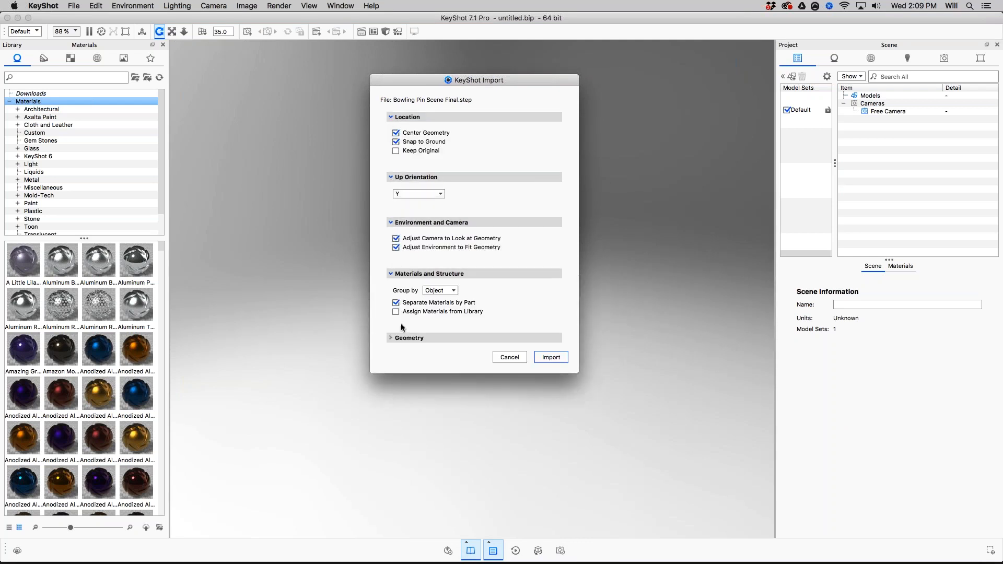
{"action": "left_click", "coordinate": [391, 338]}
{"action": "left_click_drag", "start_coordinate": [487, 83], "coordinate": [499, 61]}
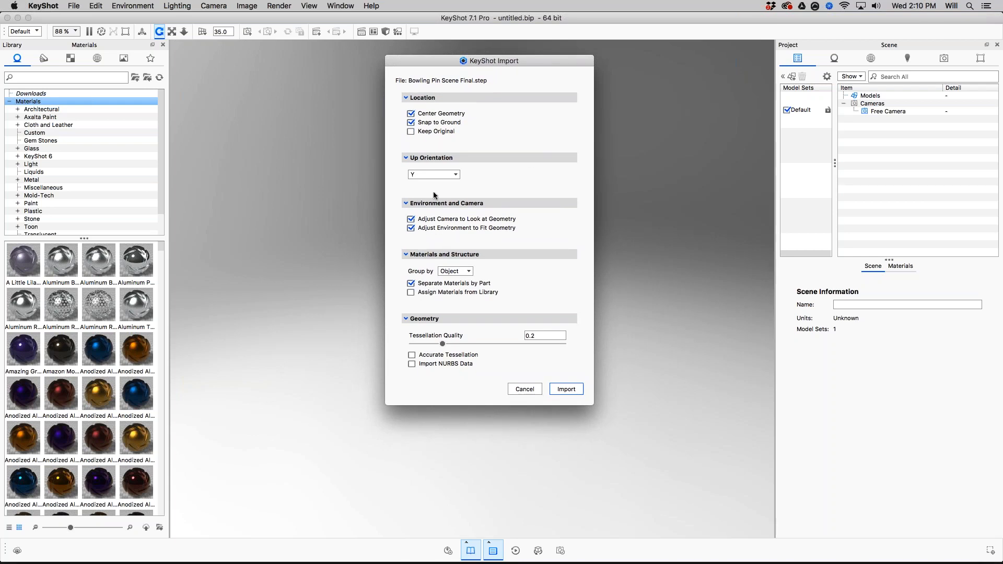
Step: Import the bowling scene with Separate Materials by Part turned off and Import NURBS Data turned on
{"action": "left_click", "coordinate": [434, 284]}
{"action": "left_click", "coordinate": [412, 363]}
{"action": "left_click", "coordinate": [553, 392]}
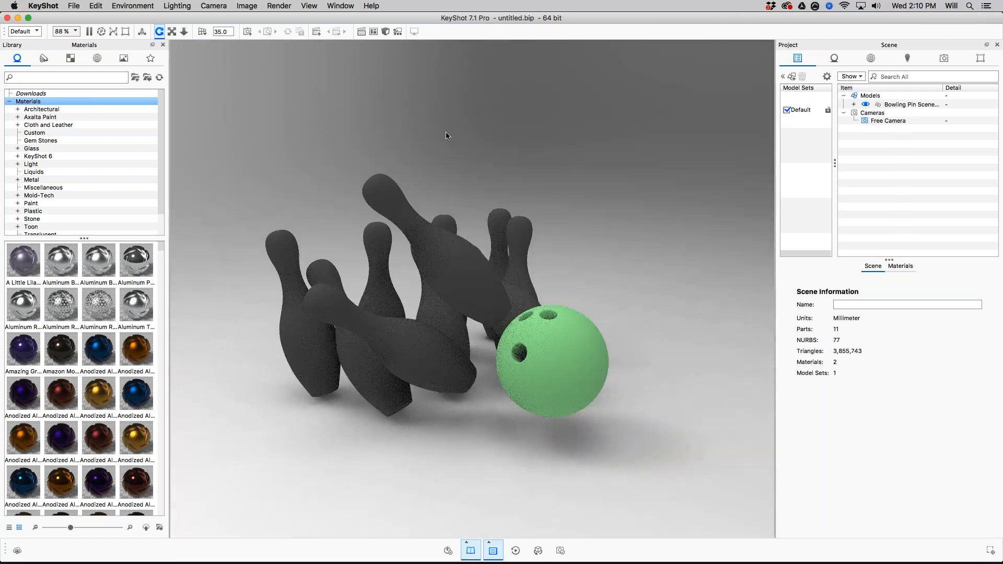
{"action": "left_click_drag", "start_coordinate": [400, 313], "coordinate": [219, 264]}
{"action": "scroll", "coordinate": [522, 279], "scroll_direction": "down", "scroll_amount": 3}
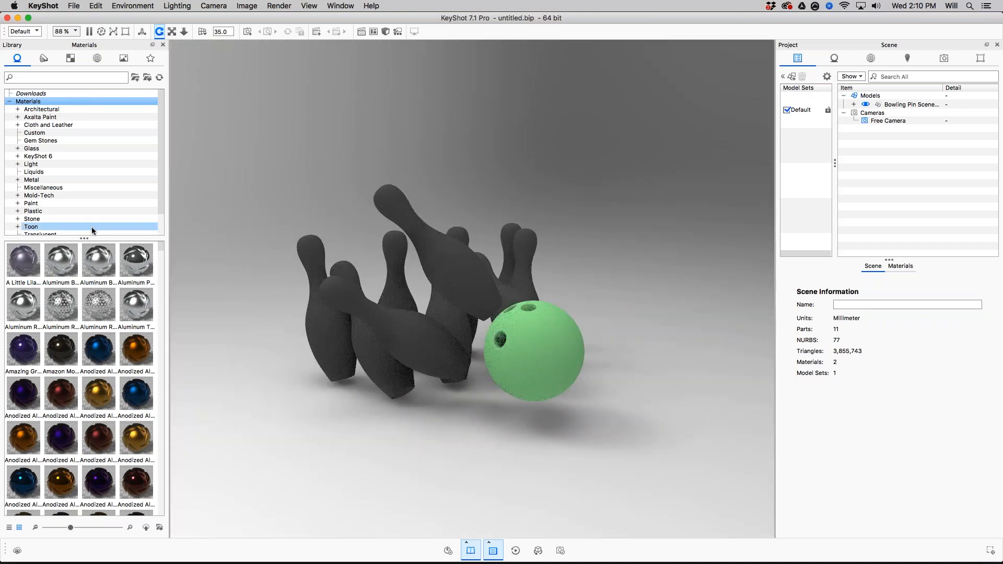
Step: Enlarge the Library's material folder list and look through the Colors, Textures, Environments and Backplates libraries
{"action": "left_click_drag", "start_coordinate": [84, 238], "coordinate": [85, 266]}
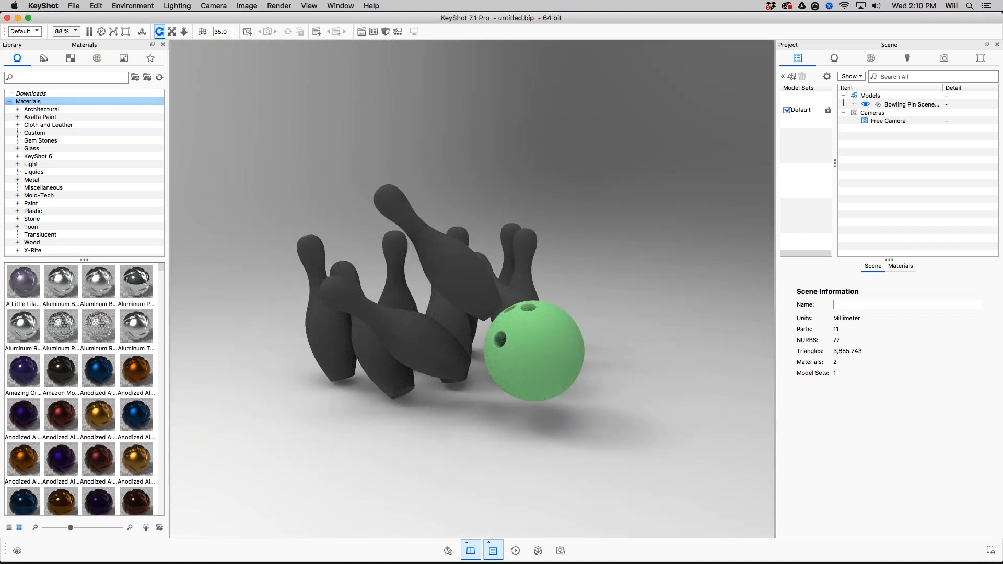
{"action": "left_click", "coordinate": [61, 286]}
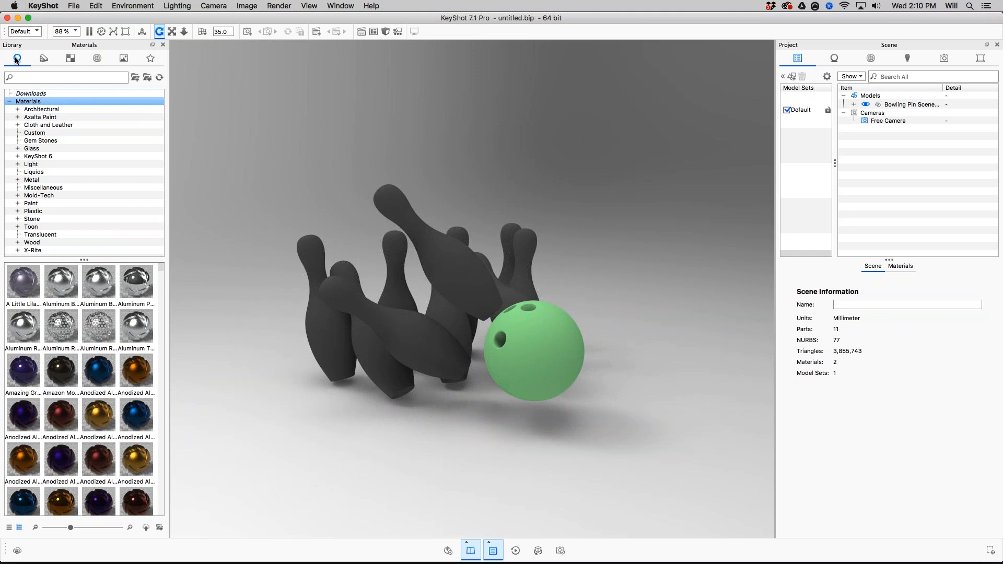
{"action": "left_click", "coordinate": [45, 57]}
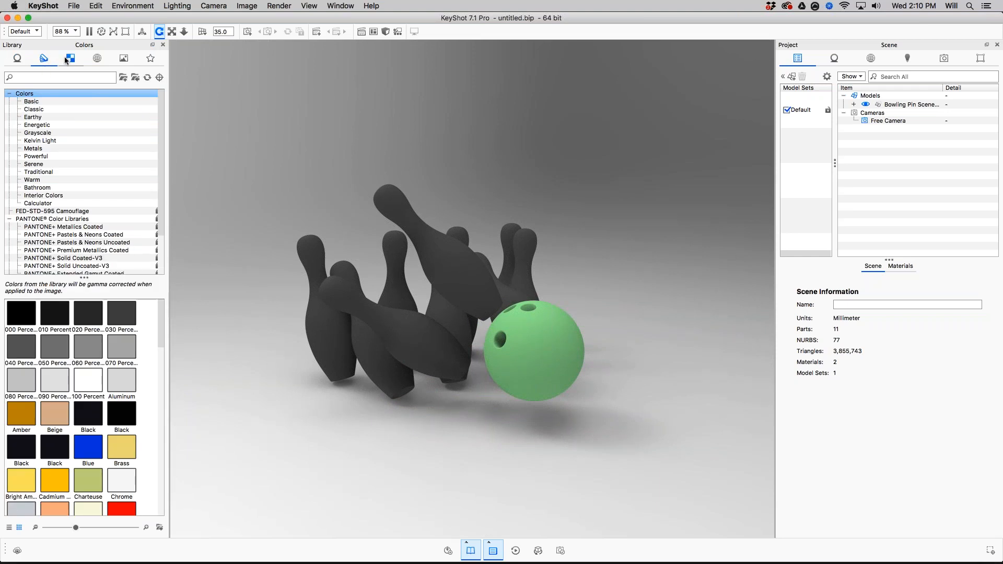
{"action": "left_click", "coordinate": [65, 57]}
{"action": "left_click", "coordinate": [96, 58]}
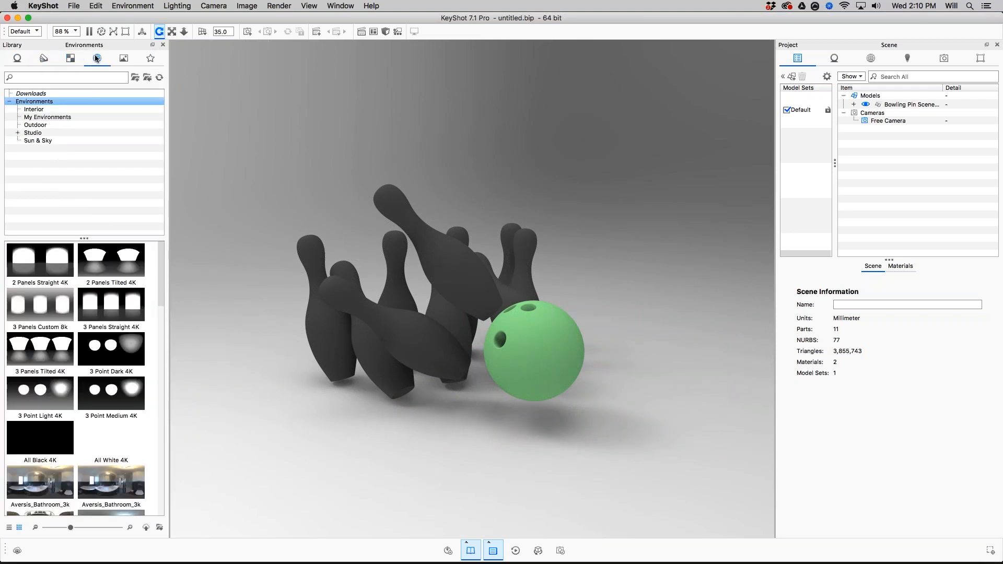
{"action": "left_click", "coordinate": [123, 58]}
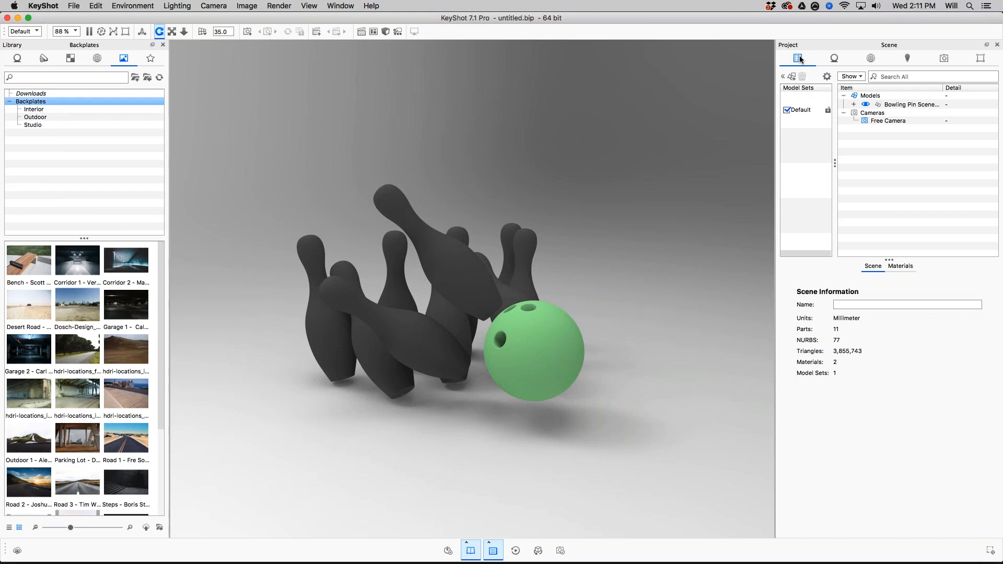
Step: Examine the green ball's material and the project's Environment, Lighting, Camera and Image settings, then return to the Scene tree and the Materials library
{"action": "left_click", "coordinate": [845, 60]}
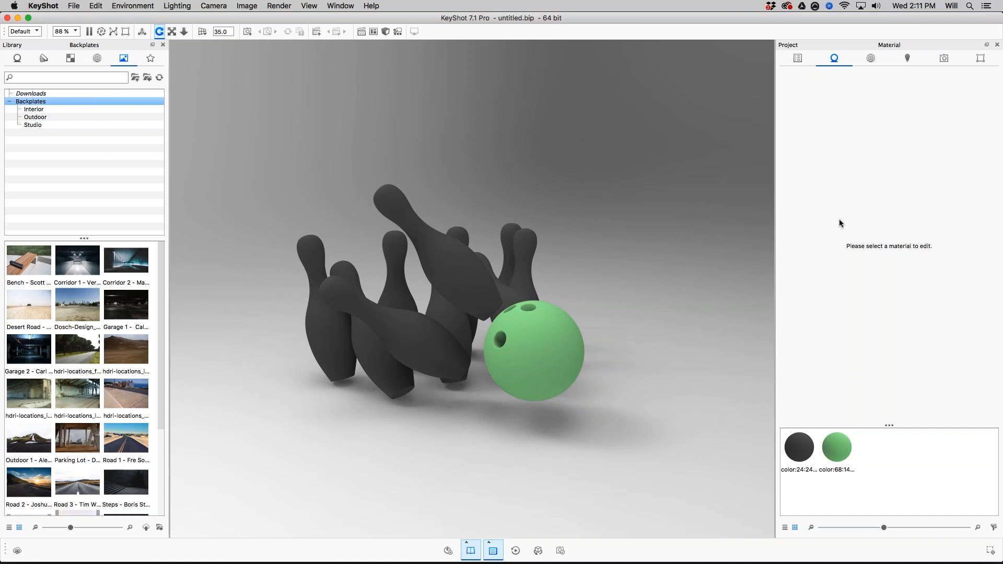
{"action": "double_click", "coordinate": [556, 341]}
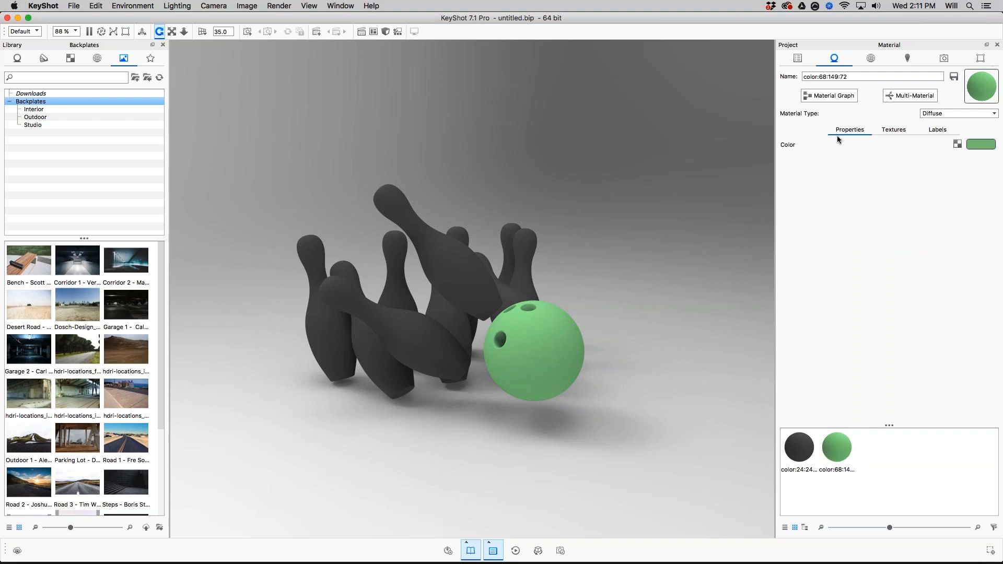
{"action": "left_click", "coordinate": [870, 58]}
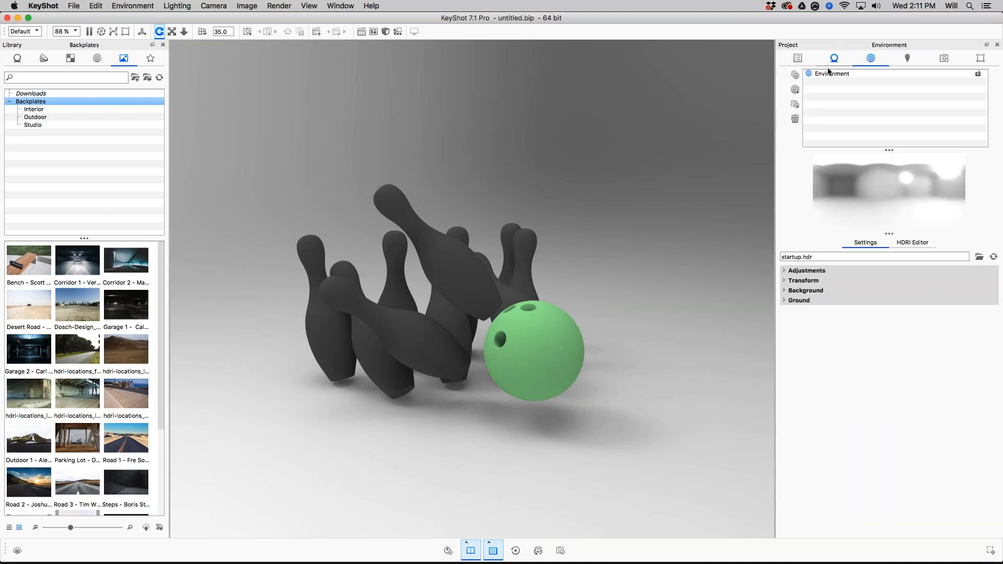
{"action": "left_click", "coordinate": [909, 57]}
{"action": "left_click", "coordinate": [944, 58]}
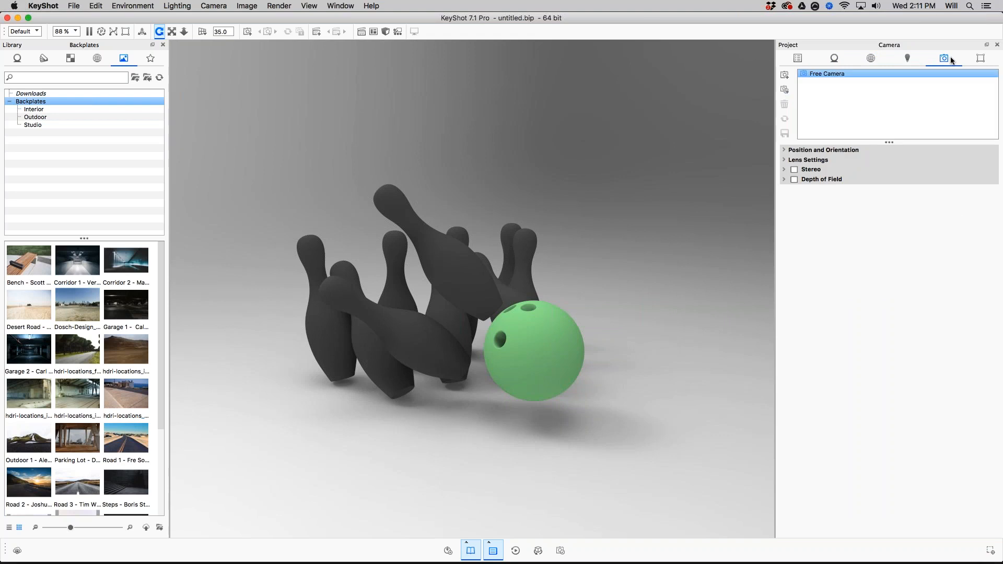
{"action": "left_click", "coordinate": [981, 60]}
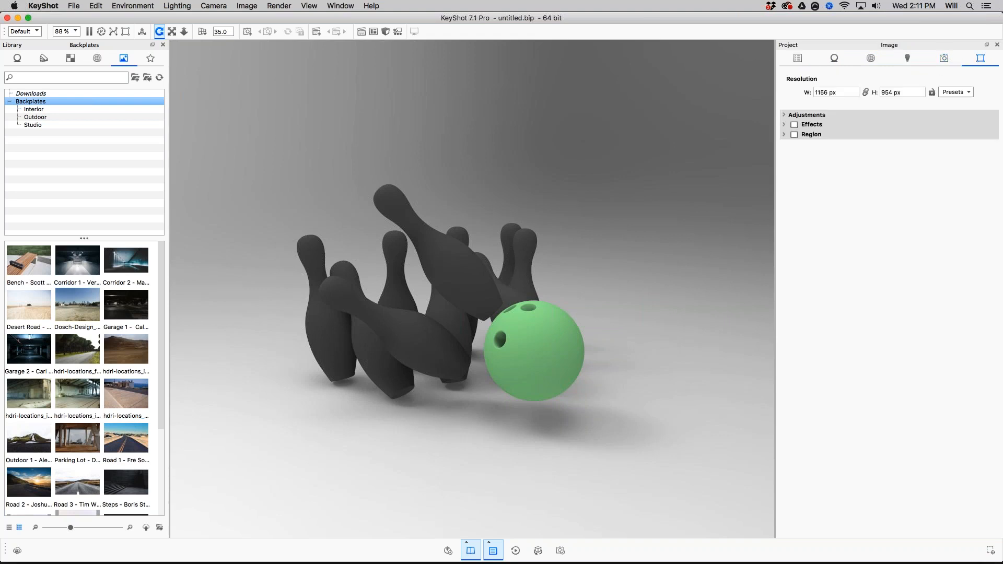
{"action": "left_click", "coordinate": [794, 59]}
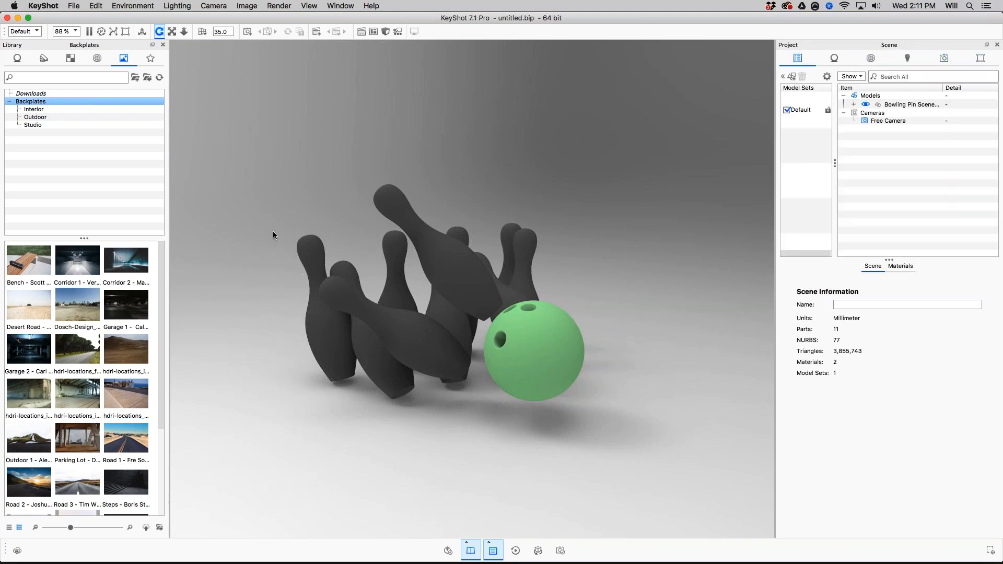
{"action": "left_click", "coordinate": [18, 58]}
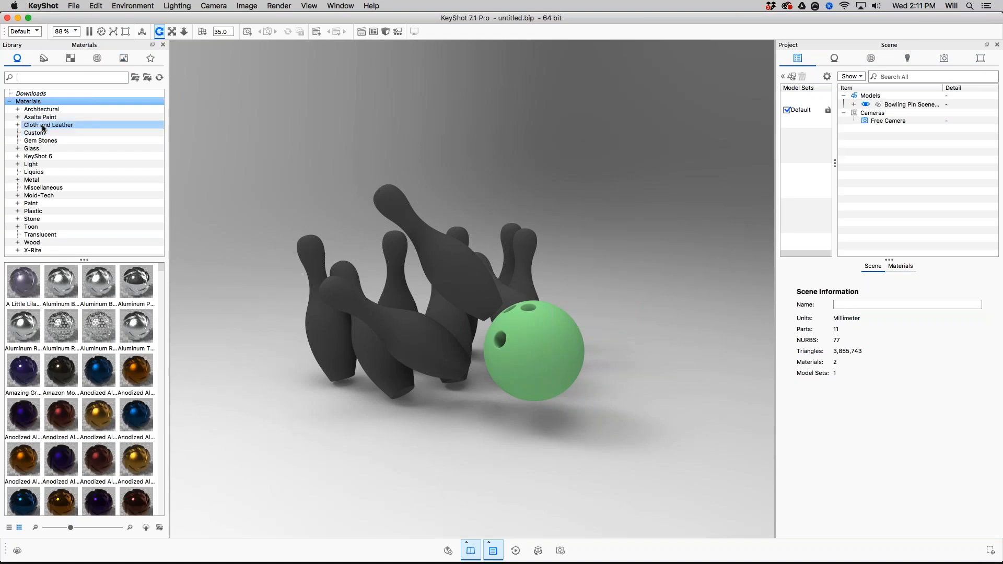
Step: Enlarge the Library's material folder list and expand the Architectural folder
{"action": "left_click_drag", "start_coordinate": [79, 257], "coordinate": [80, 261]}
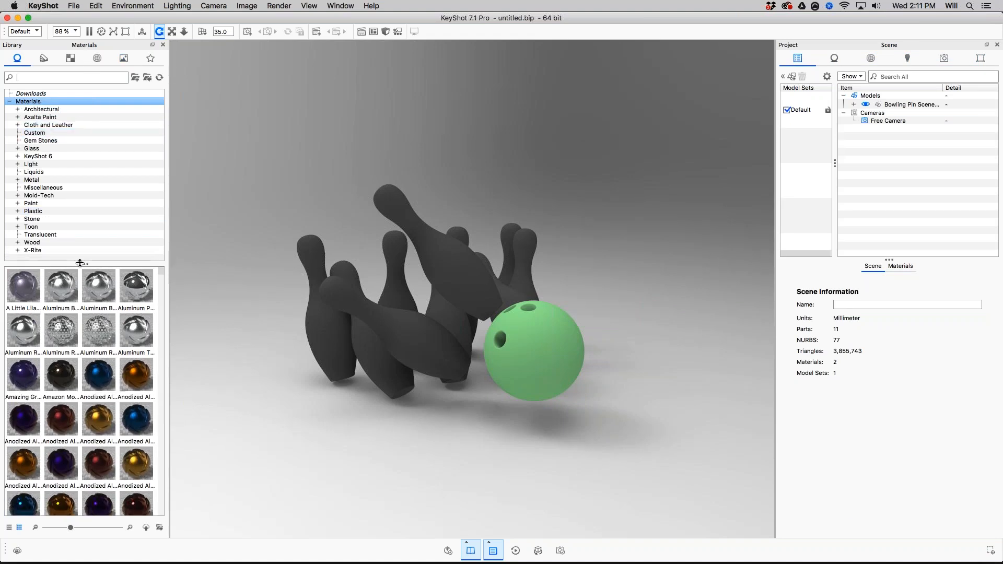
{"action": "left_click", "coordinate": [17, 111]}
{"action": "left_click", "coordinate": [17, 110]}
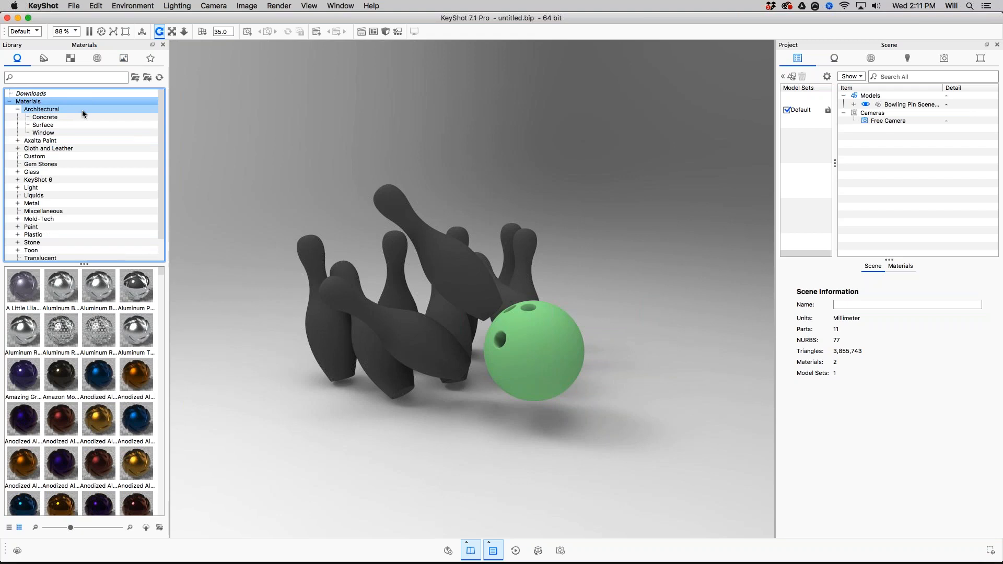
{"action": "left_click_drag", "start_coordinate": [84, 266], "coordinate": [84, 316]}
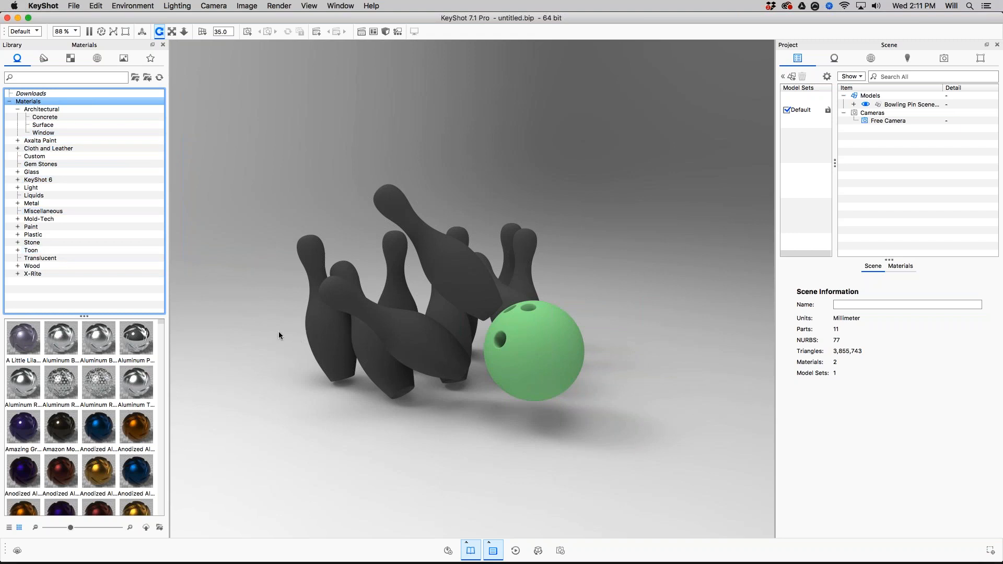
{"action": "left_click", "coordinate": [19, 77]}
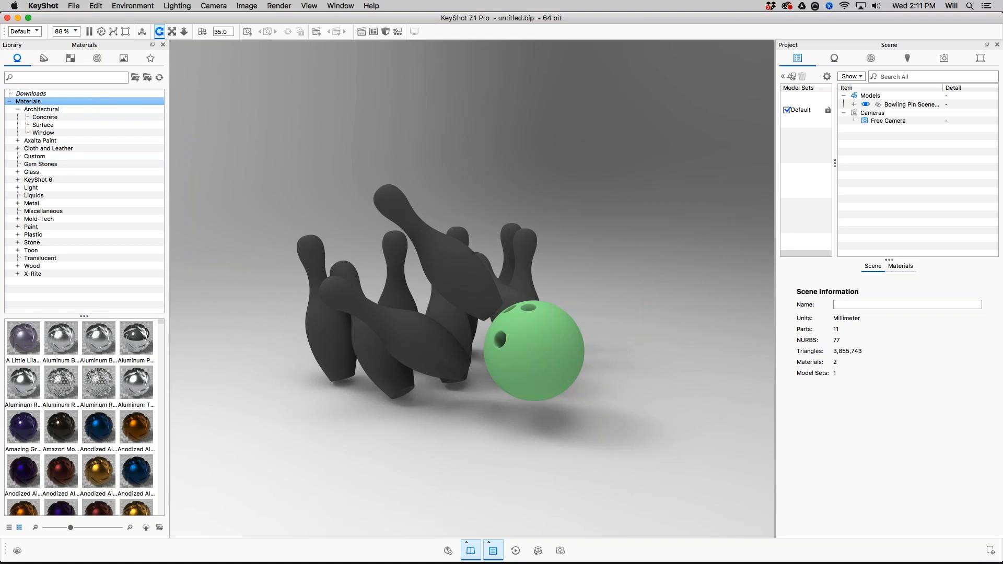
Step: Browse the Procedural and Traditional wood materials and apply the Traditional Ash material to the bowling ball
{"action": "left_click", "coordinate": [18, 266]}
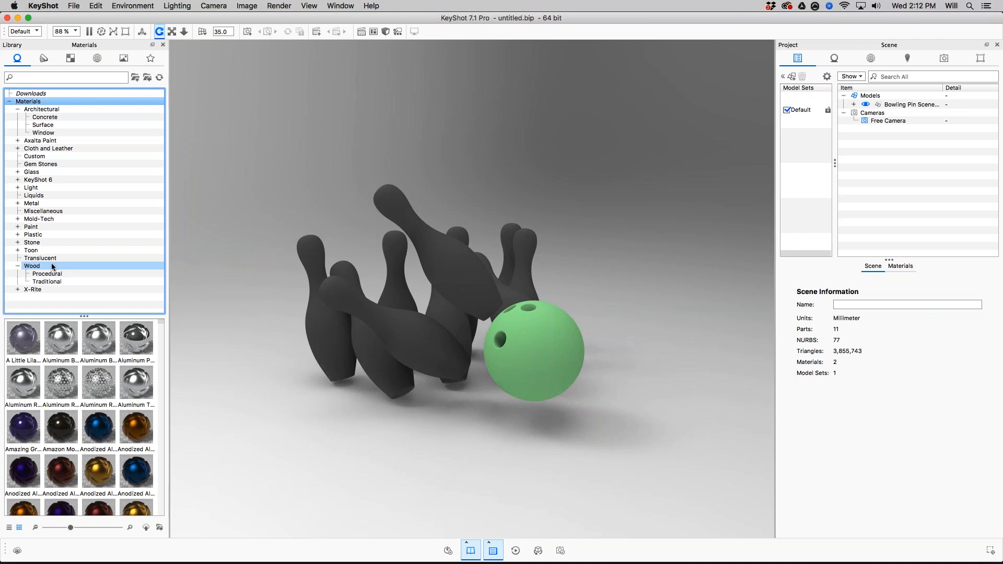
{"action": "left_click", "coordinate": [51, 281]}
{"action": "left_click", "coordinate": [47, 273]}
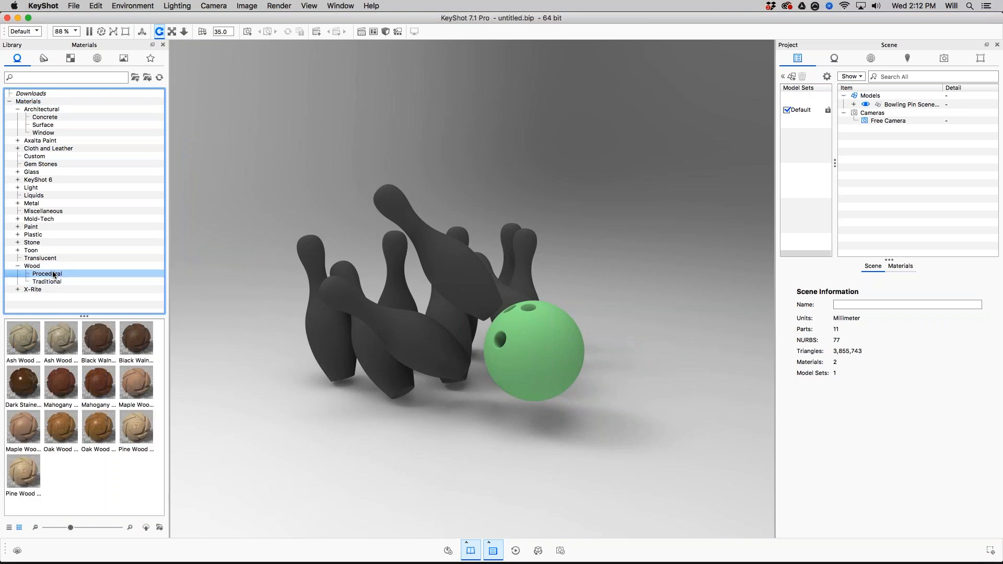
{"action": "left_click", "coordinate": [47, 282]}
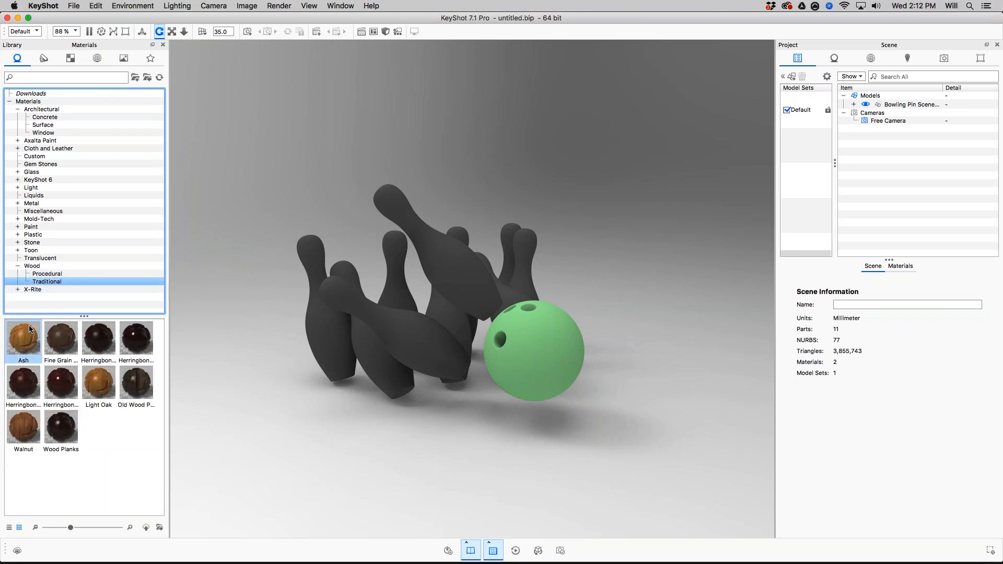
{"action": "left_click_drag", "start_coordinate": [29, 329], "coordinate": [541, 355]}
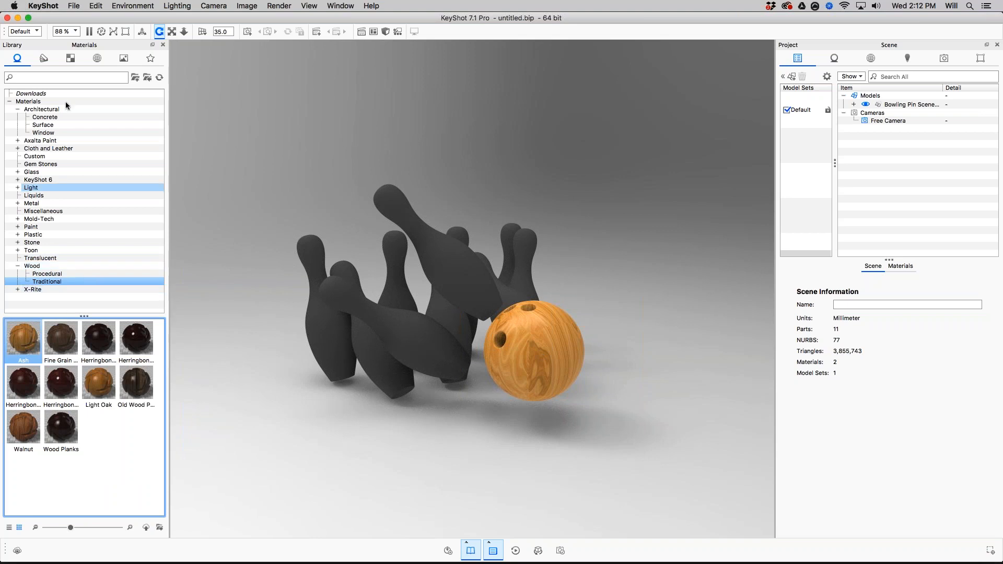
Step: Search the Materials library for "metallic" and apply a blue metallic paint to the bowling ball
{"action": "left_click", "coordinate": [56, 77]}
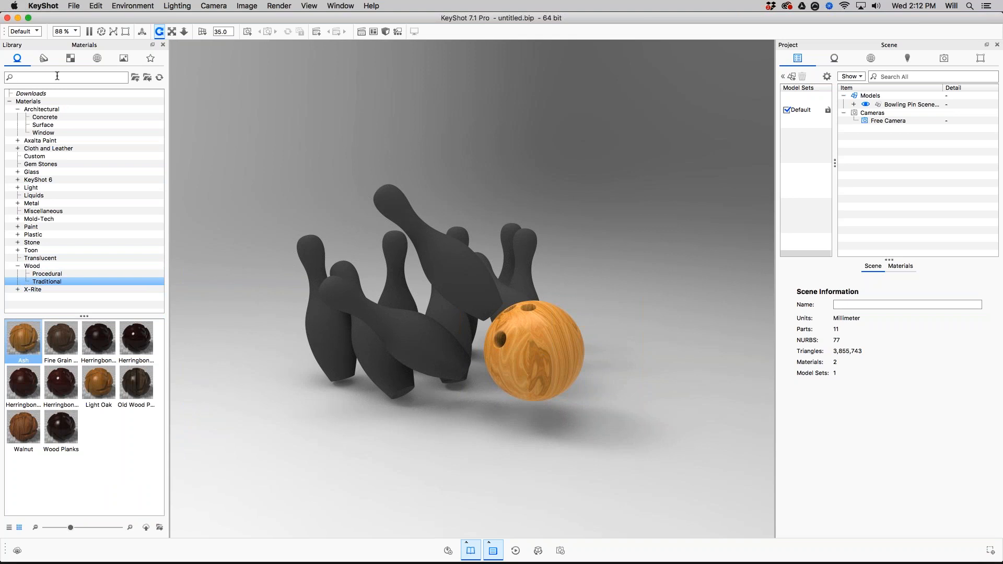
{"action": "type", "text": "metallic"}
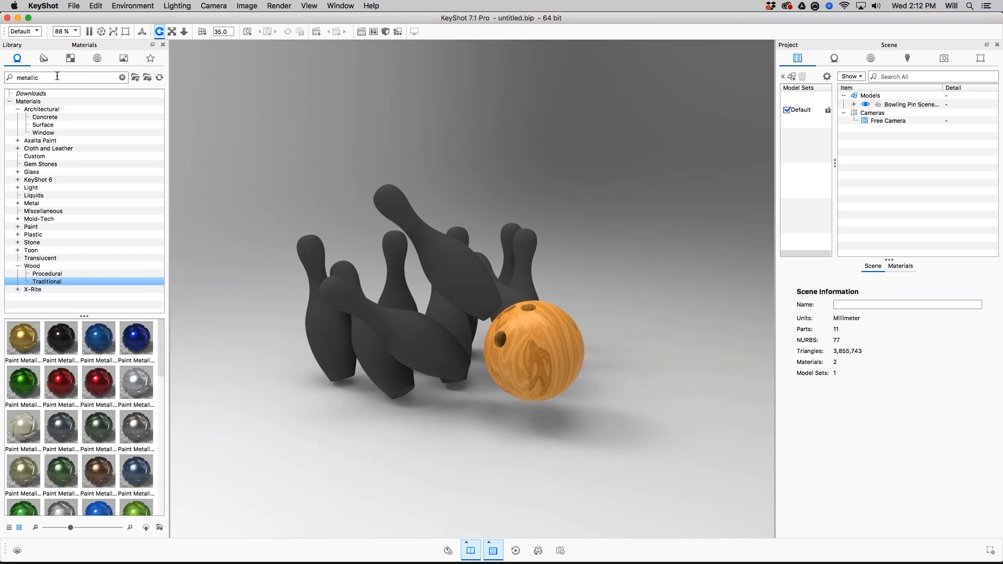
{"action": "mouse_move", "coordinate": [100, 339]}
{"action": "left_mouse_down"}
{"action": "mouse_move", "coordinate": [137, 387]}
{"action": "mouse_move", "coordinate": [519, 365]}
{"action": "mouse_move", "coordinate": [533, 353]}
{"action": "left_mouse_up"}
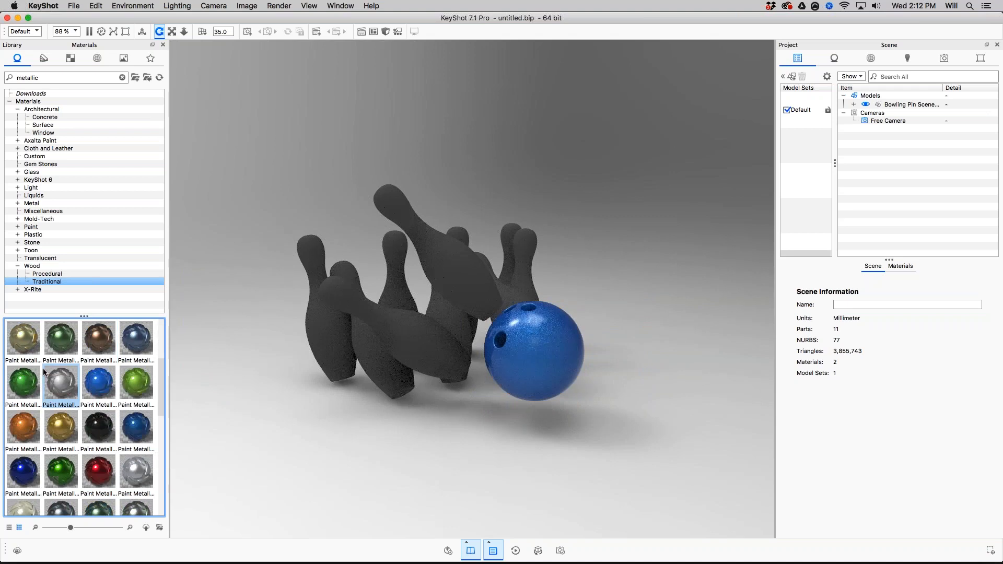
Step: Search the materials for "white pai", apply the white gloss paint to the bowling pins and clear the search
{"action": "left_click_drag", "start_coordinate": [50, 76], "coordinate": [3, 68]}
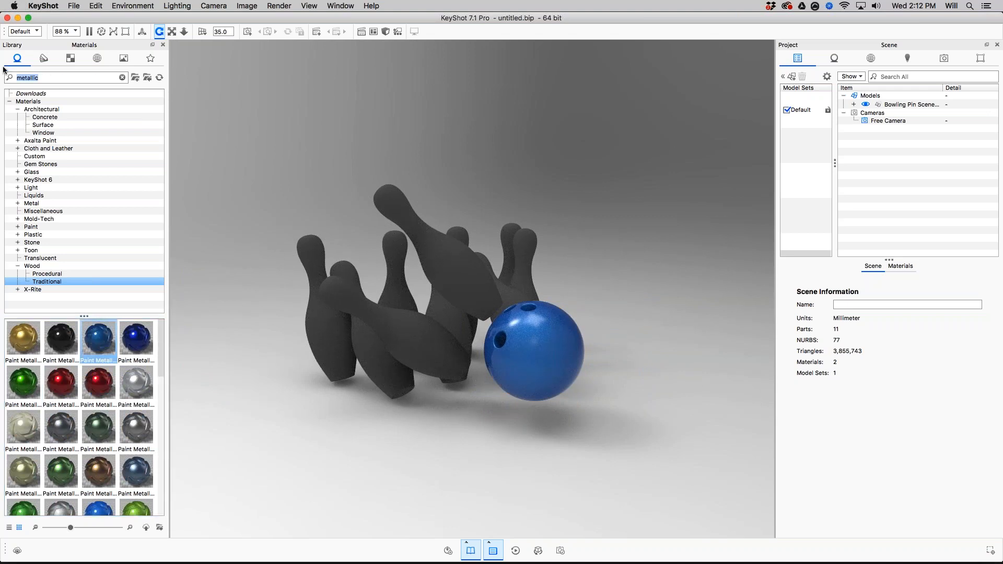
{"action": "type", "text": "white pai"}
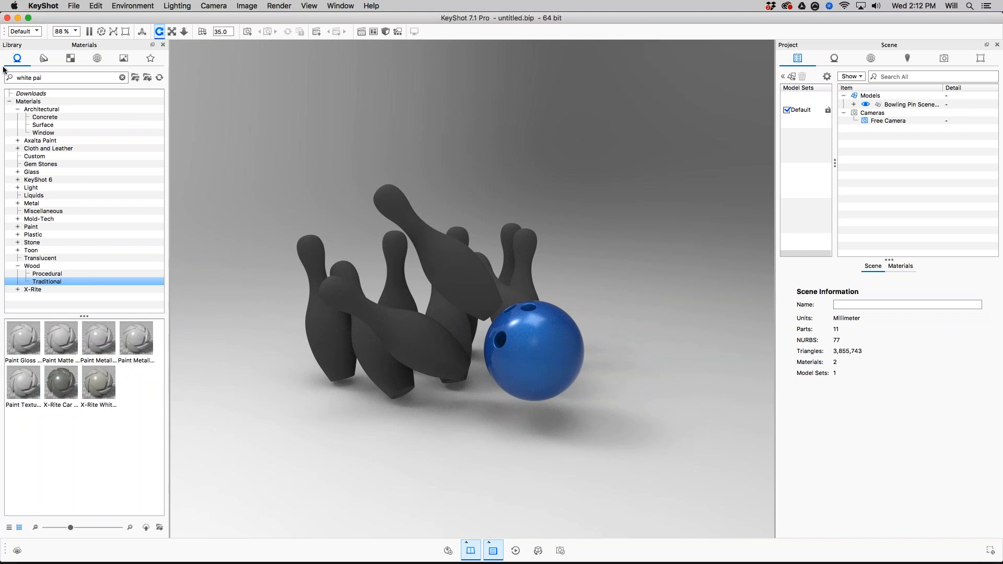
{"action": "mouse_move", "coordinate": [26, 342]}
{"action": "left_mouse_down"}
{"action": "mouse_move", "coordinate": [202, 400]}
{"action": "mouse_move", "coordinate": [428, 392]}
{"action": "left_mouse_up"}
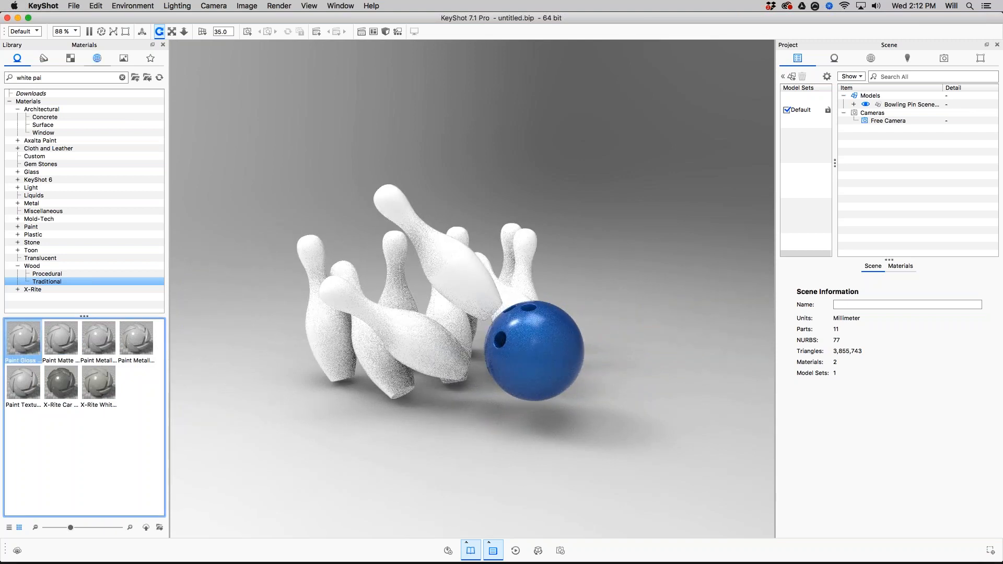
{"action": "left_click", "coordinate": [123, 78]}
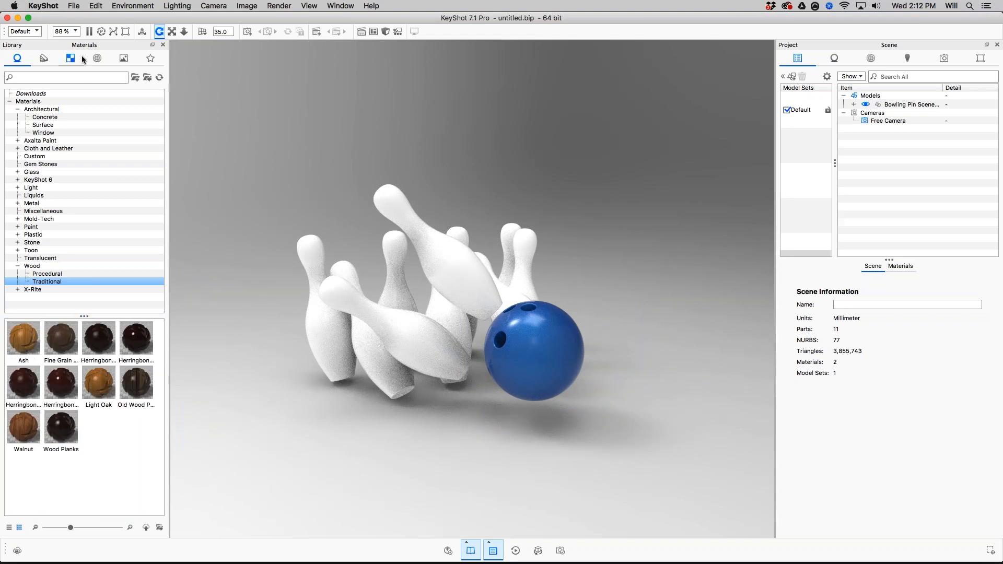
Step: Light the bowling scene with the 3 Panels Straight 4K environment from the Environments library
{"action": "left_click", "coordinate": [97, 61]}
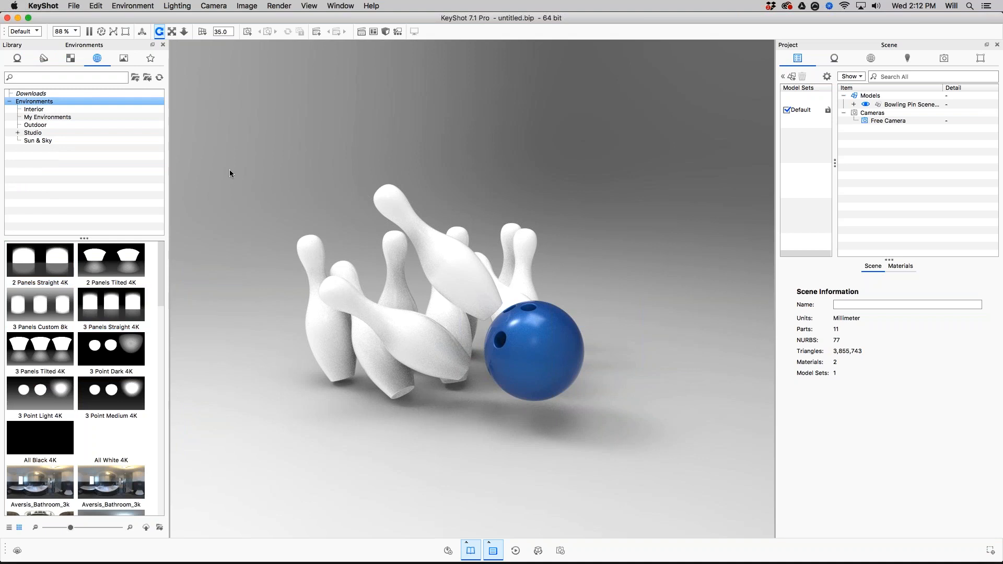
{"action": "left_click_drag", "start_coordinate": [603, 265], "coordinate": [412, 259]}
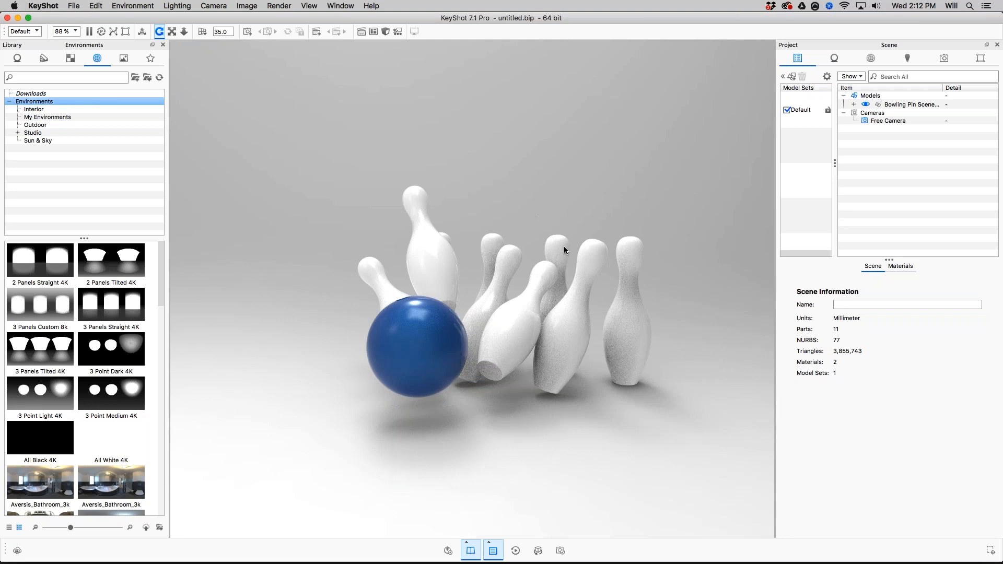
{"action": "scroll", "coordinate": [601, 258], "scroll_direction": "down", "scroll_amount": 10}
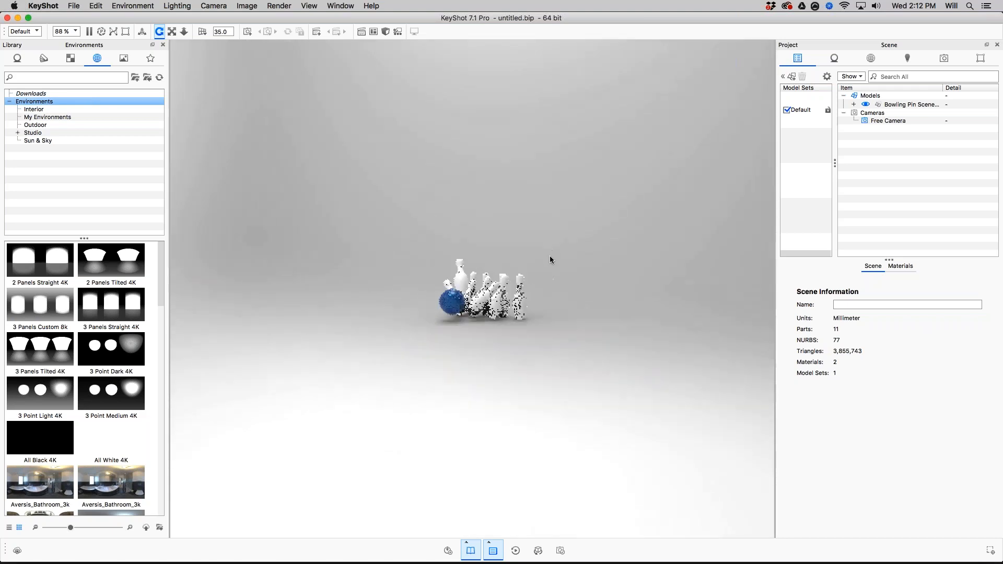
{"action": "scroll", "coordinate": [550, 259], "scroll_direction": "down", "scroll_amount": 10}
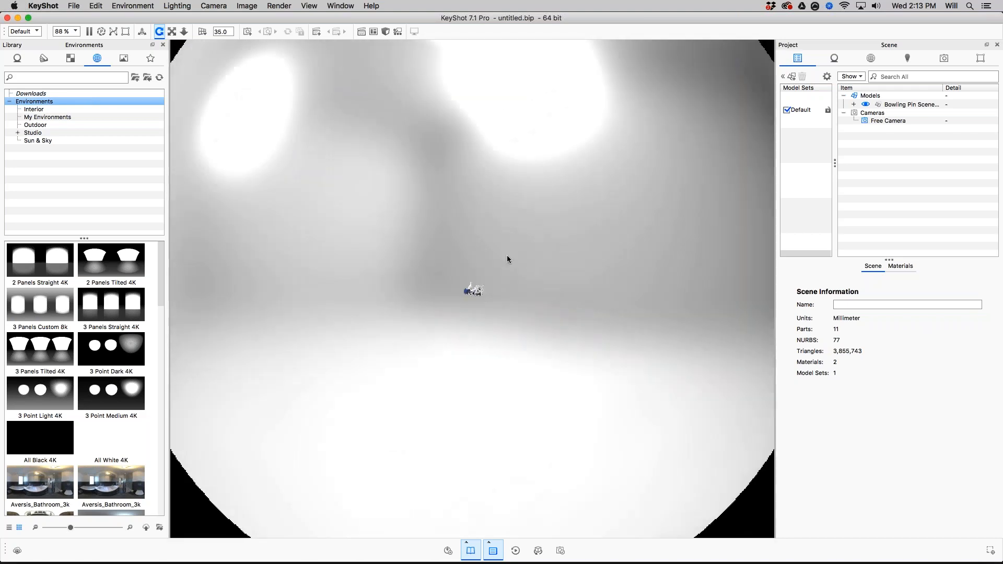
{"action": "scroll", "coordinate": [589, 267], "scroll_direction": "up", "scroll_amount": 15}
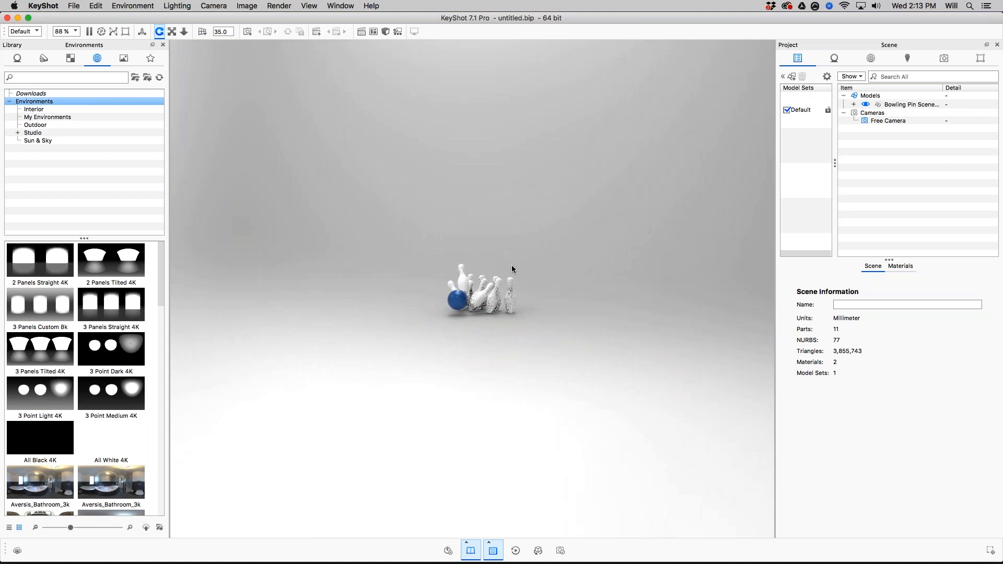
{"action": "scroll", "coordinate": [534, 206], "scroll_direction": "up", "scroll_amount": 10}
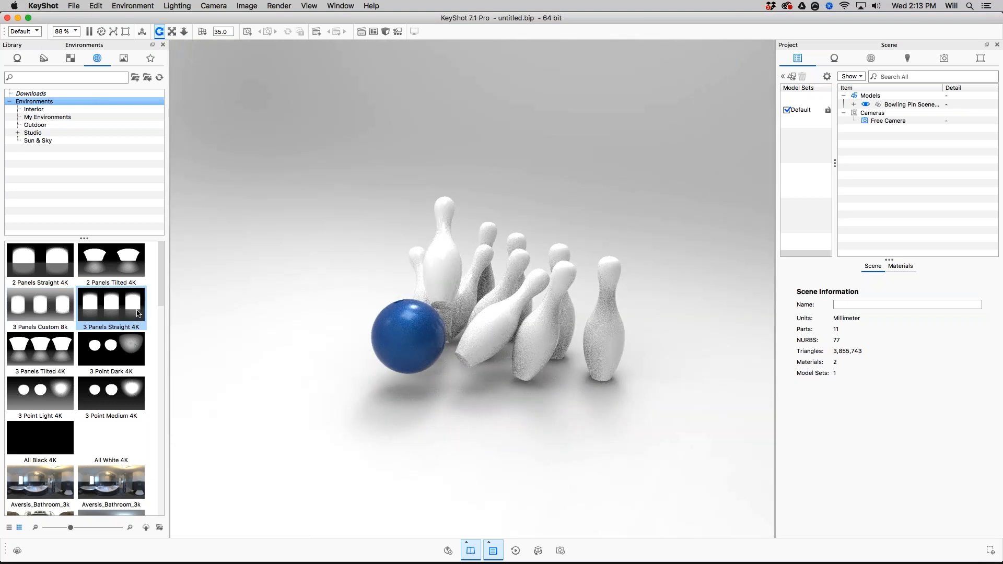
{"action": "left_click_drag", "start_coordinate": [104, 307], "coordinate": [522, 348]}
{"action": "scroll", "coordinate": [522, 347], "scroll_direction": "up", "scroll_amount": 5}
{"action": "scroll", "coordinate": [472, 289], "scroll_direction": "up", "scroll_amount": 3}
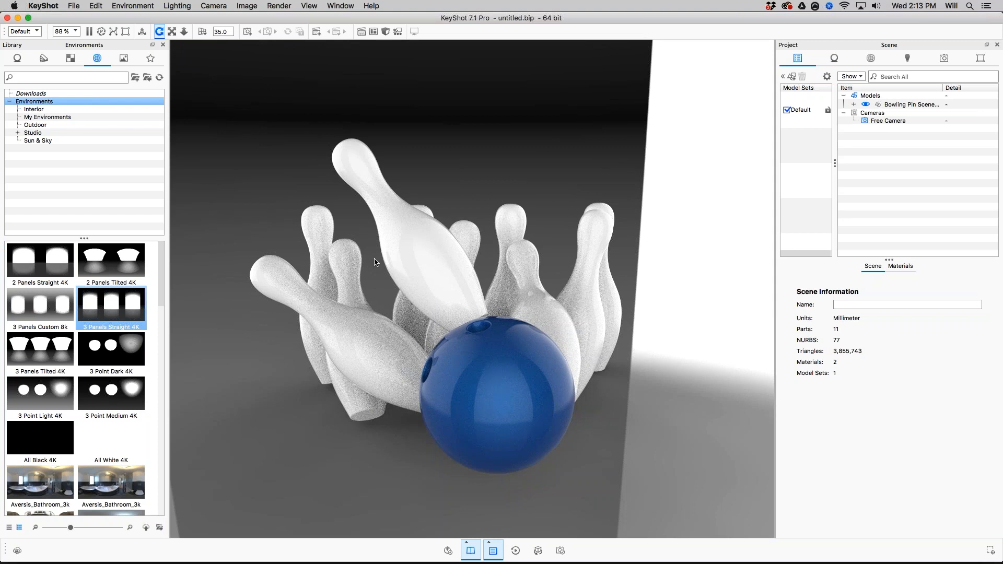
Step: Collapse the Wood folder in the Materials library and switch the scene background to a solid color
{"action": "left_click", "coordinate": [17, 58]}
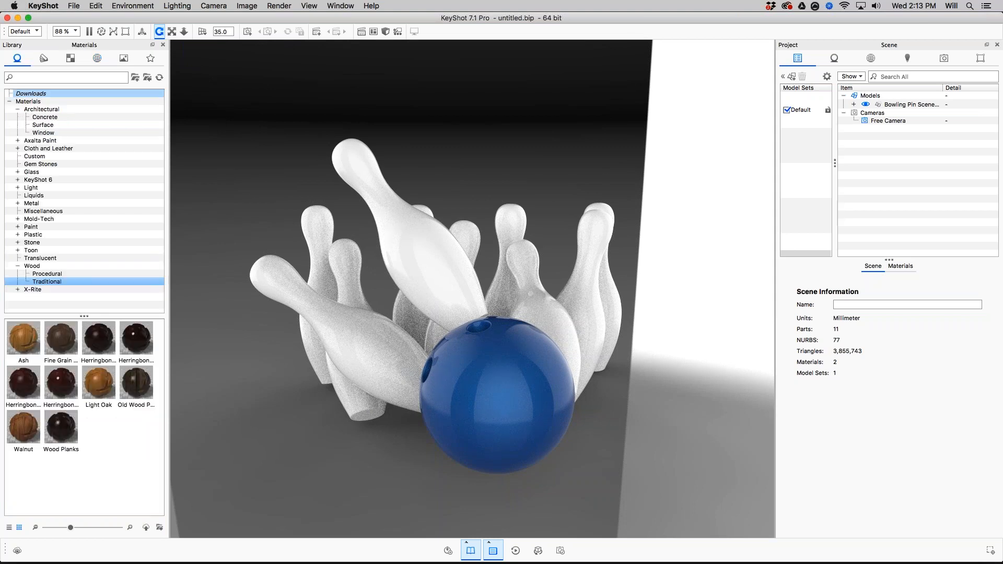
{"action": "left_click", "coordinate": [17, 266]}
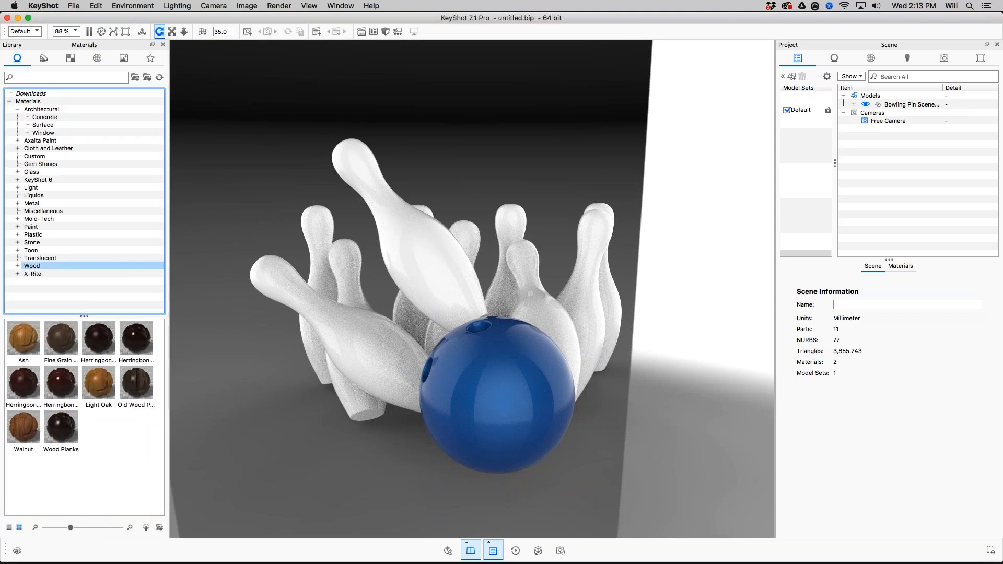
{"action": "left_click_drag", "start_coordinate": [634, 381], "coordinate": [550, 328]}
{"action": "scroll", "coordinate": [527, 338], "scroll_direction": "down", "scroll_amount": 5}
{"action": "scroll", "coordinate": [550, 329], "scroll_direction": "down", "scroll_amount": 5}
{"action": "mouse_move", "coordinate": [569, 256]}
{"action": "left_mouse_down"}
{"action": "mouse_move", "coordinate": [658, 271]}
{"action": "mouse_move", "coordinate": [538, 261]}
{"action": "mouse_move", "coordinate": [552, 251]}
{"action": "left_mouse_up"}
{"action": "key", "text": "c"}
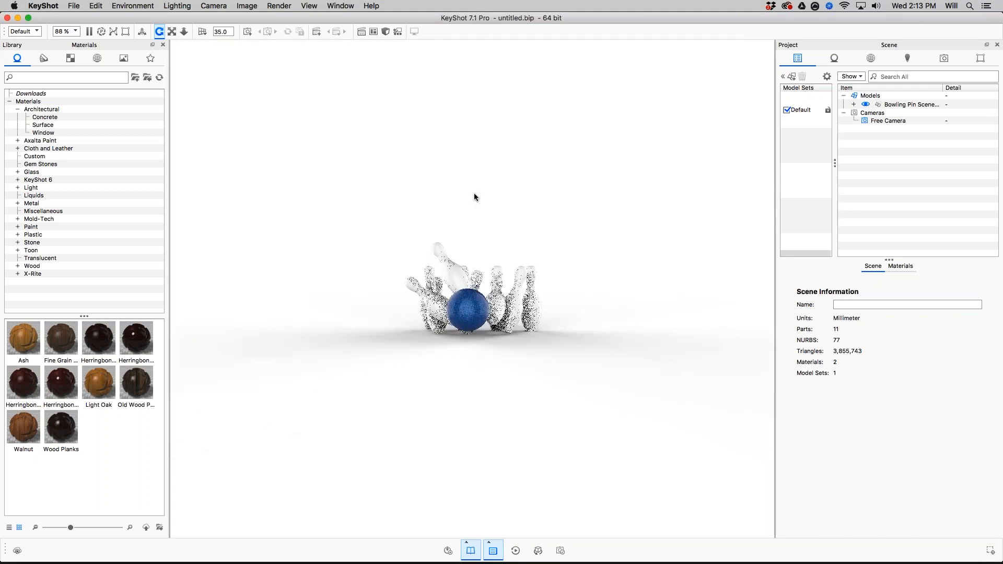
Step: Reframe the camera to a low angle with the blue ball in front of the white pins
{"action": "left_click_drag", "start_coordinate": [451, 290], "coordinate": [422, 322]}
{"action": "scroll", "coordinate": [517, 307], "scroll_direction": "up", "scroll_amount": 10}
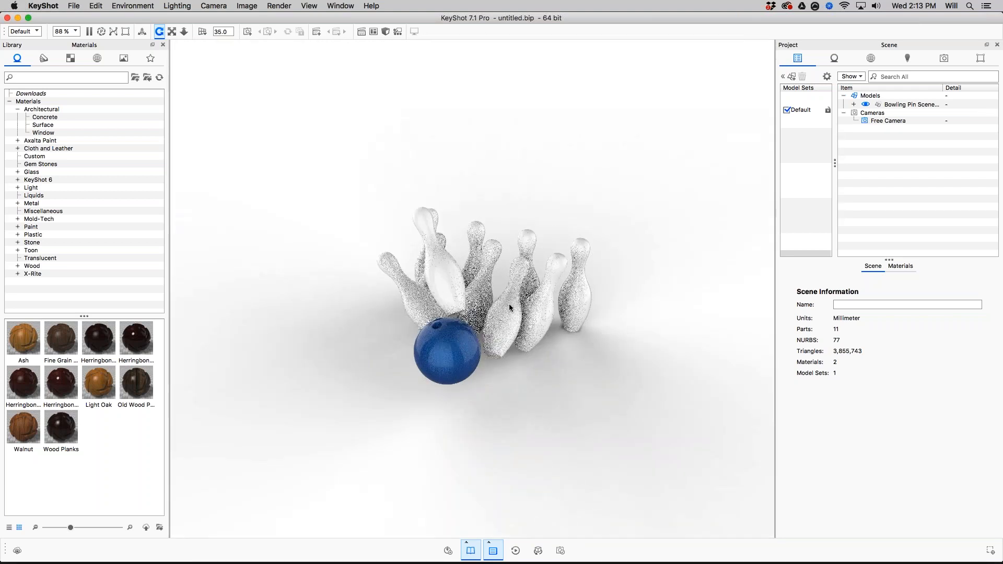
{"action": "left_click_drag", "start_coordinate": [516, 307], "coordinate": [526, 276]}
{"action": "scroll", "coordinate": [526, 274], "scroll_direction": "down", "scroll_amount": 8}
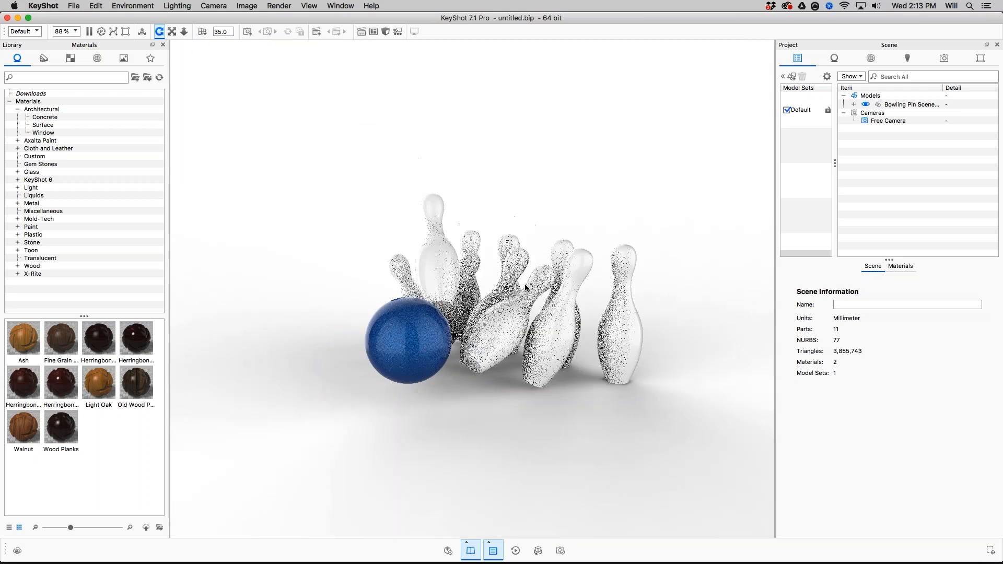
{"action": "middle_click_drag", "start_coordinate": [526, 274], "coordinate": [525, 254]}
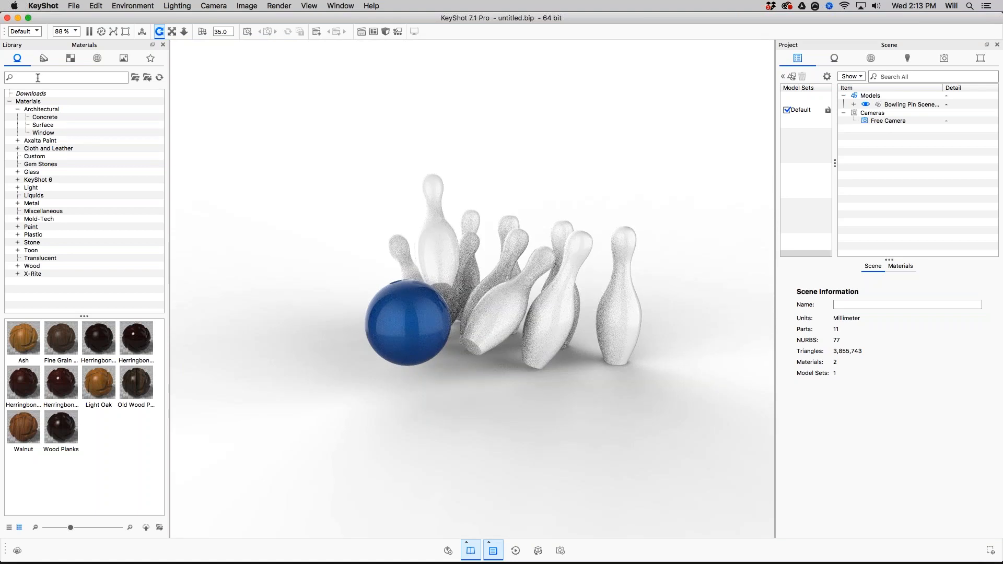
Step: Change the environment's background color to medium gray
{"action": "left_click", "coordinate": [872, 59]}
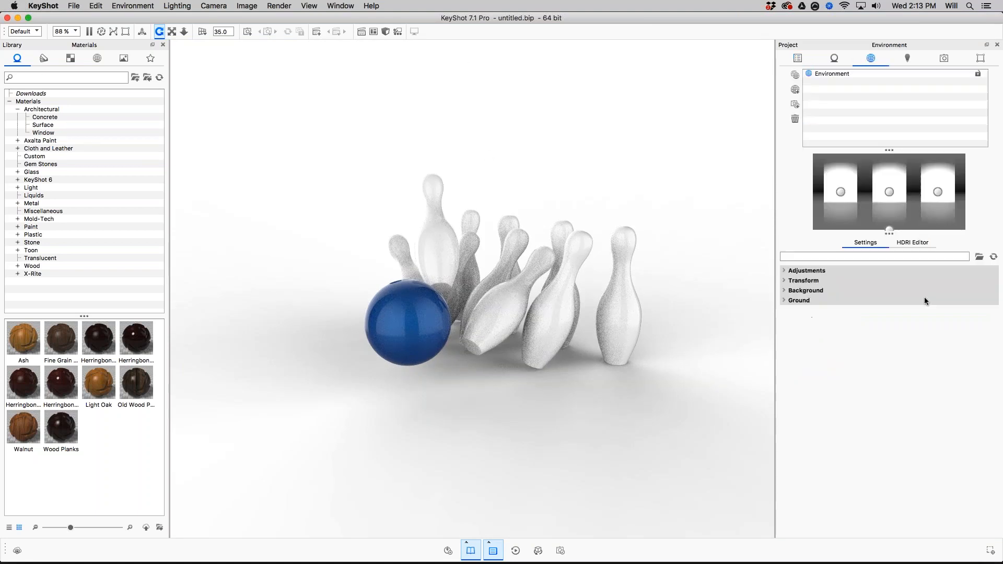
{"action": "left_click", "coordinate": [785, 291]}
{"action": "left_click", "coordinate": [960, 325]}
{"action": "mouse_move", "coordinate": [871, 223]}
{"action": "left_mouse_down"}
{"action": "mouse_move", "coordinate": [851, 233]}
{"action": "mouse_move", "coordinate": [849, 256]}
{"action": "left_mouse_up"}
{"action": "left_click", "coordinate": [987, 553]}
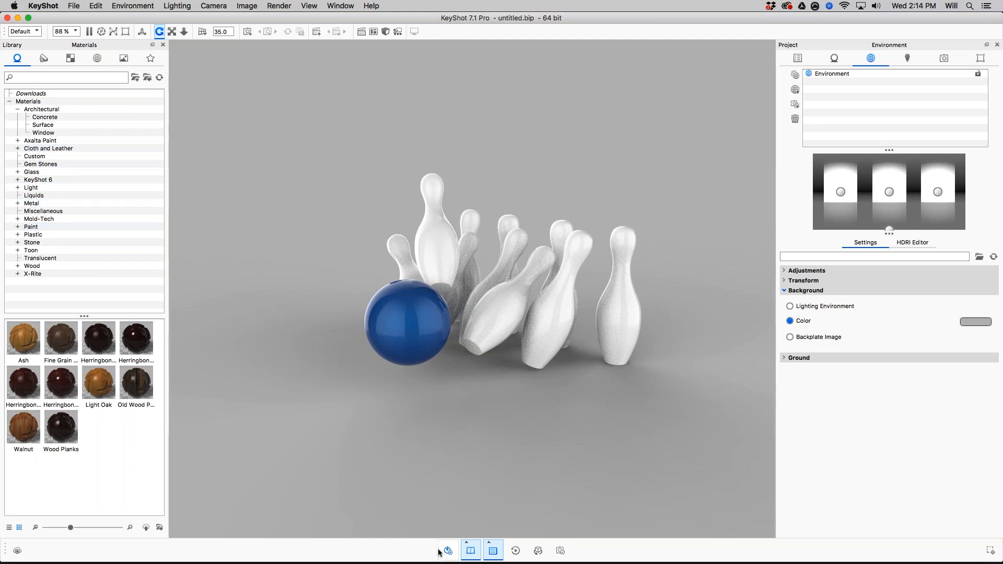
Step: Switch to Chrome and look through the KeyShot website's Plugins, Scenes and Gallery pages
{"action": "mouse_move", "coordinate": [442, 562]}
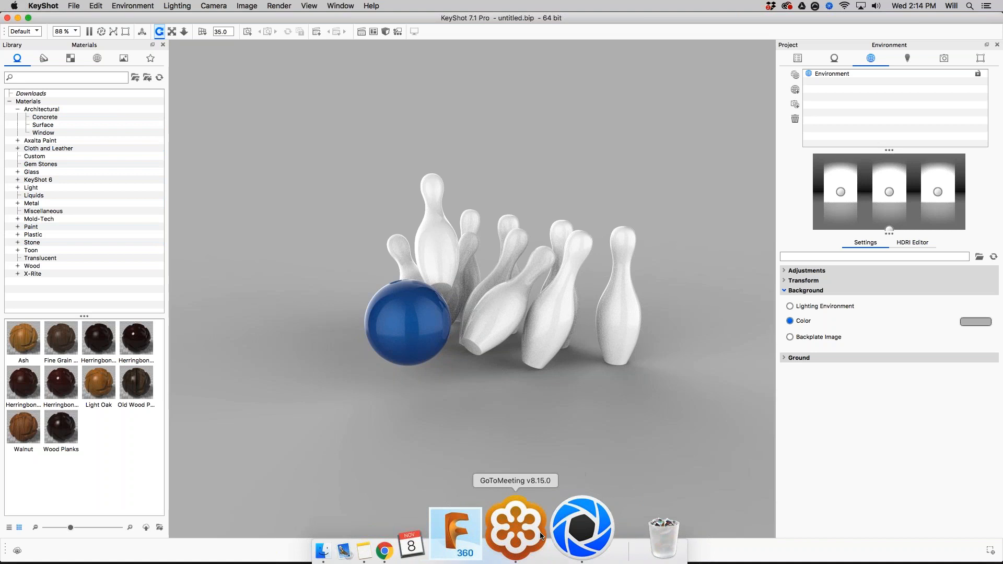
{"action": "left_click", "coordinate": [471, 529]}
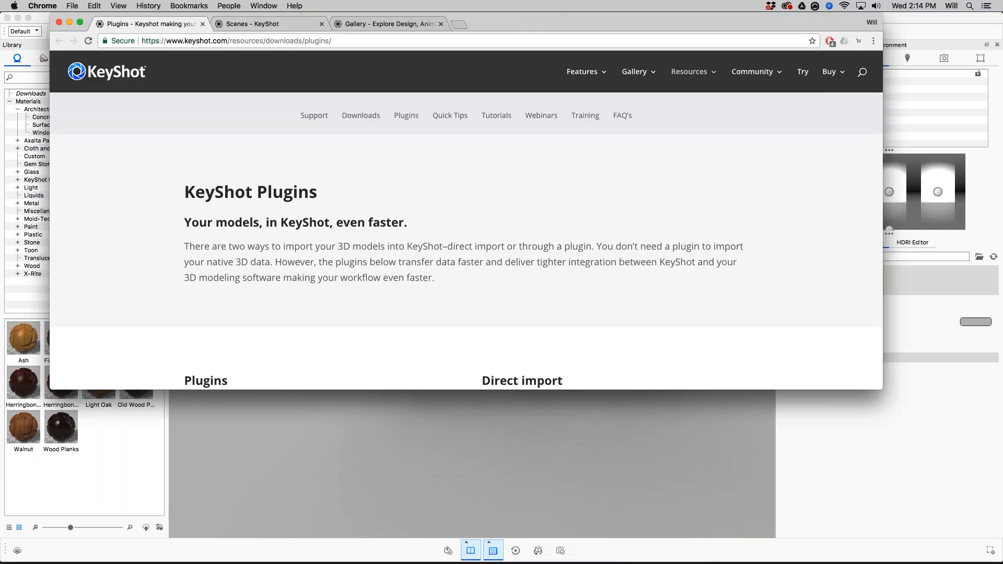
{"action": "left_click", "coordinate": [274, 26]}
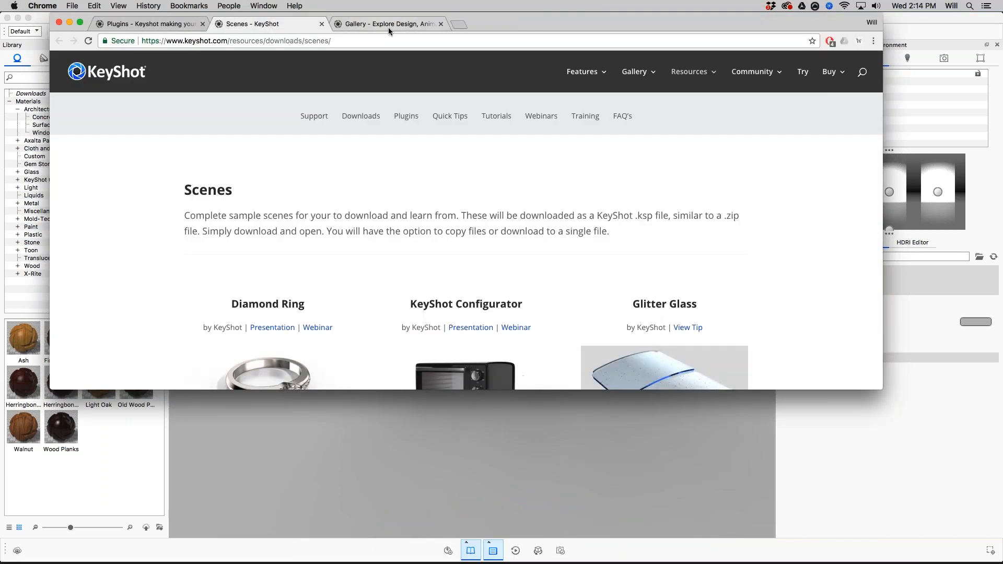
{"action": "left_click", "coordinate": [390, 27]}
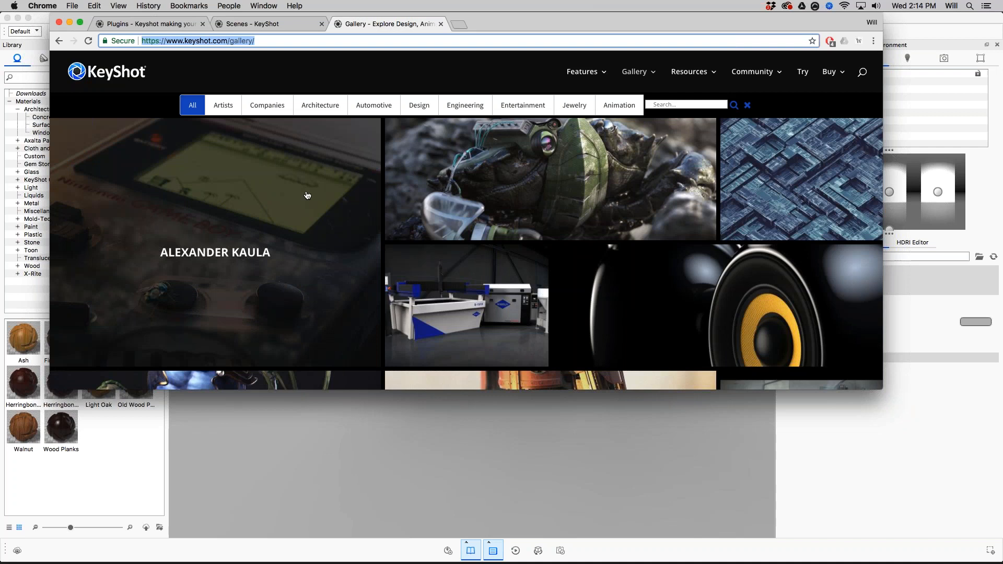
{"action": "scroll", "coordinate": [291, 291], "scroll_direction": "down", "scroll_amount": 2}
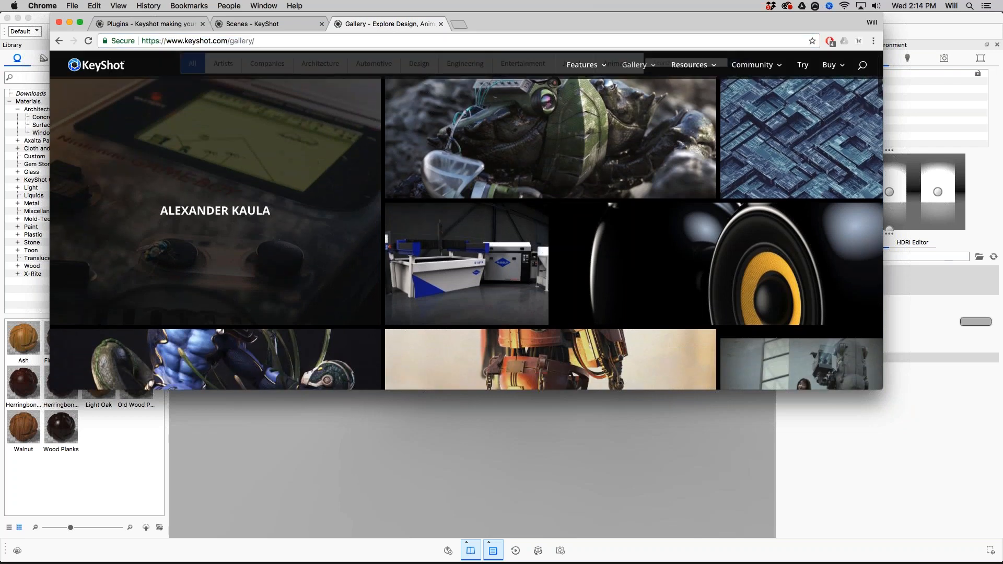
Step: View the Game Boy render at full size and look through the rest of the KeyShot gallery images
{"action": "left_click", "coordinate": [358, 269]}
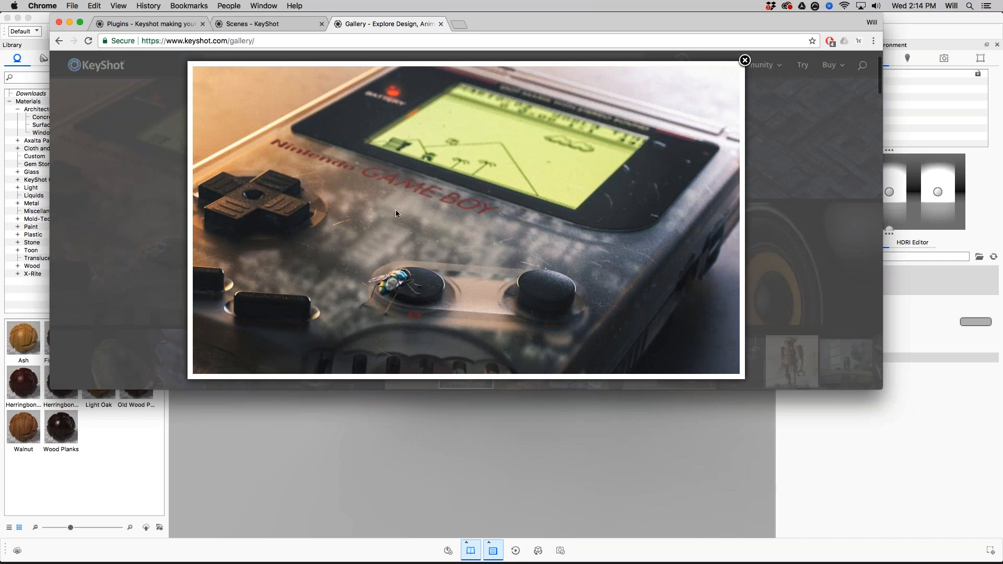
{"action": "left_click", "coordinate": [745, 61]}
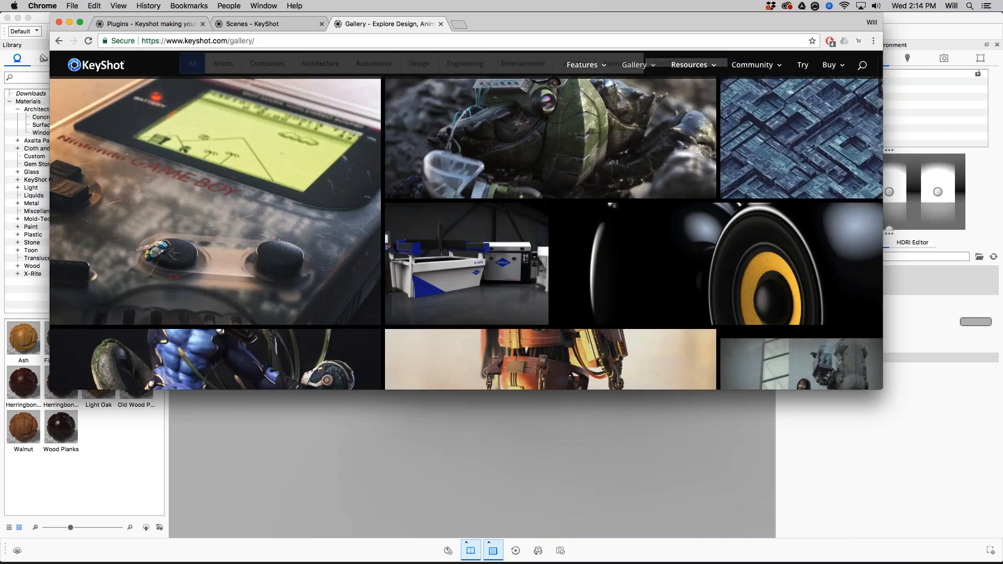
{"action": "scroll", "coordinate": [502, 180], "scroll_direction": "down", "scroll_amount": 5}
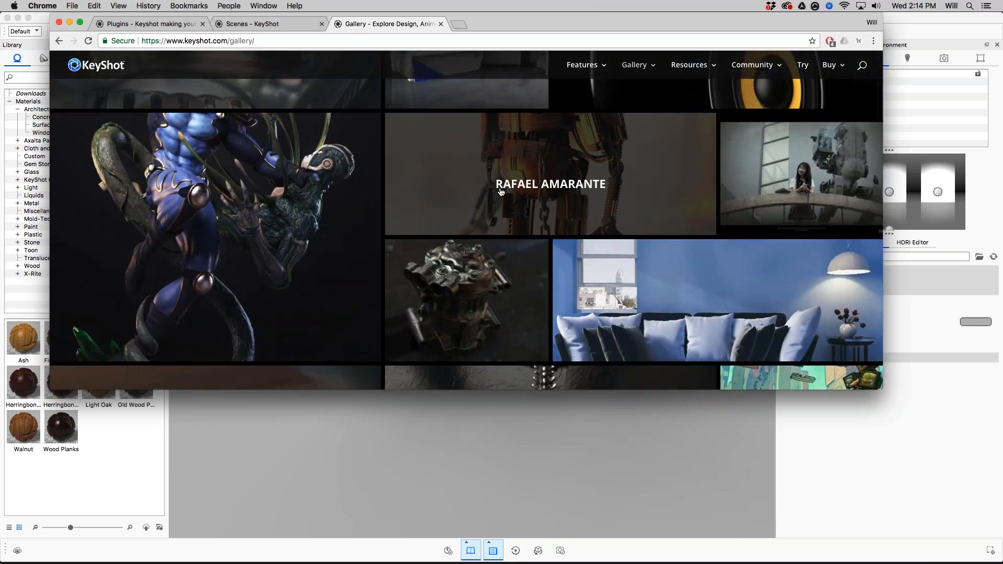
{"action": "scroll", "coordinate": [500, 192], "scroll_direction": "down", "scroll_amount": 10}
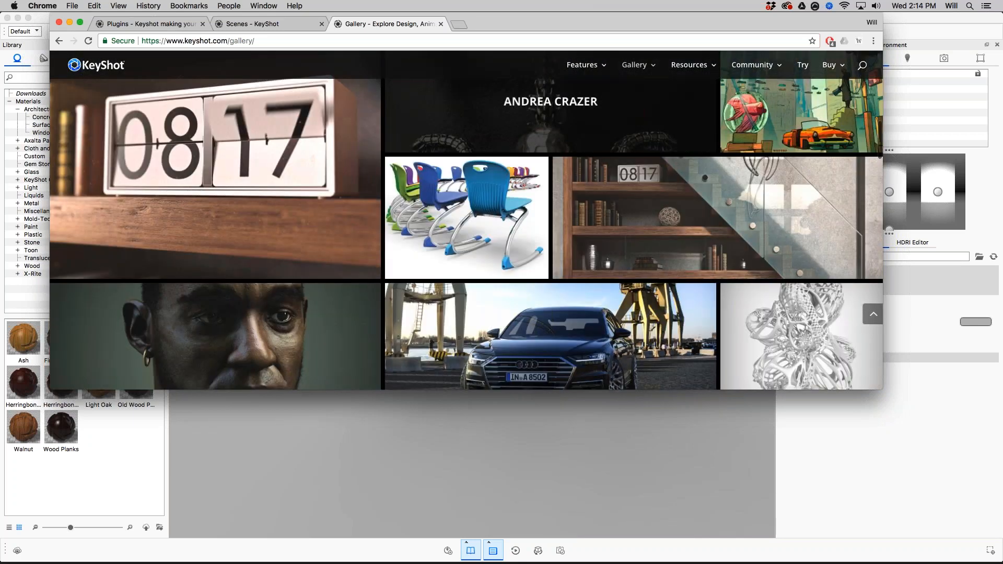
{"action": "scroll", "coordinate": [501, 131], "scroll_direction": "down", "scroll_amount": 10}
{"action": "scroll", "coordinate": [501, 130], "scroll_direction": "down", "scroll_amount": 10}
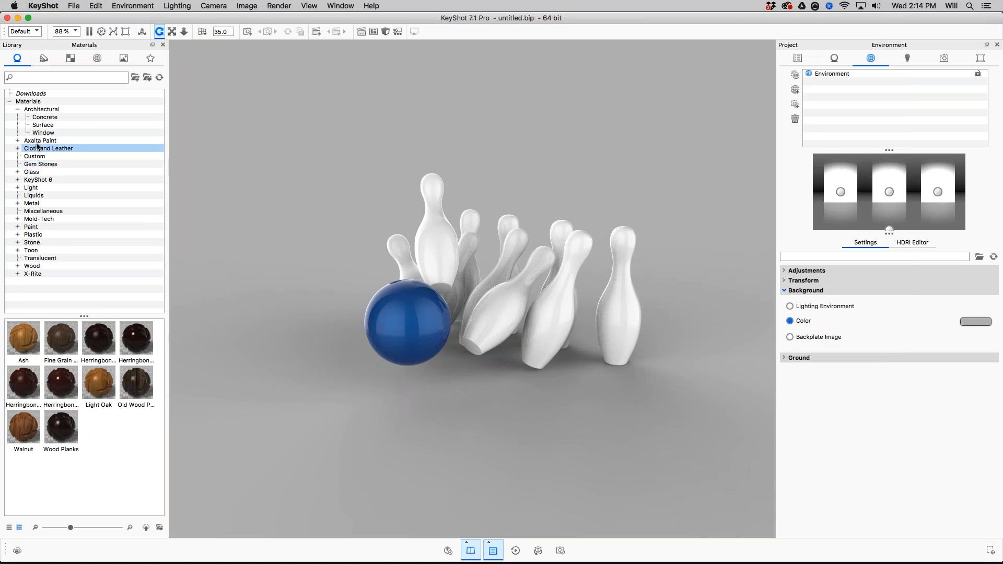
Step: Apply the green Plastic > Cloudy > Shiny library material to the bowling pins and open its properties for editing
{"action": "left_click", "coordinate": [18, 235]}
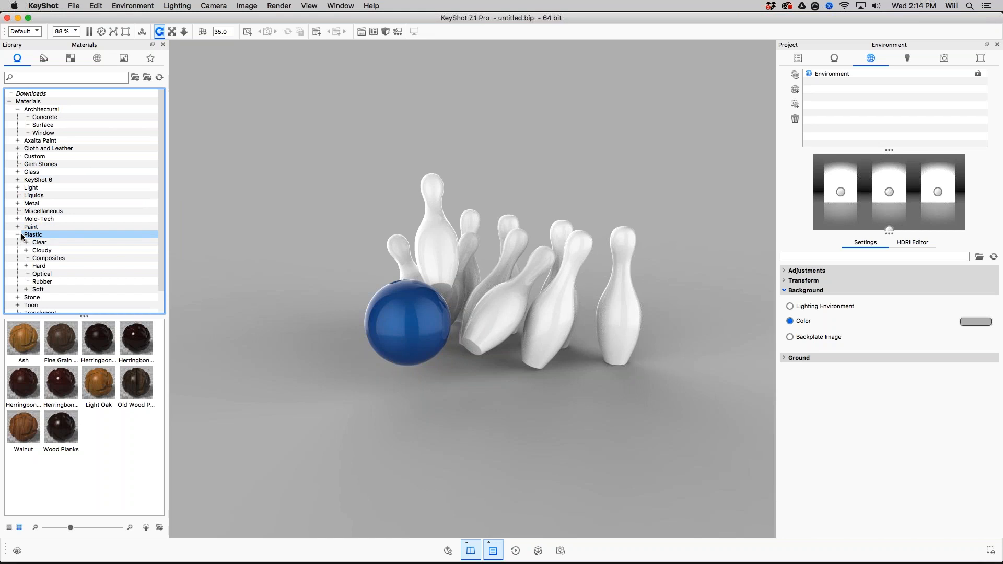
{"action": "left_click", "coordinate": [26, 250]}
{"action": "left_click", "coordinate": [50, 266]}
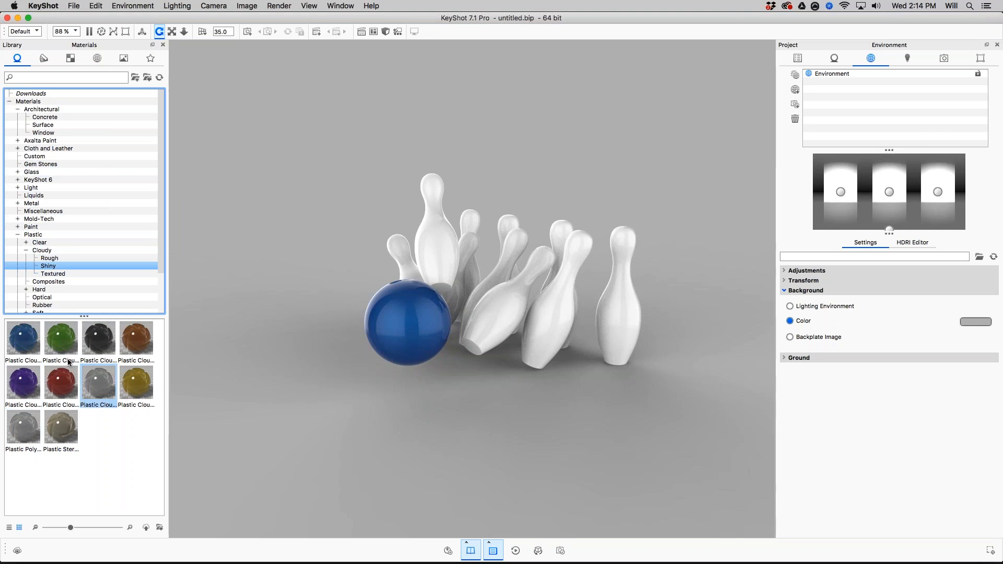
{"action": "left_click_drag", "start_coordinate": [61, 341], "coordinate": [632, 282]}
{"action": "scroll", "coordinate": [666, 330], "scroll_direction": "up", "scroll_amount": 5}
{"action": "left_click_drag", "start_coordinate": [665, 330], "coordinate": [636, 228]}
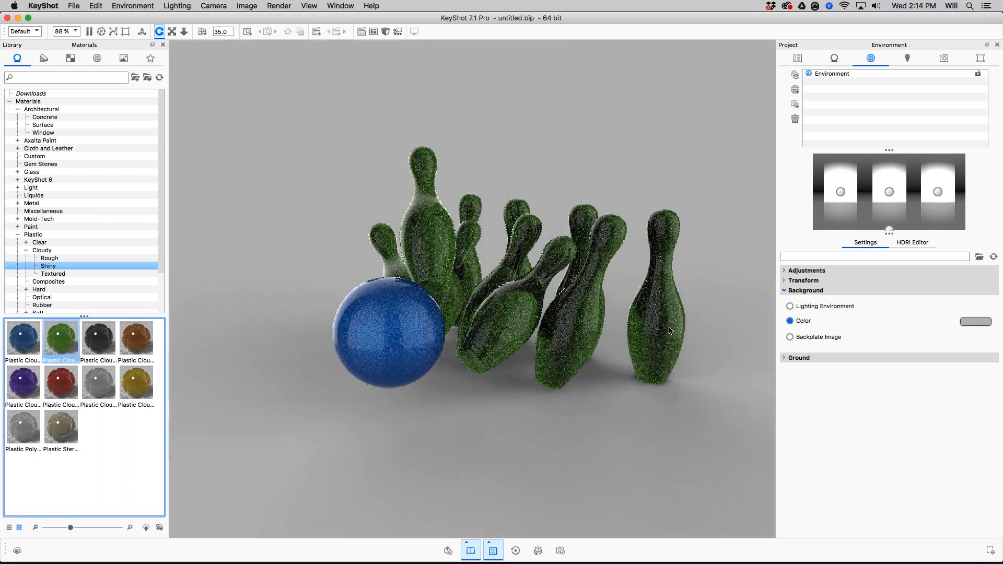
{"action": "double_click", "coordinate": [636, 232]}
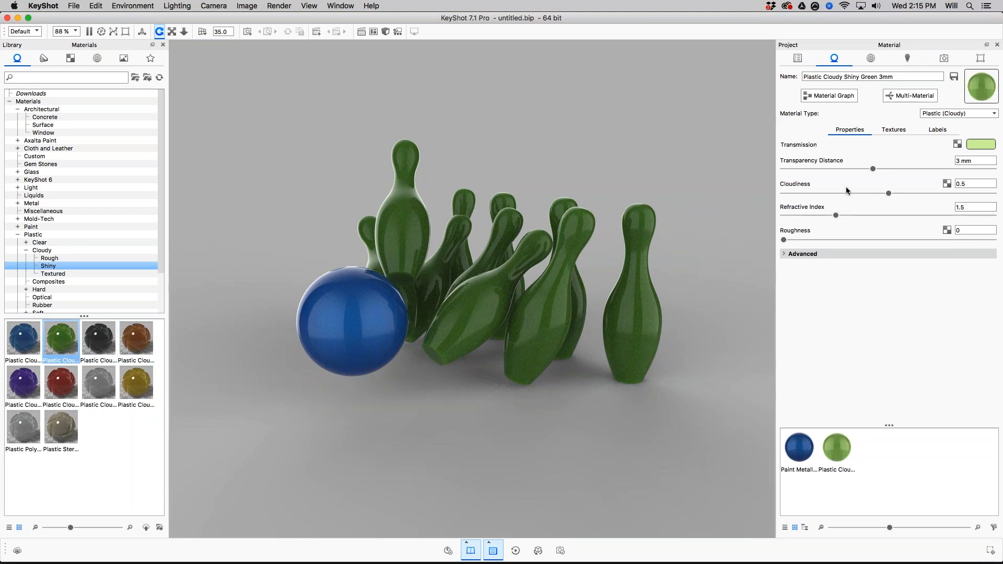
Step: Set the pin material's transparency distance to 100 mm and lower its cloudiness to about 0.18
{"action": "left_click_drag", "start_coordinate": [971, 161], "coordinate": [949, 153]}
{"action": "type", "text": "100"}
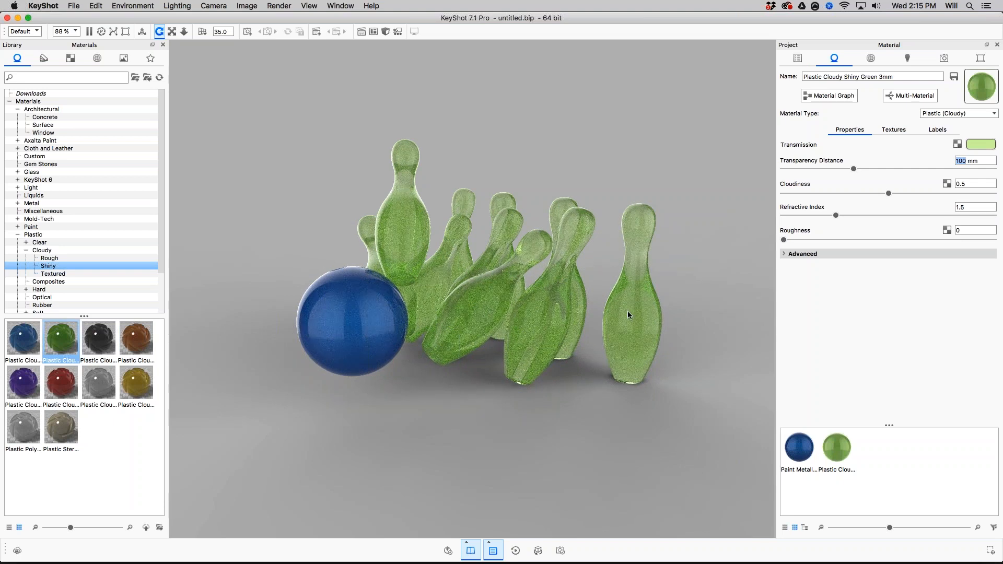
{"action": "left_click", "coordinate": [888, 193]}
{"action": "left_click_drag", "start_coordinate": [886, 193], "coordinate": [821, 192]}
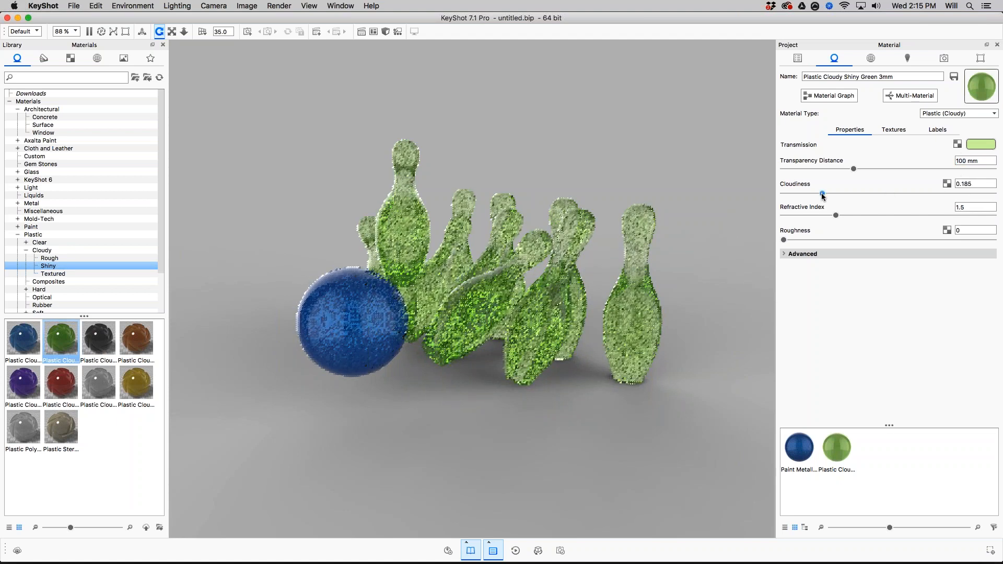
{"action": "scroll", "coordinate": [671, 231], "scroll_direction": "up", "scroll_amount": 5}
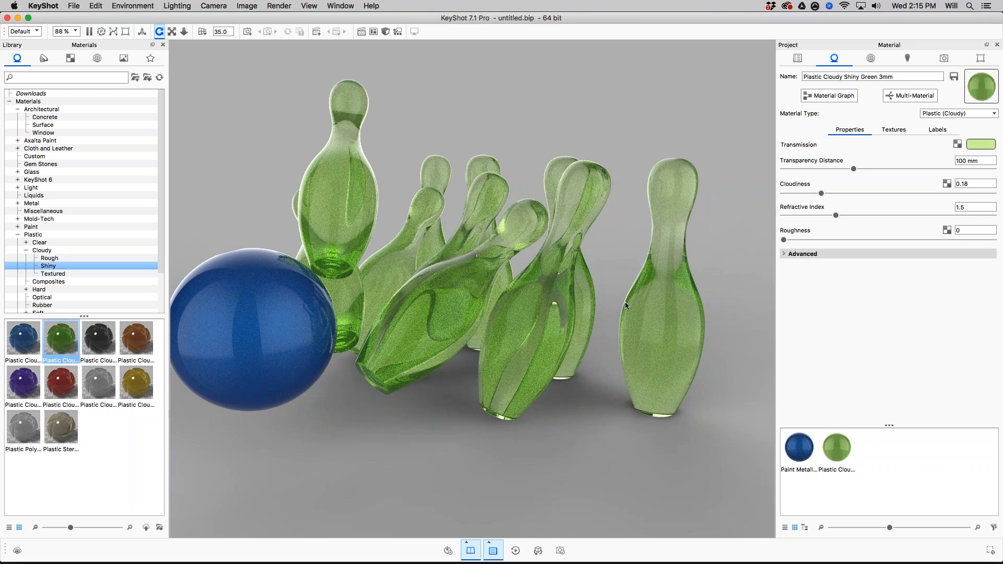
Step: Raise the pin material's cloudiness to about 0.893 and check its advanced settings
{"action": "left_click_drag", "start_coordinate": [822, 193], "coordinate": [970, 204]}
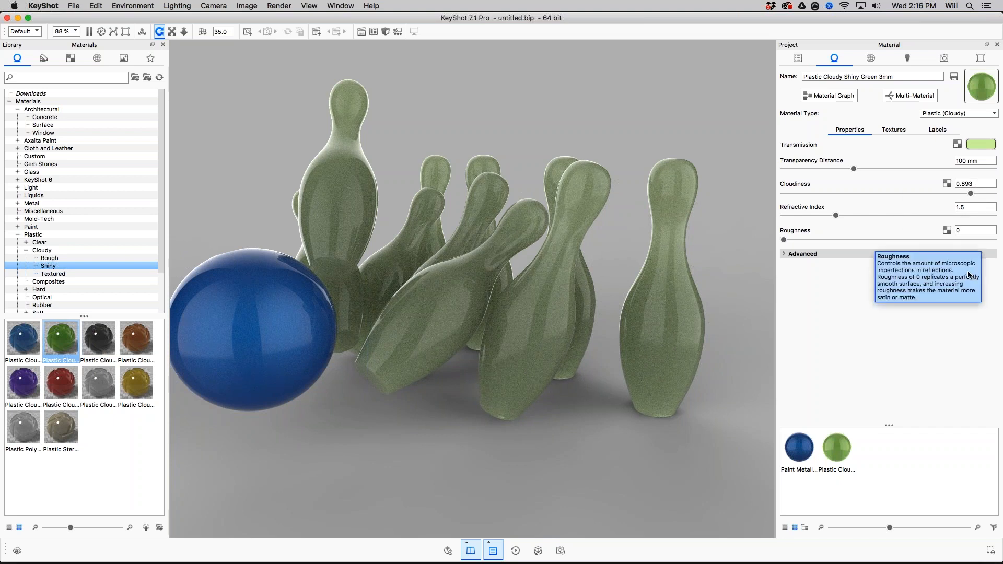
{"action": "left_click", "coordinate": [802, 254]}
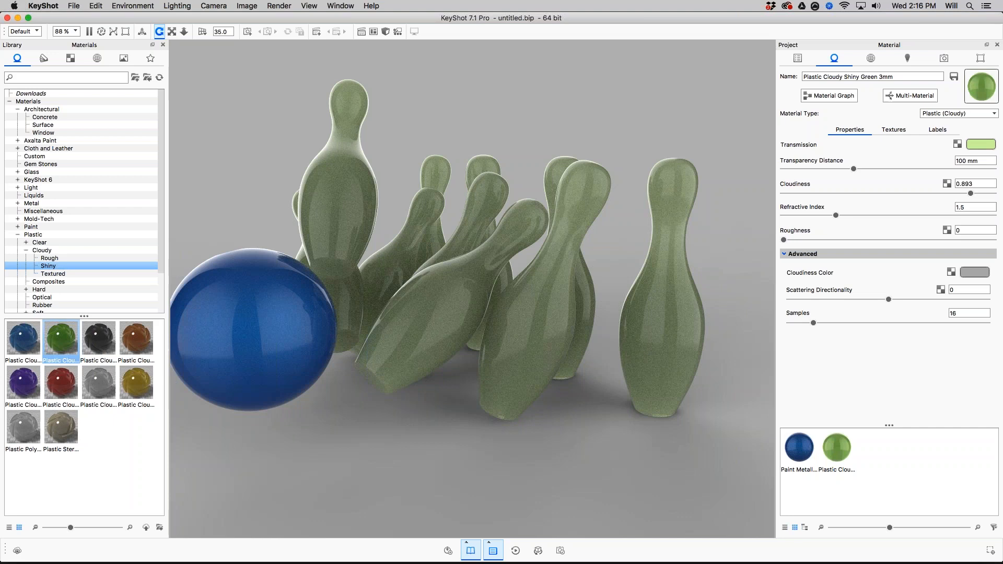
{"action": "left_click", "coordinate": [803, 253]}
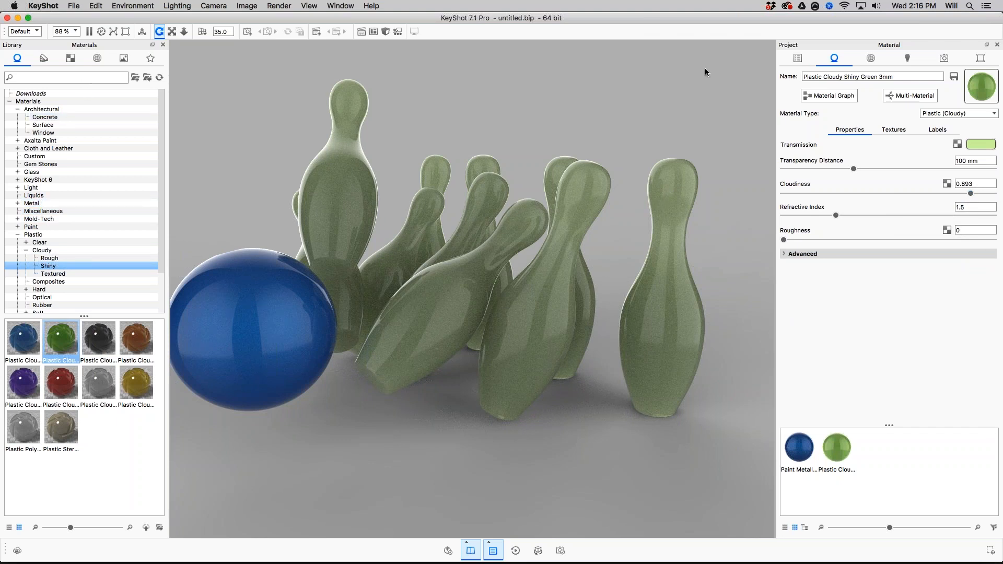
Step: Change the pins' material type to Metal and set its color to pure white, RGB 255, 255, 255
{"action": "left_click", "coordinate": [931, 114]}
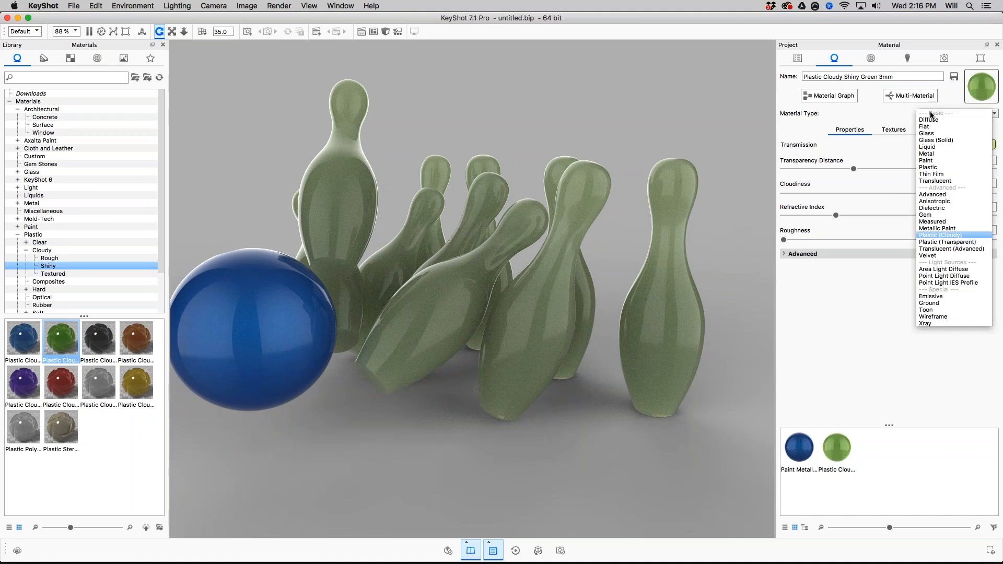
{"action": "left_click", "coordinate": [935, 154]}
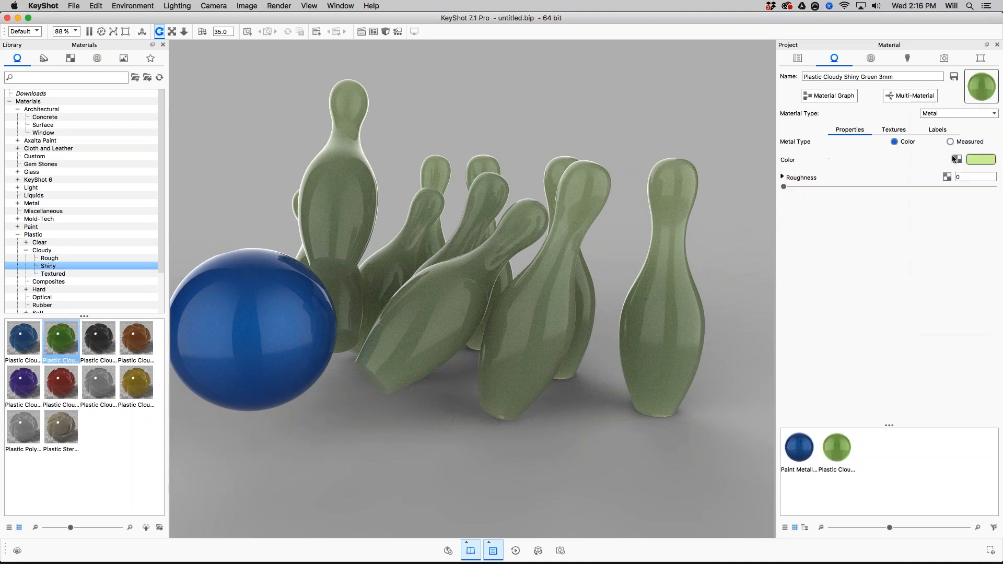
{"action": "left_click", "coordinate": [976, 159]}
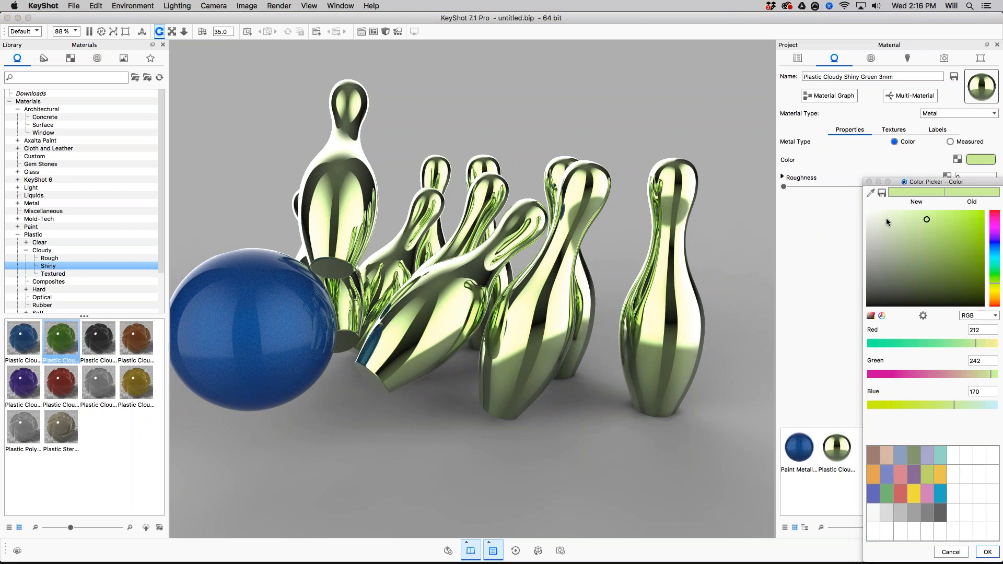
{"action": "left_click_drag", "start_coordinate": [886, 222], "coordinate": [815, 205]}
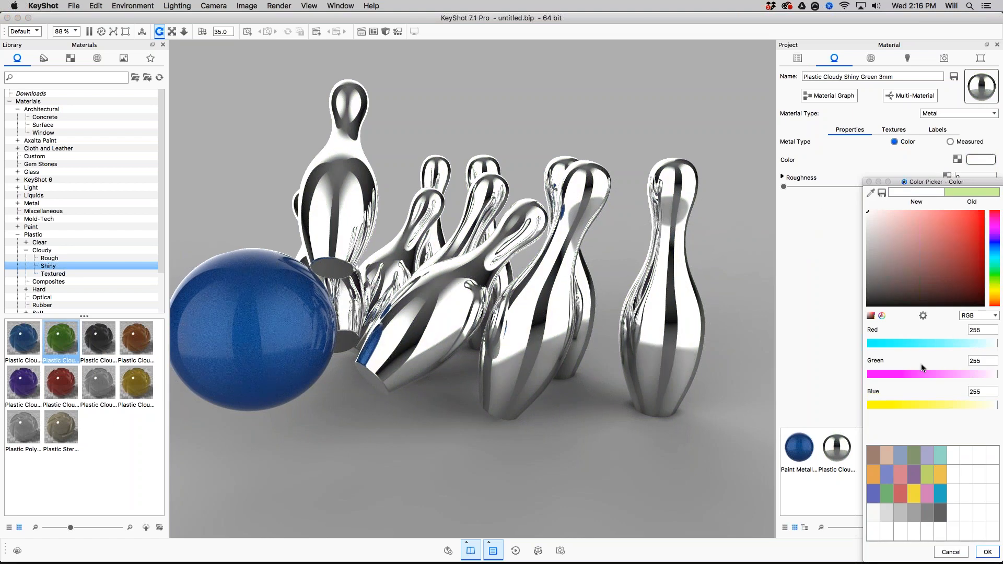
{"action": "left_click", "coordinate": [984, 555]}
{"action": "left_click_drag", "start_coordinate": [608, 277], "coordinate": [615, 223]}
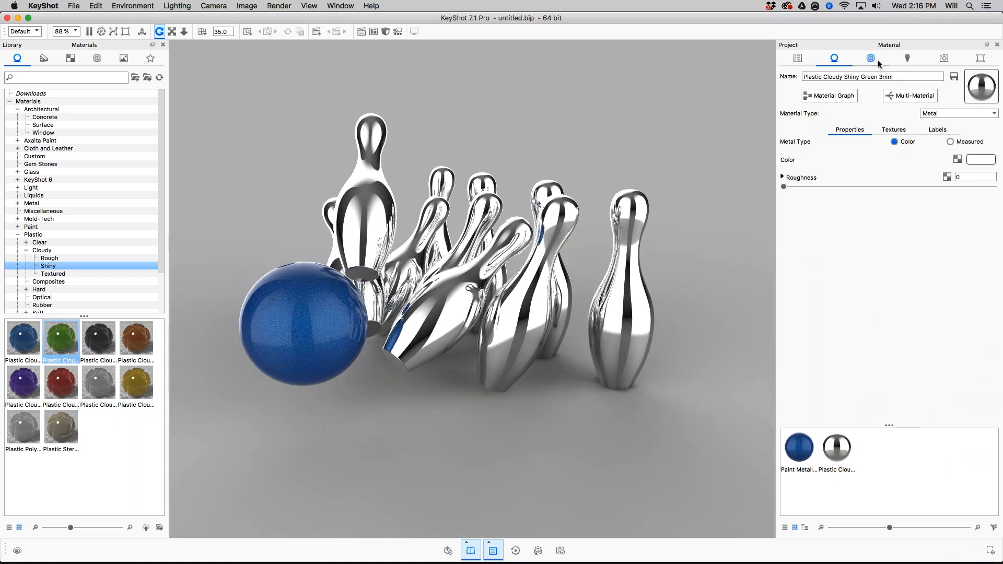
Step: Change the environment's background color to white
{"action": "left_click", "coordinate": [870, 58]}
{"action": "left_click", "coordinate": [975, 321]}
{"action": "left_click_drag", "start_coordinate": [880, 228], "coordinate": [836, 201]}
{"action": "left_click", "coordinate": [986, 553]}
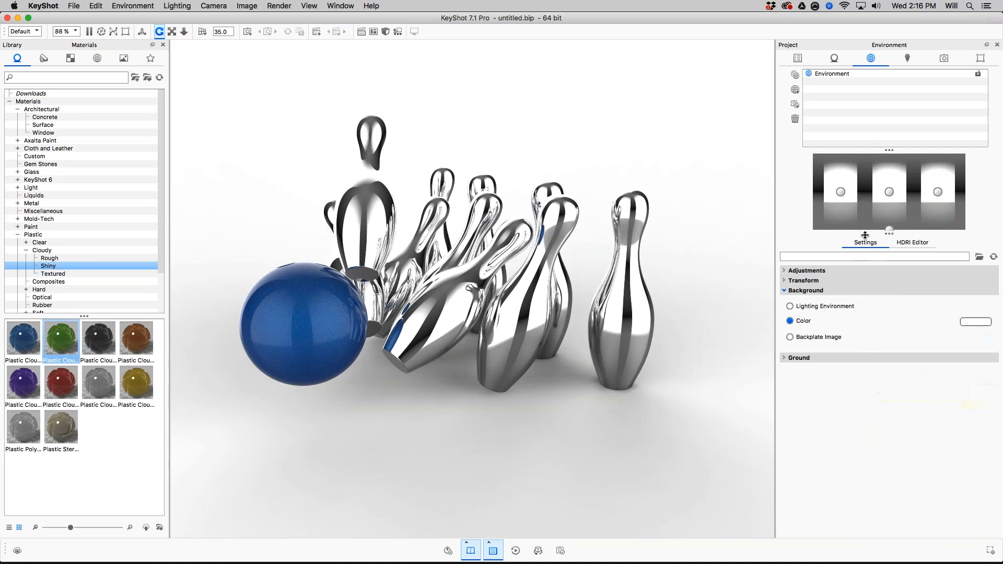
Step: Switch the pins' metal type to Measured and choose the Aluminum metal preset
{"action": "left_click_drag", "start_coordinate": [522, 244], "coordinate": [450, 199]}
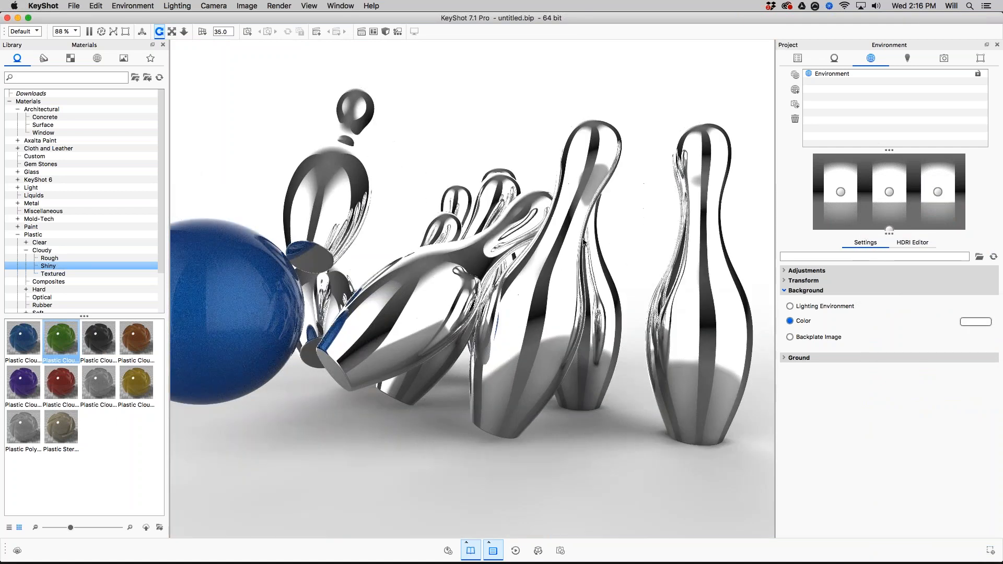
{"action": "left_click_drag", "start_coordinate": [720, 229], "coordinate": [284, 127]}
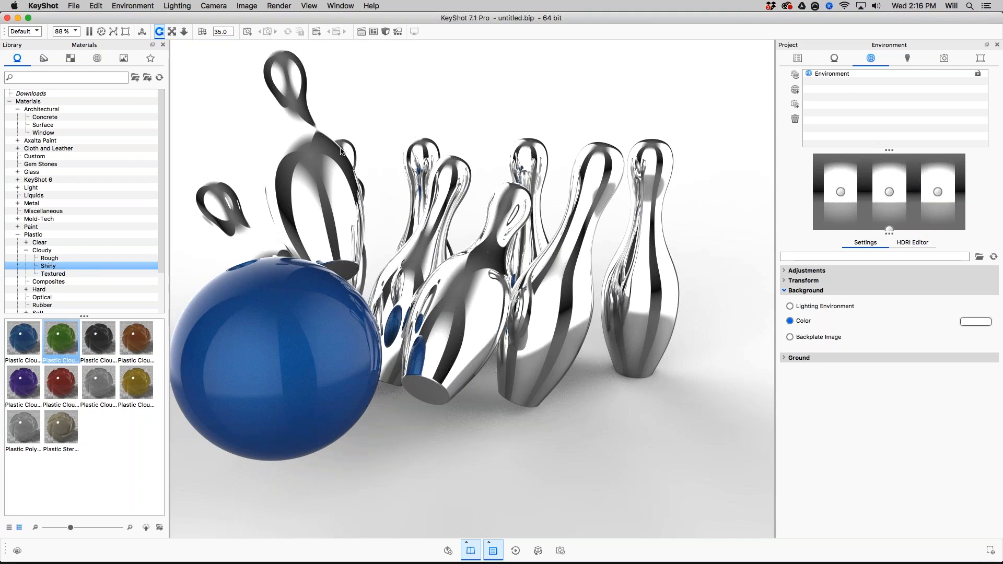
{"action": "left_click_drag", "start_coordinate": [347, 147], "coordinate": [375, 161]}
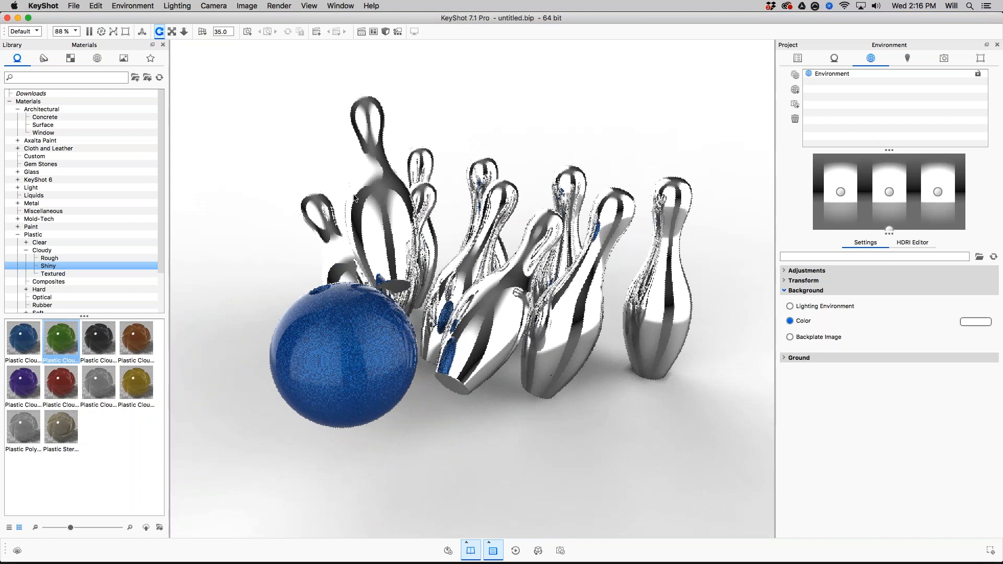
{"action": "double_click", "coordinate": [381, 210]}
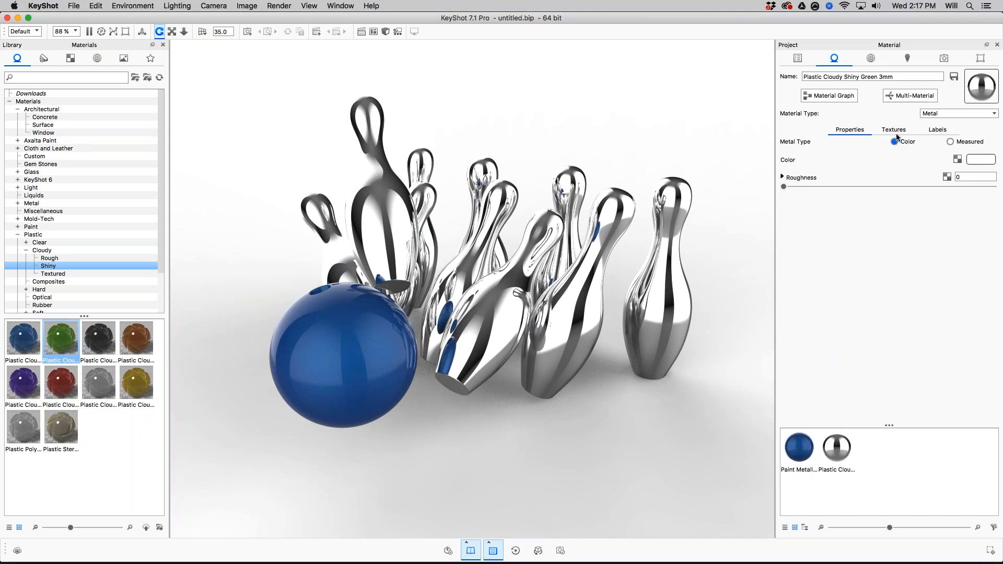
{"action": "left_click", "coordinate": [950, 142]}
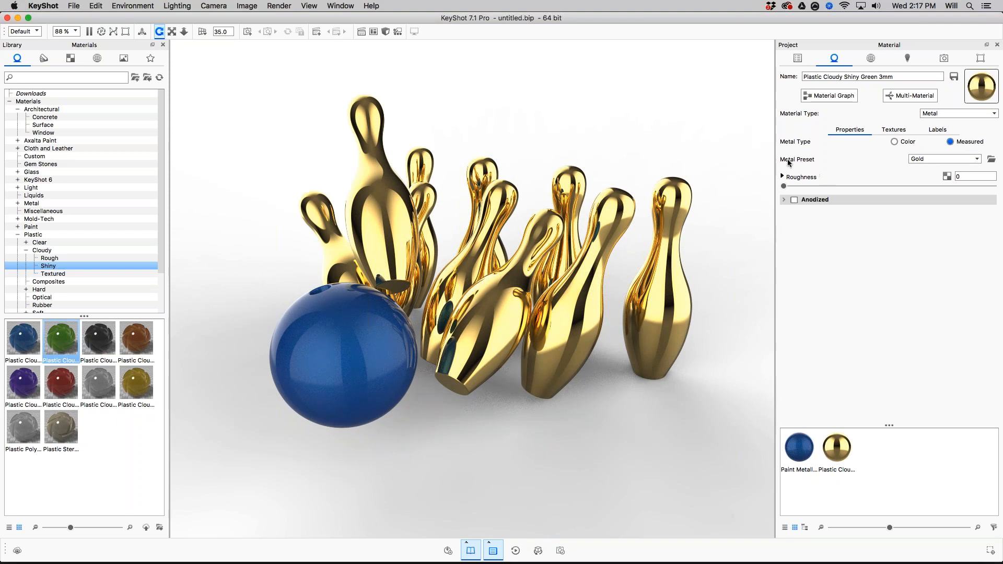
{"action": "left_click", "coordinate": [932, 157]}
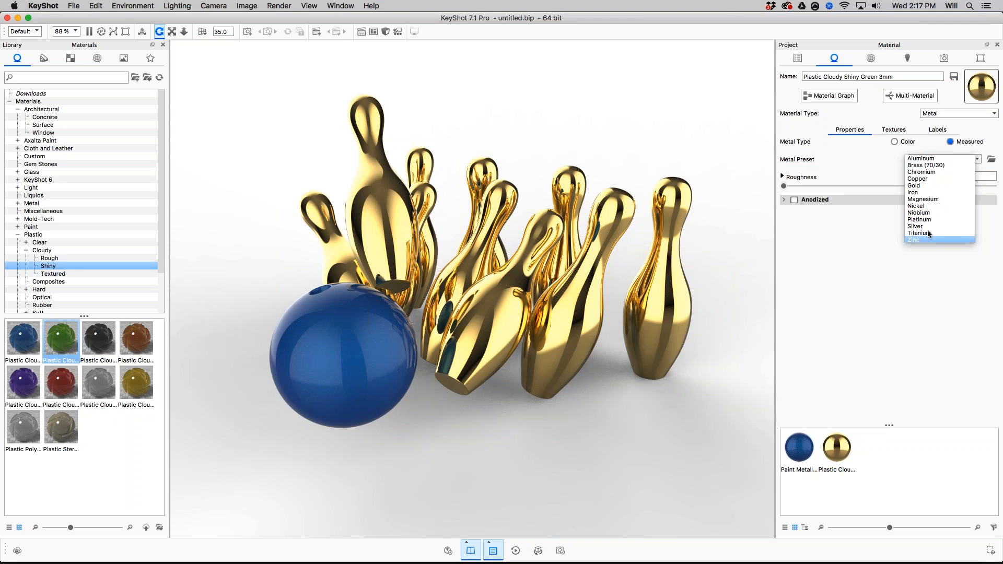
{"action": "left_click", "coordinate": [921, 159]}
Step: Enable Anodized on the pins' aluminum with a film extinction coefficient of about 0.235 and a film thickness of 175 nm
{"action": "left_click_drag", "start_coordinate": [438, 179], "coordinate": [465, 142]}
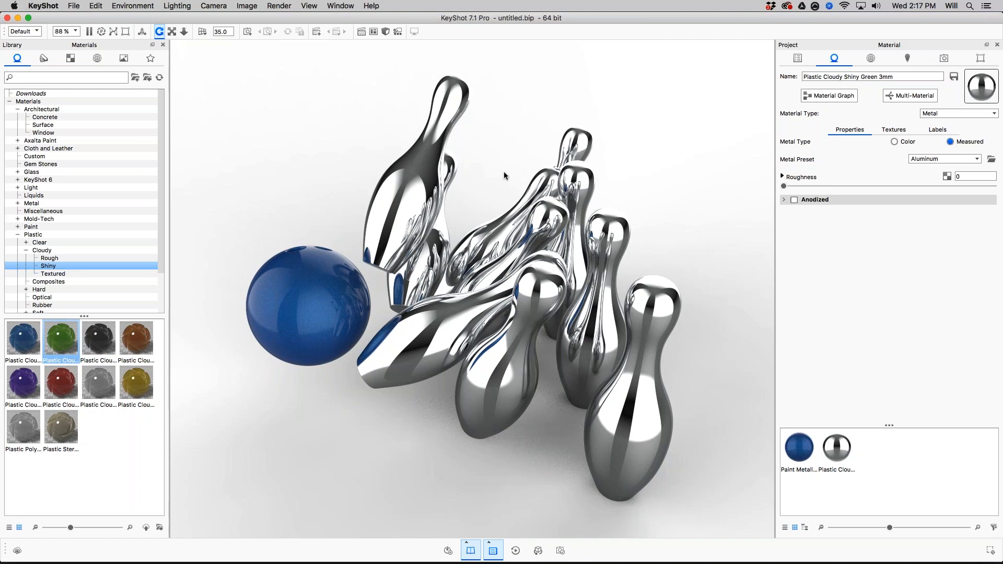
{"action": "left_click_drag", "start_coordinate": [503, 171], "coordinate": [497, 141]}
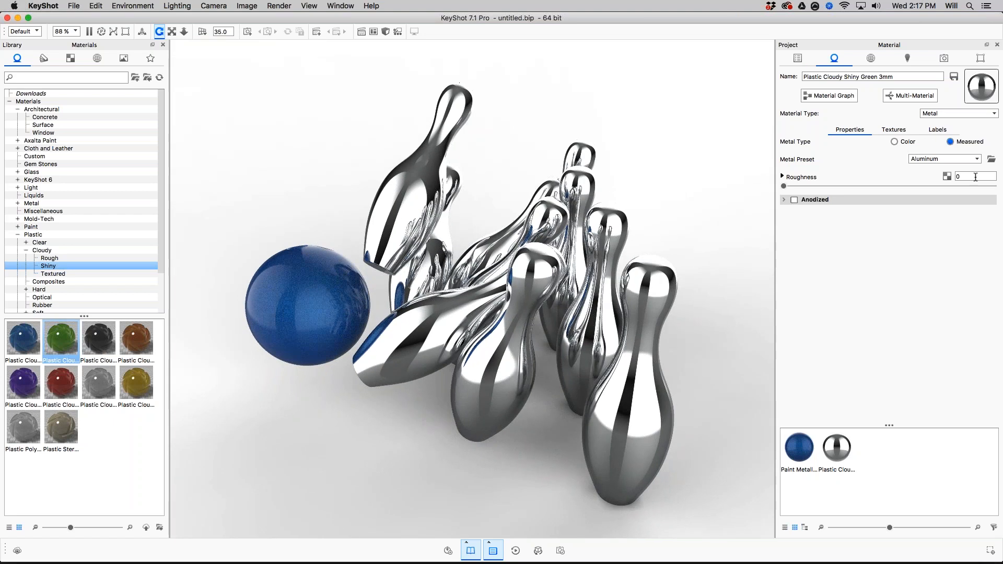
{"action": "left_click_drag", "start_coordinate": [691, 206], "coordinate": [701, 198]}
{"action": "left_click", "coordinate": [794, 200]}
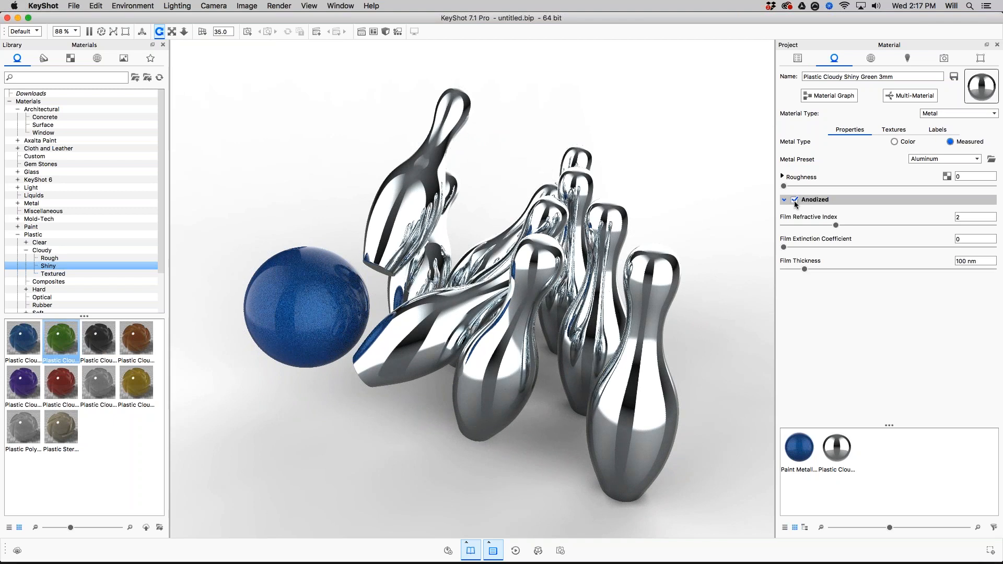
{"action": "left_click_drag", "start_coordinate": [783, 247], "coordinate": [882, 247]}
{"action": "left_click_drag", "start_coordinate": [804, 267], "coordinate": [820, 269]}
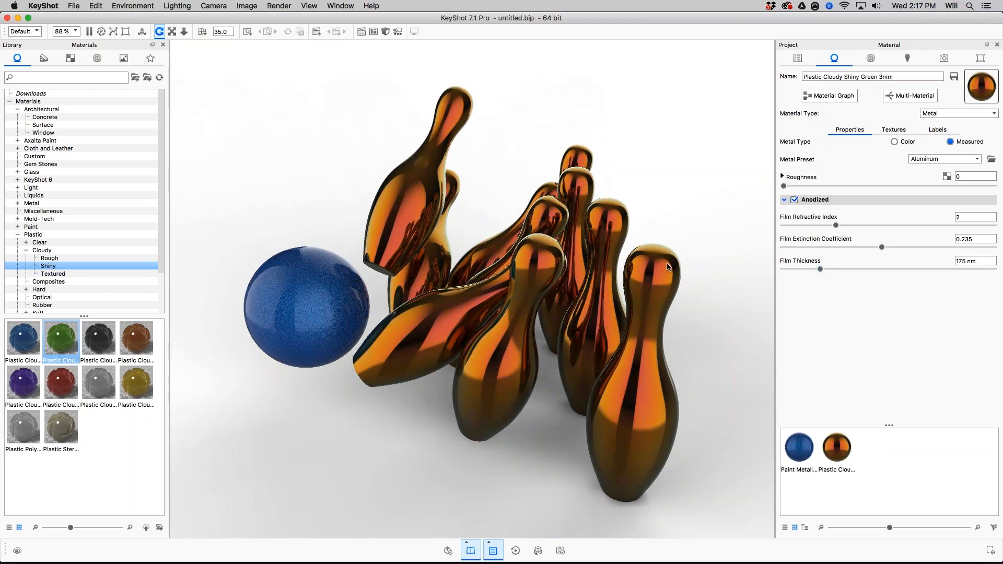
Step: Set the roughness of the anodized pin material to about 0.0555 and reframe the scene with the ball in front
{"action": "left_click_drag", "start_coordinate": [623, 335], "coordinate": [629, 286]}
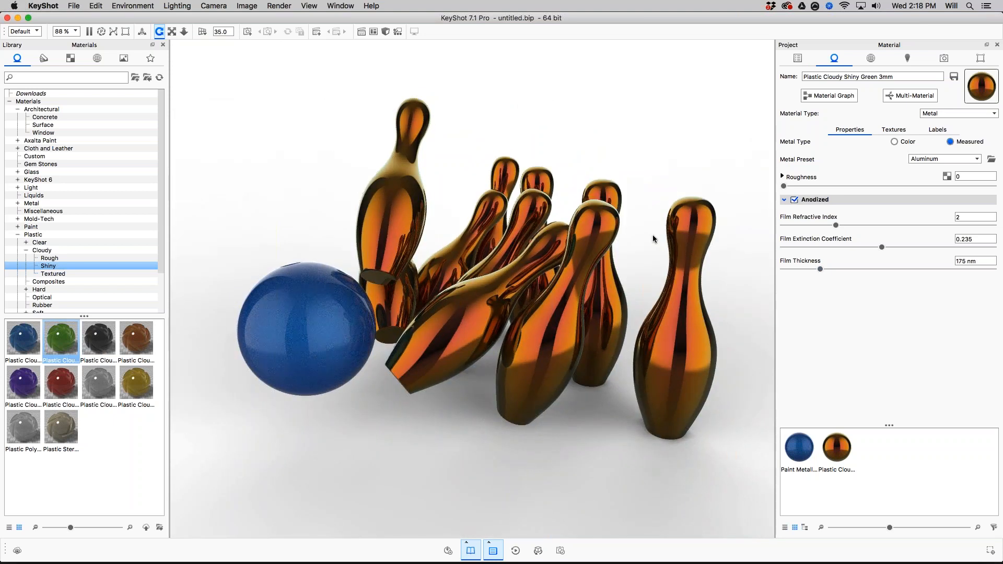
{"action": "left_click_drag", "start_coordinate": [552, 246], "coordinate": [562, 280]}
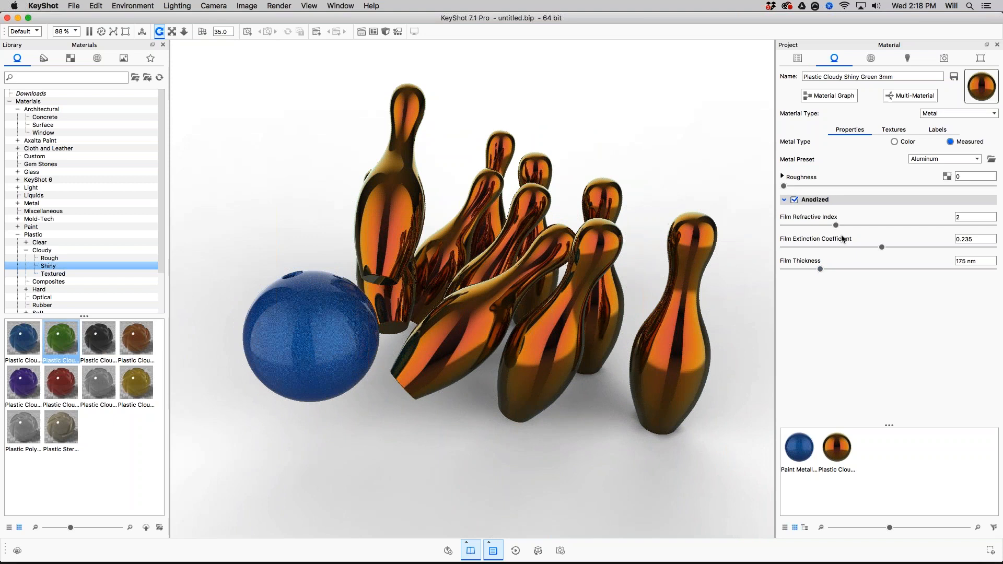
{"action": "left_click_drag", "start_coordinate": [783, 187], "coordinate": [821, 187]}
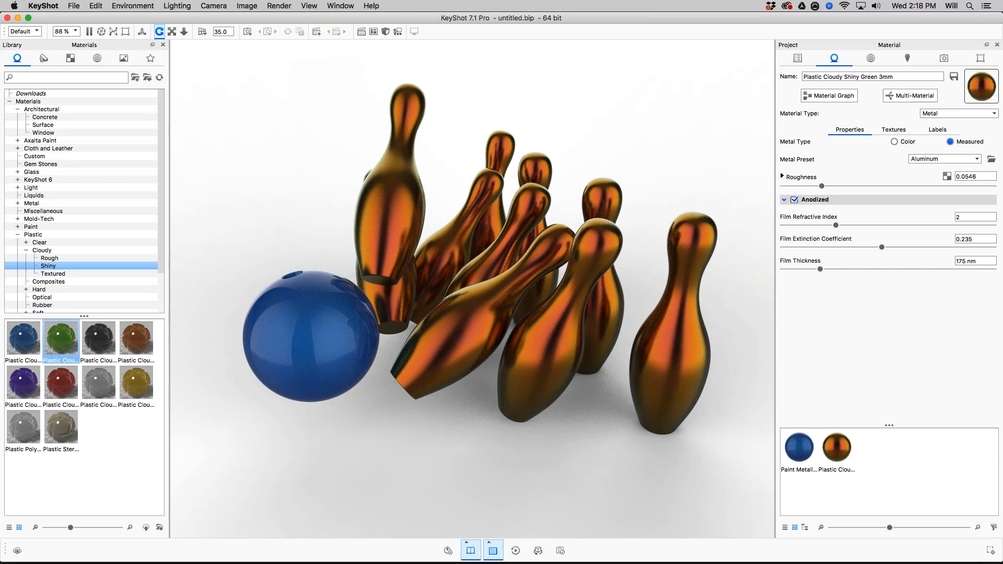
{"action": "left_click", "coordinate": [822, 184]}
{"action": "left_click_drag", "start_coordinate": [446, 189], "coordinate": [505, 184]}
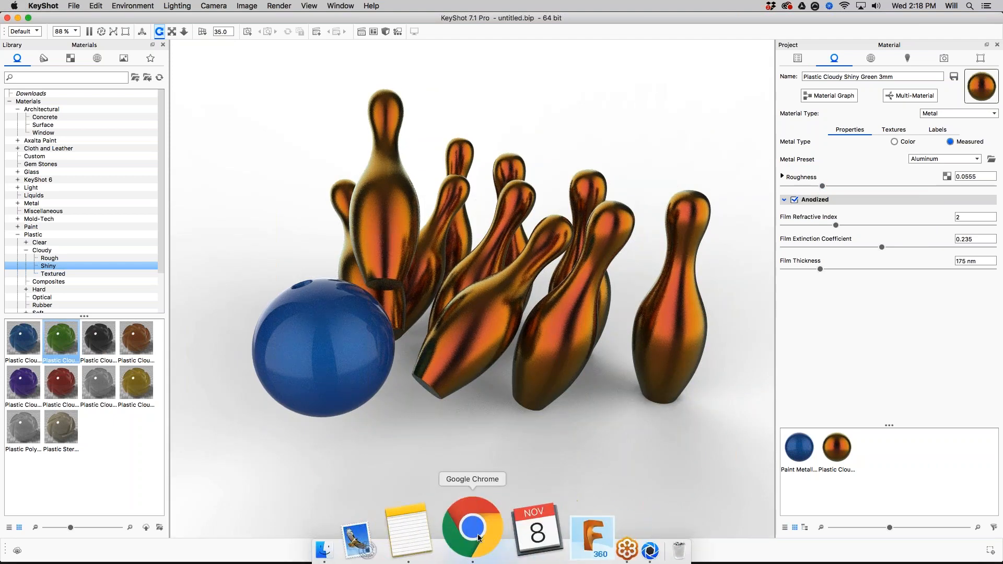
Step: Switch to Chrome, enlarge the window and read the KeyShot Plugins page's sections on plugins, direct import and LiveLinking
{"action": "left_click", "coordinate": [478, 539]}
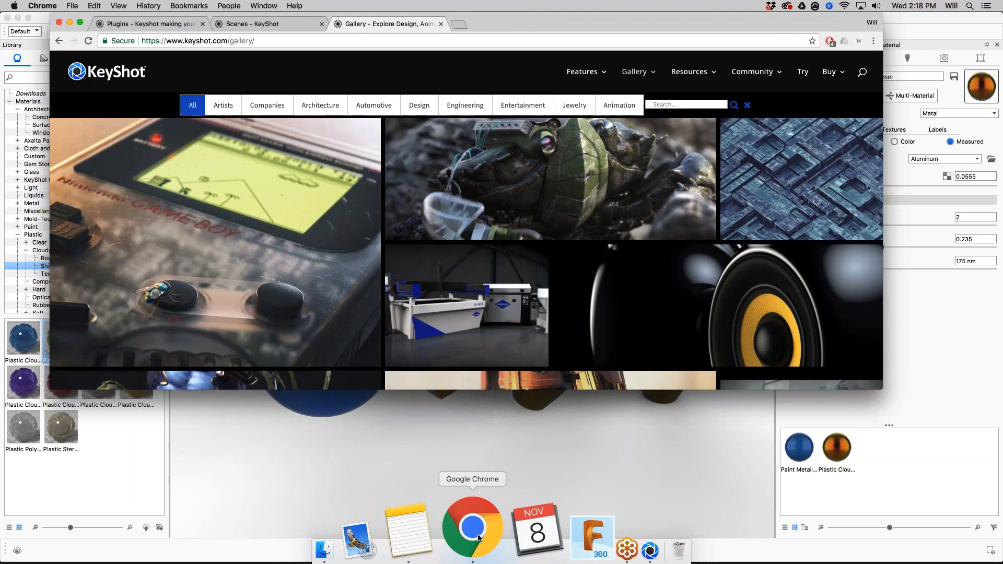
{"action": "left_click", "coordinate": [157, 24]}
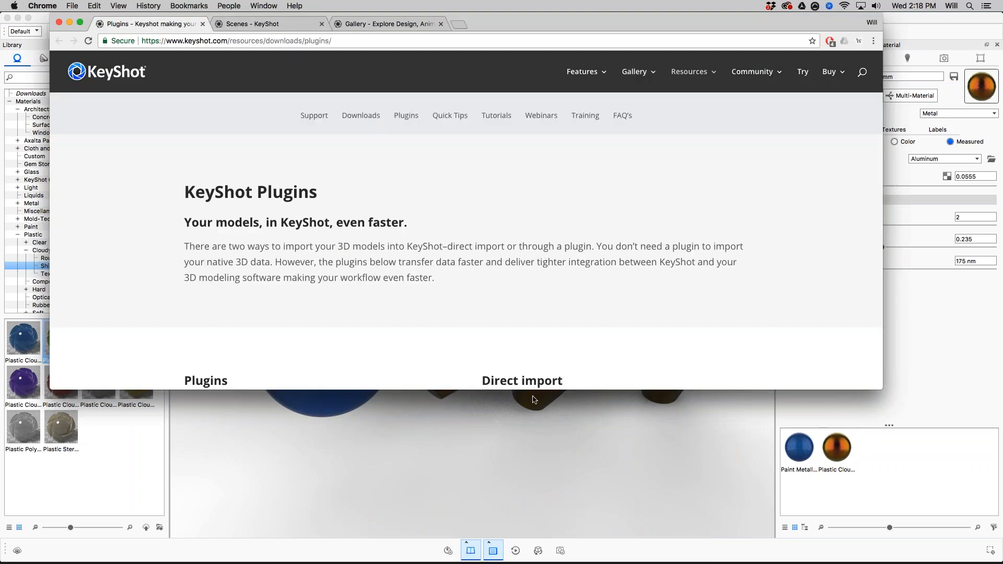
{"action": "left_click_drag", "start_coordinate": [537, 389], "coordinate": [543, 520]}
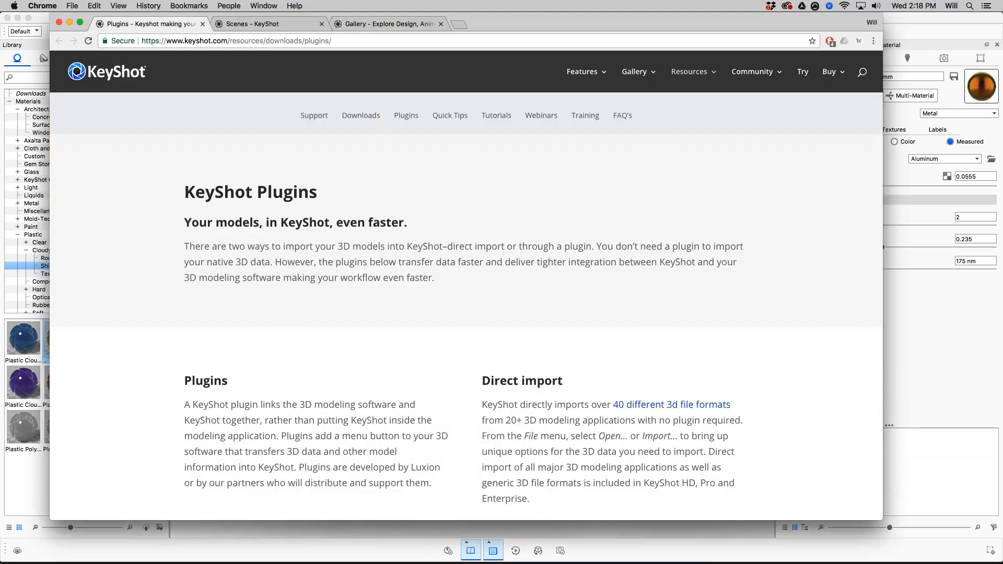
{"action": "scroll", "coordinate": [628, 299], "scroll_direction": "down", "scroll_amount": 5}
{"action": "scroll", "coordinate": [466, 285], "scroll_direction": "down", "scroll_amount": 8}
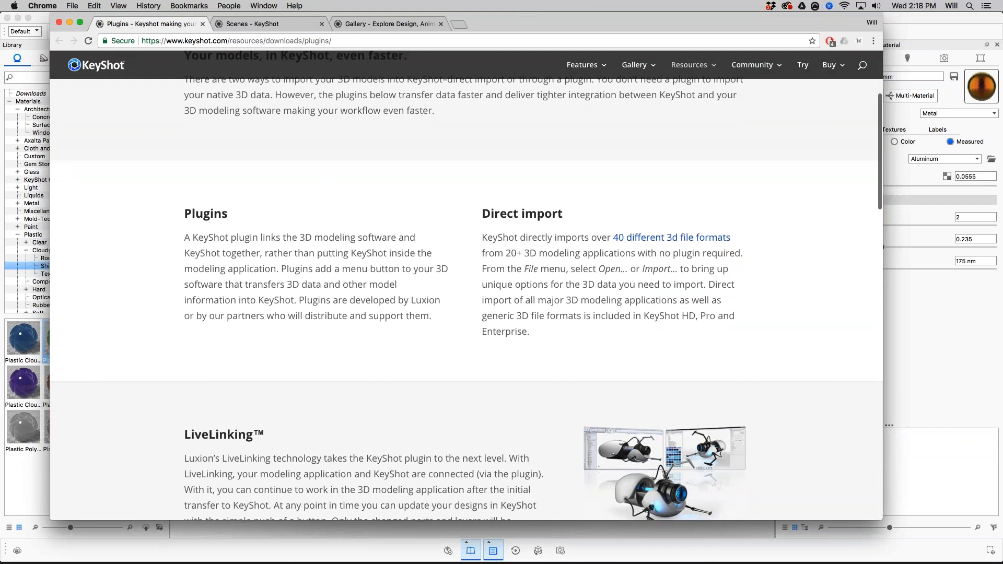
{"action": "scroll", "coordinate": [466, 285], "scroll_direction": "up", "scroll_amount": 1}
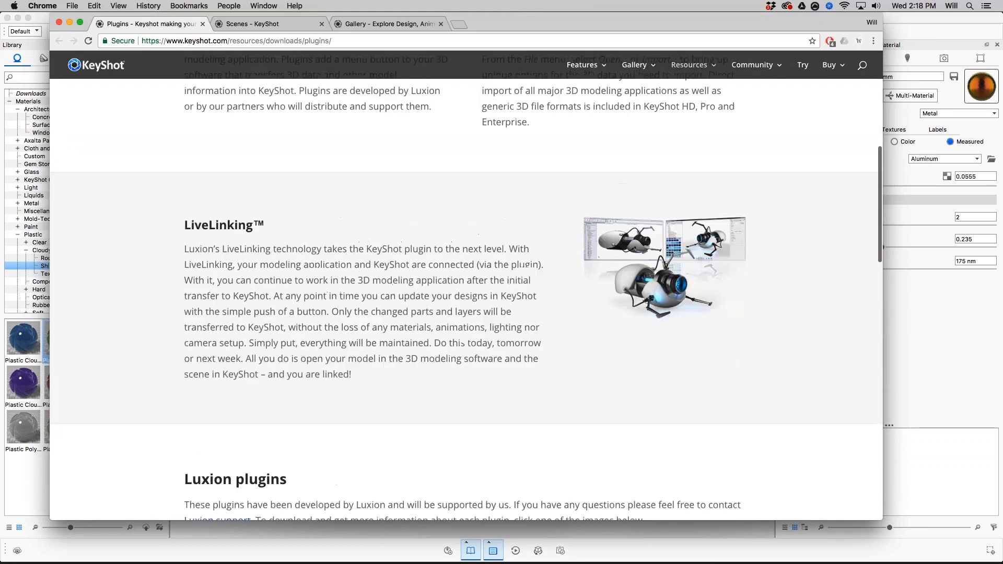
{"action": "scroll", "coordinate": [466, 285], "scroll_direction": "down", "scroll_amount": 5}
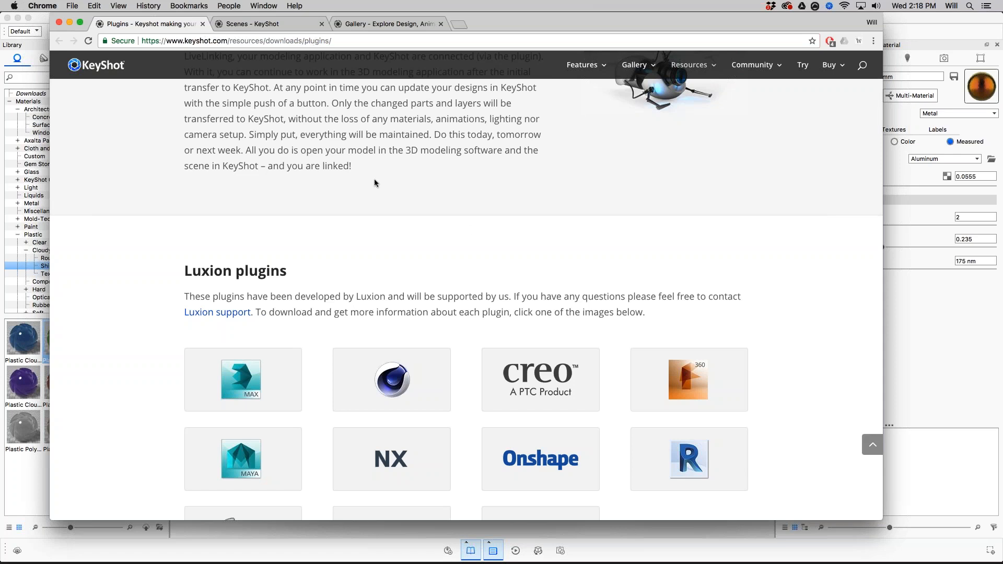
Step: Examine the lists of Luxion plugins and third party plugins on the KeyShot Plugins page
{"action": "scroll", "coordinate": [375, 181], "scroll_direction": "down", "scroll_amount": 3}
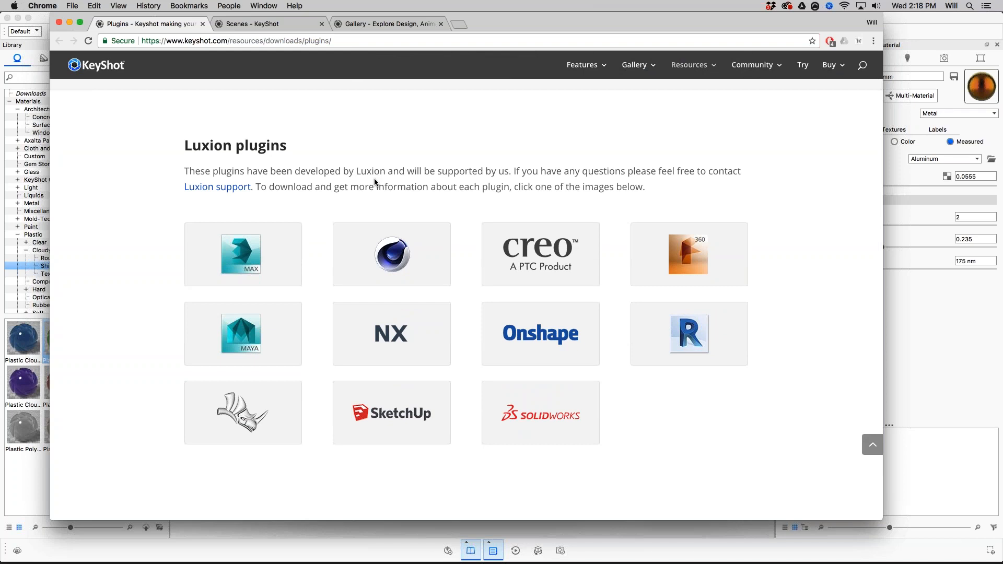
{"action": "scroll", "coordinate": [525, 188], "scroll_direction": "down", "scroll_amount": 6}
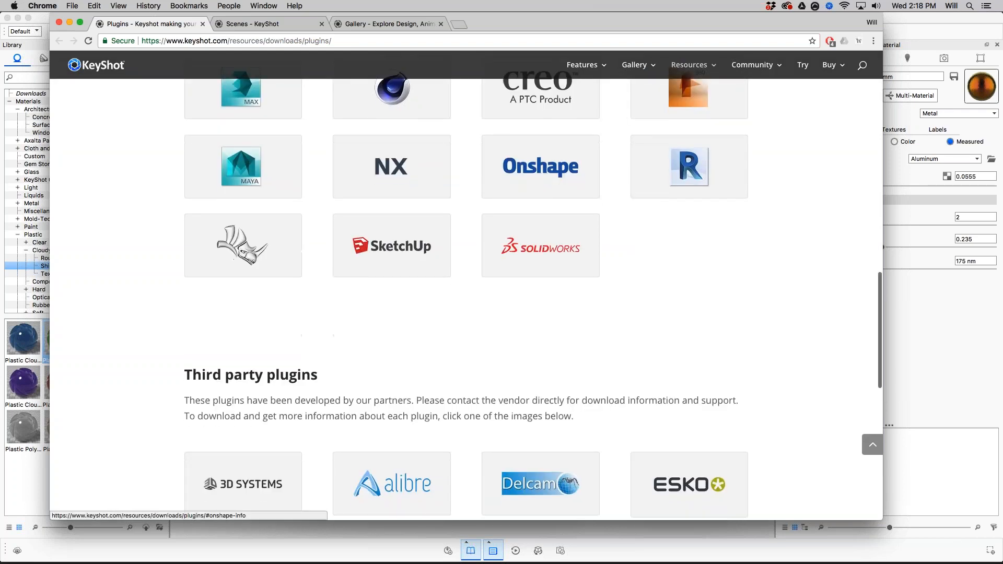
{"action": "scroll", "coordinate": [464, 298], "scroll_direction": "down", "scroll_amount": 4}
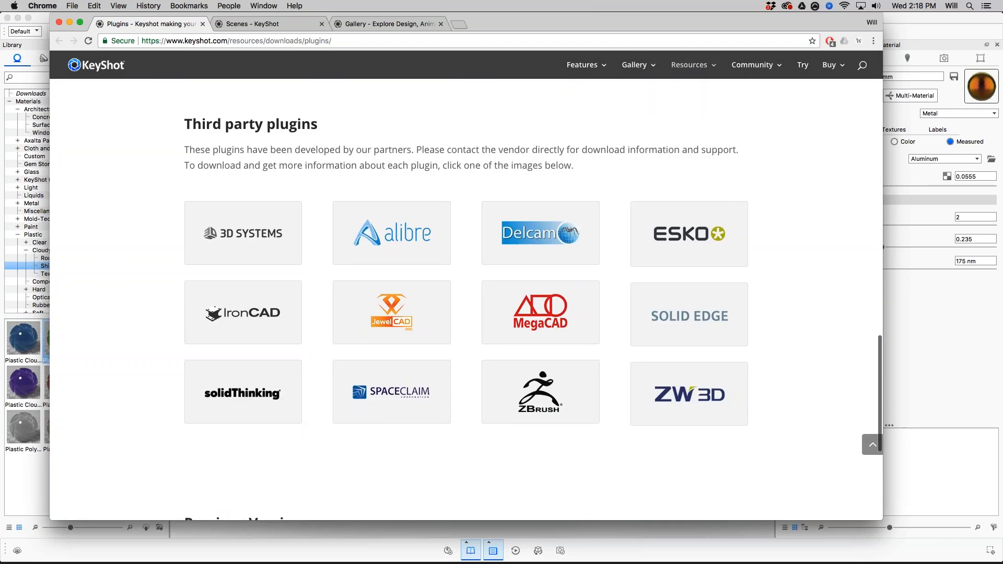
{"action": "scroll", "coordinate": [499, 183], "scroll_direction": "down", "scroll_amount": 4}
{"action": "scroll", "coordinate": [499, 183], "scroll_direction": "down", "scroll_amount": 3}
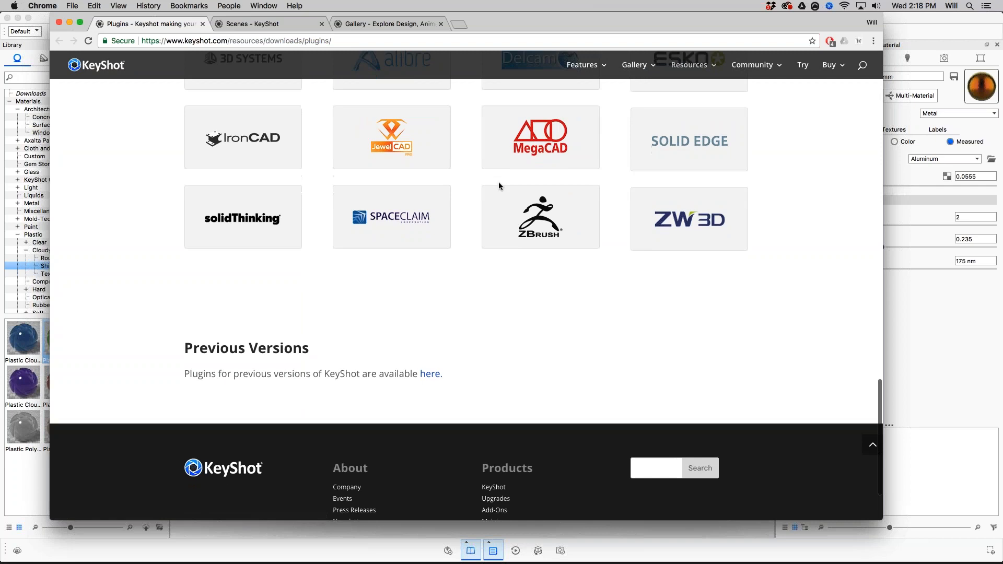
{"action": "scroll", "coordinate": [498, 186], "scroll_direction": "up", "scroll_amount": 15}
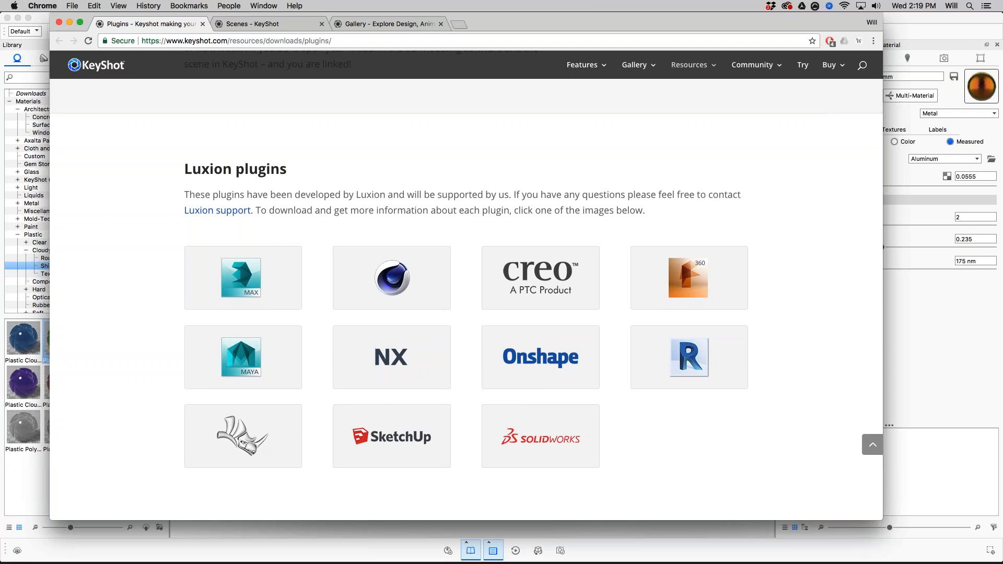
Step: Return to KeyShot and change the pins' material type to Paint
{"action": "left_click", "coordinate": [946, 398]}
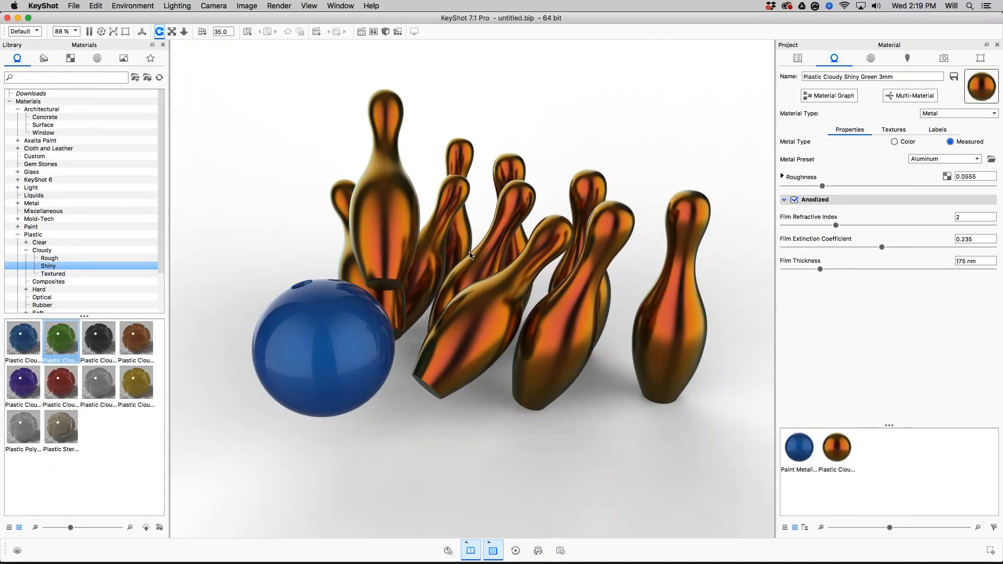
{"action": "left_click_drag", "start_coordinate": [348, 291], "coordinate": [545, 255]}
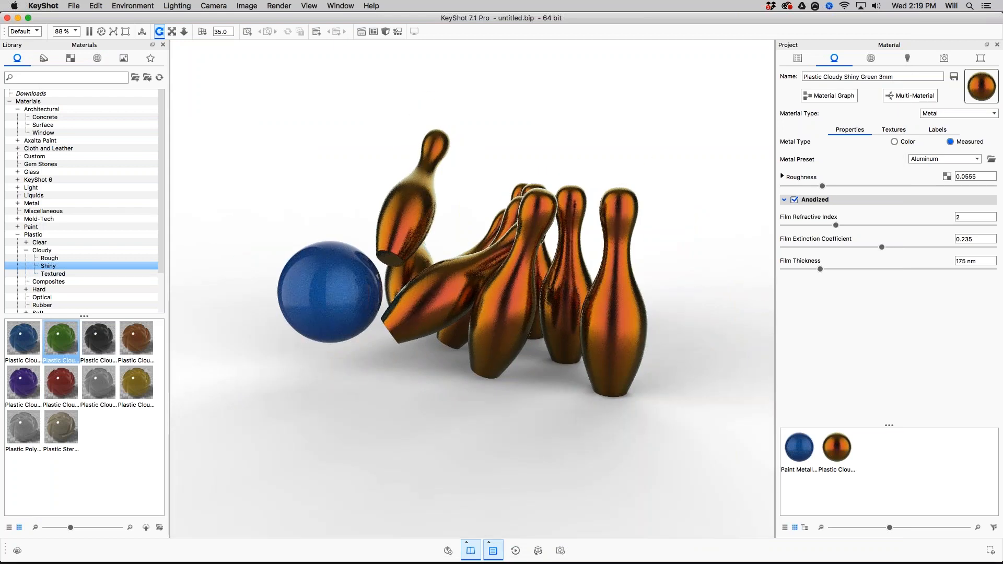
{"action": "left_click", "coordinate": [943, 113]}
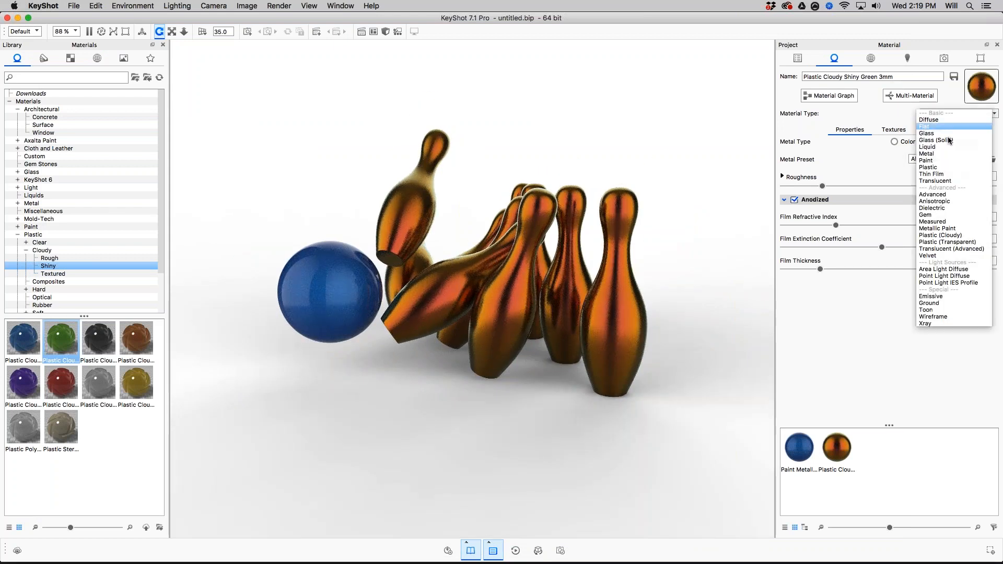
{"action": "left_click", "coordinate": [942, 161]}
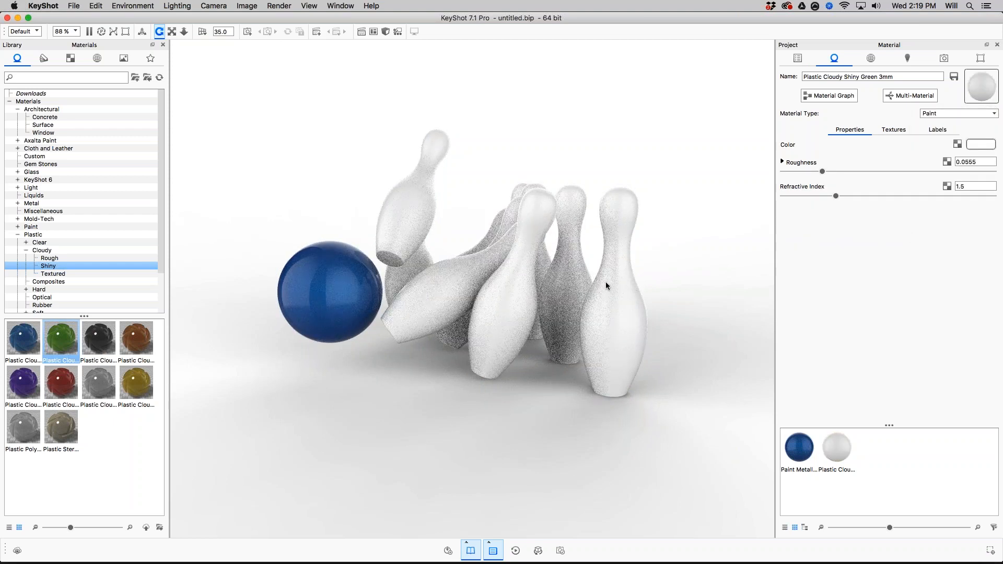
Step: Set the pins' paint roughness to 0 and its color to an off-white of RGB 247, 247, 247
{"action": "left_click_drag", "start_coordinate": [824, 172], "coordinate": [773, 166]}
{"action": "left_click", "coordinate": [980, 144]}
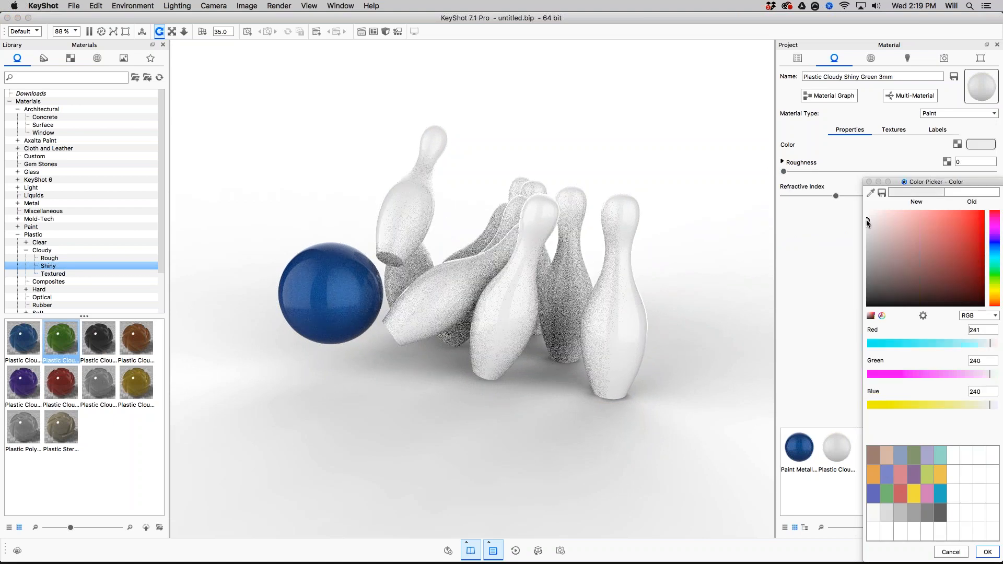
{"action": "left_click_drag", "start_coordinate": [867, 220], "coordinate": [867, 216]}
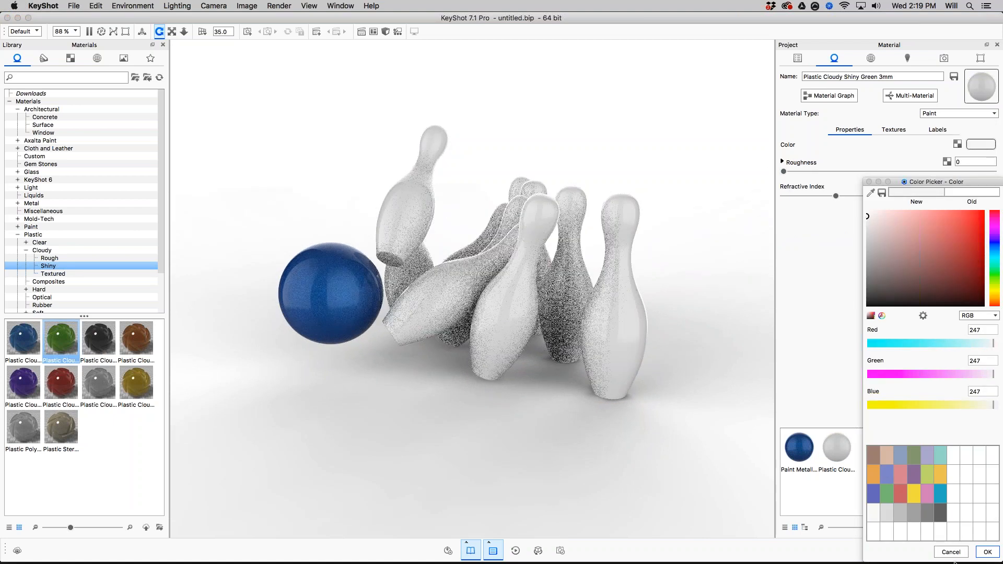
{"action": "left_click", "coordinate": [987, 552]}
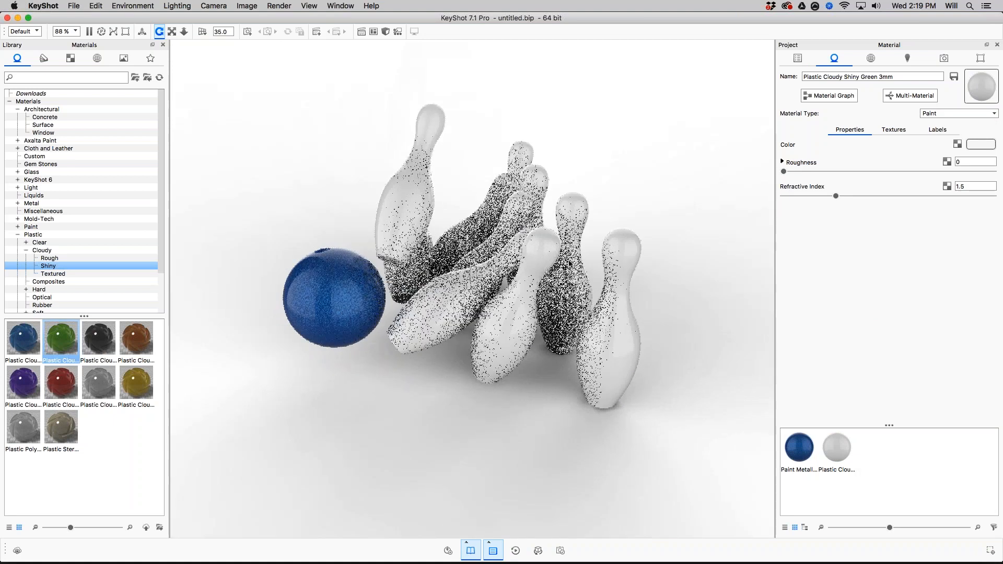
Step: Isolate the upright pin farthest from the ball and center the camera on it
{"action": "scroll", "coordinate": [569, 263], "scroll_direction": "up", "scroll_amount": 5}
{"action": "middle_click_drag", "start_coordinate": [664, 291], "coordinate": [632, 318]}
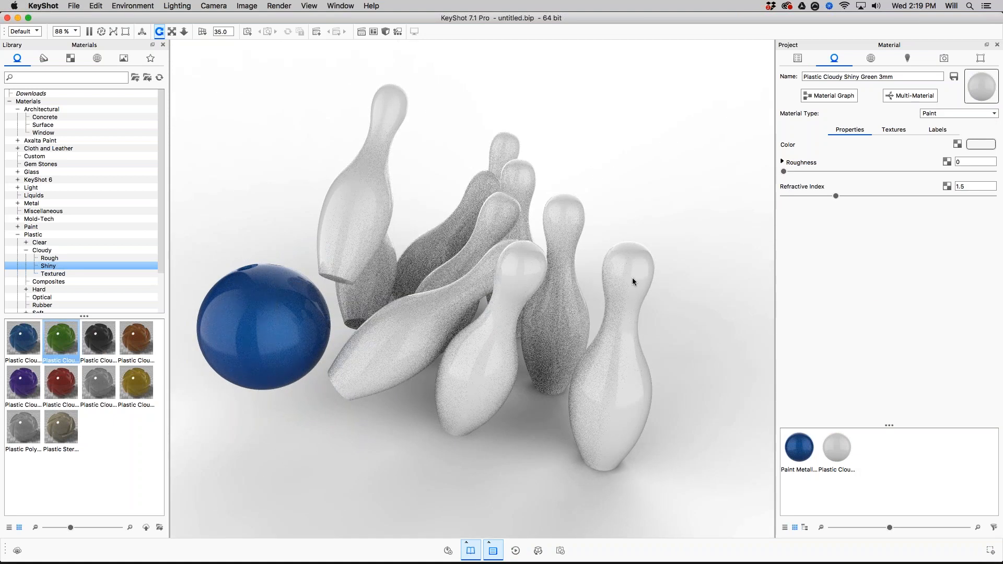
{"action": "left_click_drag", "start_coordinate": [503, 302], "coordinate": [587, 375]}
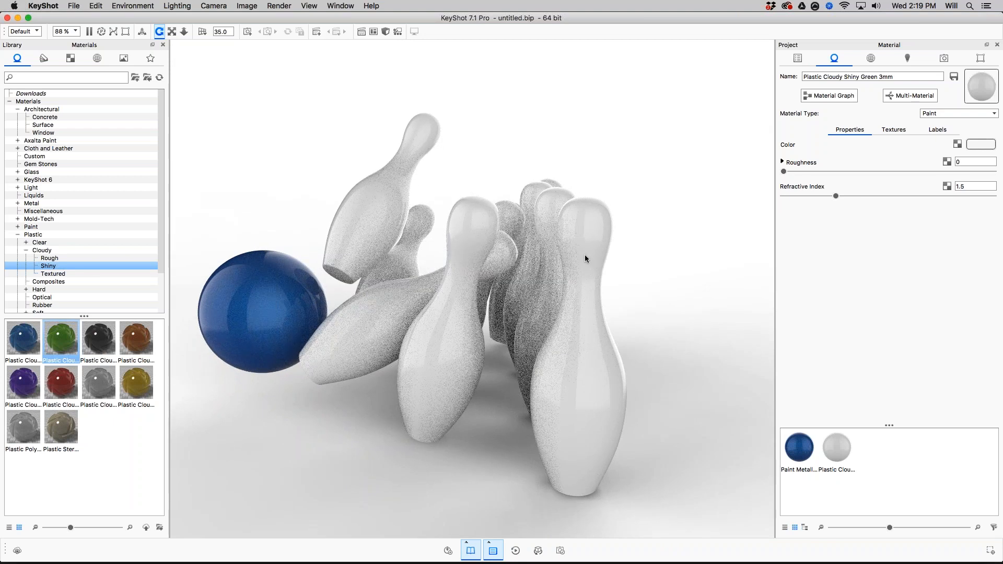
{"action": "left_click_drag", "start_coordinate": [557, 277], "coordinate": [634, 262]}
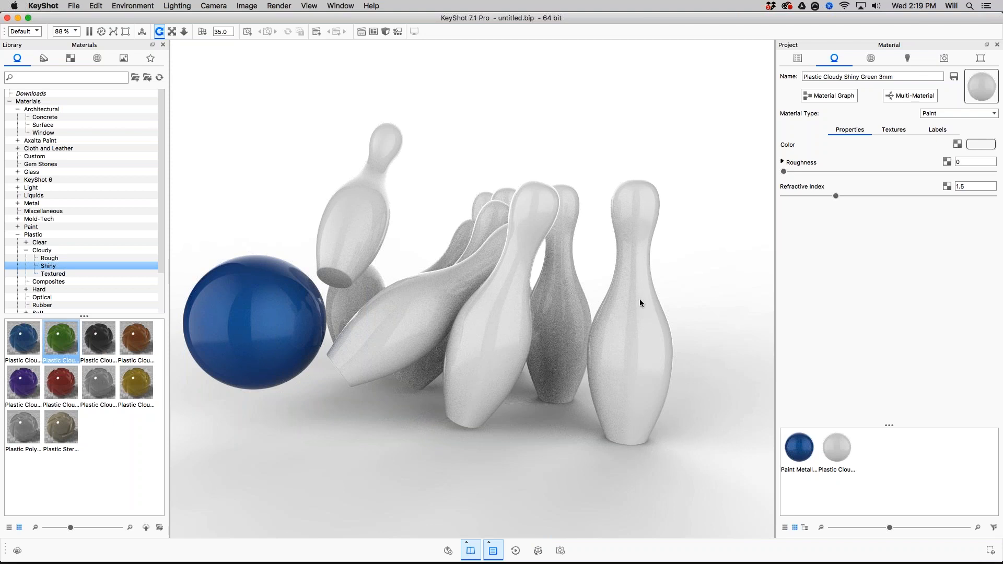
{"action": "key", "text": "s"}
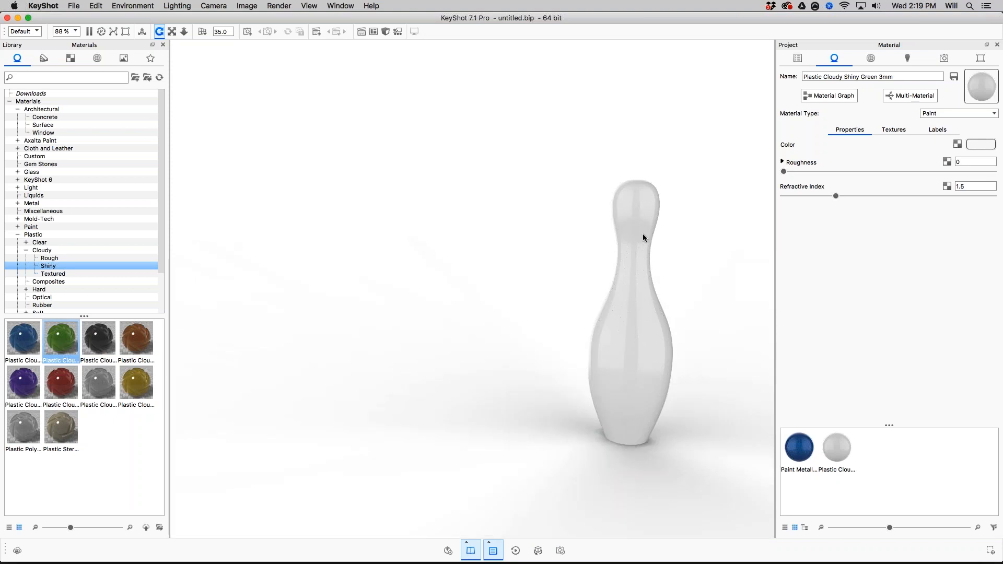
{"action": "left_click_drag", "start_coordinate": [694, 226], "coordinate": [531, 277]}
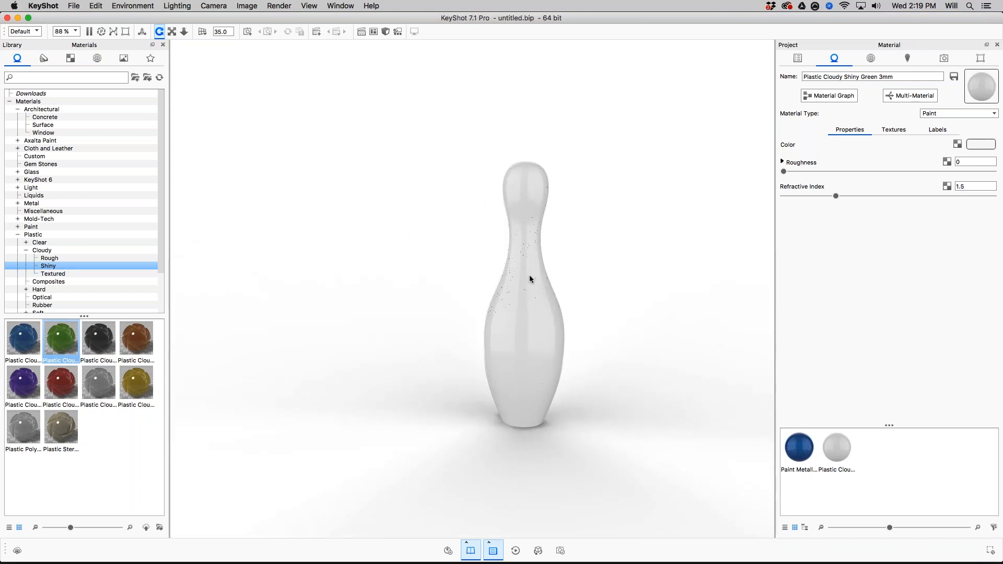
{"action": "right_click", "coordinate": [530, 301]}
{"action": "left_click", "coordinate": [566, 474]}
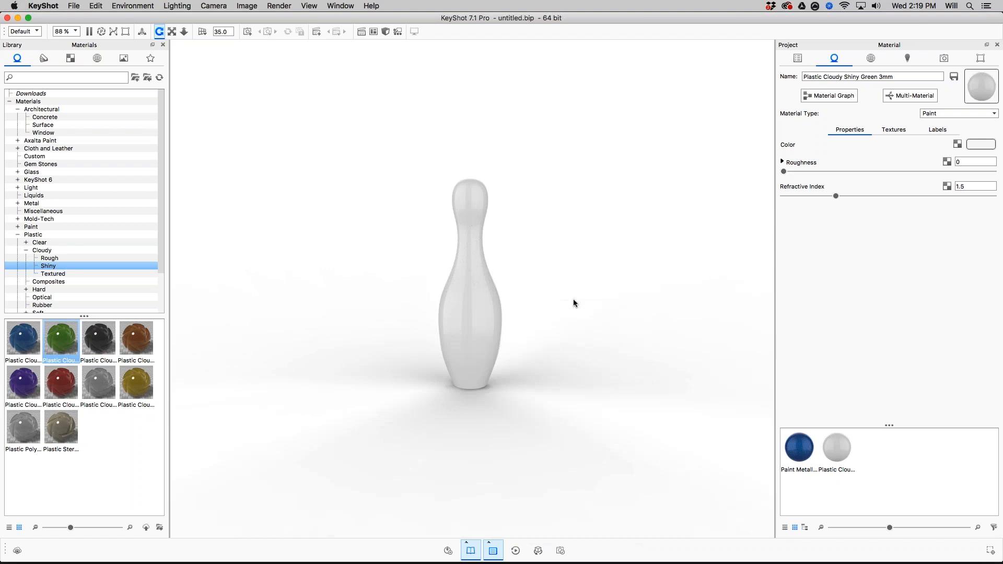
{"action": "left_click_drag", "start_coordinate": [579, 331], "coordinate": [458, 279]}
{"action": "left_click_drag", "start_coordinate": [513, 204], "coordinate": [500, 158]}
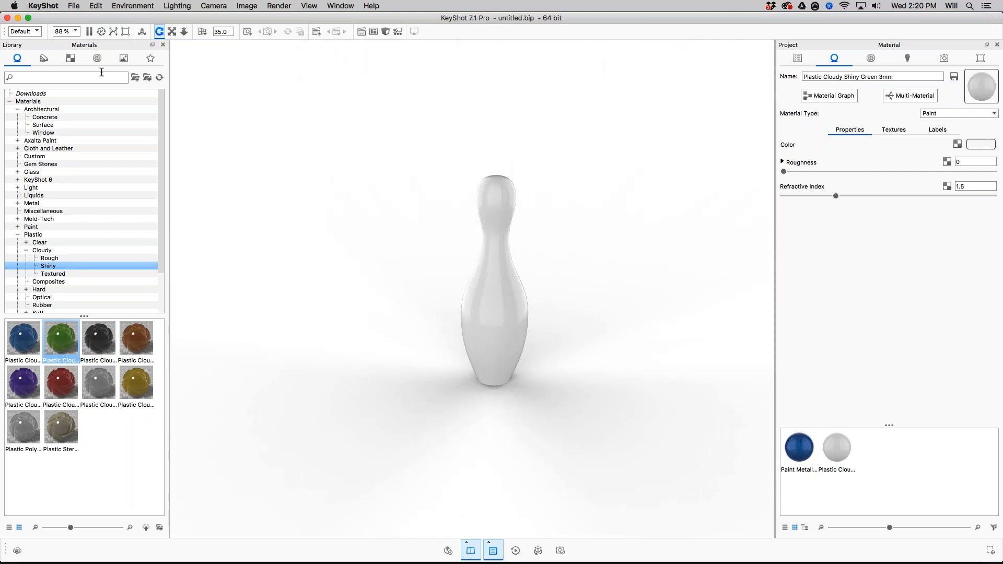
Step: Add the blue KeyShot Icon texture from the Labels library to the isolated pin as a label
{"action": "left_click", "coordinate": [72, 61]}
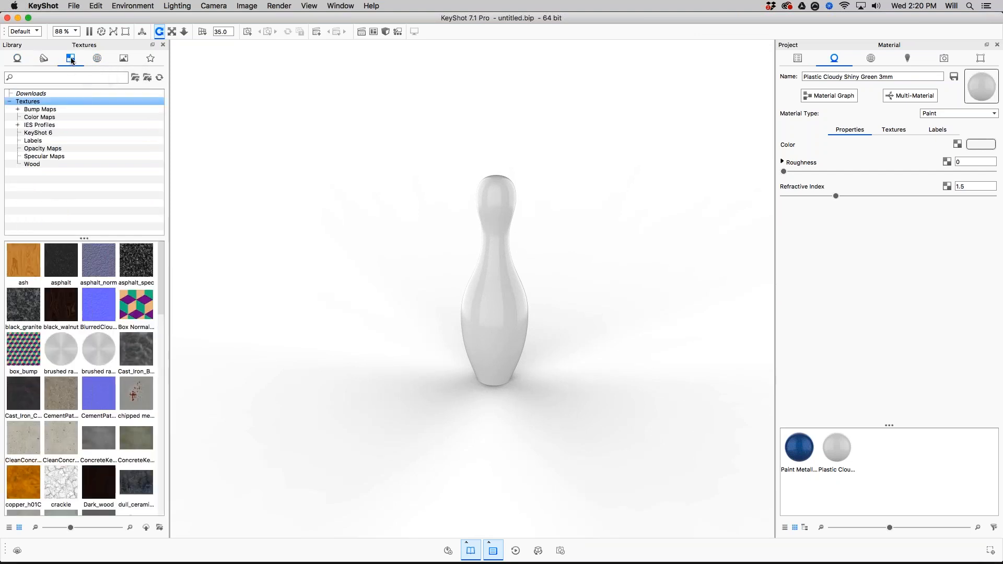
{"action": "left_click", "coordinate": [33, 141]}
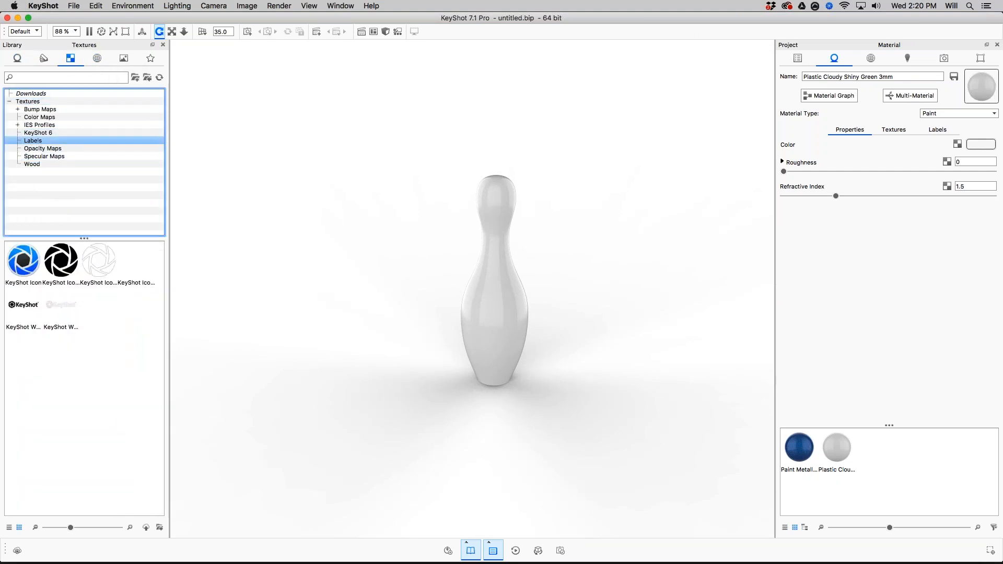
{"action": "left_click_drag", "start_coordinate": [21, 256], "coordinate": [563, 314]}
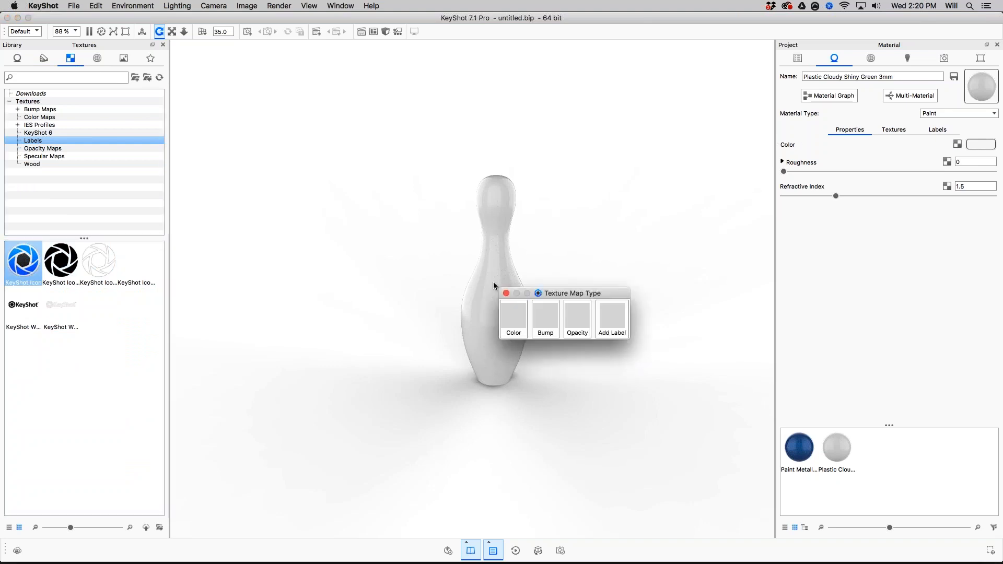
{"action": "left_click", "coordinate": [612, 320]}
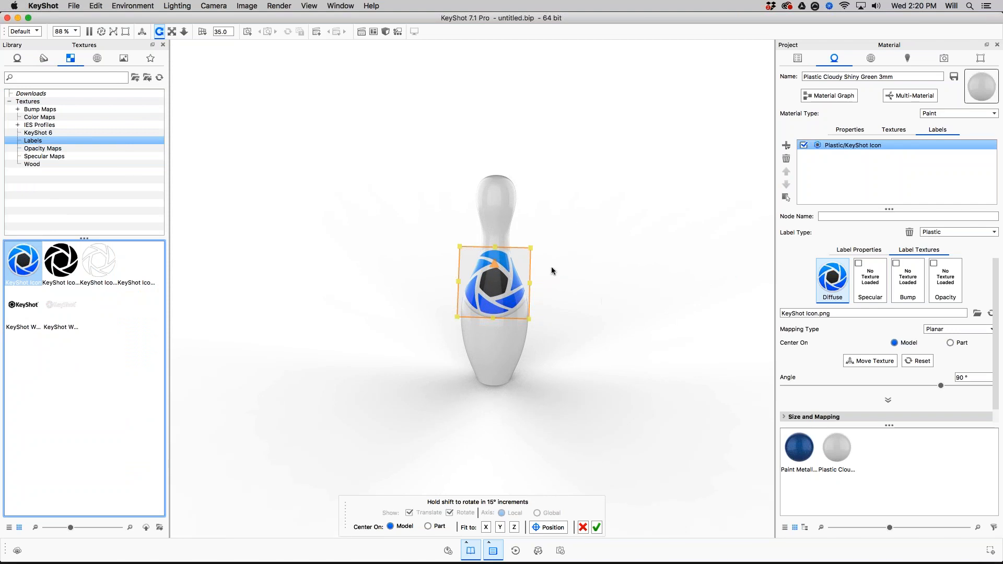
Step: Move the KeyShot Icon label down onto the widest part of the pin and scale it to roughly half its size
{"action": "left_click_drag", "start_coordinate": [580, 264], "coordinate": [557, 290]}
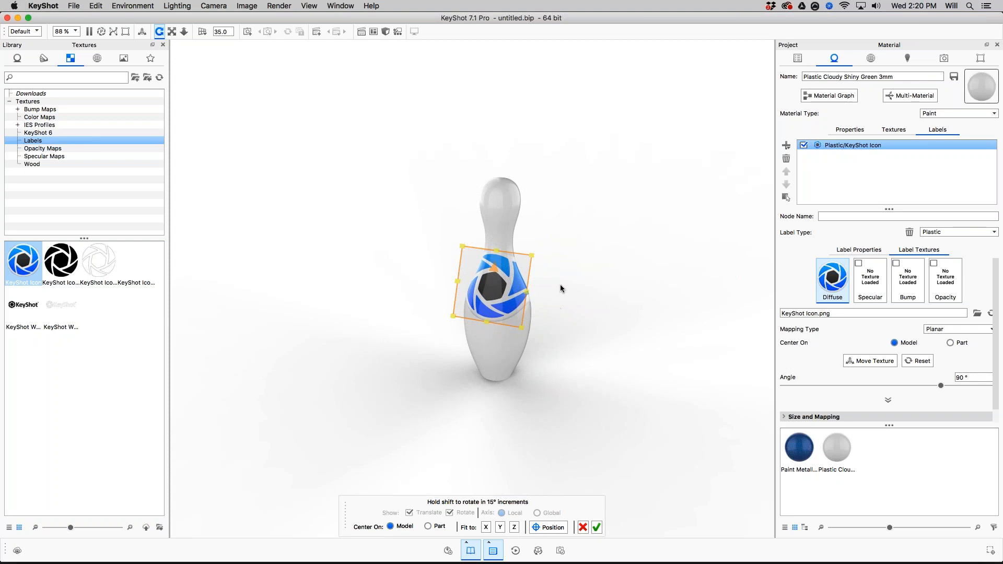
{"action": "left_click_drag", "start_coordinate": [560, 285], "coordinate": [484, 257]}
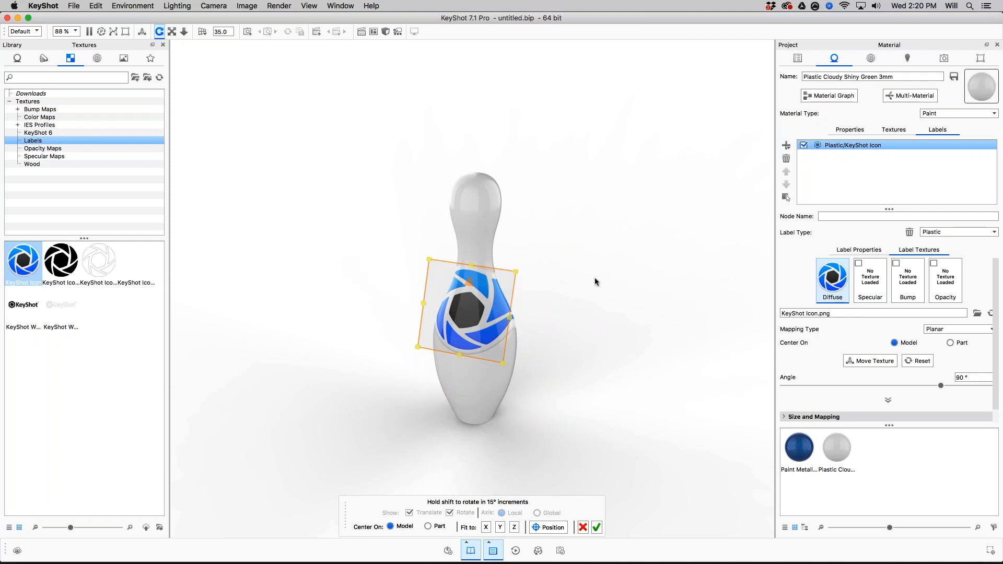
{"action": "left_click_drag", "start_coordinate": [558, 266], "coordinate": [553, 247]}
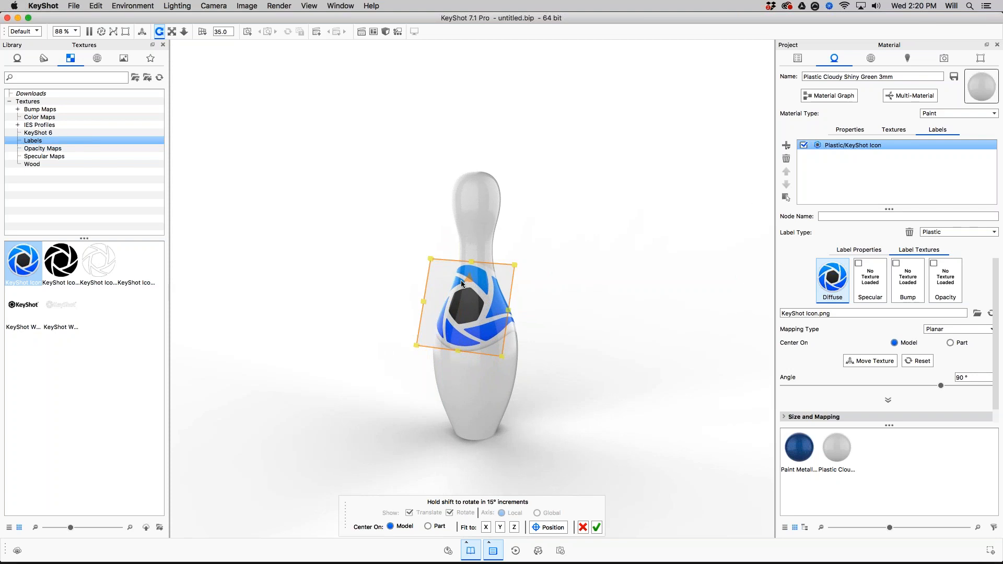
{"action": "left_click_drag", "start_coordinate": [472, 306], "coordinate": [467, 337]}
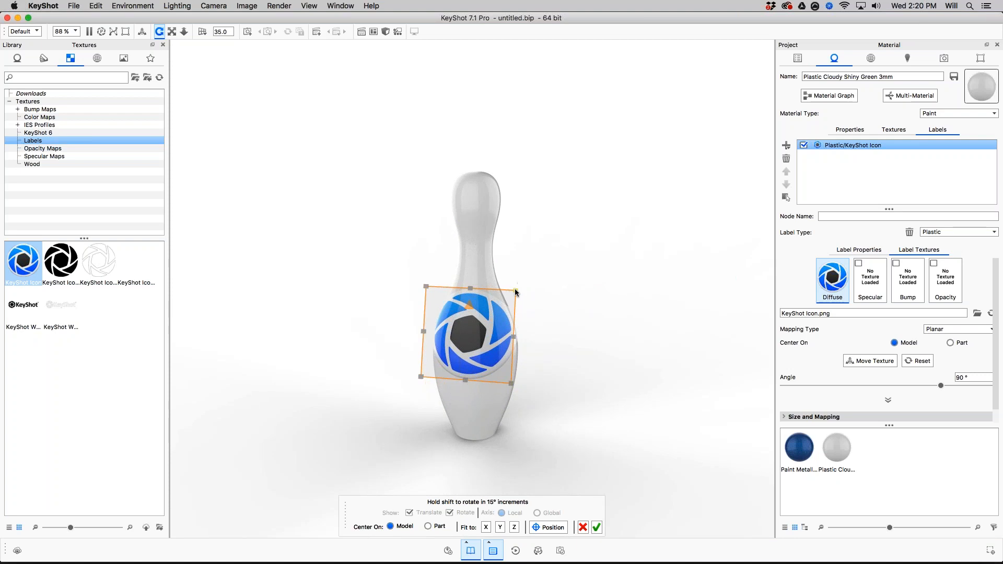
{"action": "left_click_drag", "start_coordinate": [515, 288], "coordinate": [569, 248]}
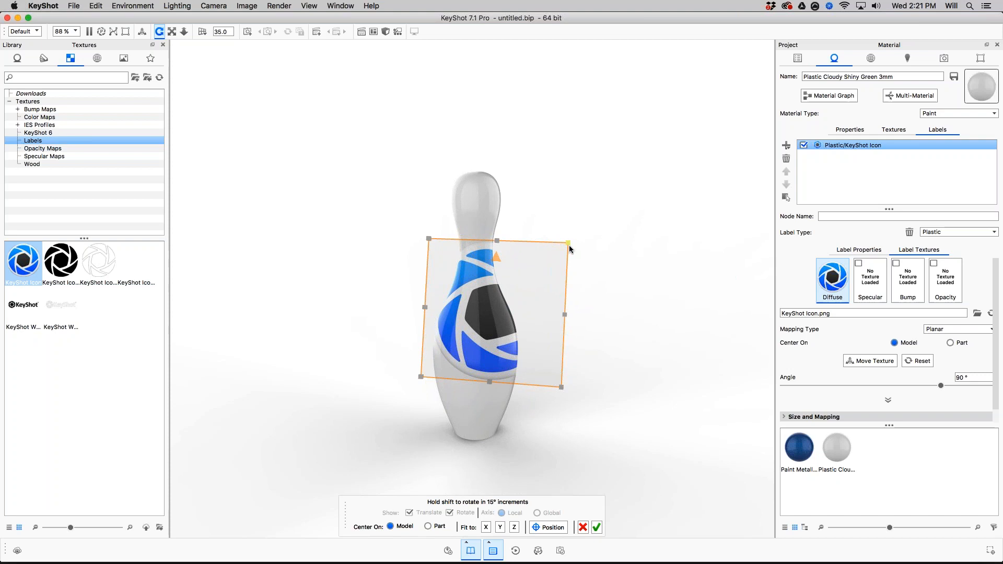
{"action": "left_click_drag", "start_coordinate": [569, 249], "coordinate": [493, 308]}
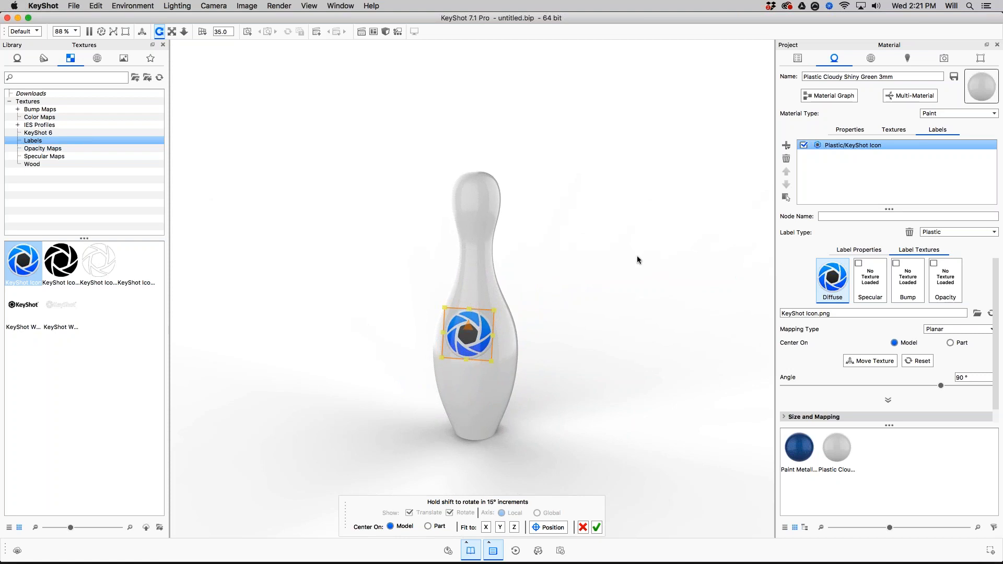
Step: Center the KeyShot Icon label on the part instead of the model and place it on the pin's head
{"action": "left_click_drag", "start_coordinate": [585, 199], "coordinate": [571, 272]}
{"action": "left_click_drag", "start_coordinate": [527, 222], "coordinate": [475, 305]}
{"action": "left_click_drag", "start_coordinate": [564, 301], "coordinate": [562, 255]}
{"action": "left_click_drag", "start_coordinate": [473, 296], "coordinate": [471, 345]}
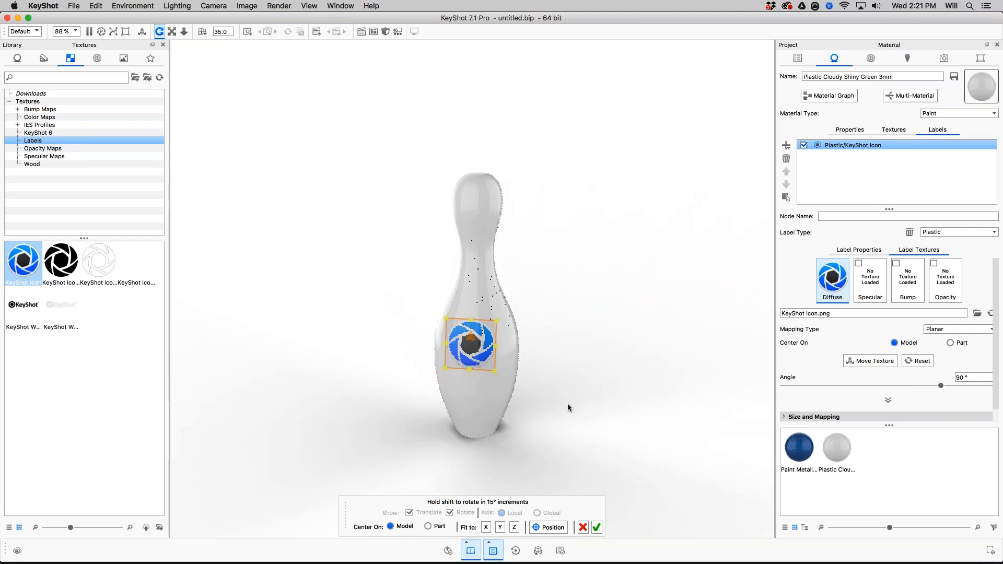
{"action": "left_click", "coordinate": [429, 527]}
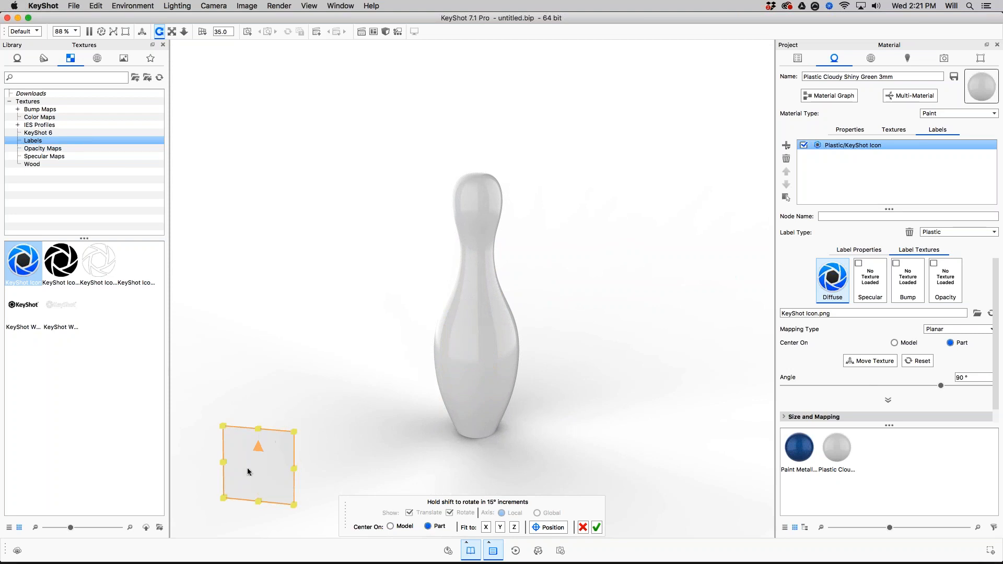
{"action": "left_click_drag", "start_coordinate": [481, 387], "coordinate": [480, 199]}
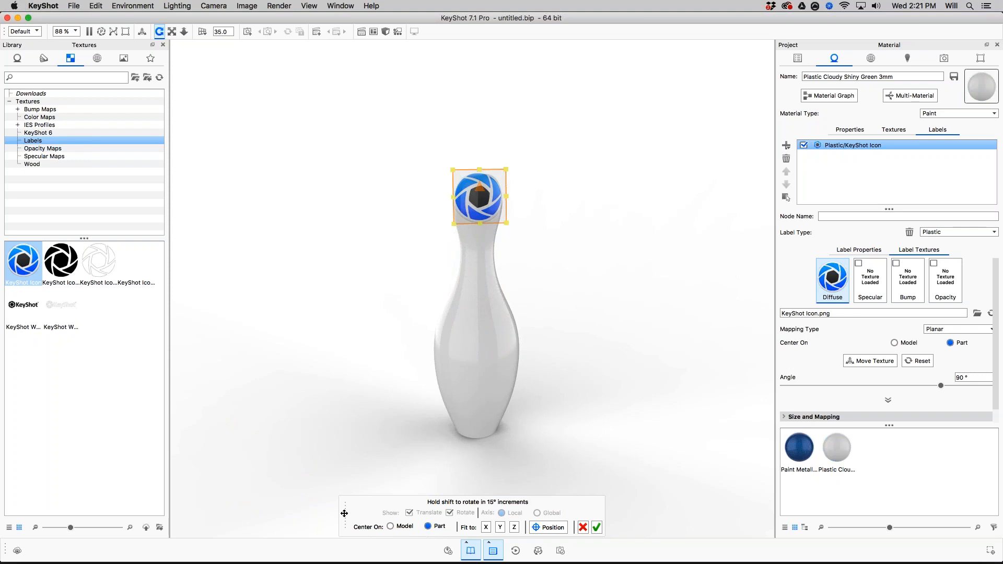
Step: Move the label onto the very top of the pin's head, facing upward, and accept the placement
{"action": "left_click_drag", "start_coordinate": [350, 491], "coordinate": [368, 66]}
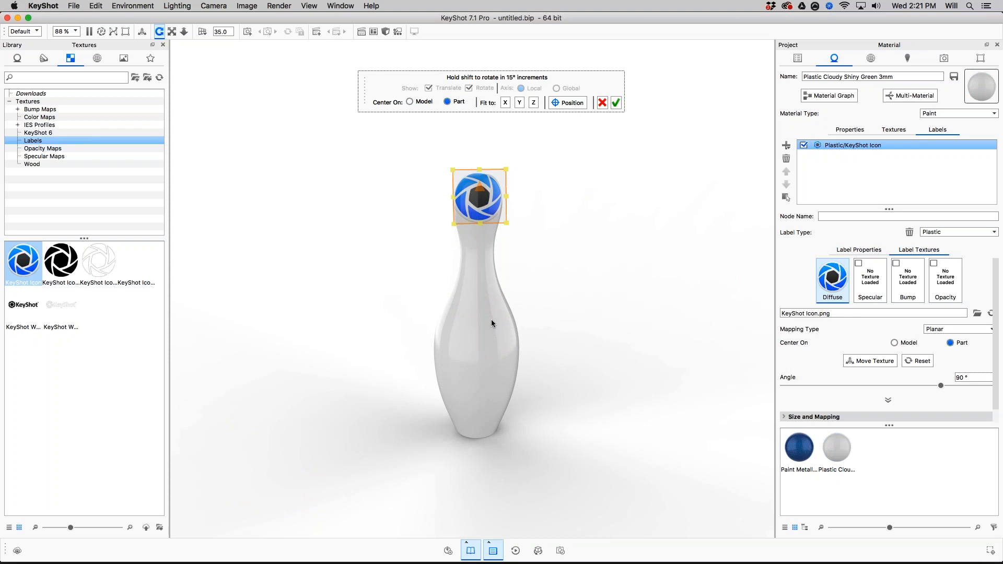
{"action": "left_click_drag", "start_coordinate": [454, 352], "coordinate": [468, 409]}
{"action": "left_click_drag", "start_coordinate": [480, 235], "coordinate": [476, 212]}
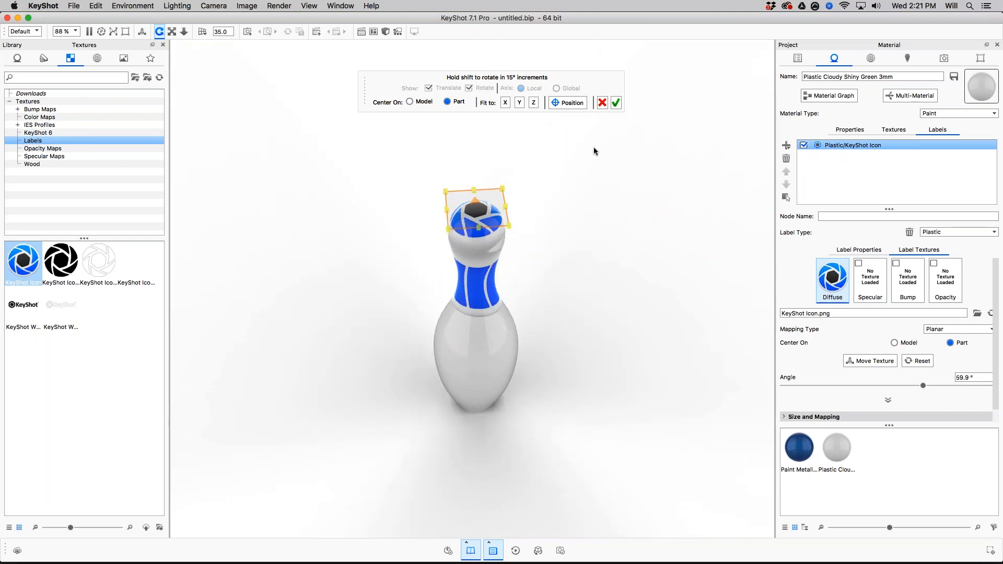
{"action": "left_click", "coordinate": [617, 103]}
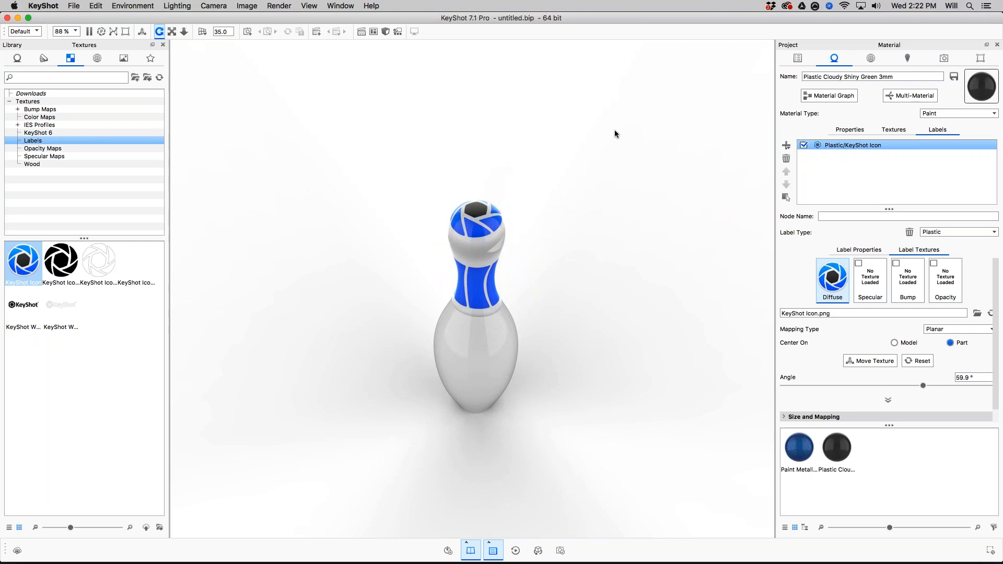
Step: Set the label's projection depth to 12 mm in its size and mapping settings
{"action": "left_click_drag", "start_coordinate": [597, 255], "coordinate": [456, 209]}
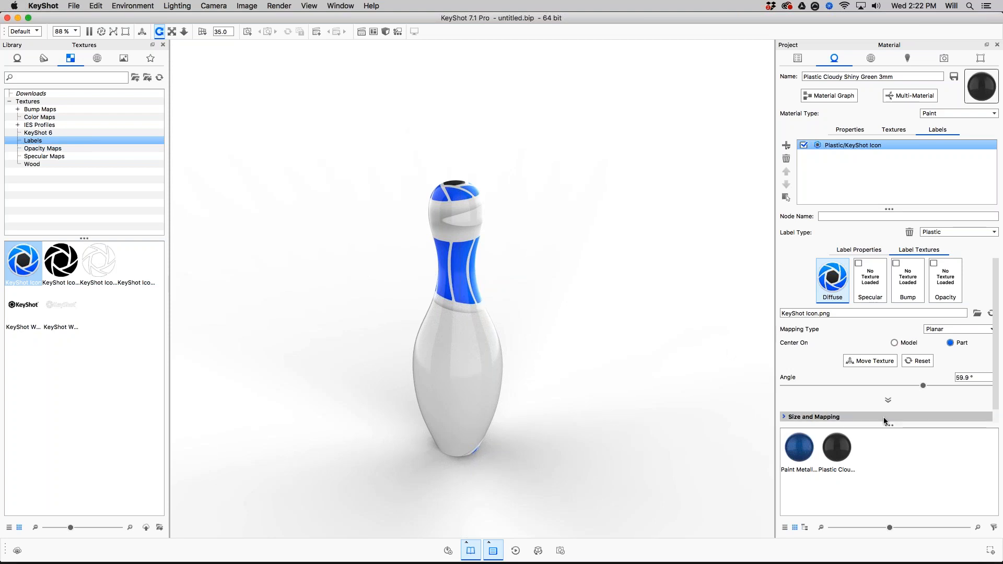
{"action": "left_click_drag", "start_coordinate": [889, 426], "coordinate": [886, 509]}
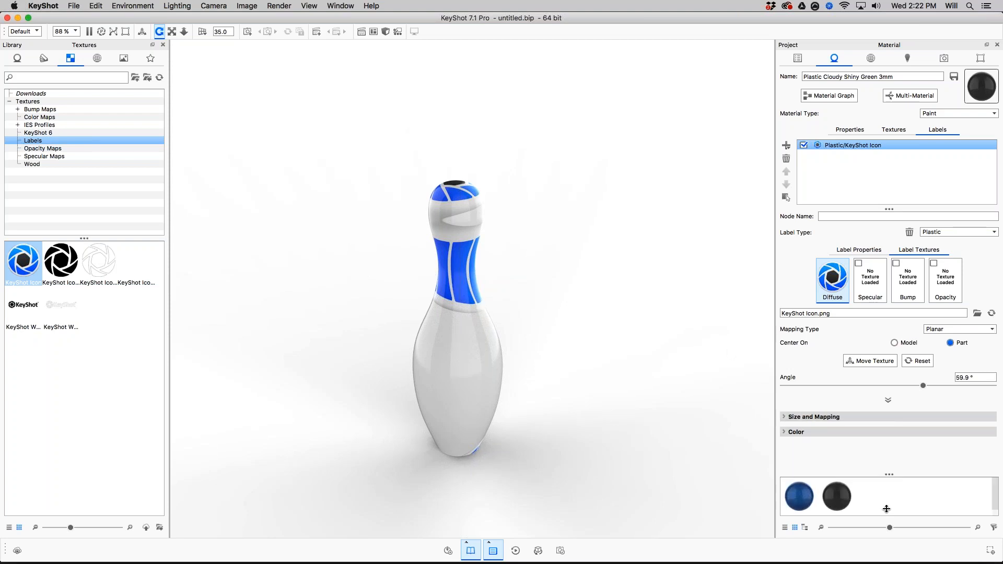
{"action": "left_click", "coordinate": [789, 417]}
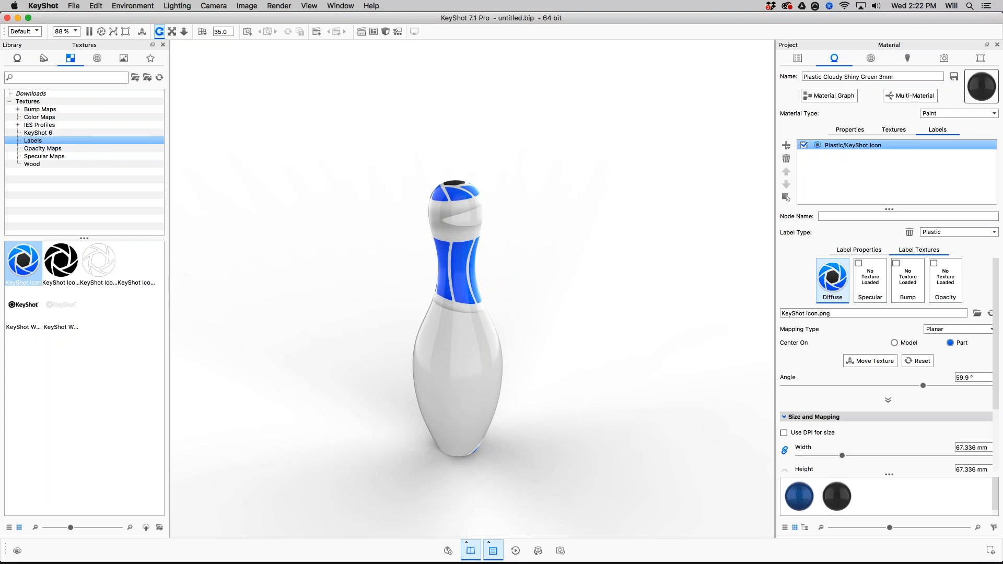
{"action": "scroll", "coordinate": [894, 305], "scroll_direction": "down", "scroll_amount": 3}
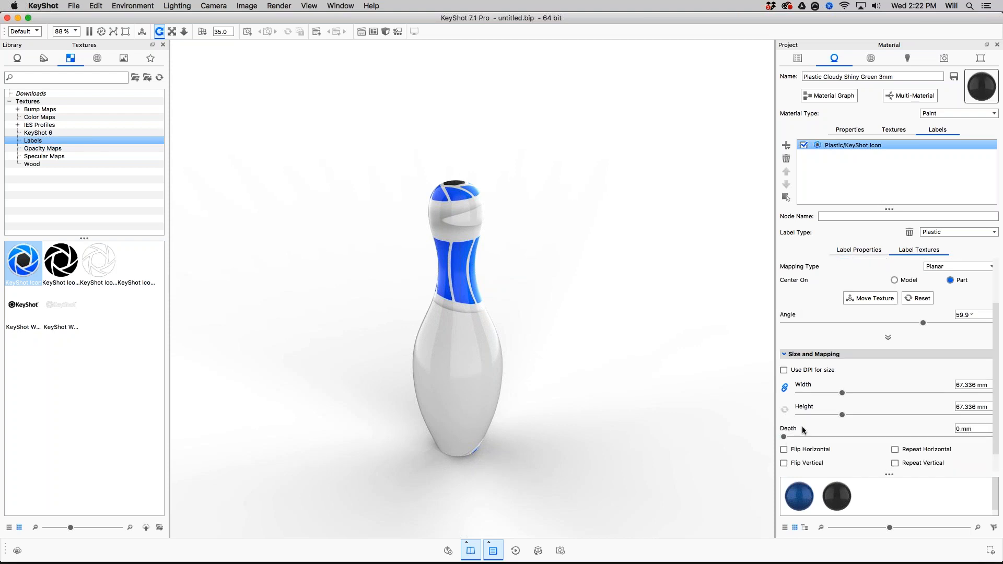
{"action": "left_click_drag", "start_coordinate": [789, 437], "coordinate": [783, 437]}
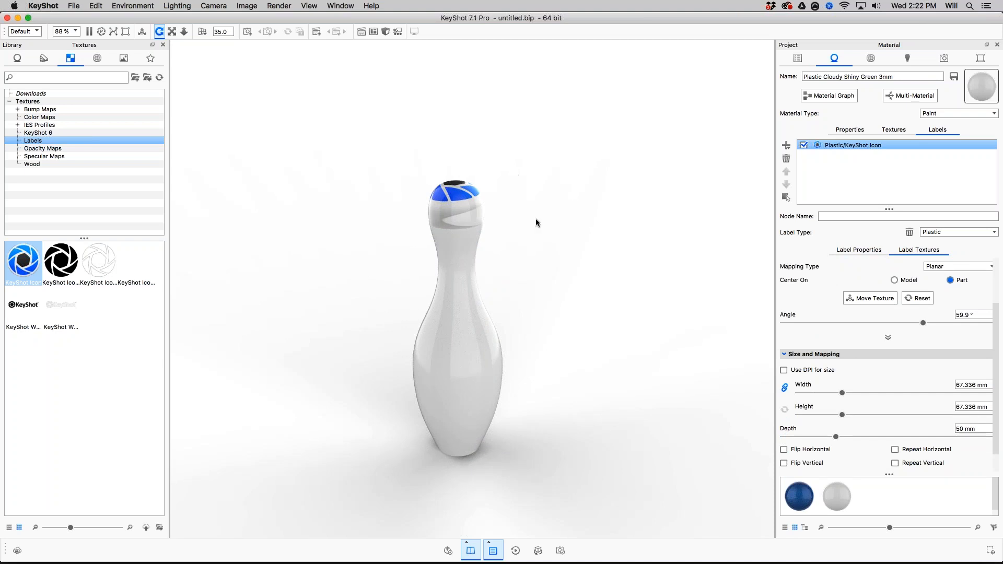
{"action": "left_click_drag", "start_coordinate": [536, 219], "coordinate": [552, 197]}
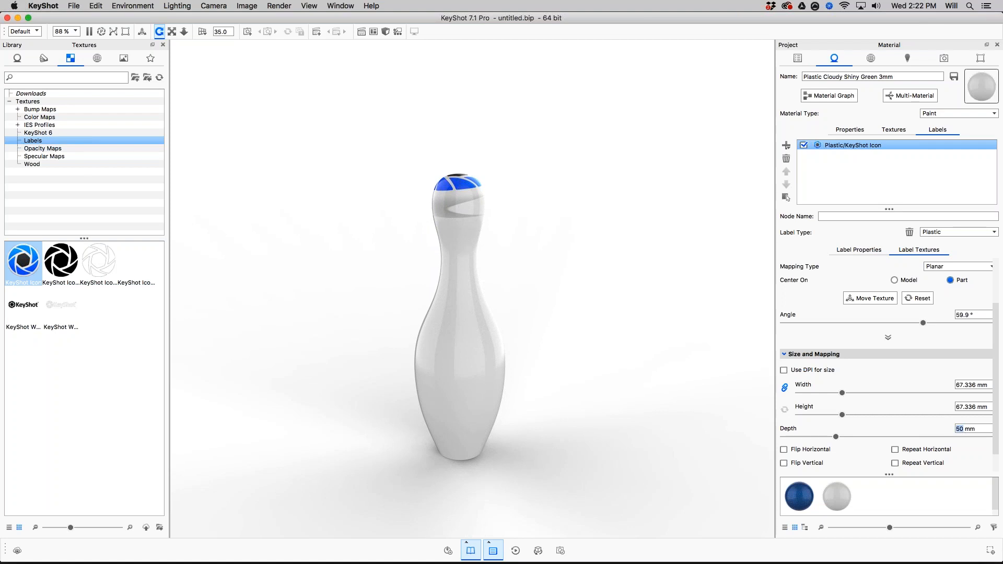
{"action": "key", "text": "Return"}
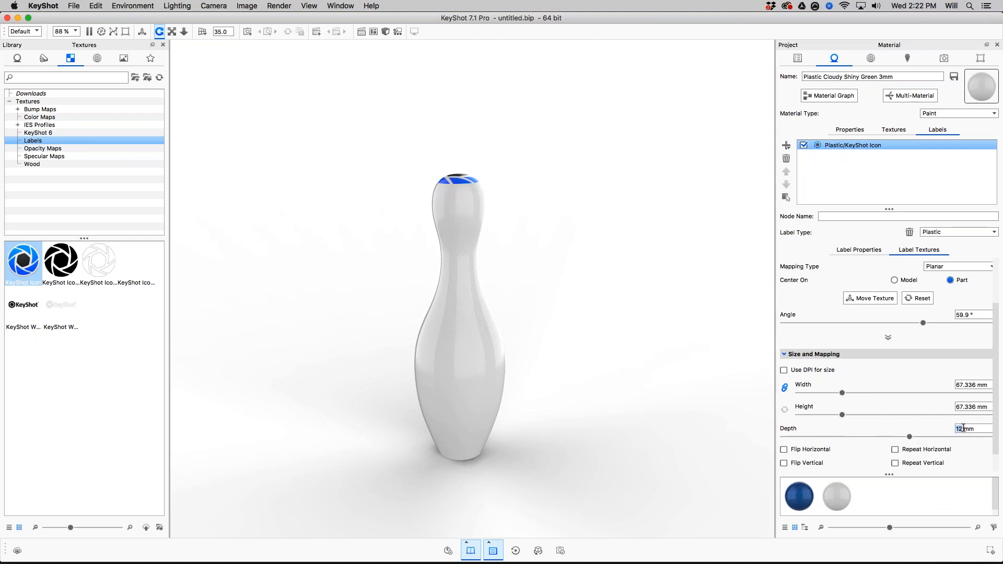
Step: Scale the label on top of the pin down to a linked width and height of 50.1 mm
{"action": "scroll", "coordinate": [496, 155], "scroll_direction": "up", "scroll_amount": 3}
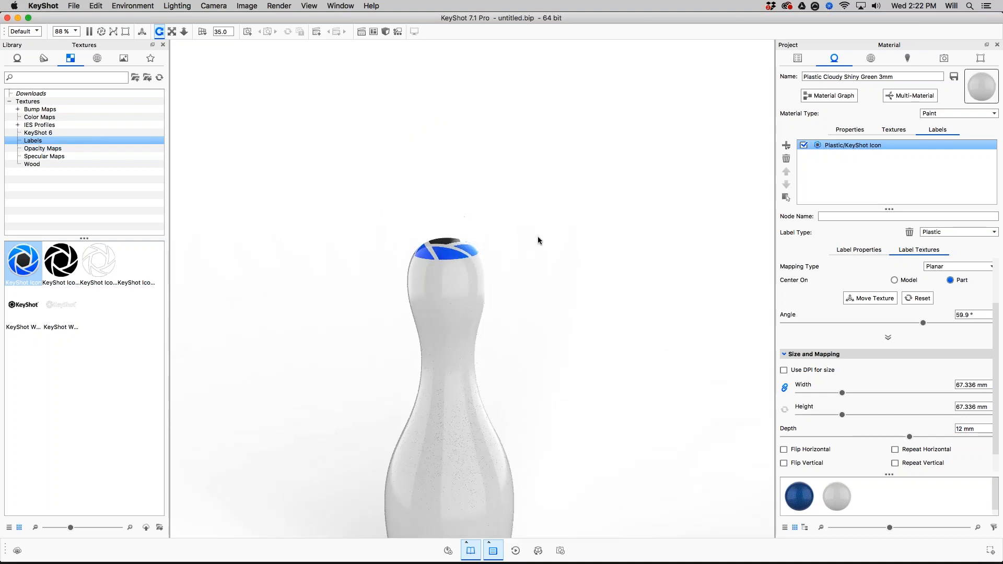
{"action": "left_click_drag", "start_coordinate": [499, 224], "coordinate": [532, 288]}
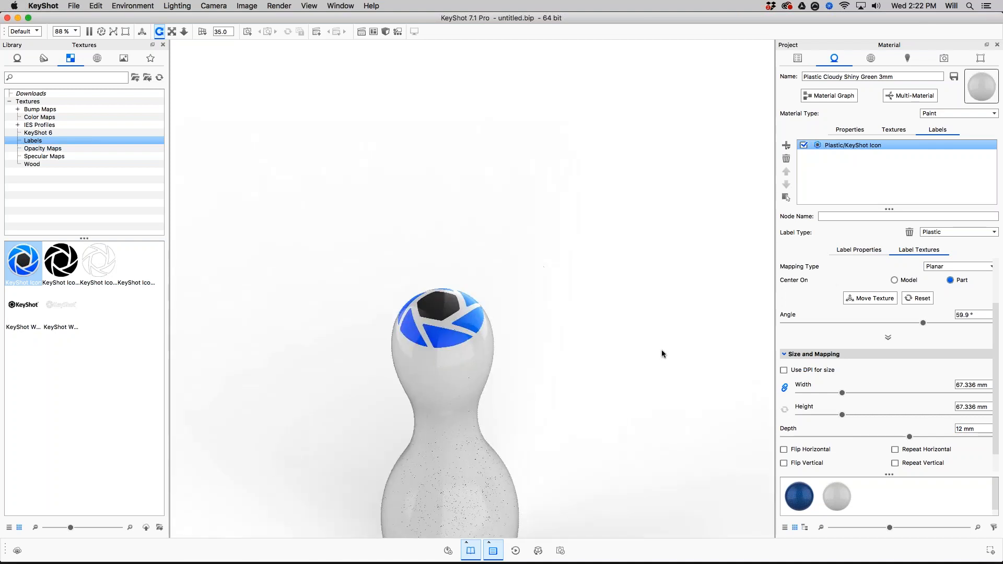
{"action": "left_click_drag", "start_coordinate": [842, 393], "coordinate": [831, 392]}
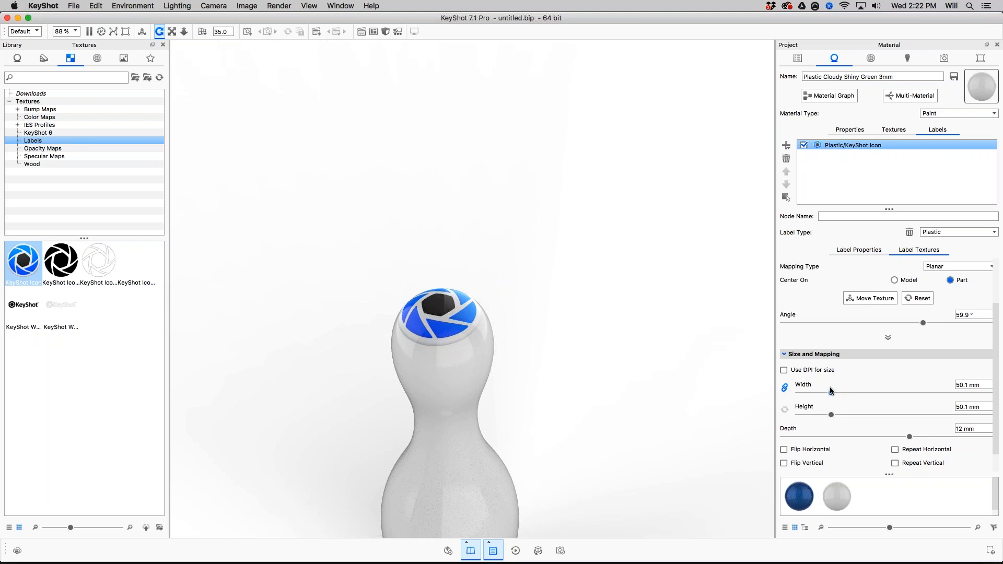
{"action": "left_click_drag", "start_coordinate": [564, 361], "coordinate": [400, 343]}
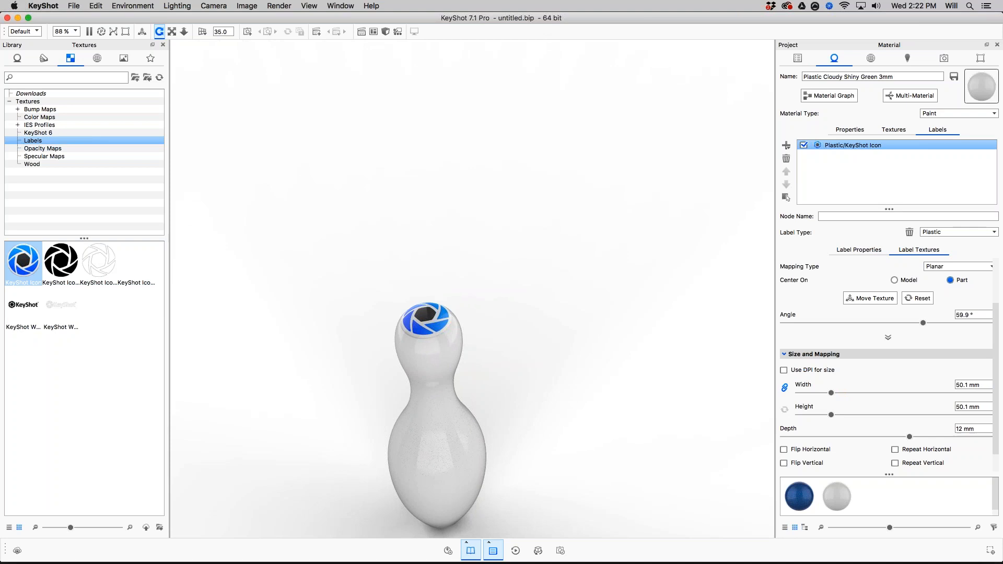
{"action": "left_click_drag", "start_coordinate": [710, 379], "coordinate": [708, 360]}
{"action": "left_click", "coordinate": [787, 355]}
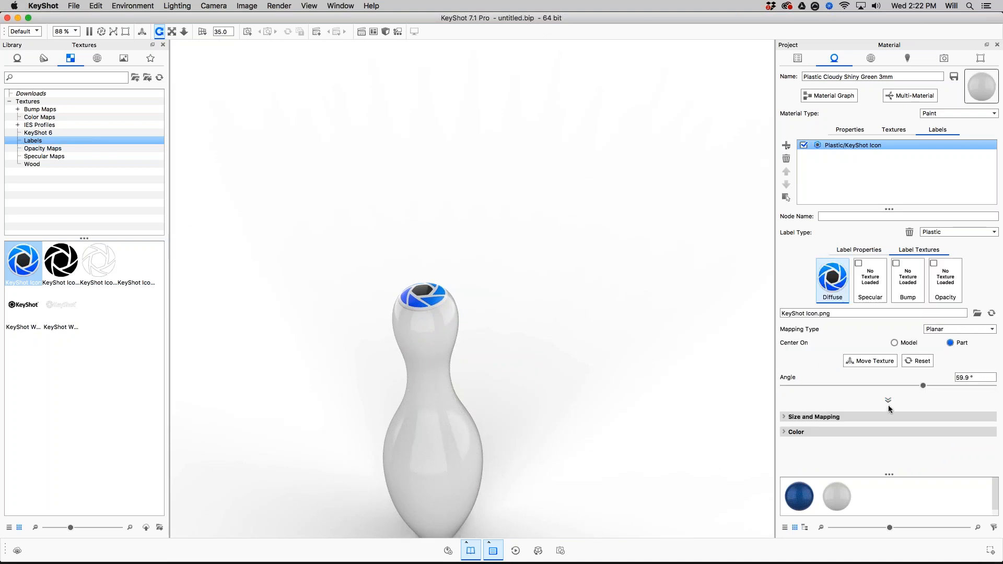
Step: Set the label's Center X and Center Z to 0 mm in the expanded position settings
{"action": "left_click", "coordinate": [888, 402]}
{"action": "scroll", "coordinate": [889, 383], "scroll_direction": "down", "scroll_amount": 2}
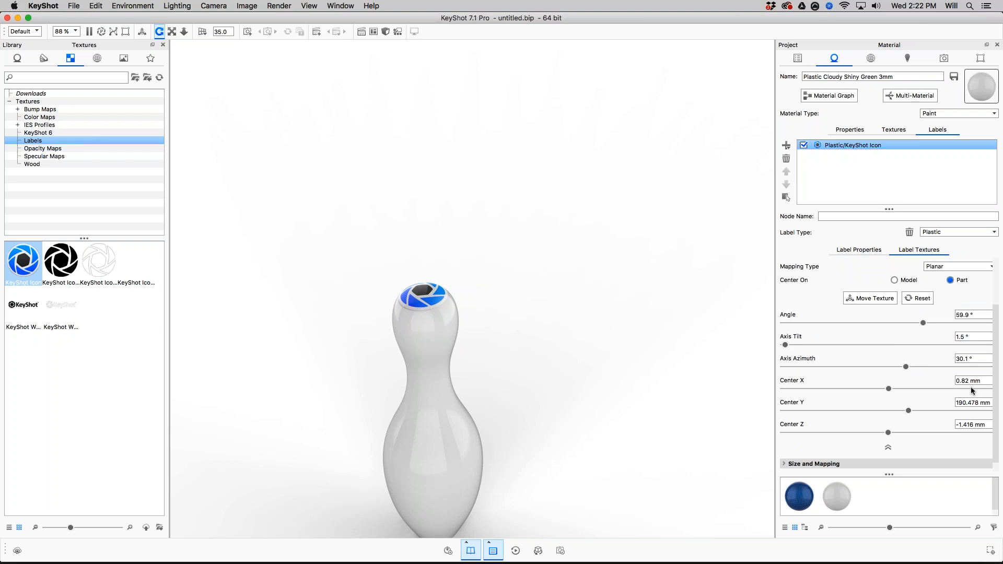
{"action": "left_click_drag", "start_coordinate": [969, 381], "coordinate": [952, 377]}
{"action": "left_click_drag", "start_coordinate": [987, 425], "coordinate": [959, 425]}
{"action": "double_click", "coordinate": [969, 381]}
{"action": "type", "text": "0"}
{"action": "key", "text": "Tab"}
{"action": "key", "text": "Tab"}
{"action": "type", "text": "0"}
{"action": "key", "text": "Return"}
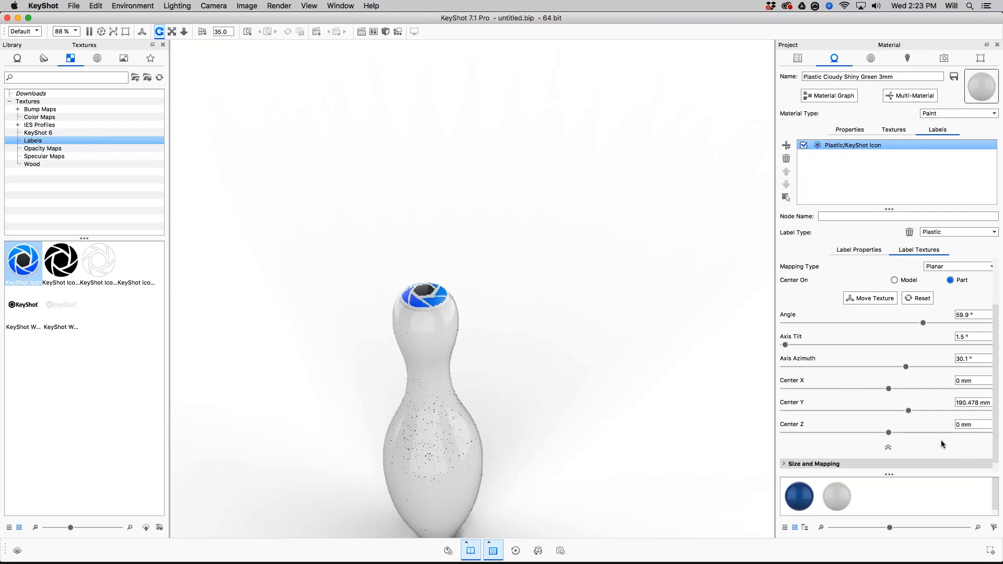
{"action": "left_click_drag", "start_coordinate": [978, 403], "coordinate": [938, 400]}
{"action": "left_click_drag", "start_coordinate": [541, 448], "coordinate": [466, 365]}
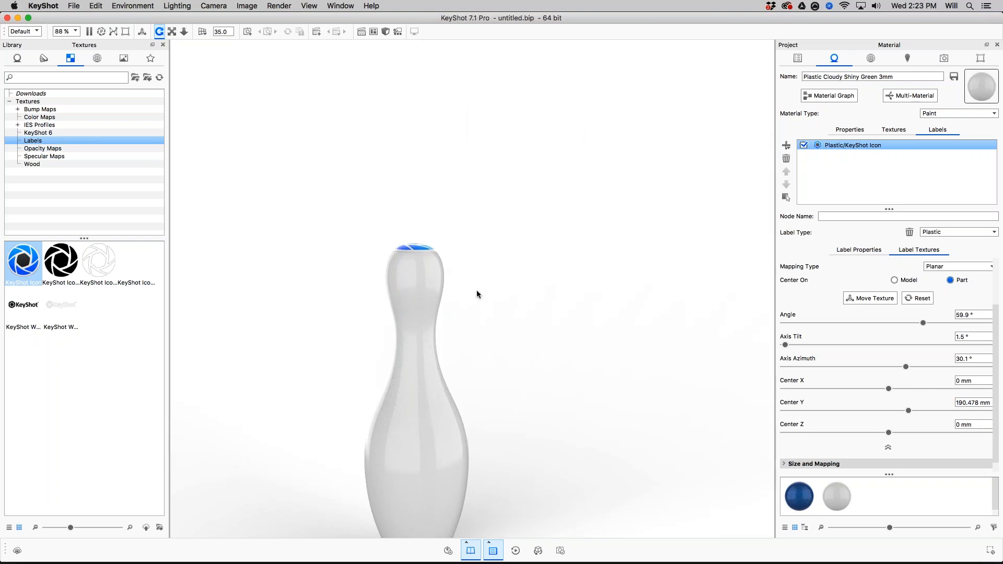
{"action": "left_click_drag", "start_coordinate": [468, 351], "coordinate": [438, 256]}
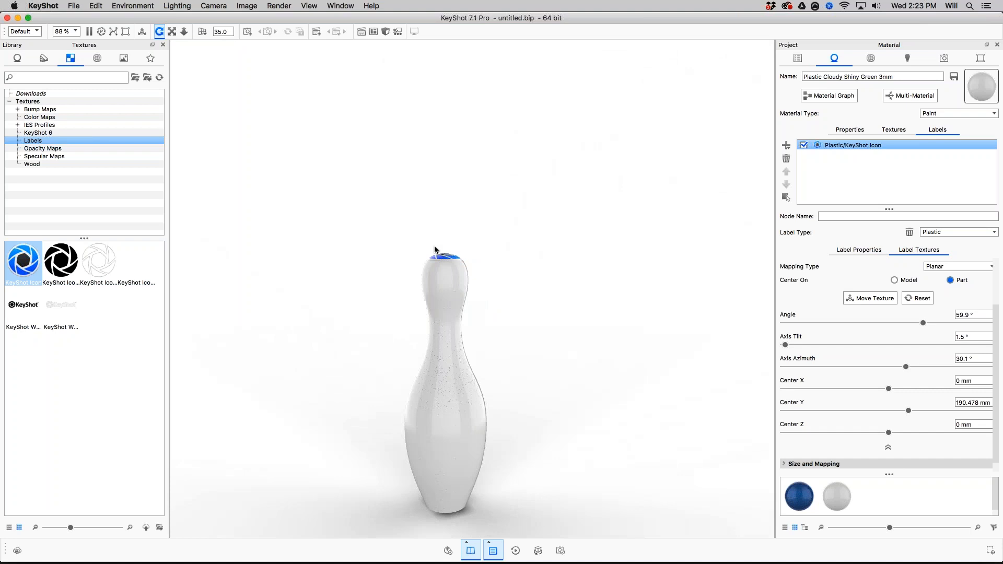
{"action": "left_click", "coordinate": [888, 447]}
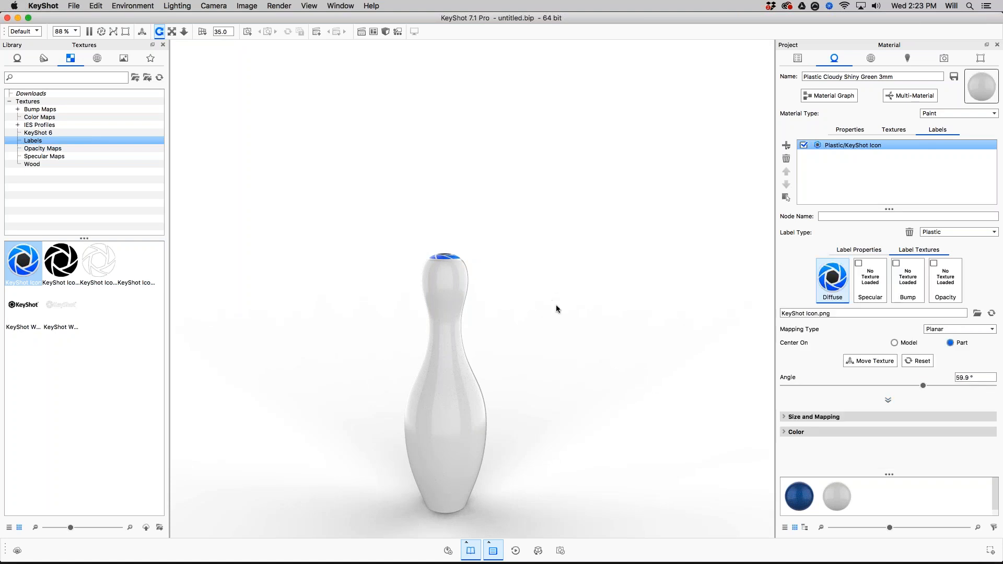
Step: Undo the part hiding to bring back the bowling ball and the other pins
{"action": "left_click_drag", "start_coordinate": [591, 339], "coordinate": [502, 318]}
{"action": "right_click", "coordinate": [518, 312]}
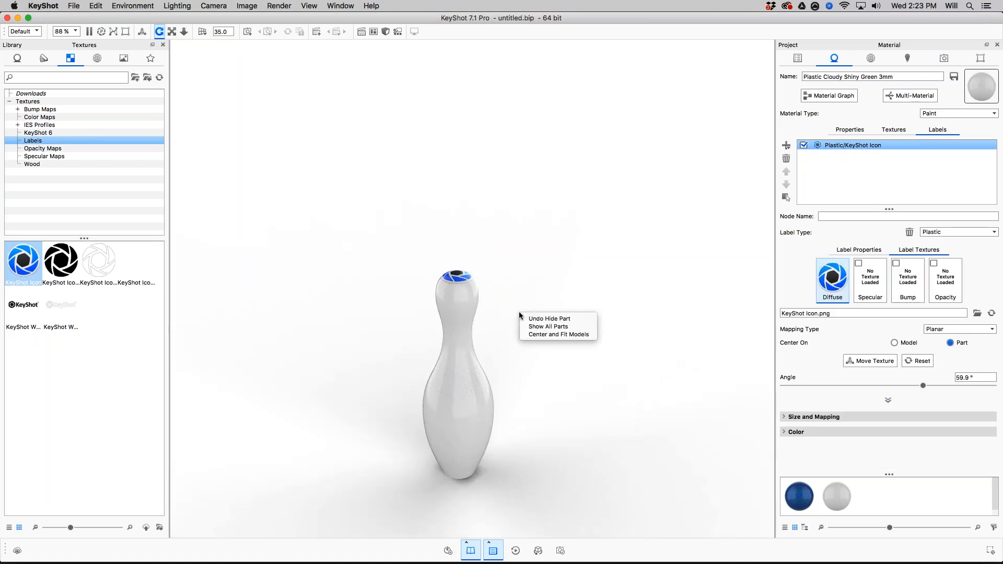
{"action": "left_click", "coordinate": [526, 320]}
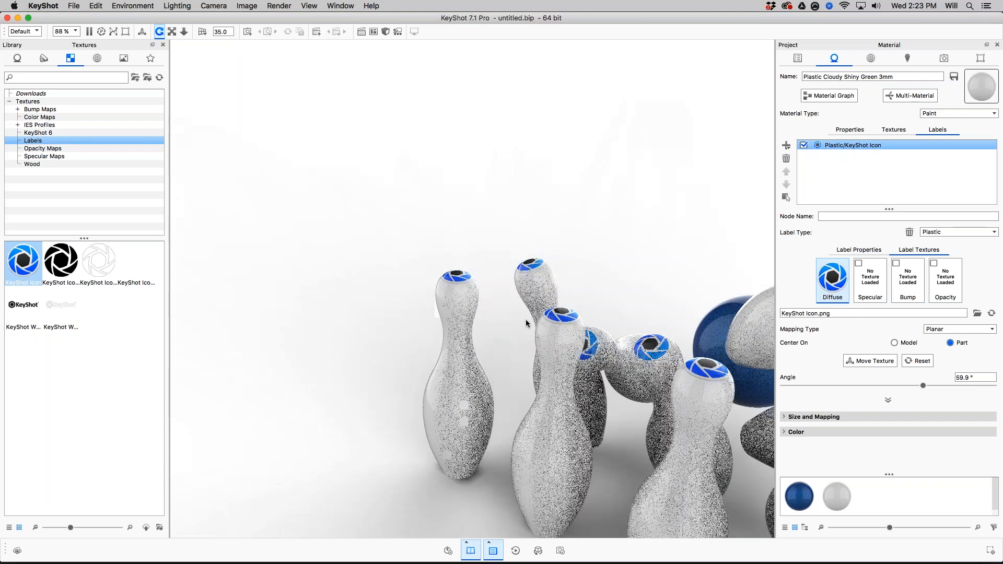
Step: Examine the icon labels on the tops of all the pins from several sides, both close up and across the whole scene
{"action": "left_click_drag", "start_coordinate": [549, 328], "coordinate": [525, 375]}
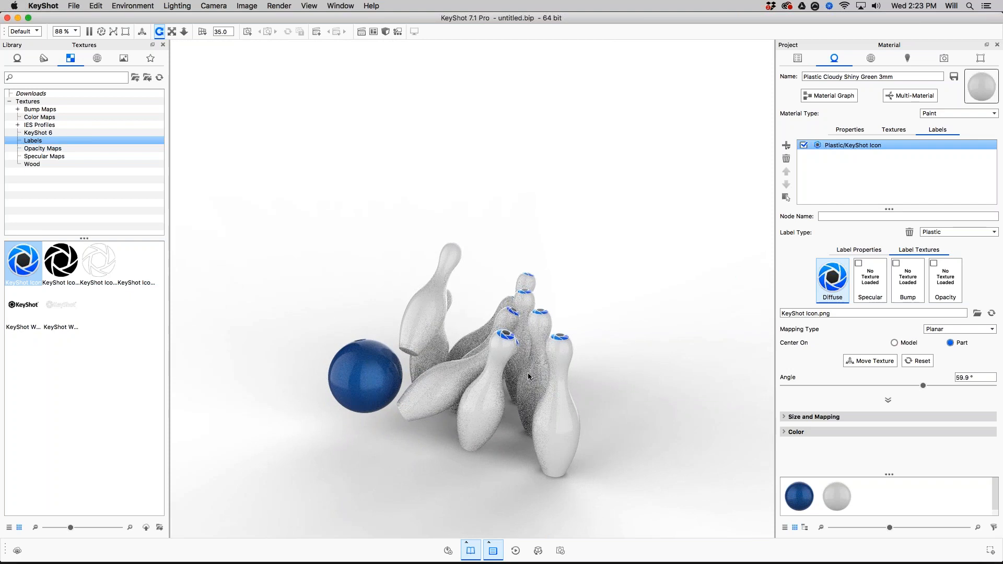
{"action": "scroll", "coordinate": [555, 315], "scroll_direction": "up", "scroll_amount": 5}
{"action": "left_click_drag", "start_coordinate": [580, 308], "coordinate": [516, 391]}
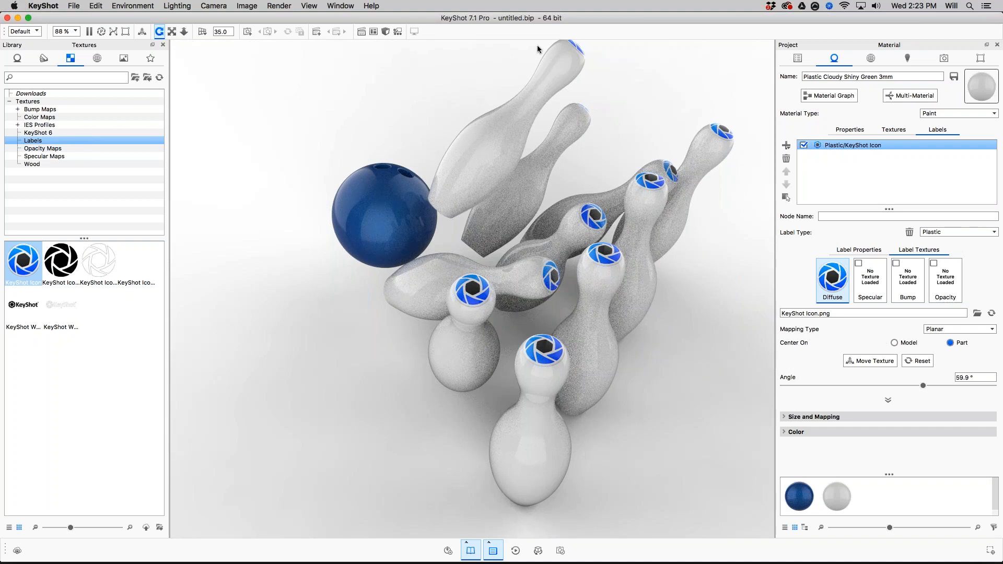
{"action": "left_click_drag", "start_coordinate": [669, 256], "coordinate": [646, 184]}
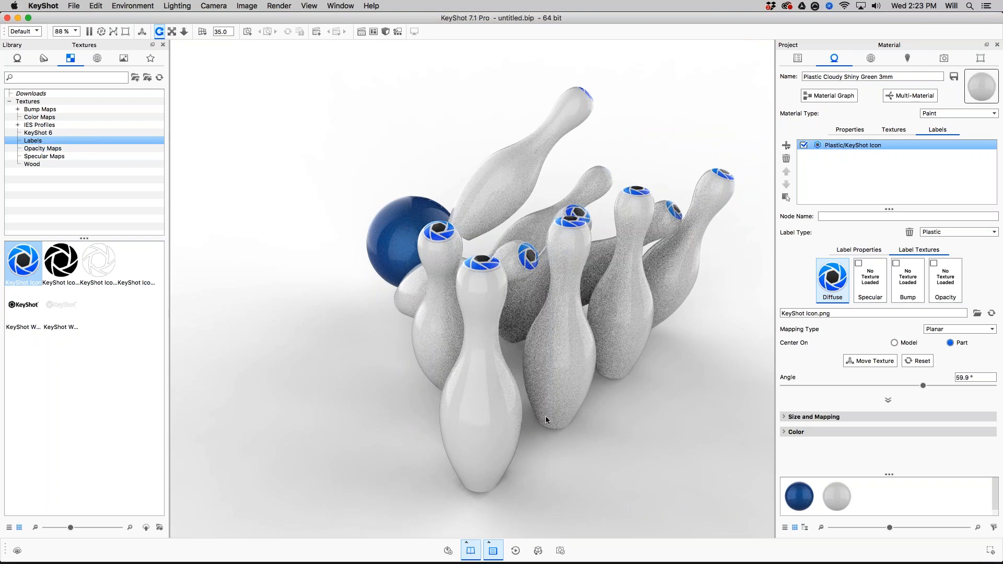
{"action": "left_click_drag", "start_coordinate": [447, 395], "coordinate": [637, 323]}
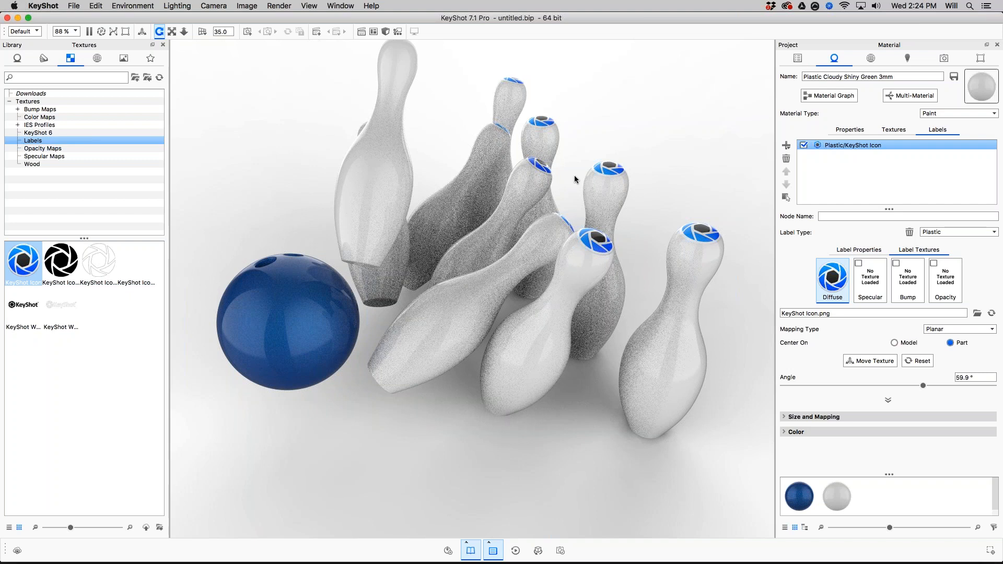
{"action": "left_click_drag", "start_coordinate": [521, 271], "coordinate": [558, 226]}
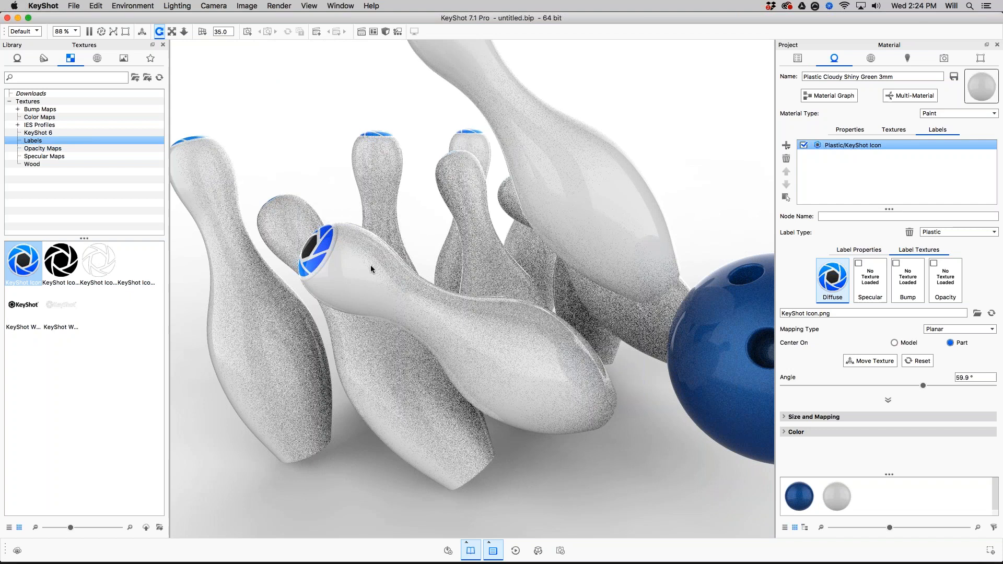
{"action": "scroll", "coordinate": [370, 265], "scroll_direction": "down", "scroll_amount": 5}
{"action": "left_click_drag", "start_coordinate": [372, 261], "coordinate": [525, 274]}
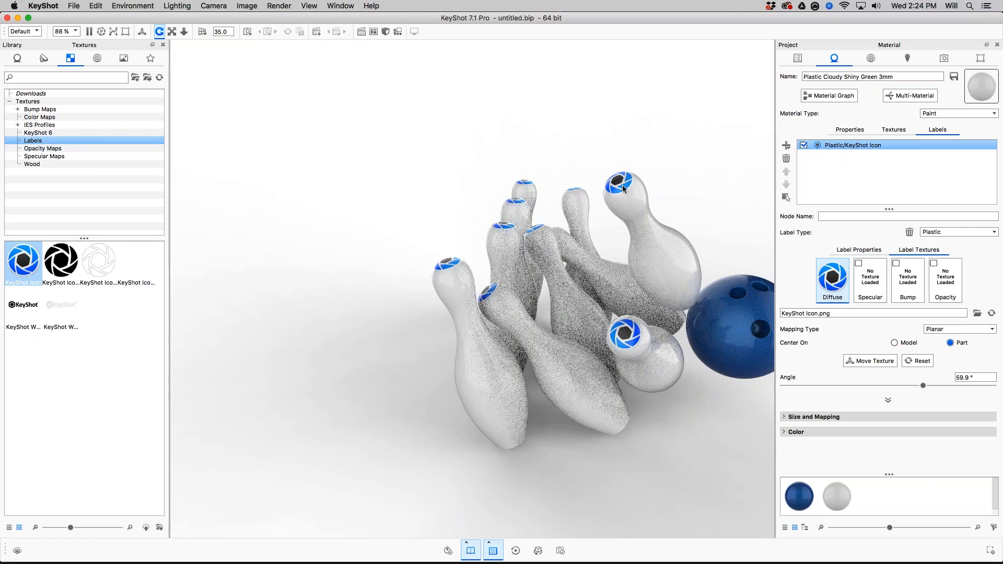
{"action": "left_click_drag", "start_coordinate": [674, 230], "coordinate": [563, 311]}
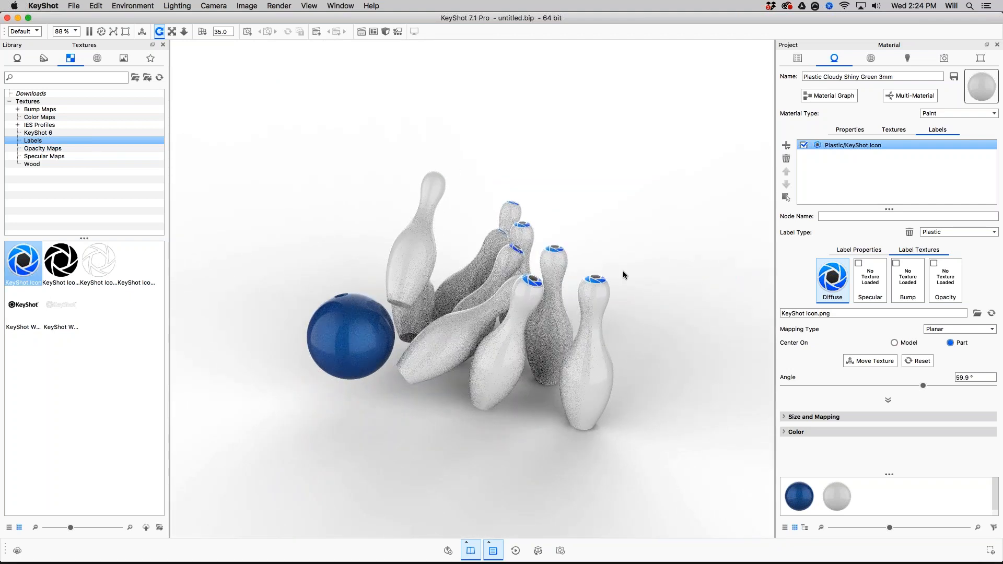
{"action": "scroll", "coordinate": [602, 263], "scroll_direction": "up", "scroll_amount": 2}
{"action": "middle_click_drag", "start_coordinate": [600, 262], "coordinate": [570, 282]}
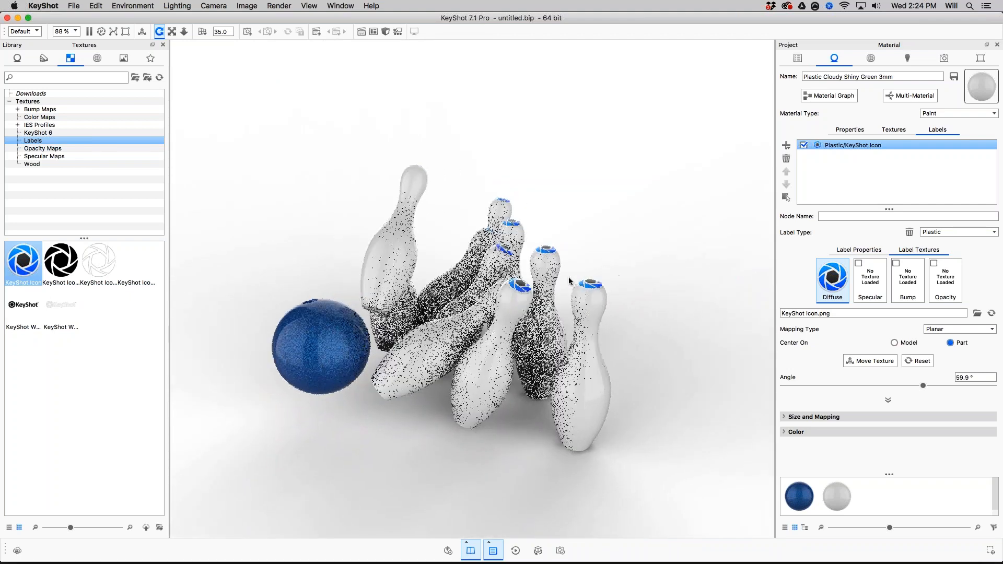
{"action": "left_click_drag", "start_coordinate": [564, 387], "coordinate": [636, 311]}
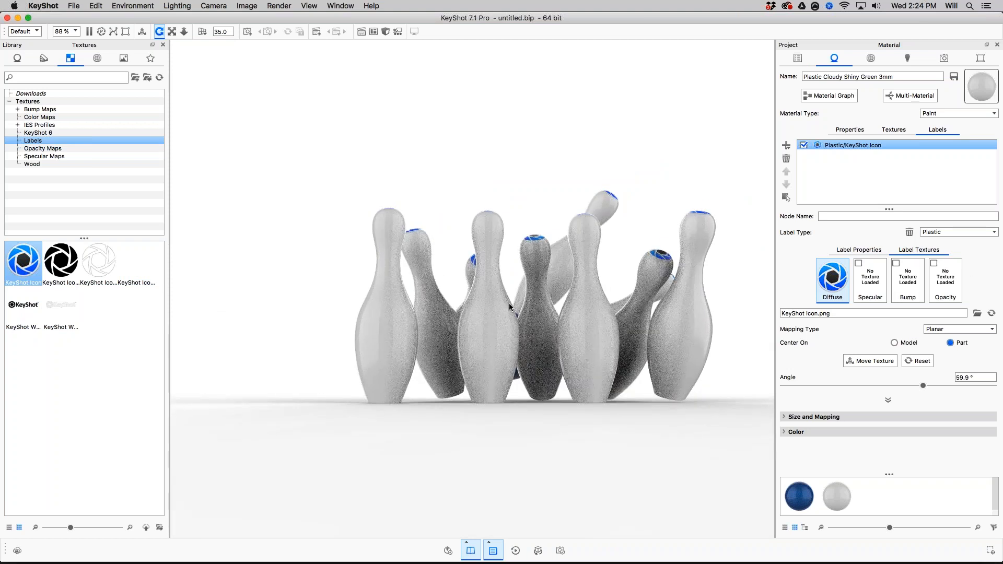
{"action": "middle_click_drag", "start_coordinate": [531, 172], "coordinate": [491, 209]}
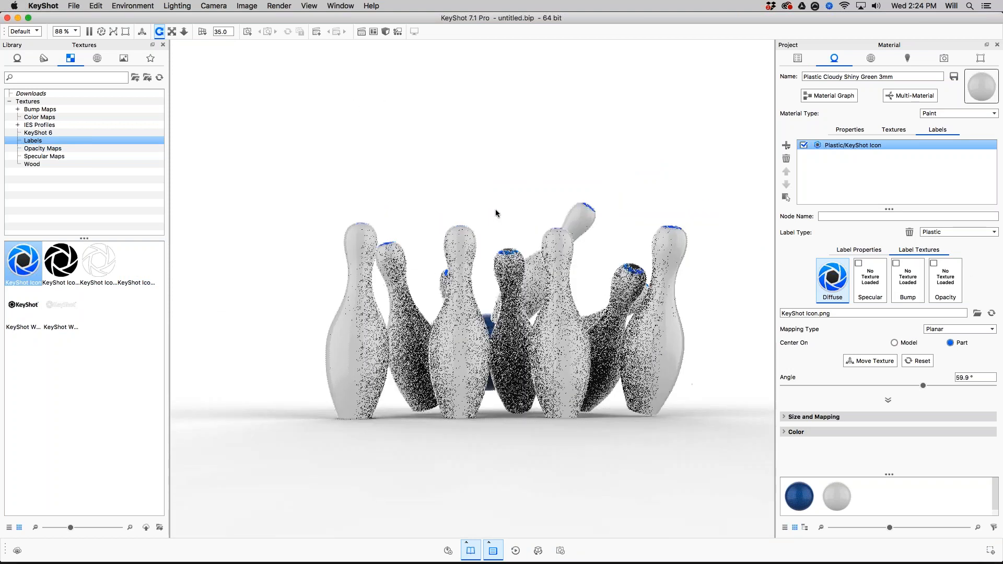
Step: Add the KeyShot Wordmark as a new label on the body of a front pin and enlarge it across several pins
{"action": "left_click_drag", "start_coordinate": [23, 304], "coordinate": [470, 376]}
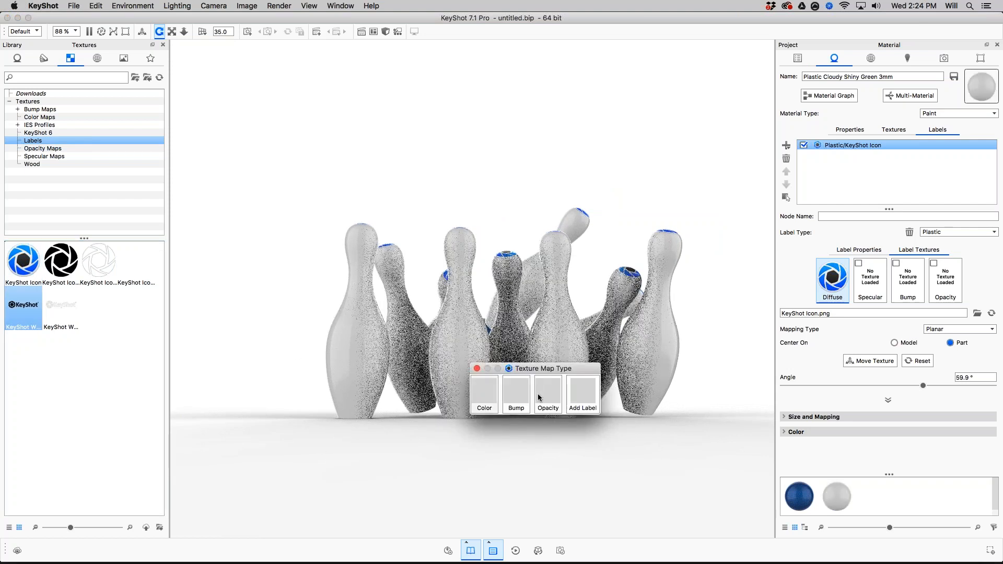
{"action": "left_click", "coordinate": [586, 396]}
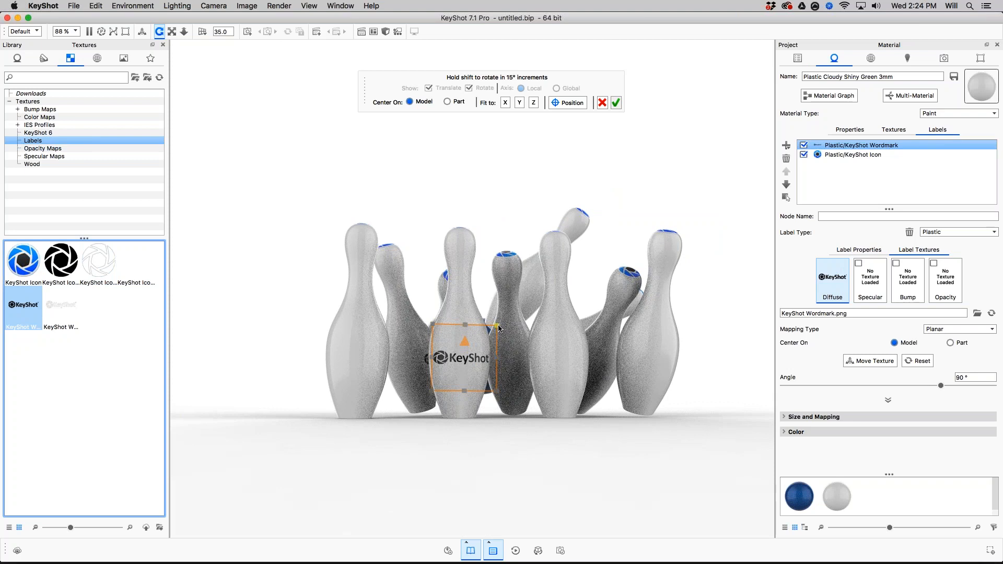
{"action": "left_click_drag", "start_coordinate": [498, 328], "coordinate": [653, 170]}
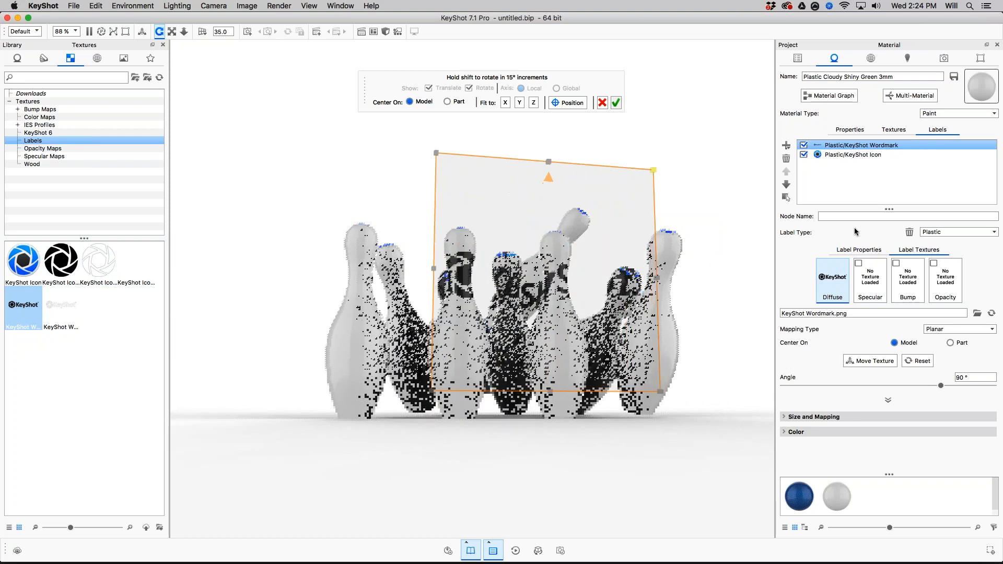
{"action": "left_click_drag", "start_coordinate": [696, 399], "coordinate": [621, 439]}
{"action": "scroll", "coordinate": [621, 441], "scroll_direction": "down", "scroll_amount": 1}
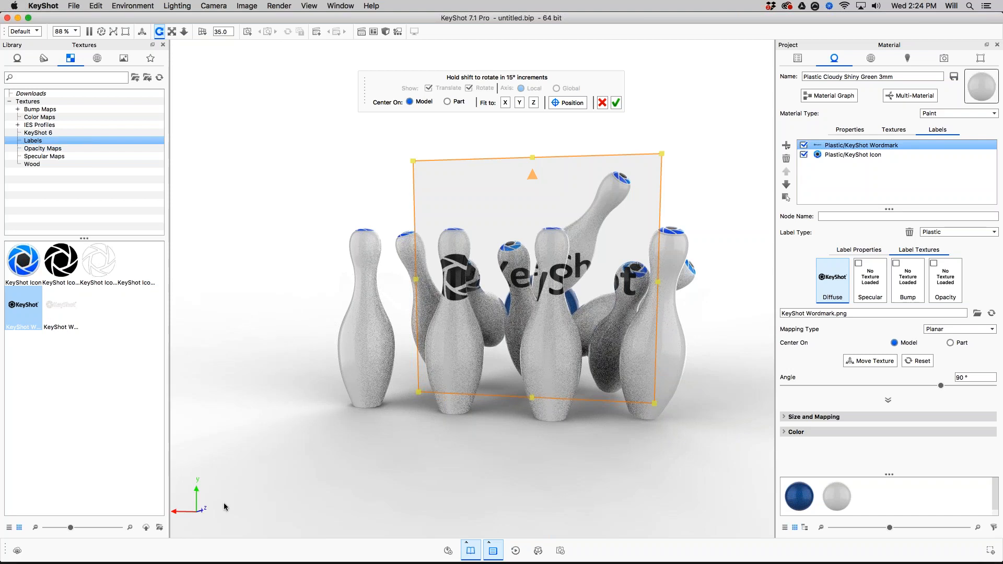
{"action": "mouse_move", "coordinate": [208, 515]}
{"action": "left_mouse_down"}
{"action": "mouse_move", "coordinate": [217, 535]}
{"action": "mouse_move", "coordinate": [218, 500]}
{"action": "left_mouse_up"}
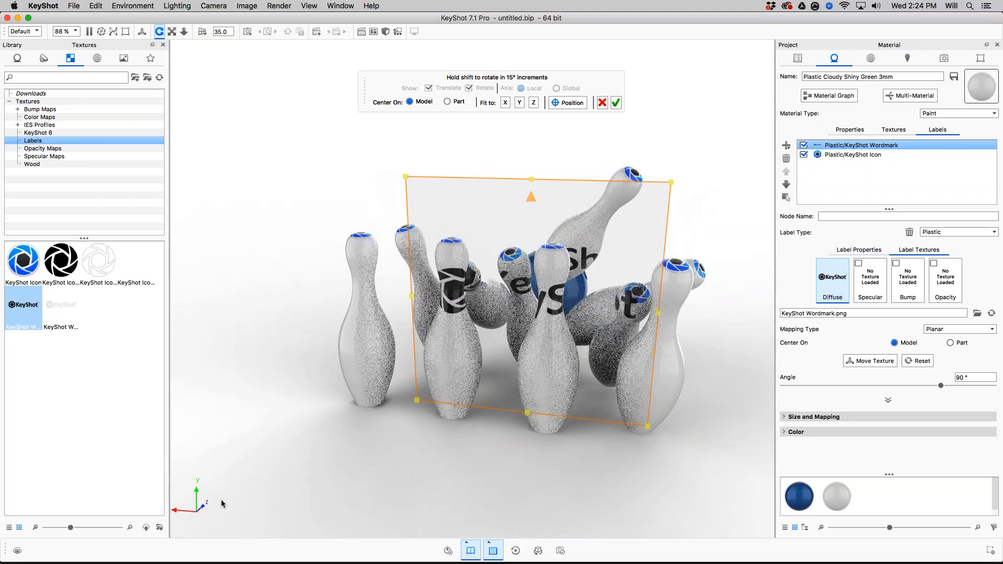
Step: Fit the wordmark label to the Z axis, scale it to about 602 mm, centre it over the pins and accept the placement
{"action": "left_click", "coordinate": [534, 103]}
{"action": "left_click_drag", "start_coordinate": [630, 460], "coordinate": [659, 417]}
{"action": "left_click_drag", "start_coordinate": [537, 262], "coordinate": [574, 374]}
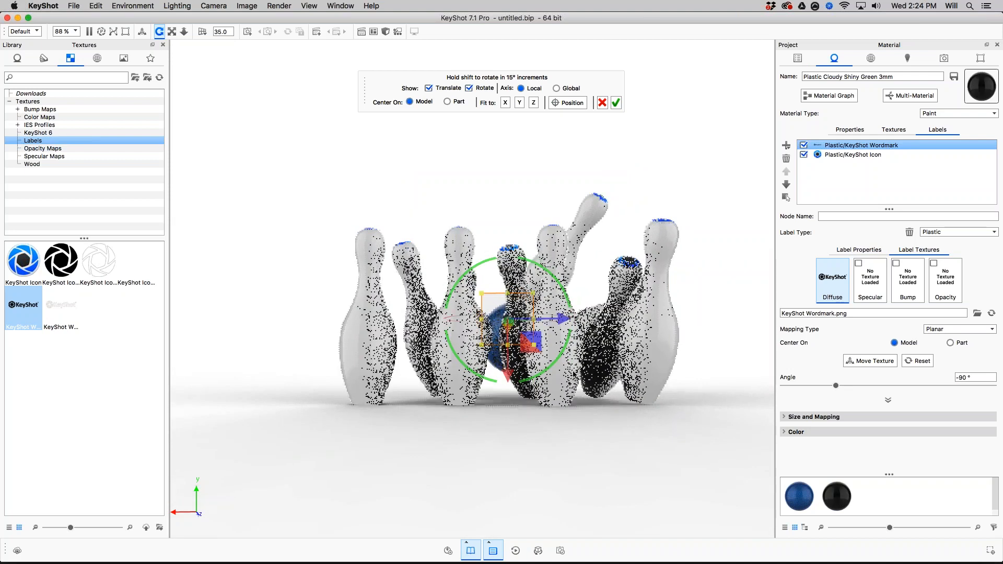
{"action": "left_click_drag", "start_coordinate": [532, 292], "coordinate": [757, 200]}
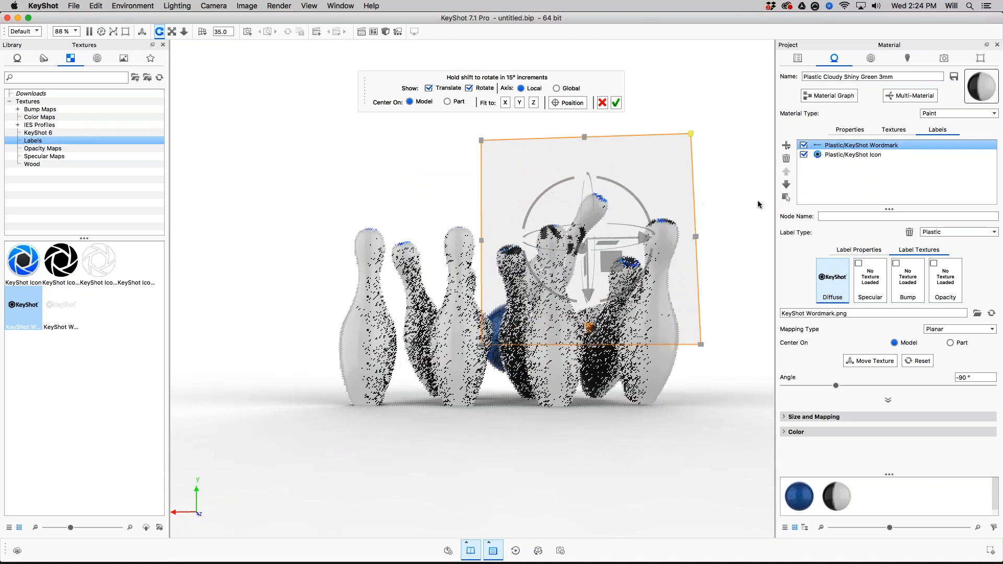
{"action": "left_click_drag", "start_coordinate": [588, 309], "coordinate": [578, 422]}
{"action": "left_click_drag", "start_coordinate": [649, 354], "coordinate": [566, 317]}
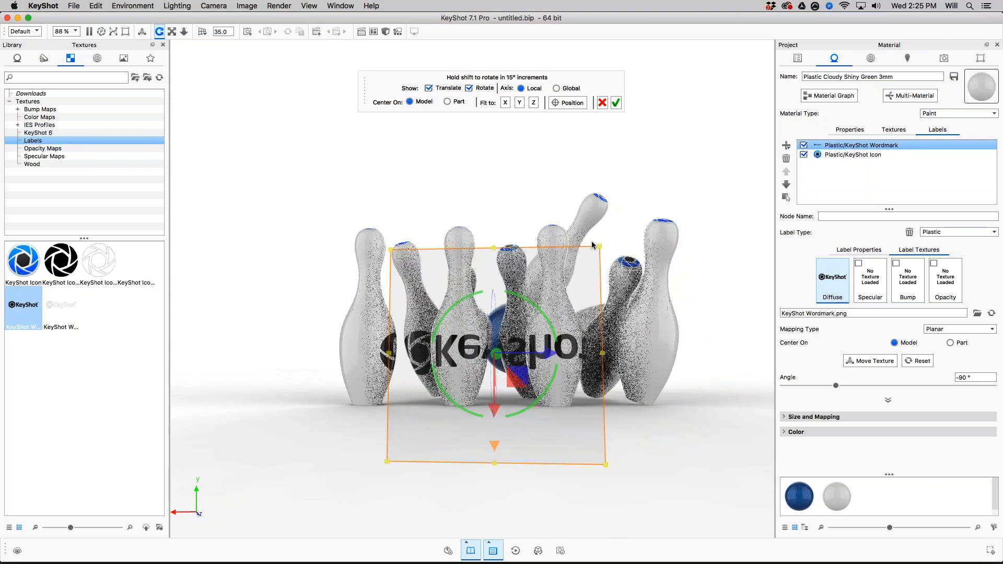
{"action": "left_click_drag", "start_coordinate": [597, 244], "coordinate": [629, 226]}
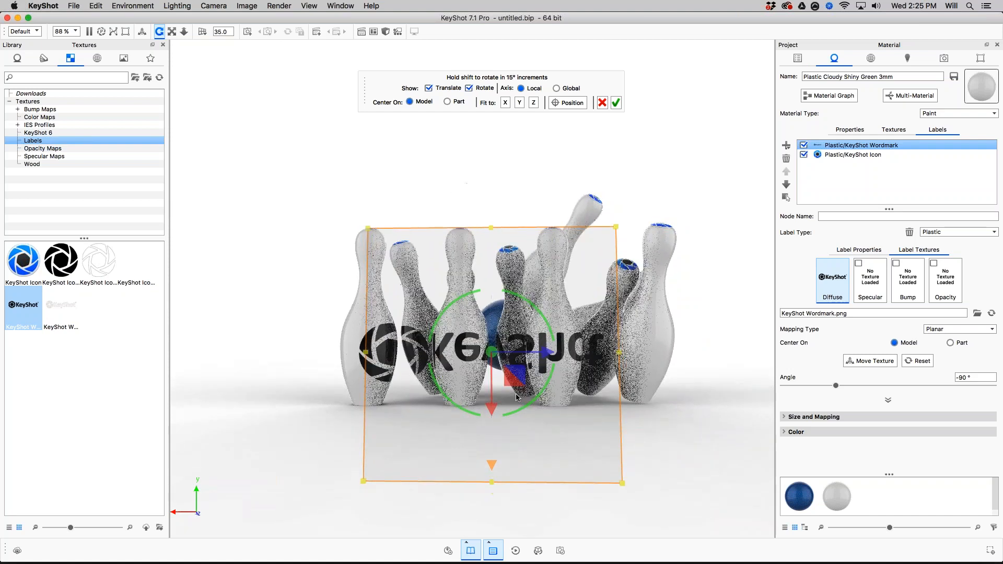
{"action": "left_click", "coordinate": [616, 104]}
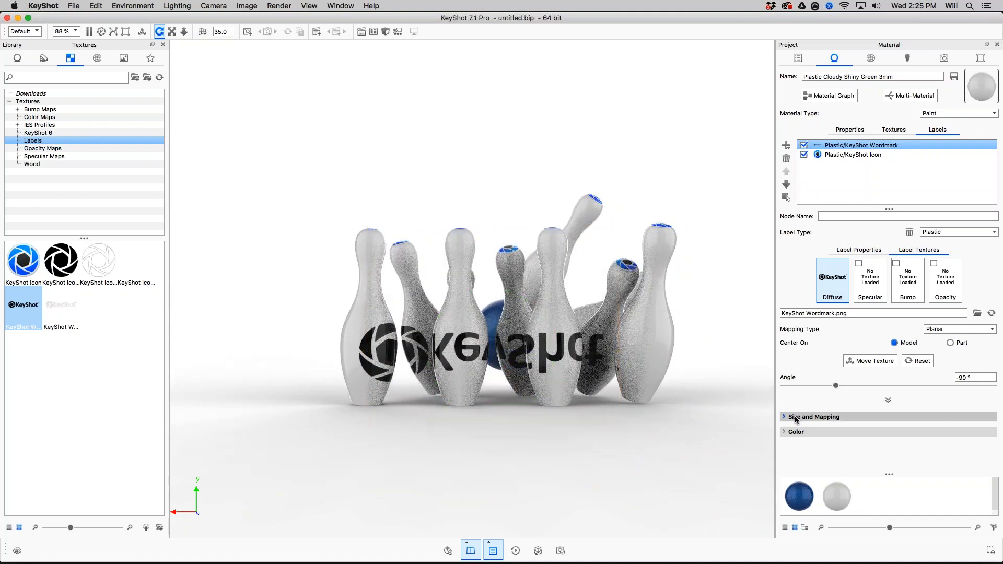
Step: Turn on Flip Vertical for the wordmark label, leaving Flip Horizontal off, in the size and mapping settings
{"action": "left_click", "coordinate": [814, 416]}
{"action": "scroll", "coordinate": [807, 434], "scroll_direction": "down", "scroll_amount": 3}
{"action": "left_click", "coordinate": [800, 427]}
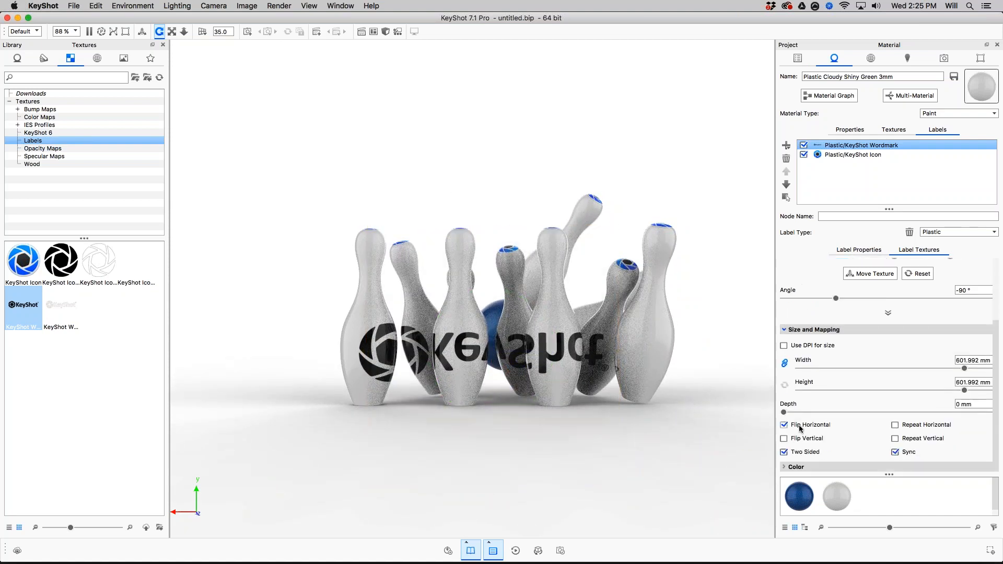
{"action": "left_click", "coordinate": [801, 426]}
{"action": "left_click", "coordinate": [801, 438]}
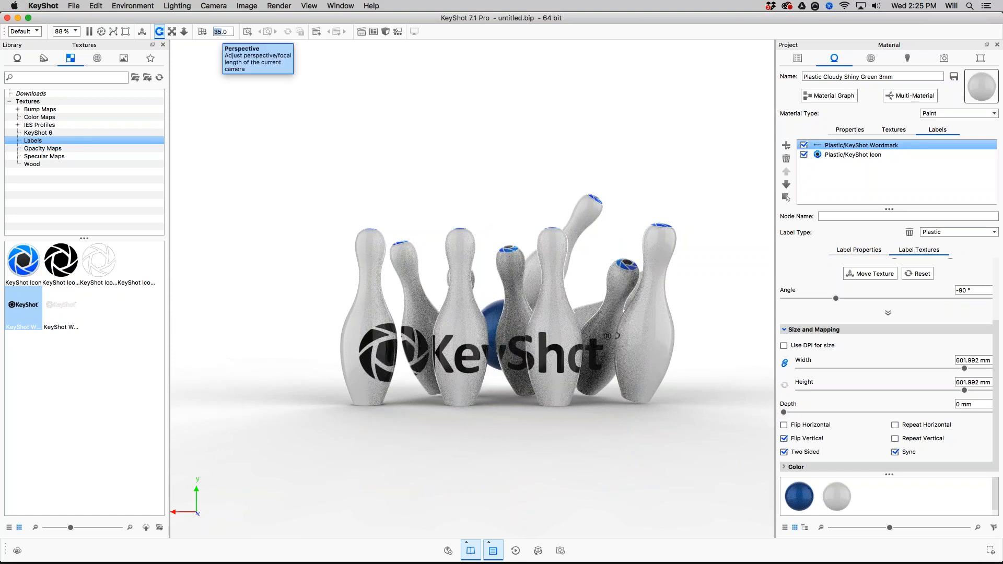
Step: Set the camera perspective to 100 and view the projected wordmark from another angle
{"action": "key", "text": "Return"}
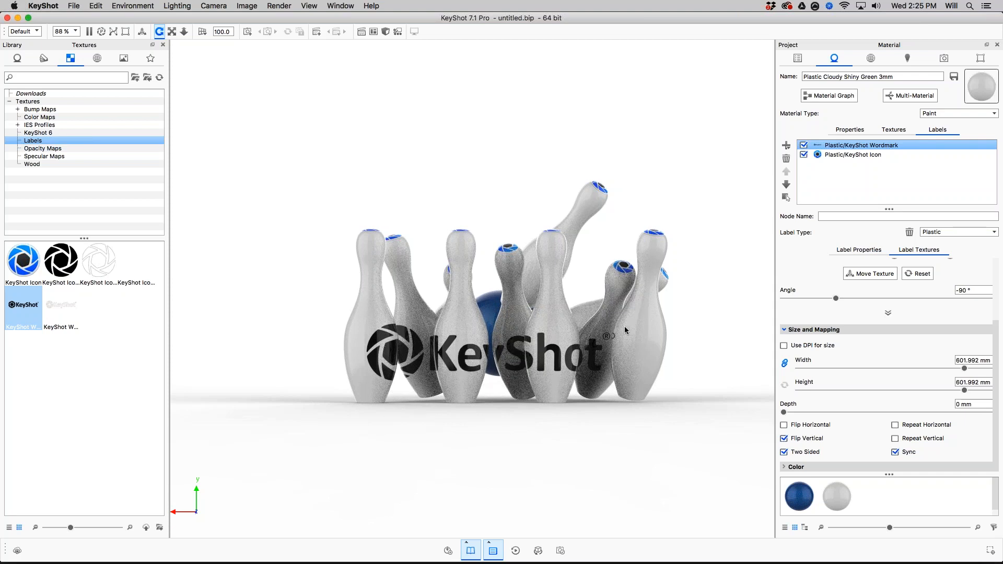
{"action": "scroll", "coordinate": [903, 281], "scroll_direction": "up", "scroll_amount": 3}
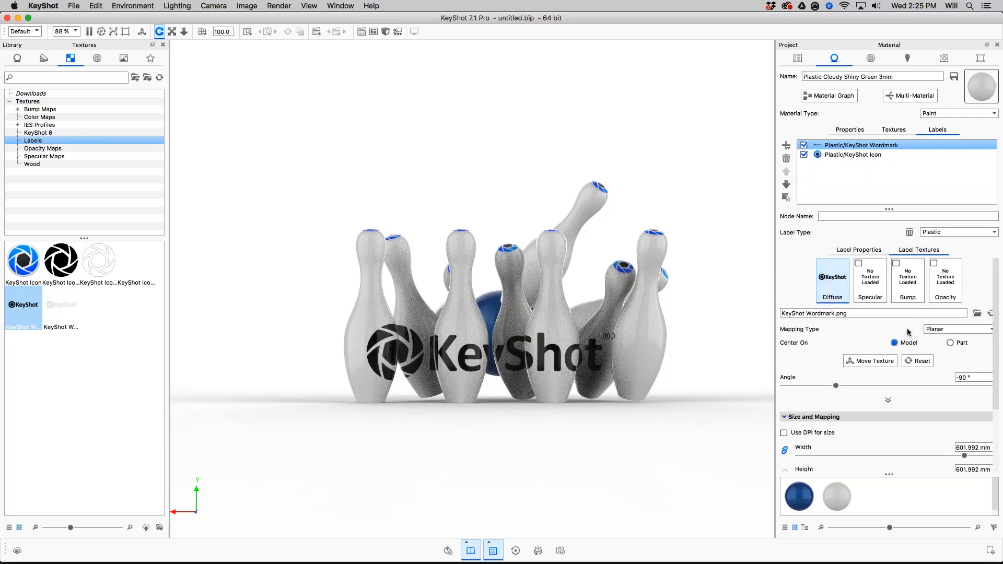
{"action": "left_click_drag", "start_coordinate": [608, 286], "coordinate": [718, 464]}
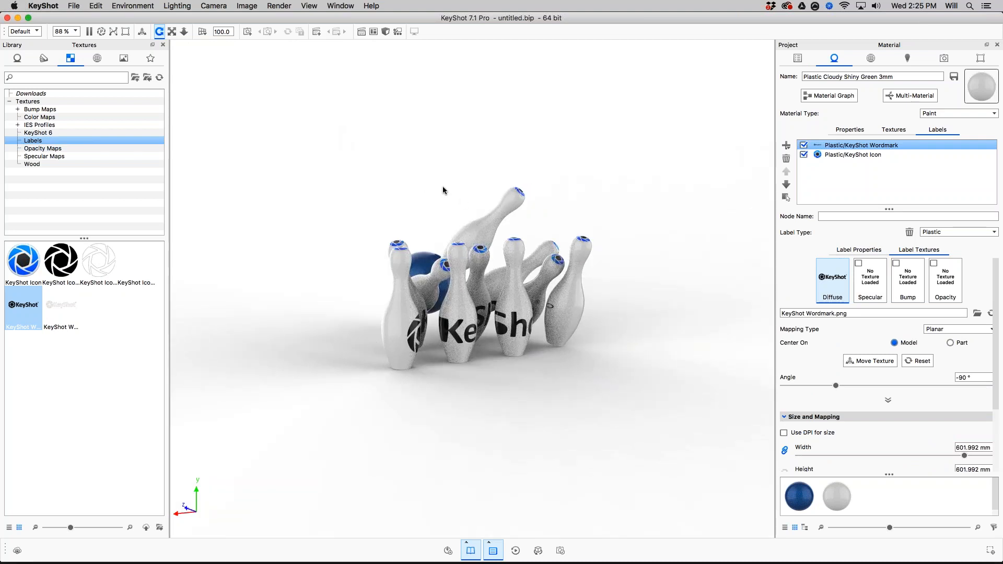
Step: Hide the KeyShot Wordmark label, keeping the KeyShot Icon label enabled
{"action": "left_click_drag", "start_coordinate": [444, 211], "coordinate": [684, 397]}
{"action": "left_click", "coordinate": [802, 153], "text": "shift"}
{"action": "left_click", "coordinate": [804, 146]}
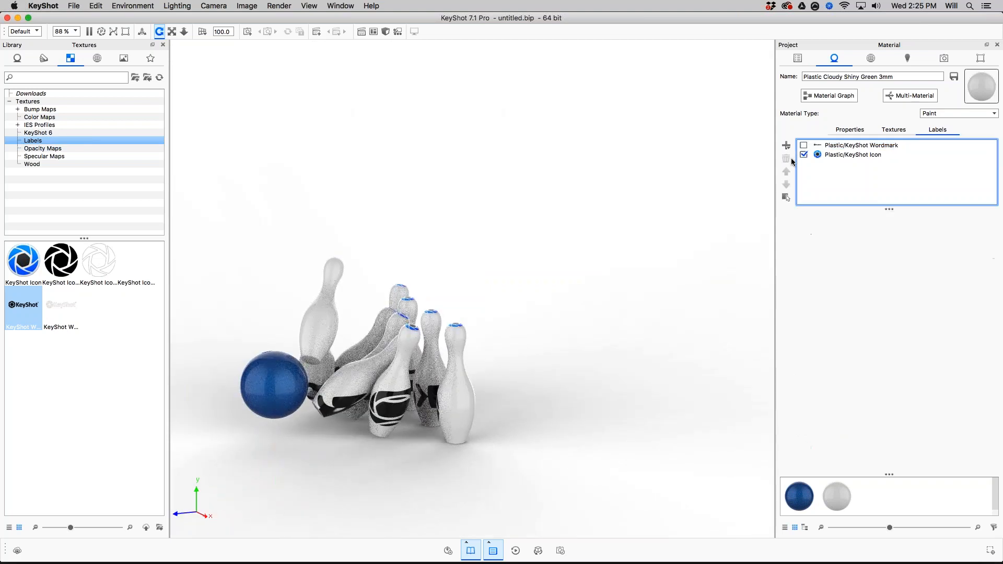
Step: Add KeyShot Icon Black as a label on the upright pin beside the group, scale it to 89.72 mm and accept the placement
{"action": "left_click_drag", "start_coordinate": [342, 466], "coordinate": [194, 331]}
{"action": "left_click_drag", "start_coordinate": [67, 260], "coordinate": [536, 378]}
{"action": "left_click", "coordinate": [644, 406]}
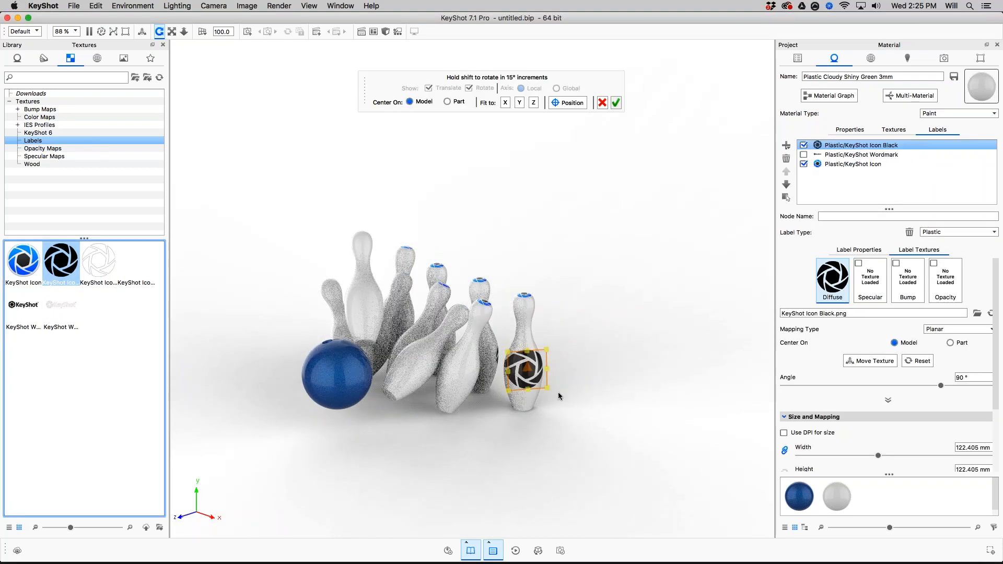
{"action": "left_click_drag", "start_coordinate": [571, 402], "coordinate": [522, 392]}
{"action": "left_click_drag", "start_coordinate": [545, 352], "coordinate": [534, 378]}
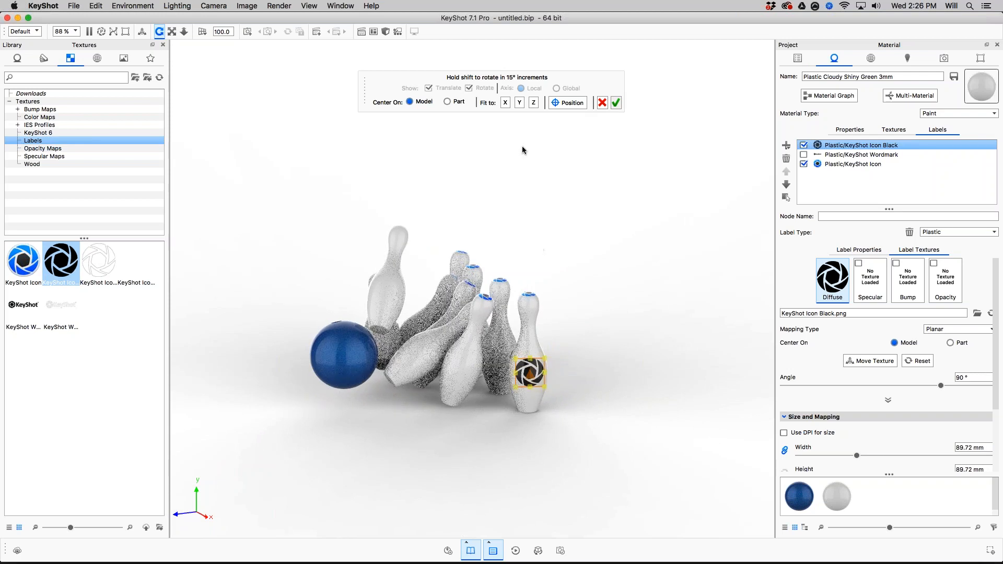
{"action": "left_click", "coordinate": [616, 104]}
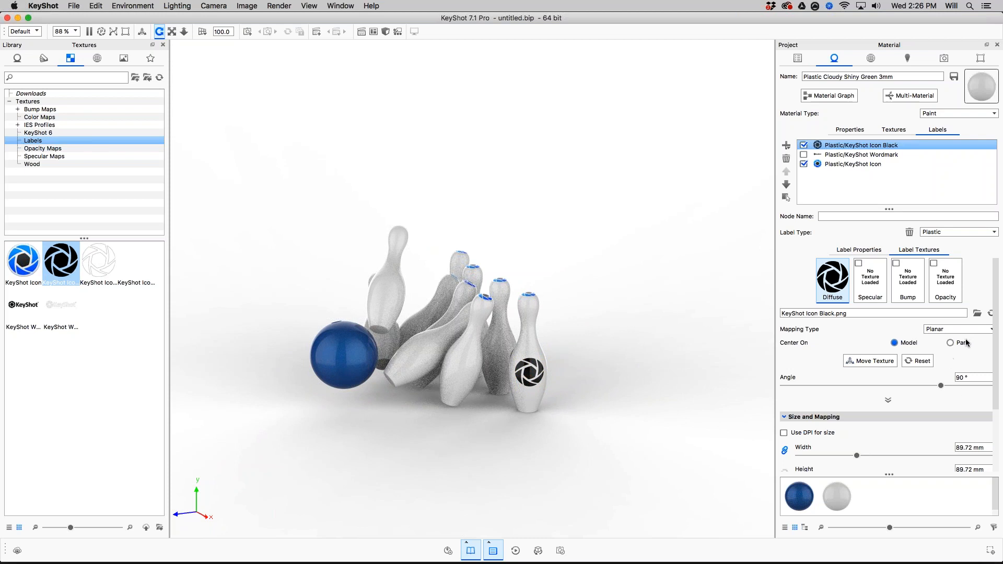
Step: Change the black icon label's mapping type to Cylinder and fit its mapping to the Y axis
{"action": "left_click", "coordinate": [936, 331]}
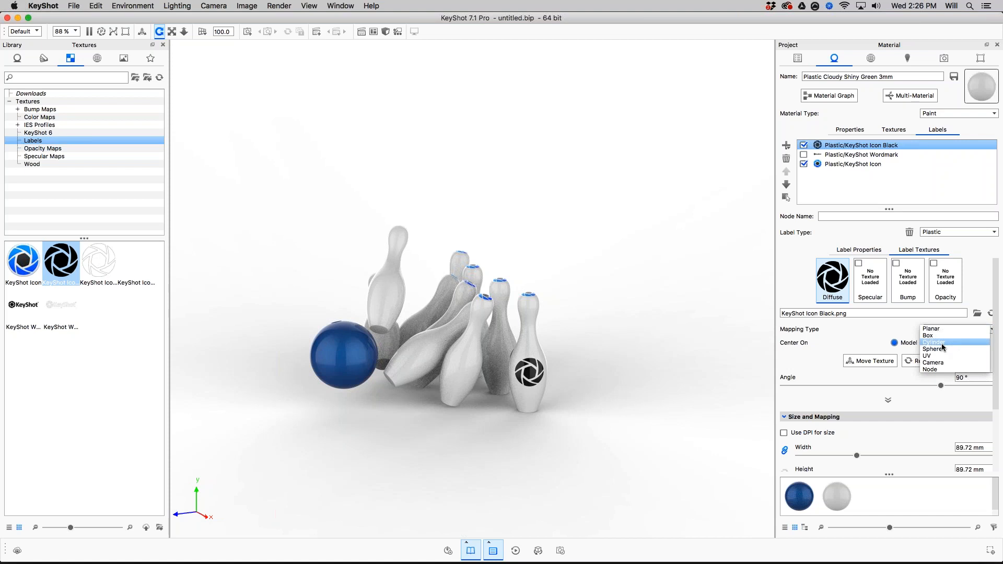
{"action": "left_click", "coordinate": [943, 345]}
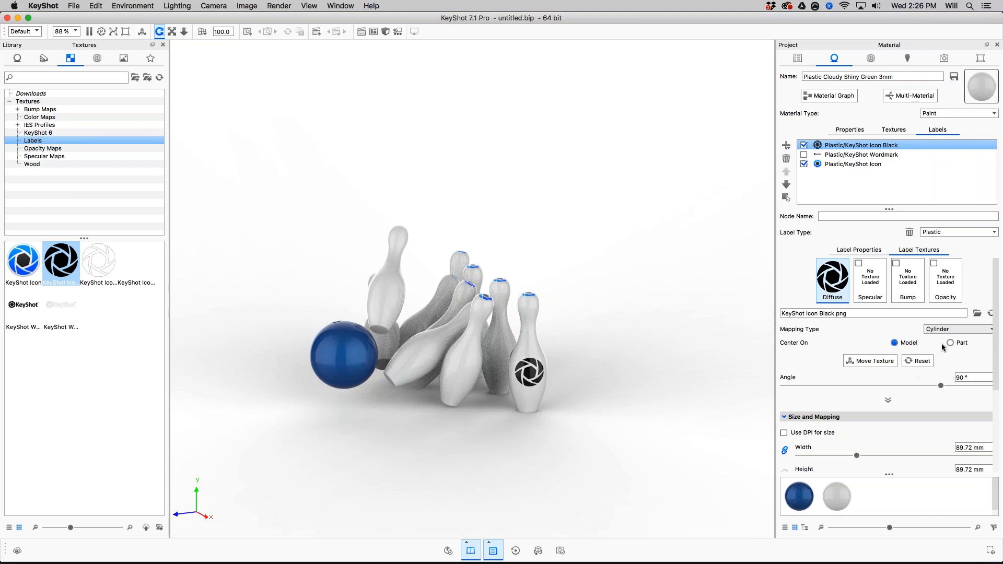
{"action": "left_click", "coordinate": [874, 361]}
{"action": "scroll", "coordinate": [728, 395], "scroll_direction": "down", "scroll_amount": 5}
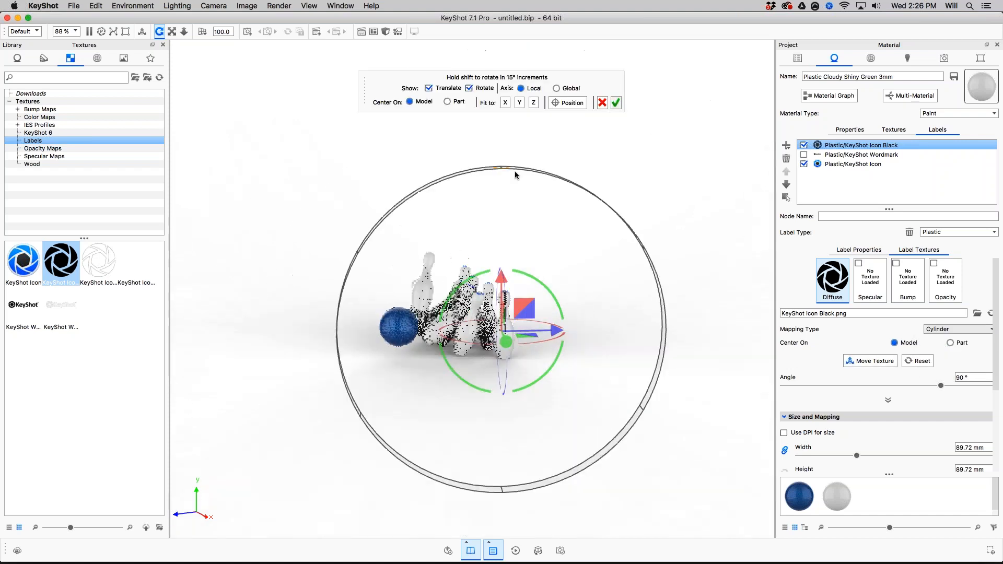
{"action": "left_click", "coordinate": [519, 103]}
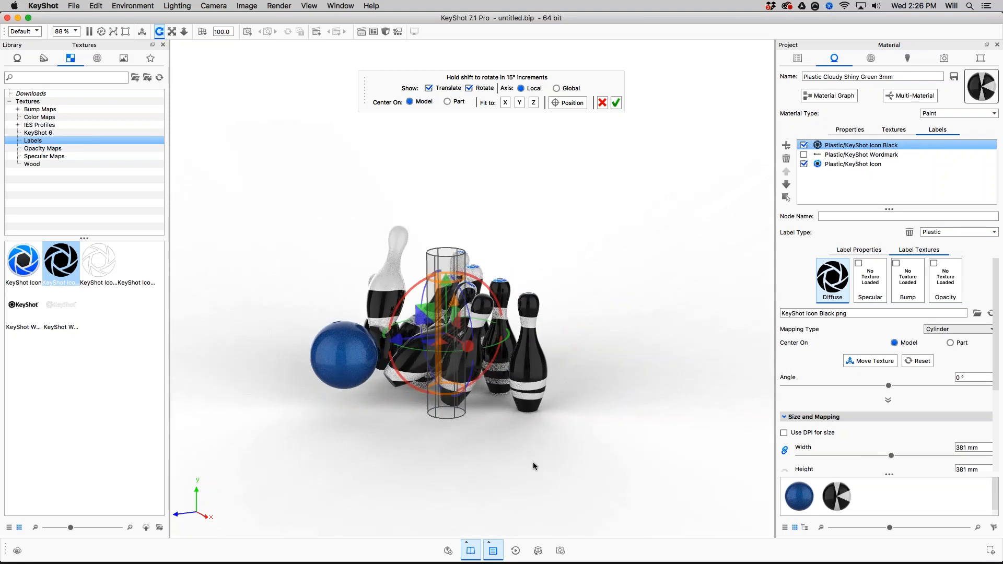
{"action": "mouse_move", "coordinate": [532, 463]}
{"action": "left_mouse_down"}
{"action": "mouse_move", "coordinate": [647, 463]}
{"action": "mouse_move", "coordinate": [533, 468]}
{"action": "left_mouse_up"}
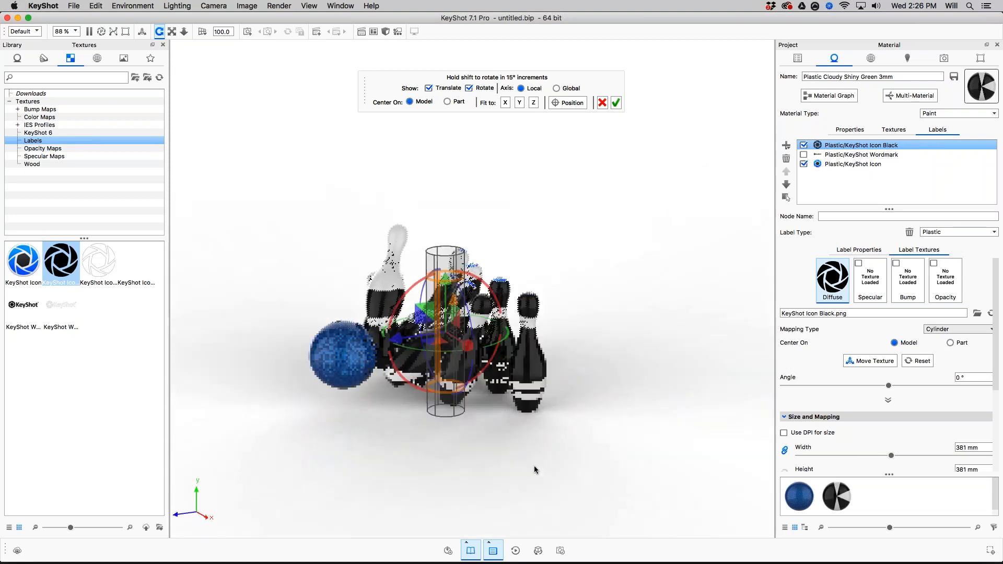
Step: Center the cylindrical mapping on the part and reduce its linked width and height to 118.4 mm
{"action": "left_click", "coordinate": [447, 102]}
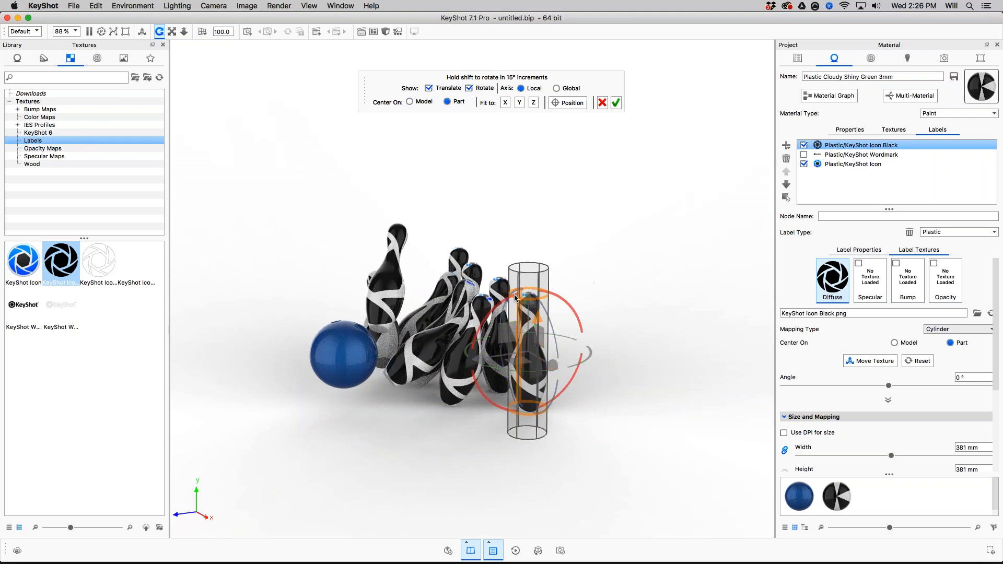
{"action": "left_click_drag", "start_coordinate": [607, 277], "coordinate": [606, 315]}
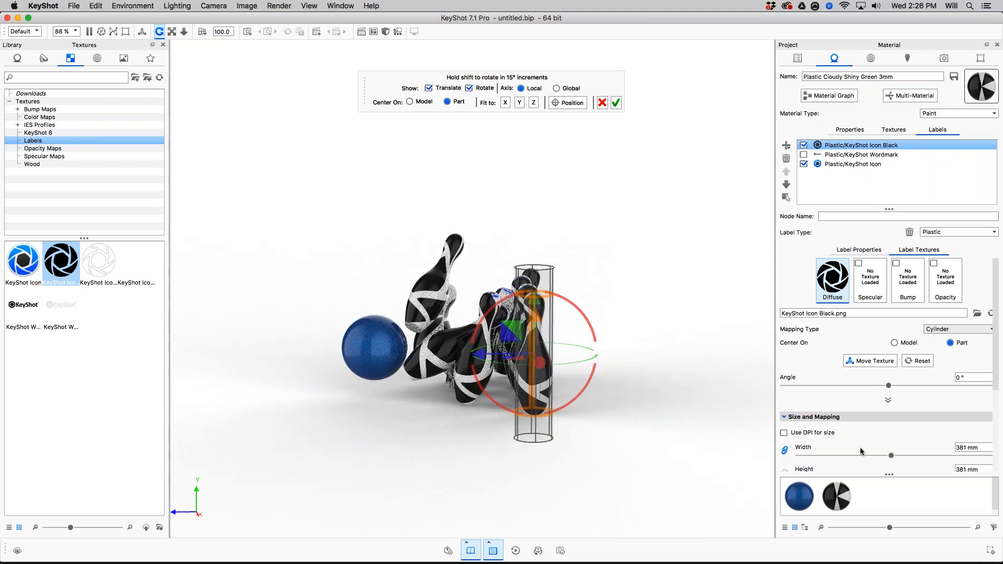
{"action": "left_click_drag", "start_coordinate": [890, 457], "coordinate": [828, 455]}
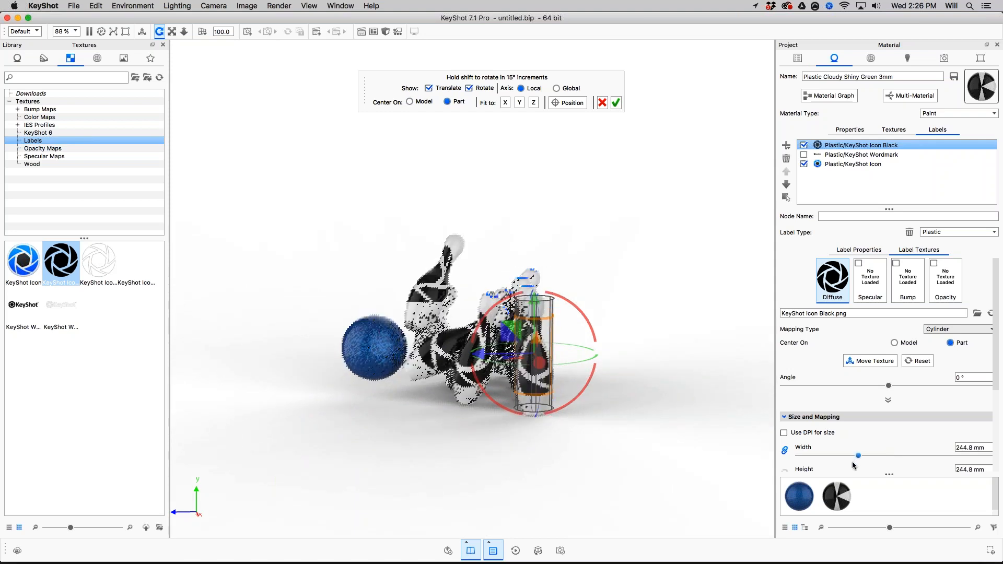
Step: Move the black icon label down along its vertical axis onto the pin's wide belly and accept the placement
{"action": "left_click_drag", "start_coordinate": [634, 410], "coordinate": [712, 459]}
{"action": "scroll", "coordinate": [712, 460], "scroll_direction": "up", "scroll_amount": 5}
{"action": "middle_click_drag", "start_coordinate": [657, 374], "coordinate": [574, 200]}
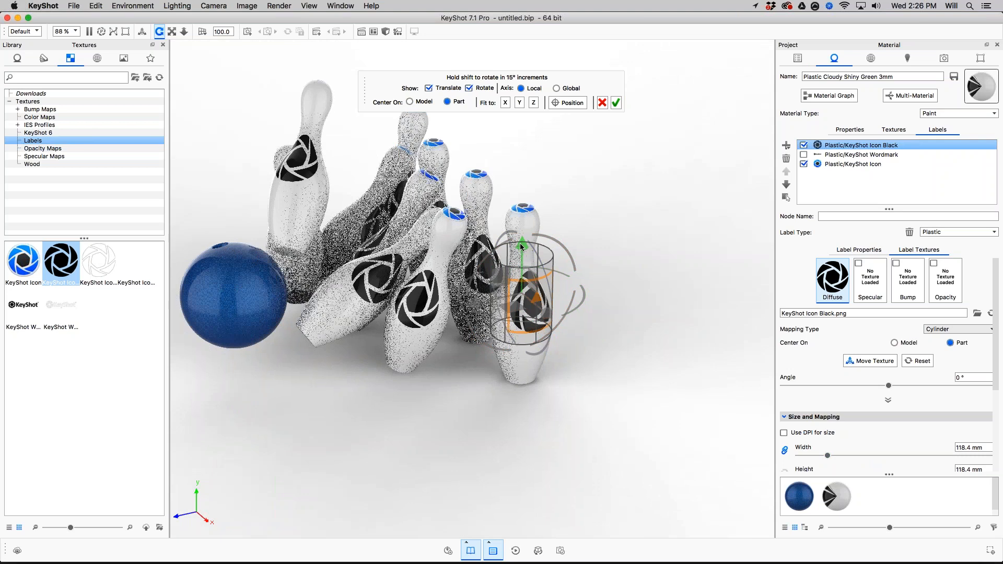
{"action": "left_click_drag", "start_coordinate": [521, 244], "coordinate": [522, 289]}
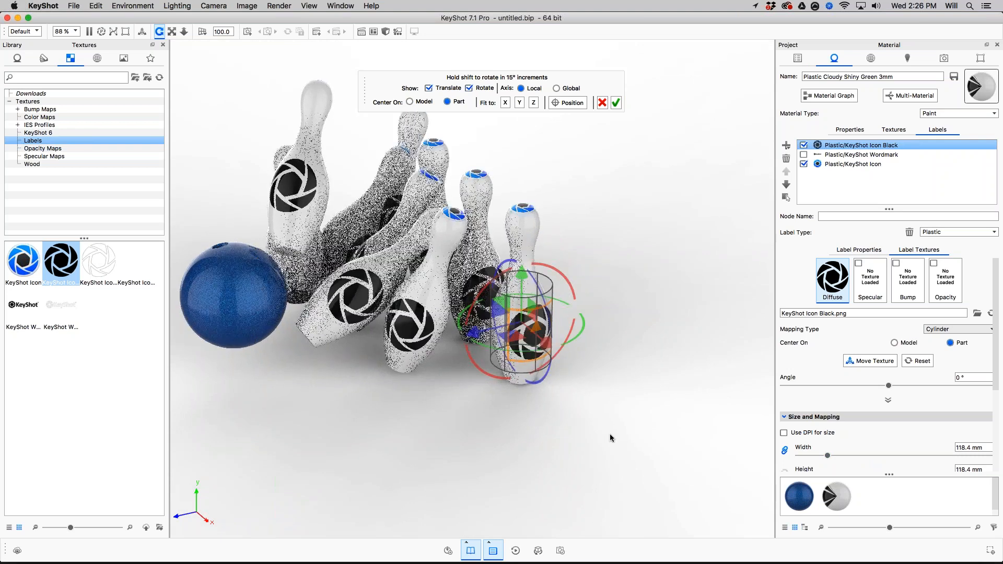
{"action": "scroll", "coordinate": [612, 437], "scroll_direction": "up", "scroll_amount": 5}
{"action": "left_click_drag", "start_coordinate": [668, 415], "coordinate": [547, 270]}
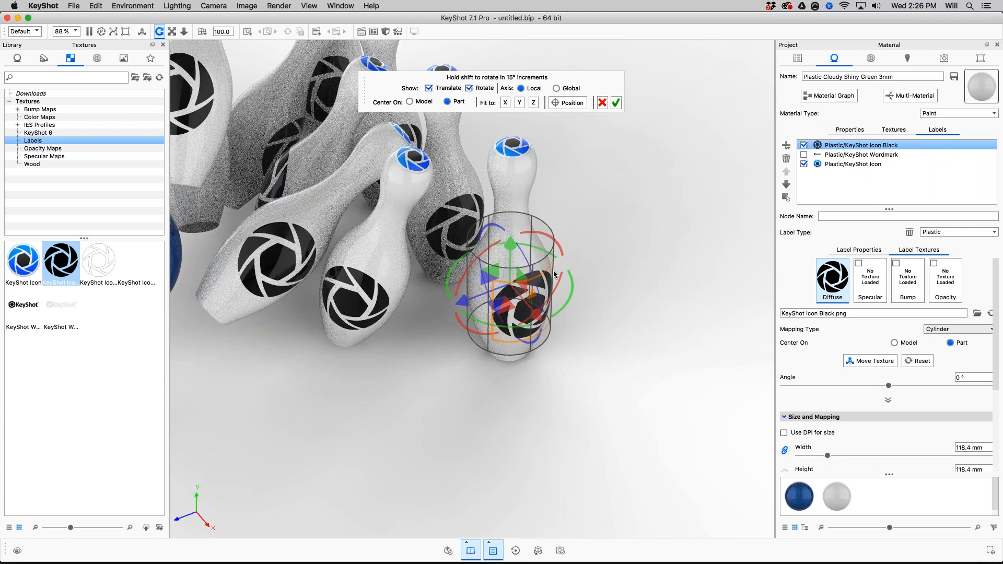
{"action": "scroll", "coordinate": [877, 457], "scroll_direction": "down", "scroll_amount": 3}
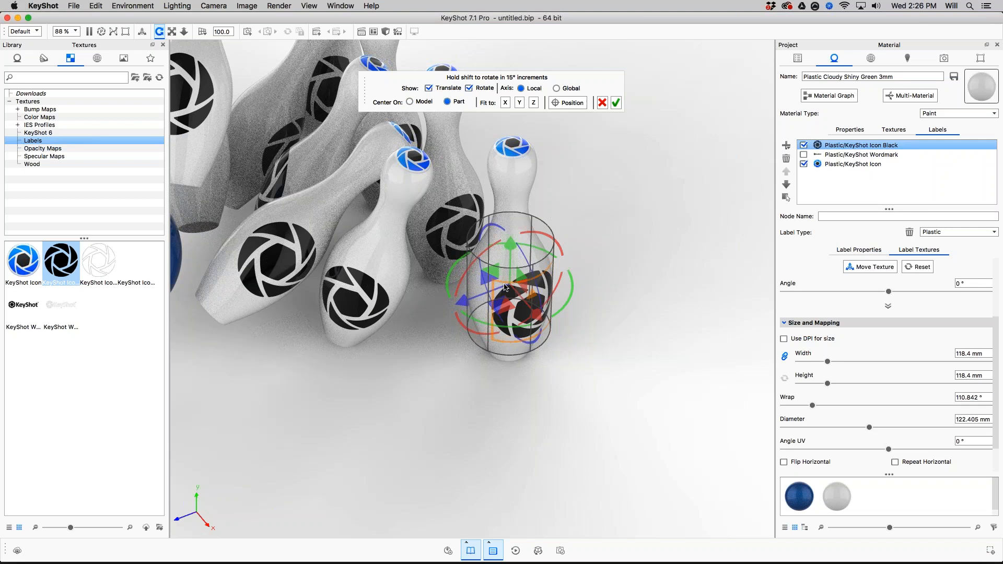
{"action": "left_click", "coordinate": [616, 103]}
Step: Review the black icon labels across all the pins and collapse the label's size and mapping settings
{"action": "scroll", "coordinate": [581, 378], "scroll_direction": "down", "scroll_amount": 3}
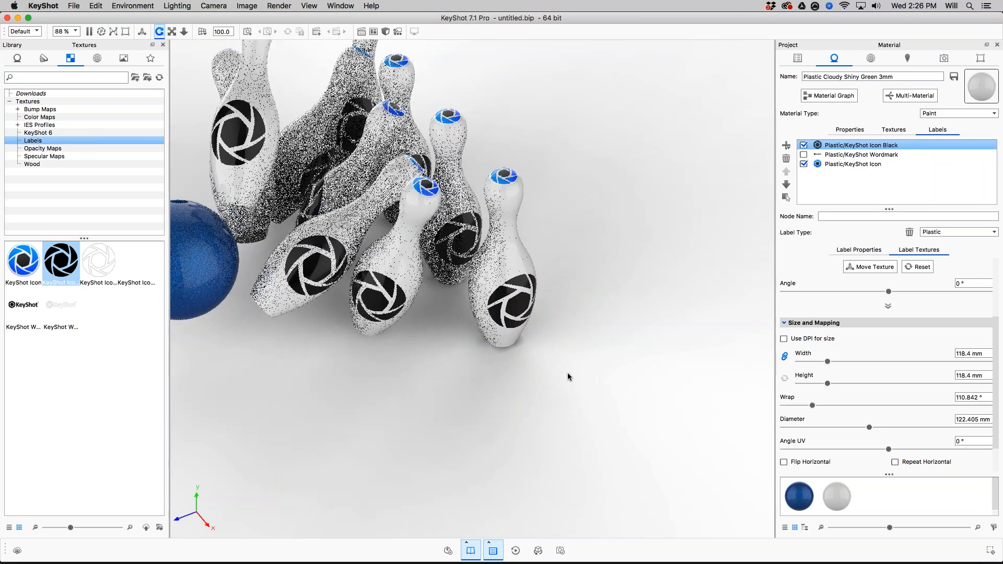
{"action": "left_click_drag", "start_coordinate": [646, 349], "coordinate": [651, 378]}
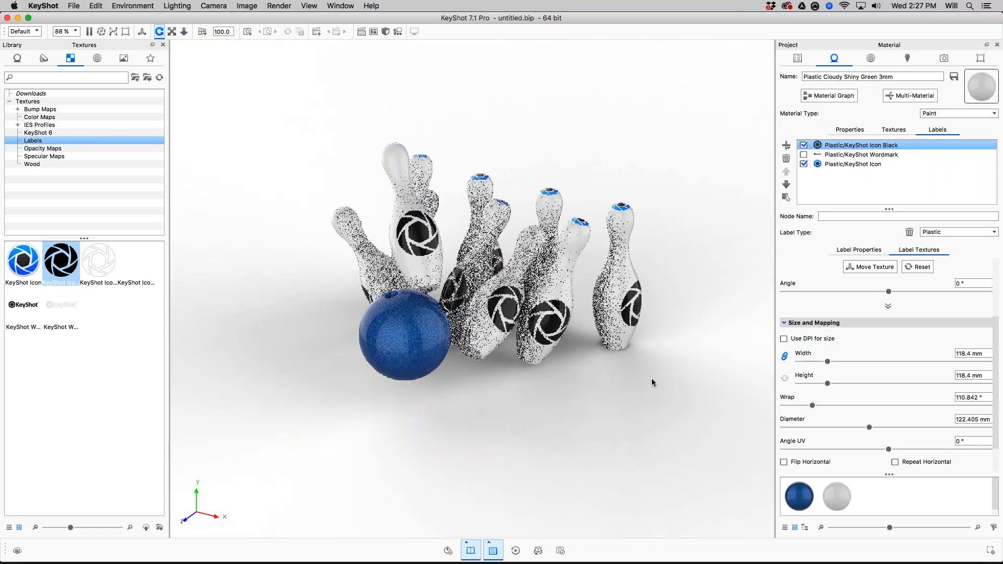
{"action": "left_click", "coordinate": [888, 306]}
{"action": "left_click", "coordinate": [889, 415]}
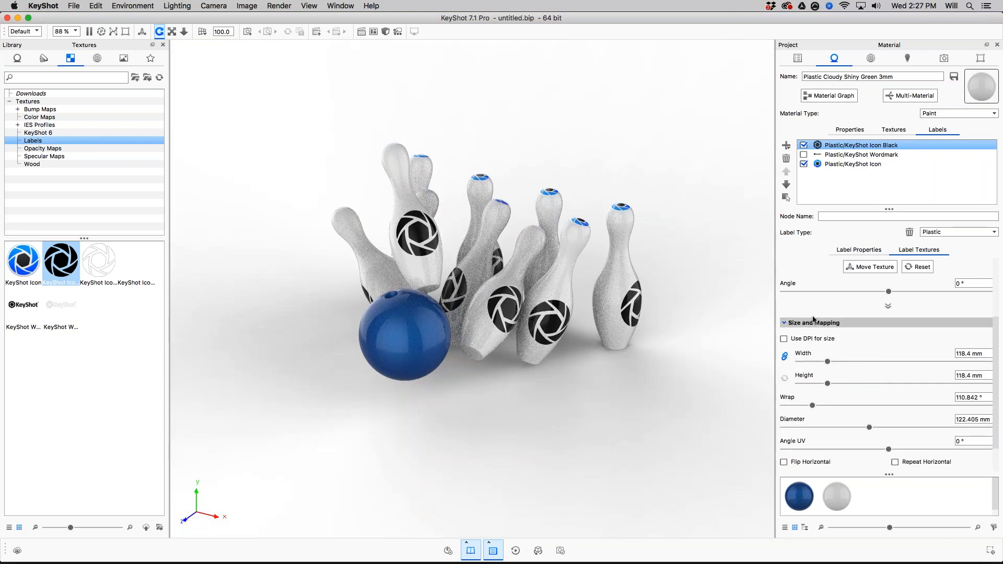
{"action": "left_click", "coordinate": [795, 320]}
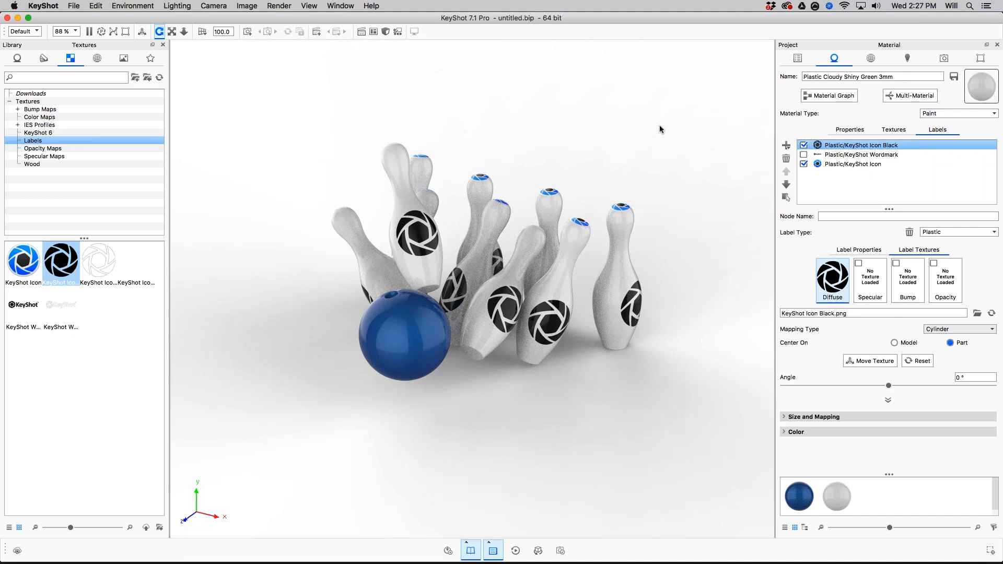
Step: Change the scene's background color to a light grey of RGB 222, 222, 222
{"action": "middle_click_drag", "start_coordinate": [619, 97], "coordinate": [574, 119]}
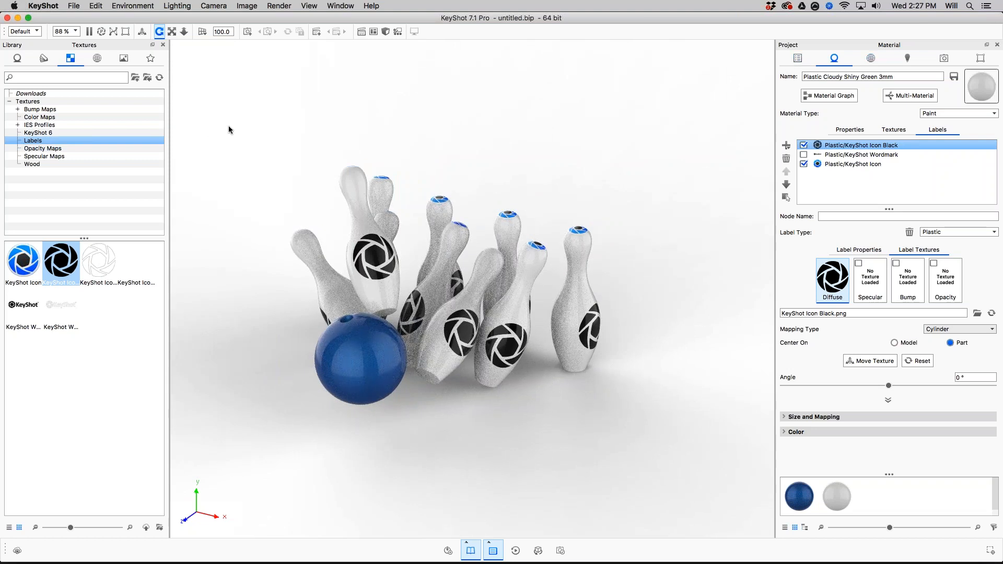
{"action": "left_click", "coordinate": [870, 60]}
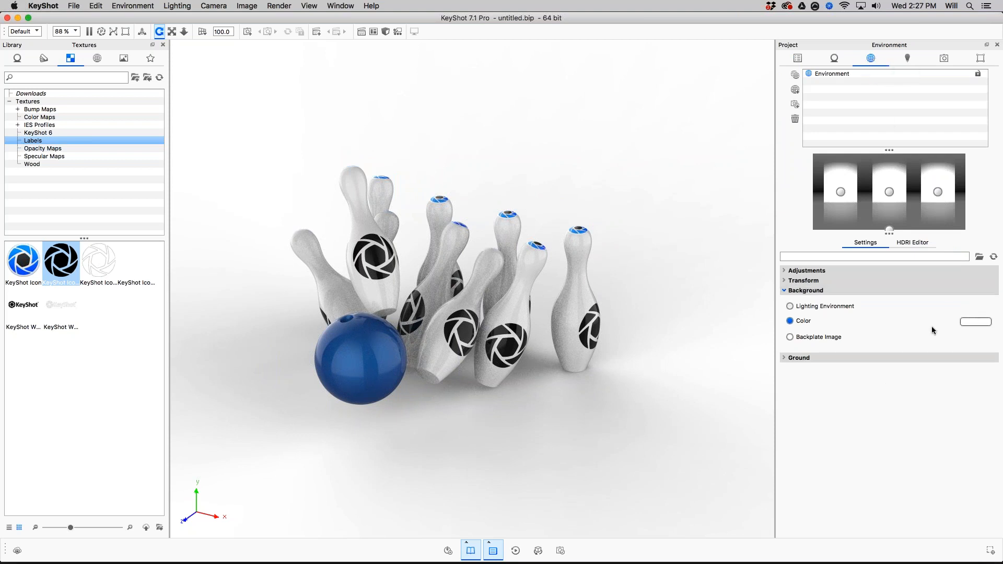
{"action": "left_click", "coordinate": [974, 322]}
{"action": "left_click_drag", "start_coordinate": [868, 211], "coordinate": [853, 237]}
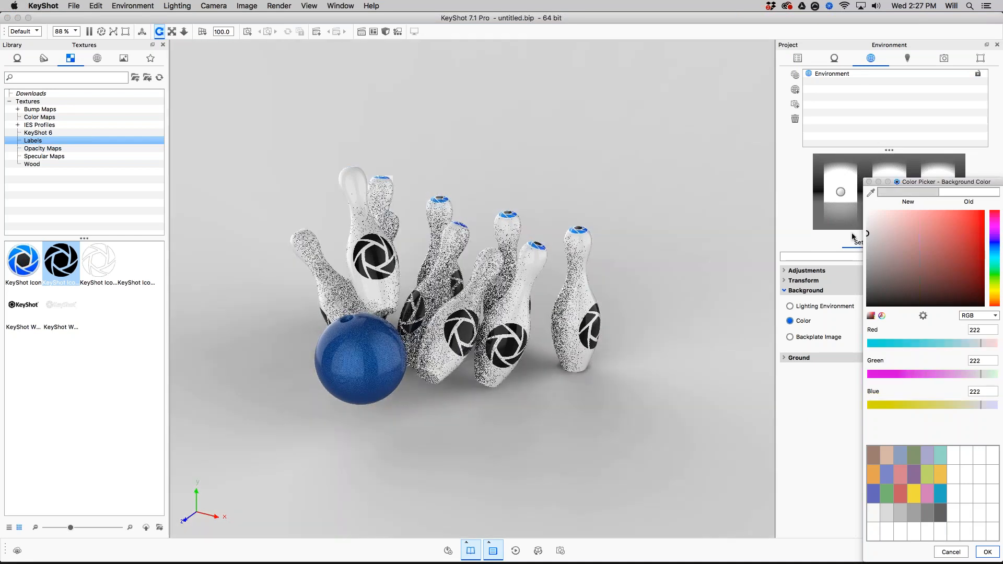
{"action": "left_click", "coordinate": [988, 552]}
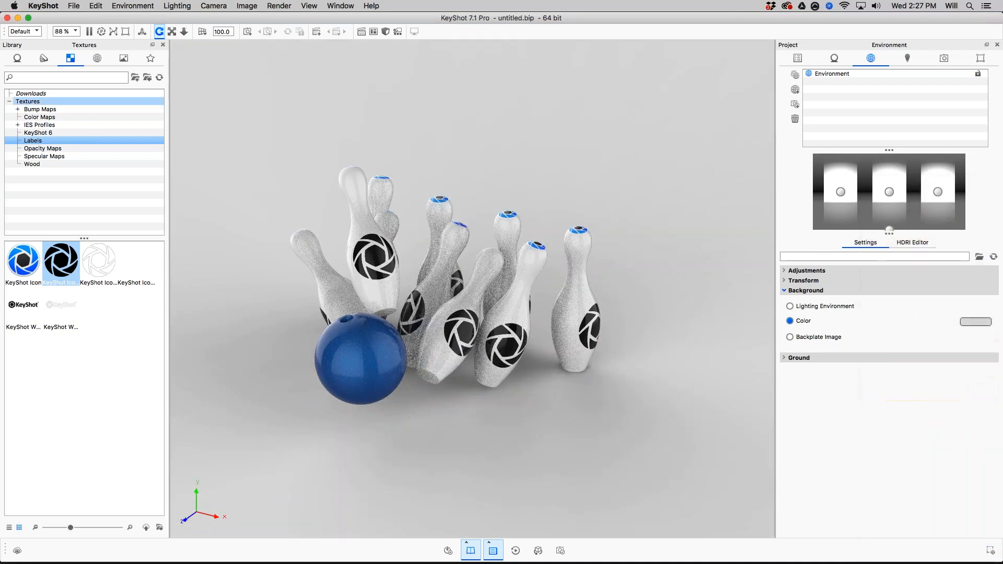
Step: Light the scene with the interior environment Aversis_Bathroom_3k and set the background to Lighting Environment
{"action": "left_click", "coordinate": [97, 59]}
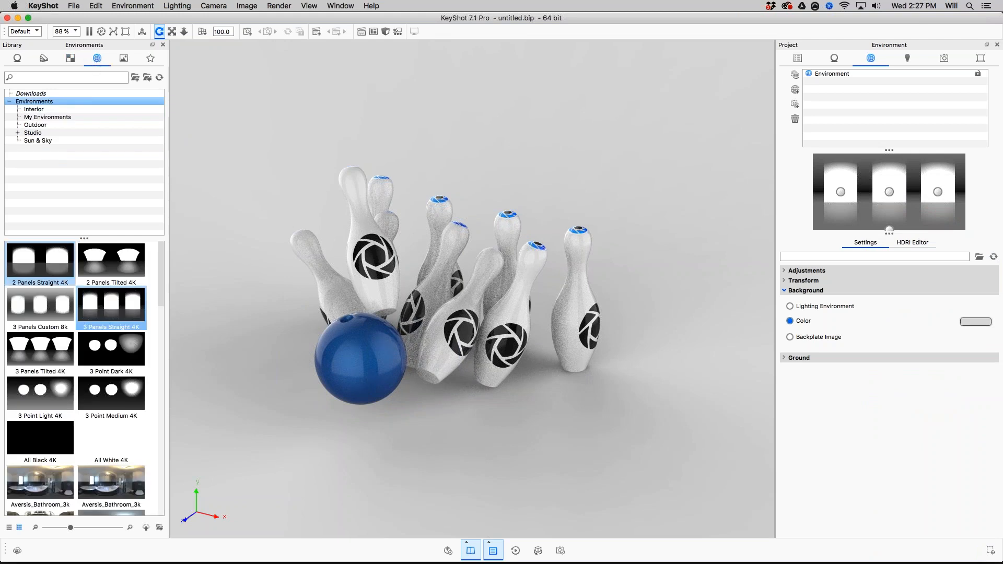
{"action": "left_click", "coordinate": [48, 110]}
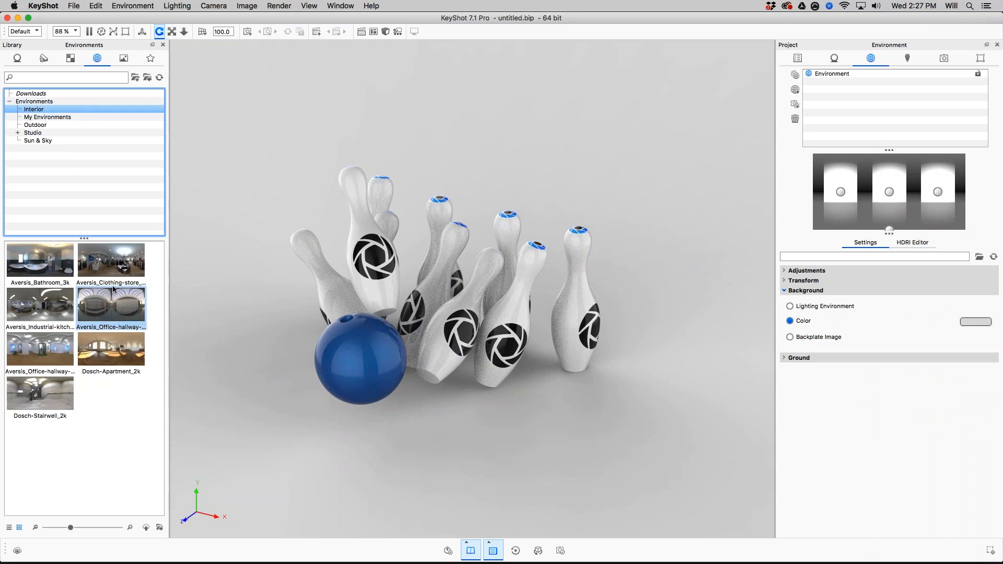
{"action": "mouse_move", "coordinate": [21, 267]}
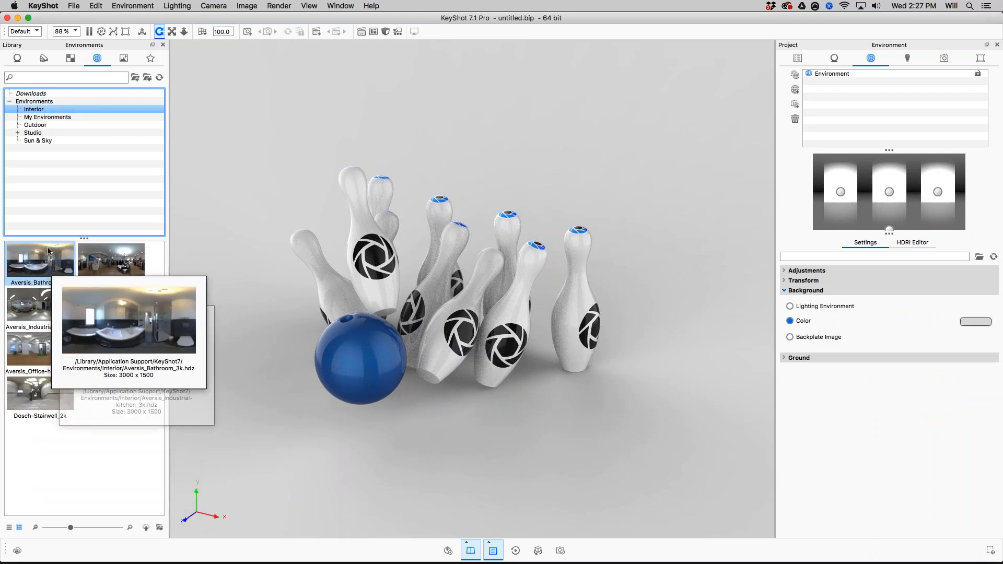
{"action": "mouse_move", "coordinate": [66, 263]}
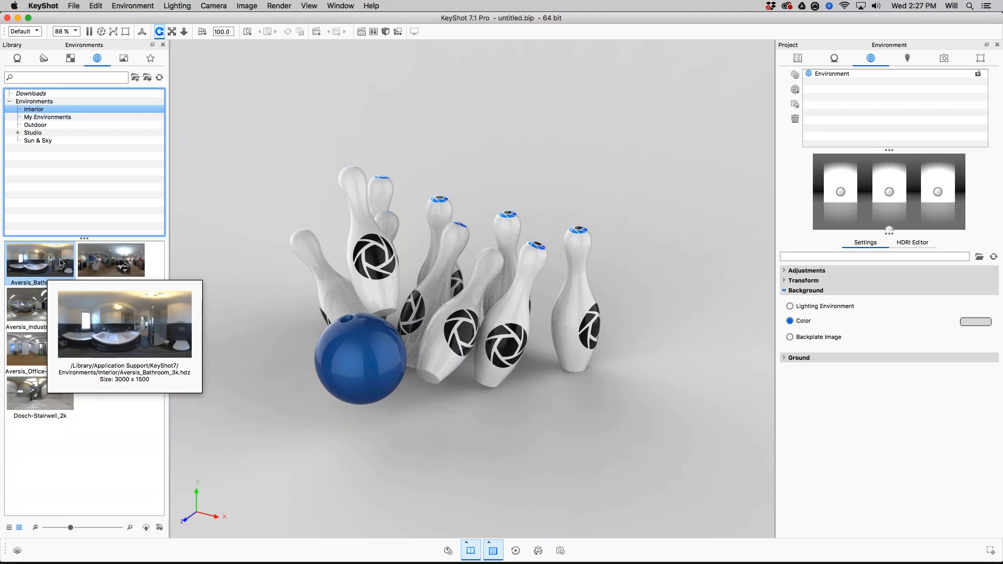
{"action": "left_click_drag", "start_coordinate": [64, 269], "coordinate": [305, 362]}
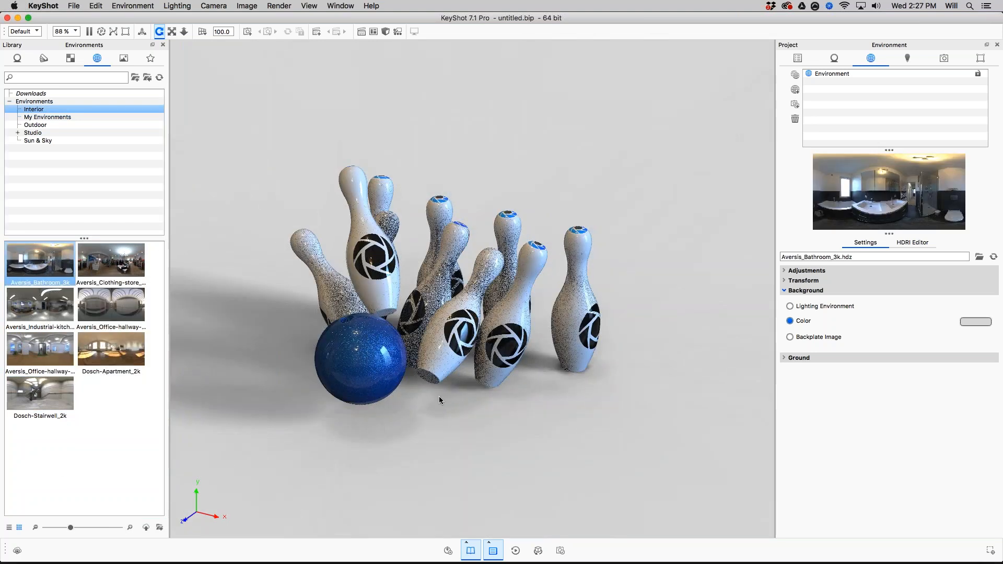
{"action": "left_click", "coordinate": [807, 307]}
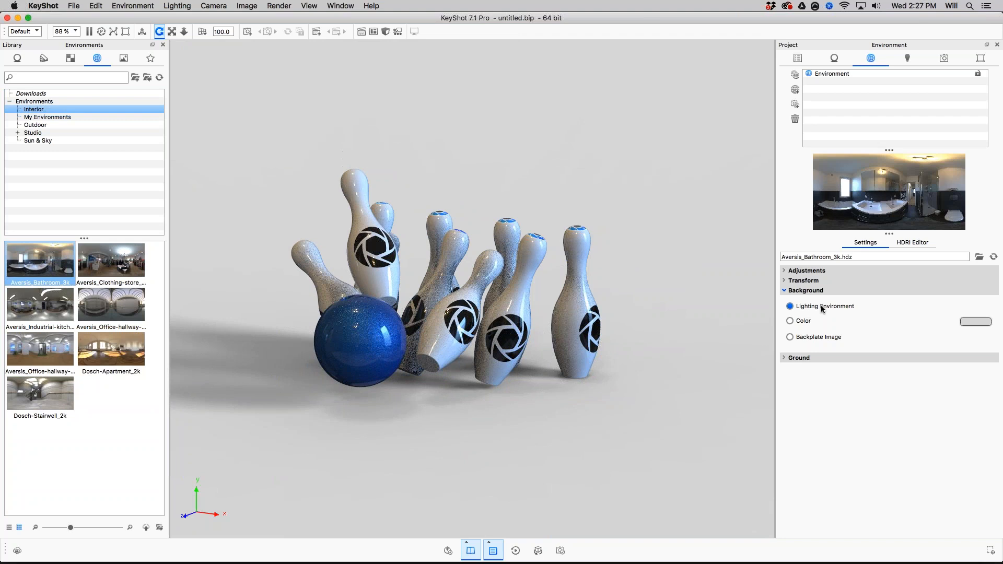
{"action": "scroll", "coordinate": [643, 334], "scroll_direction": "down", "scroll_amount": 5}
{"action": "left_click_drag", "start_coordinate": [628, 350], "coordinate": [546, 298]}
{"action": "scroll", "coordinate": [547, 298], "scroll_direction": "up", "scroll_amount": 6}
{"action": "scroll", "coordinate": [547, 298], "scroll_direction": "up", "scroll_amount": 2}
Step: Try the office hallway interiors on the scene, ending with Aversis_Office-hallway-white_3k, and view the pins against it
{"action": "left_click_drag", "start_coordinate": [111, 305], "coordinate": [339, 295]}
{"action": "left_click", "coordinate": [48, 350]}
{"action": "left_click_drag", "start_coordinate": [48, 350], "coordinate": [293, 408]}
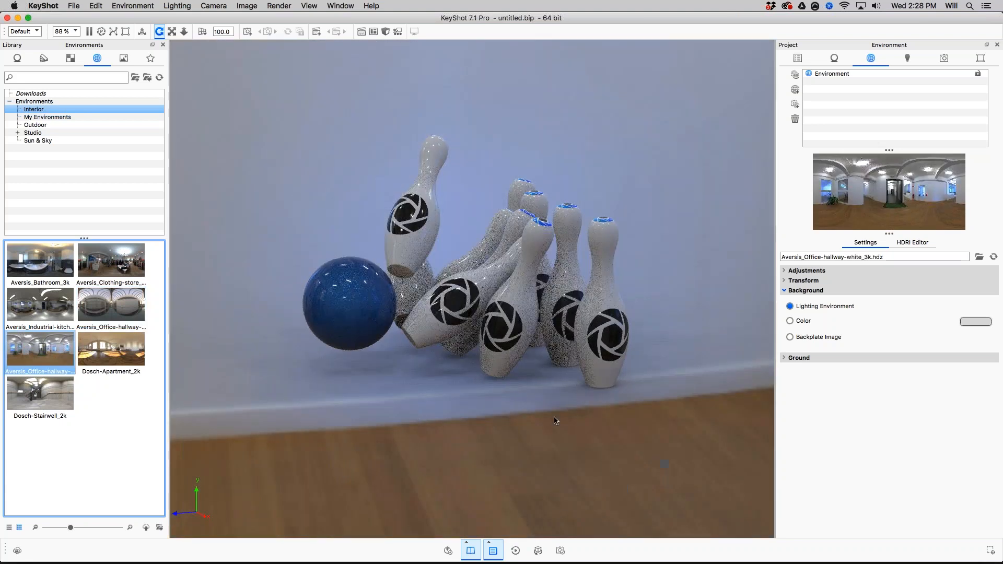
{"action": "left_click_drag", "start_coordinate": [554, 417], "coordinate": [590, 344]}
{"action": "scroll", "coordinate": [590, 345], "scroll_direction": "up", "scroll_amount": 3}
{"action": "scroll", "coordinate": [590, 343], "scroll_direction": "down", "scroll_amount": 3}
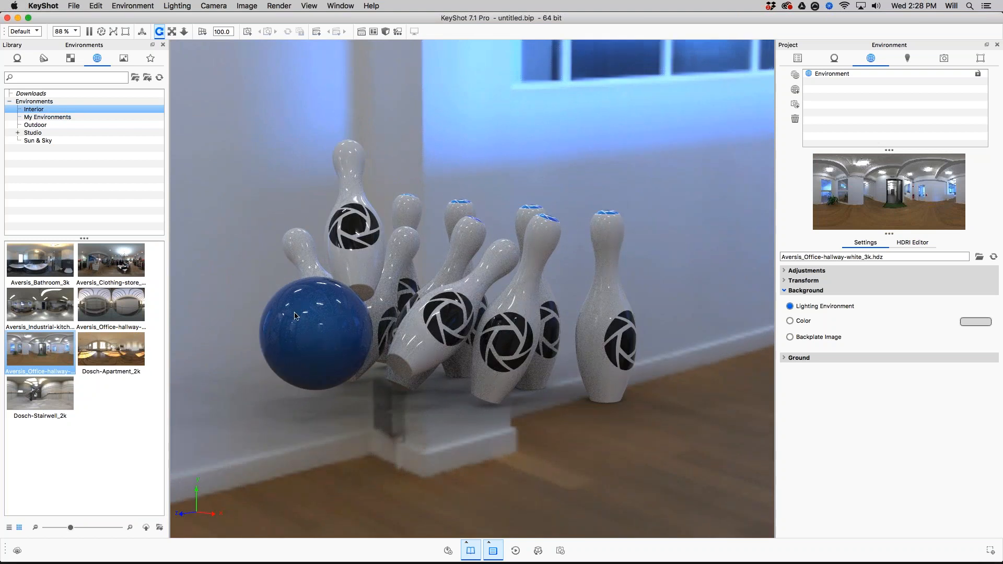
Step: Try the outdoor environments Aversis_City-alley-old_3k, Aversis_Industrial-loading-bay_3k and Aversis_River-road_3k on the scene in turn
{"action": "left_click", "coordinate": [39, 117]}
{"action": "left_click", "coordinate": [40, 126]}
{"action": "left_click_drag", "start_coordinate": [40, 259], "coordinate": [275, 307]}
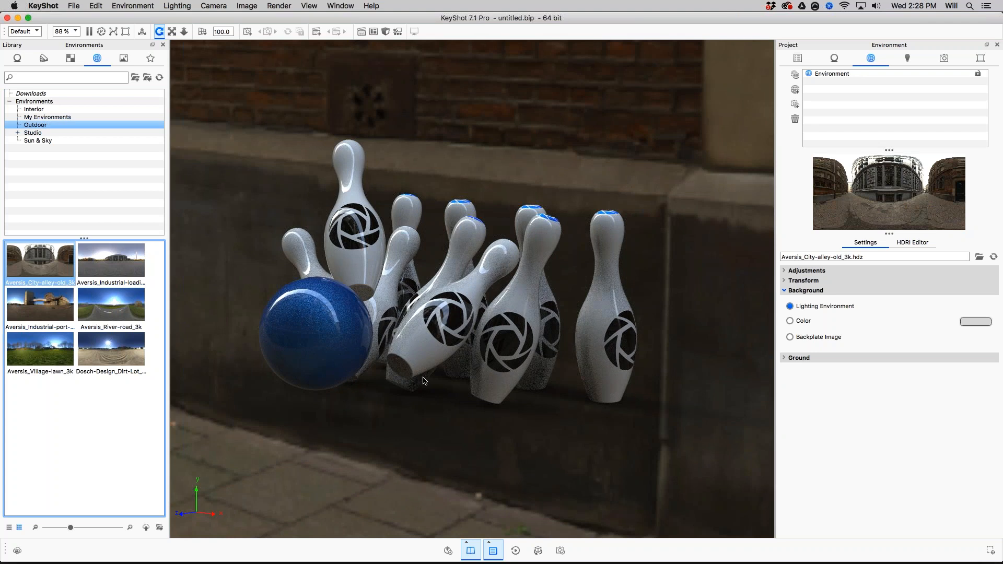
{"action": "left_click_drag", "start_coordinate": [111, 261], "coordinate": [355, 370]}
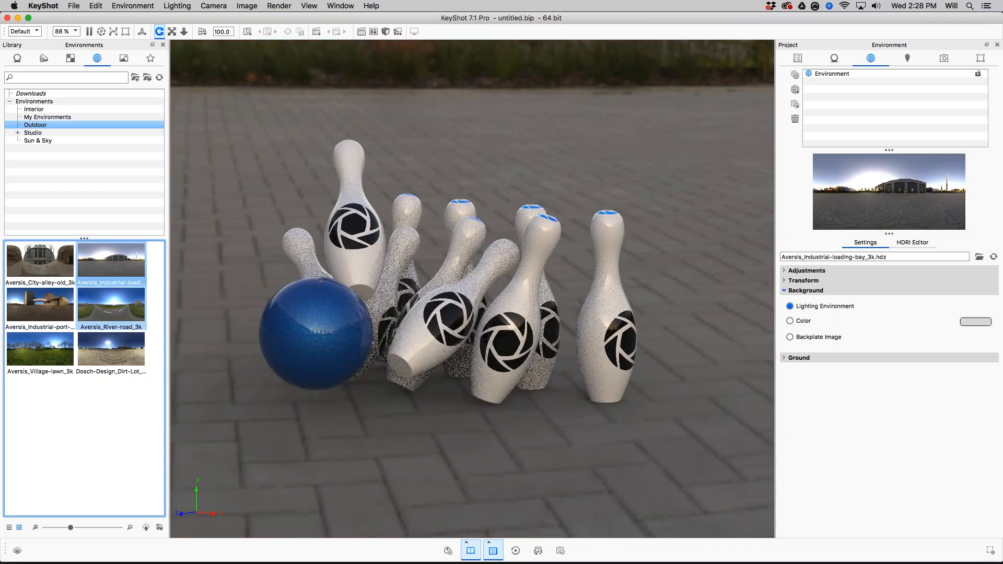
{"action": "left_click_drag", "start_coordinate": [111, 308], "coordinate": [387, 403]}
Step: Enlarge the library's thumbnail area and look through the Studio environments
{"action": "left_click", "coordinate": [36, 134]}
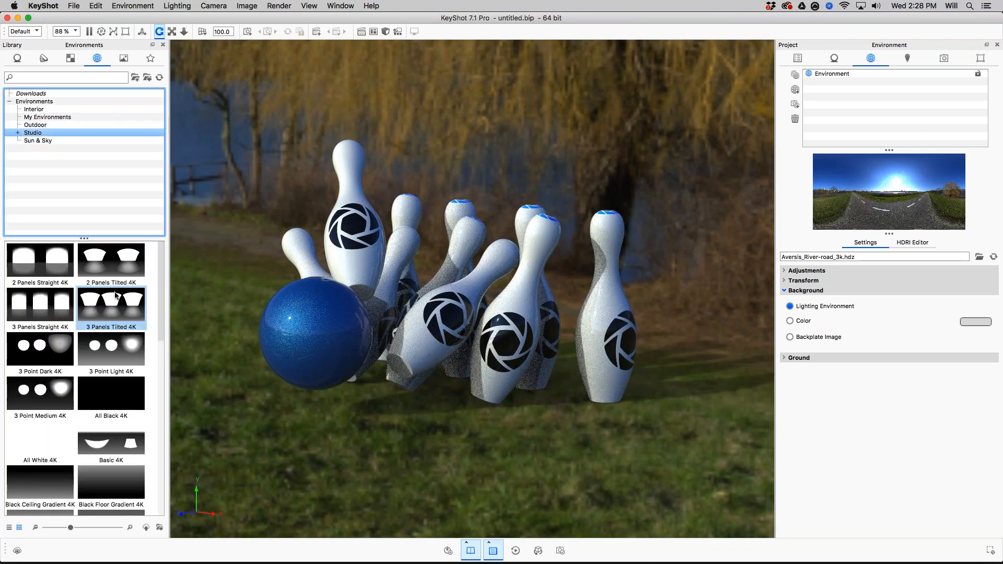
{"action": "left_click_drag", "start_coordinate": [85, 237], "coordinate": [85, 165]}
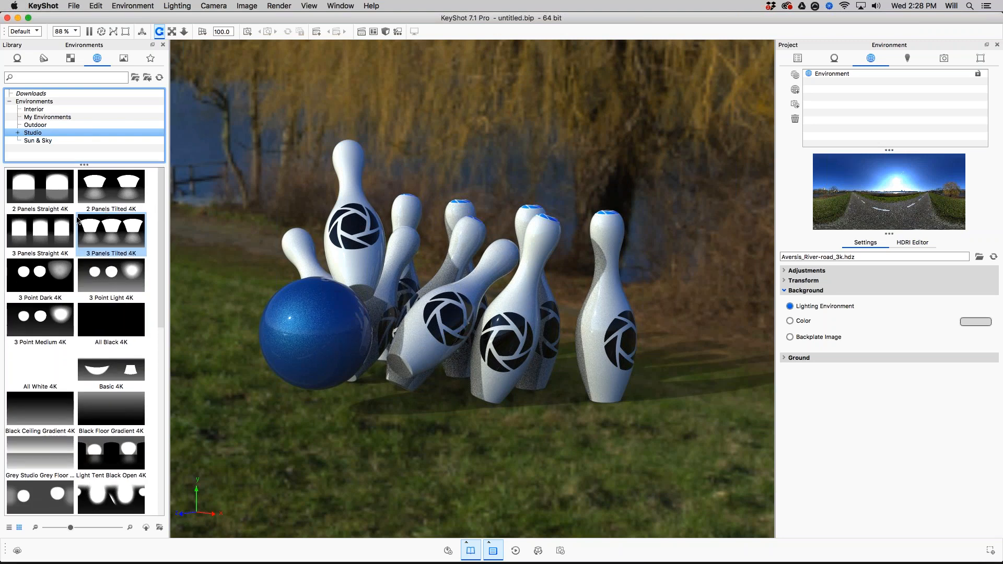
{"action": "mouse_move", "coordinate": [120, 194]}
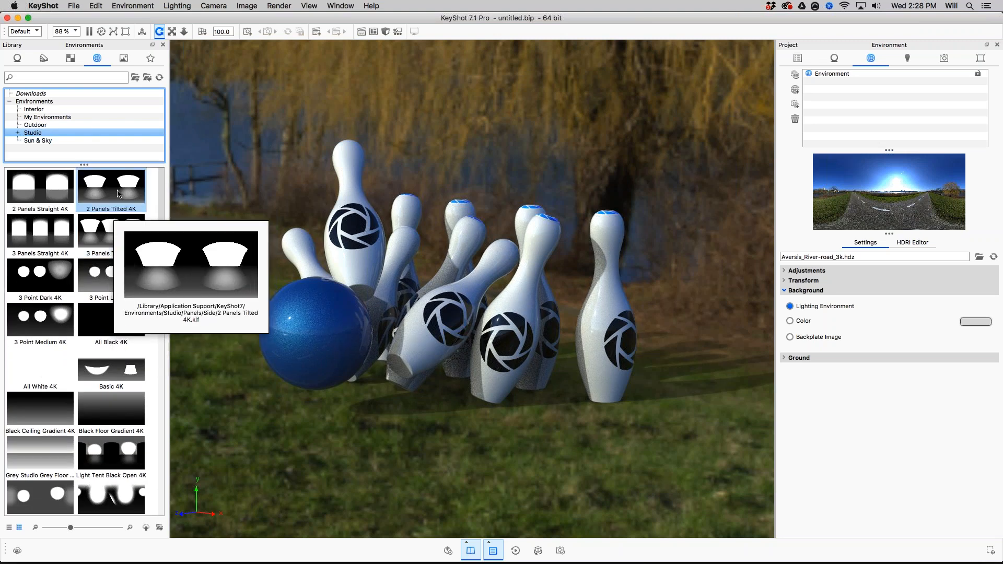
{"action": "scroll", "coordinate": [109, 235], "scroll_direction": "down", "scroll_amount": 5}
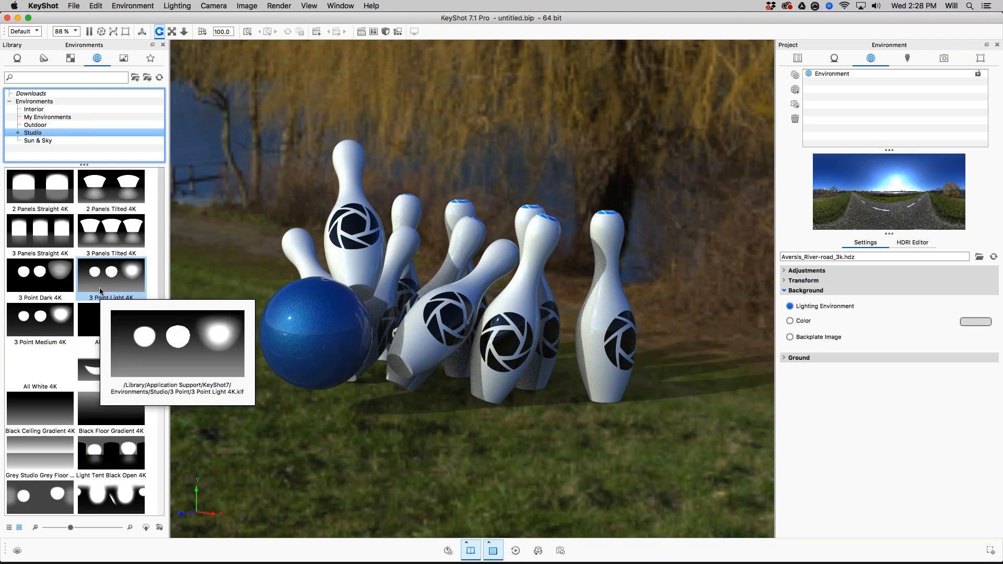
{"action": "scroll", "coordinate": [100, 287], "scroll_direction": "down", "scroll_amount": 3}
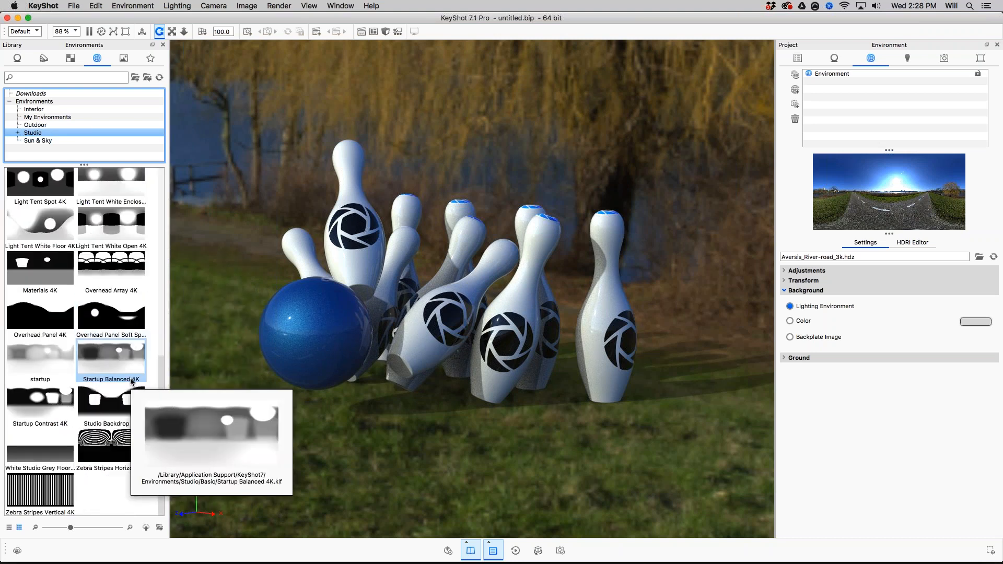
{"action": "scroll", "coordinate": [116, 308], "scroll_direction": "up", "scroll_amount": 10}
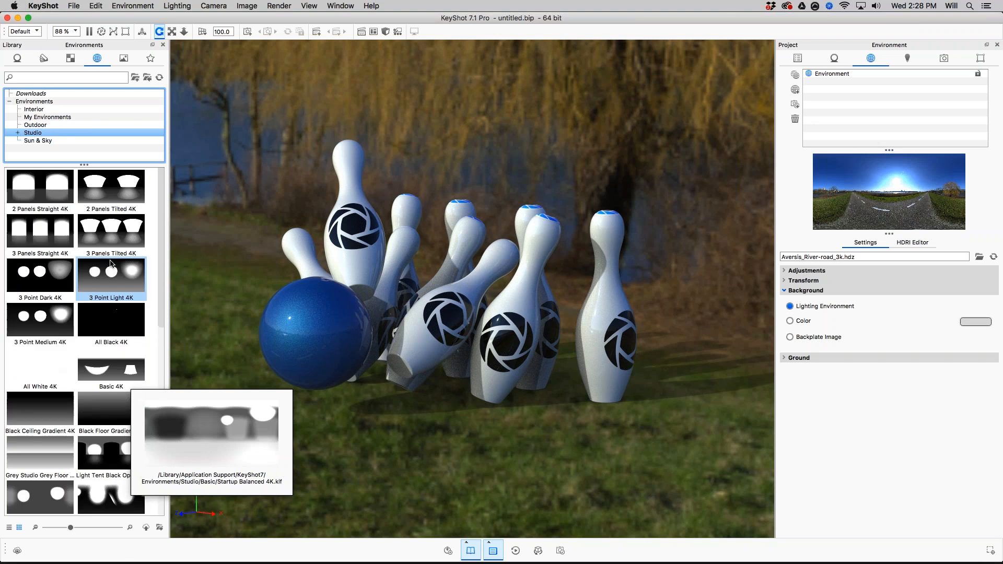
Step: Apply the outdoor environment Aversis_Industrial-loading-bay_3k to the scene and frame the pins and ball against it
{"action": "left_click", "coordinate": [39, 125]}
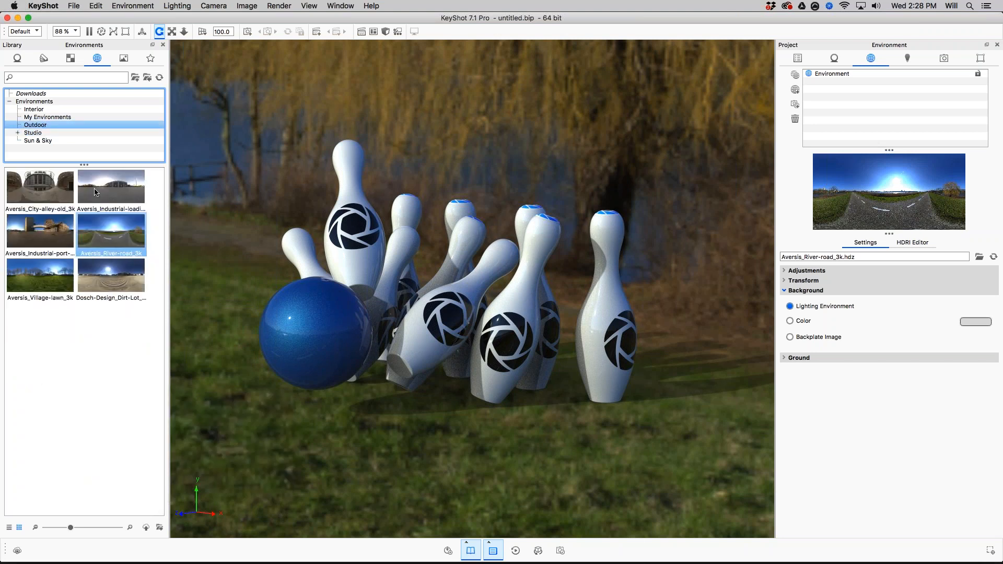
{"action": "left_click_drag", "start_coordinate": [143, 192], "coordinate": [701, 224]}
{"action": "scroll", "coordinate": [514, 190], "scroll_direction": "down", "scroll_amount": 5}
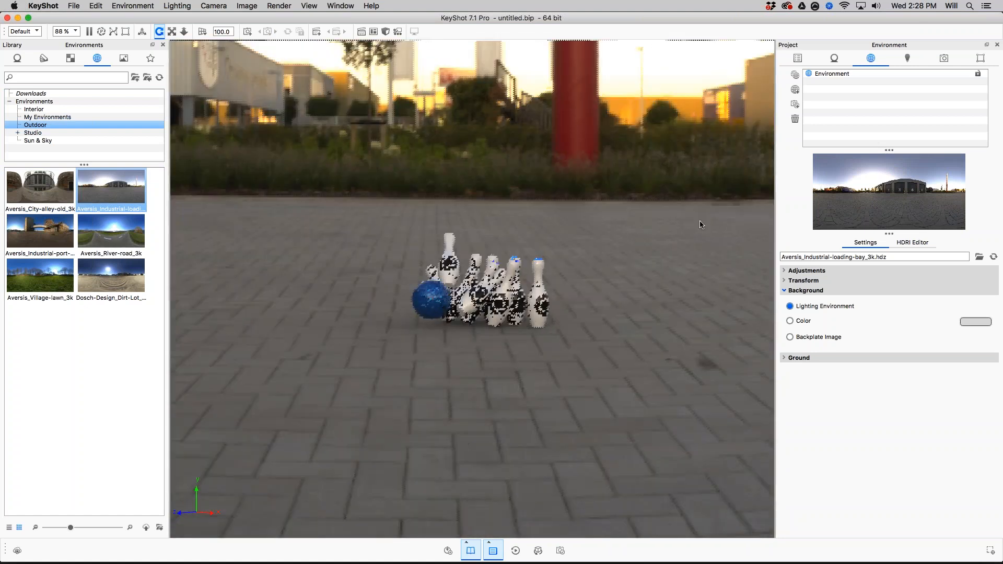
{"action": "scroll", "coordinate": [597, 253], "scroll_direction": "up", "scroll_amount": 8}
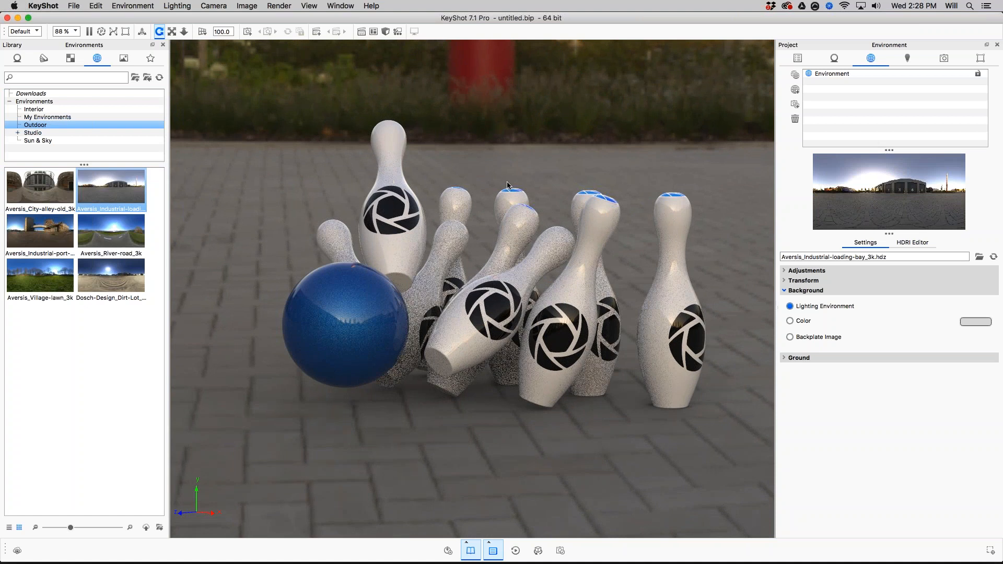
{"action": "middle_click_drag", "start_coordinate": [506, 181], "coordinate": [497, 198]}
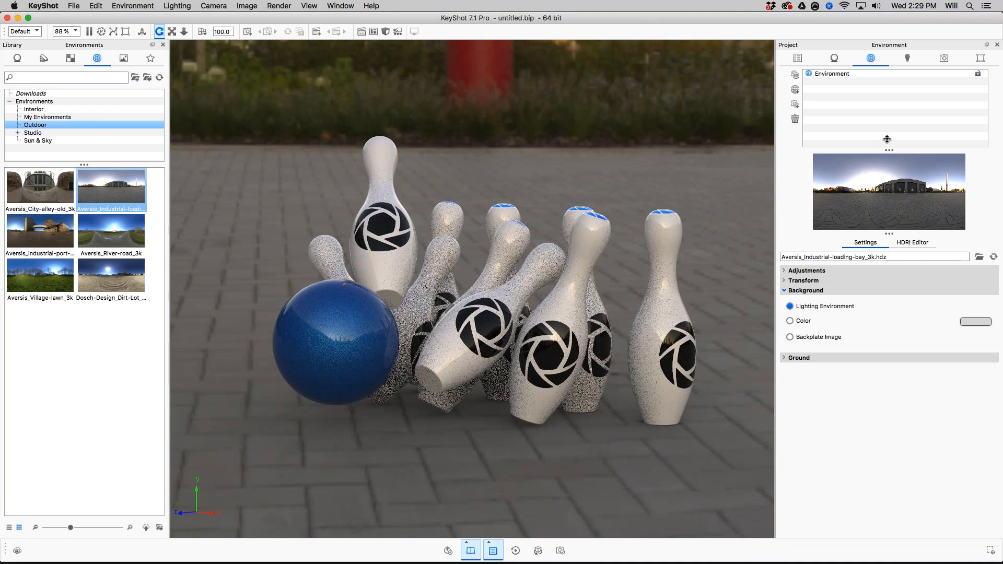
Step: Enlarge the environment preview and add Aversis_Industrial-loading-bay_3k to the project's environment list as a second, active environment
{"action": "left_click_drag", "start_coordinate": [886, 138], "coordinate": [887, 117]}
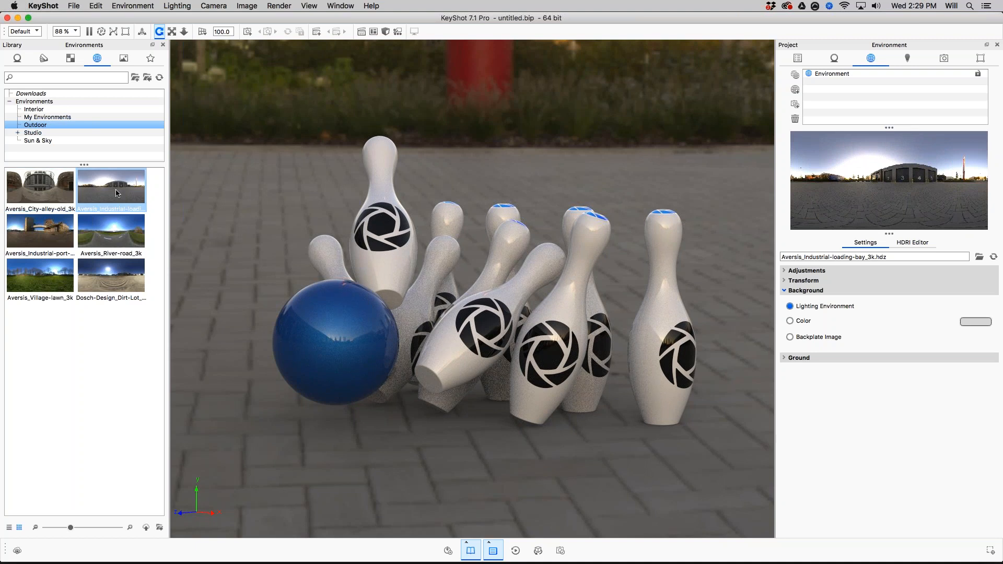
{"action": "left_click", "coordinate": [833, 74]}
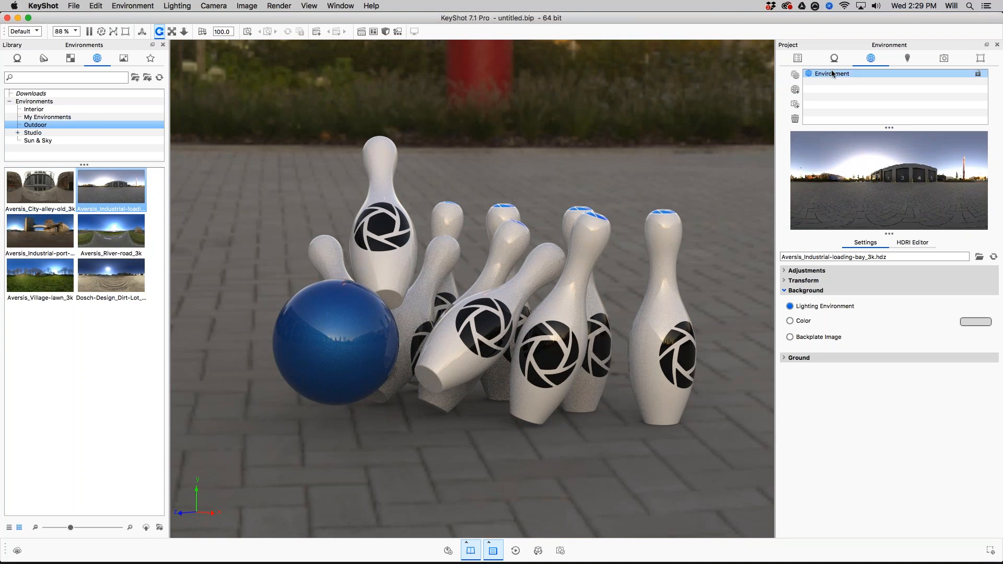
{"action": "left_click", "coordinate": [839, 88]}
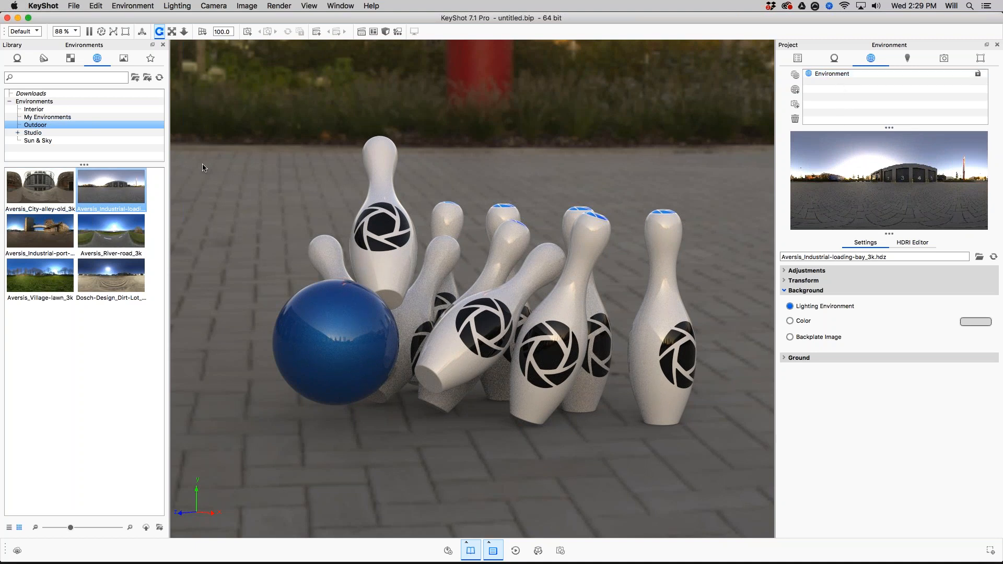
{"action": "left_click_drag", "start_coordinate": [103, 189], "coordinate": [868, 102]}
{"action": "left_click", "coordinate": [836, 82]}
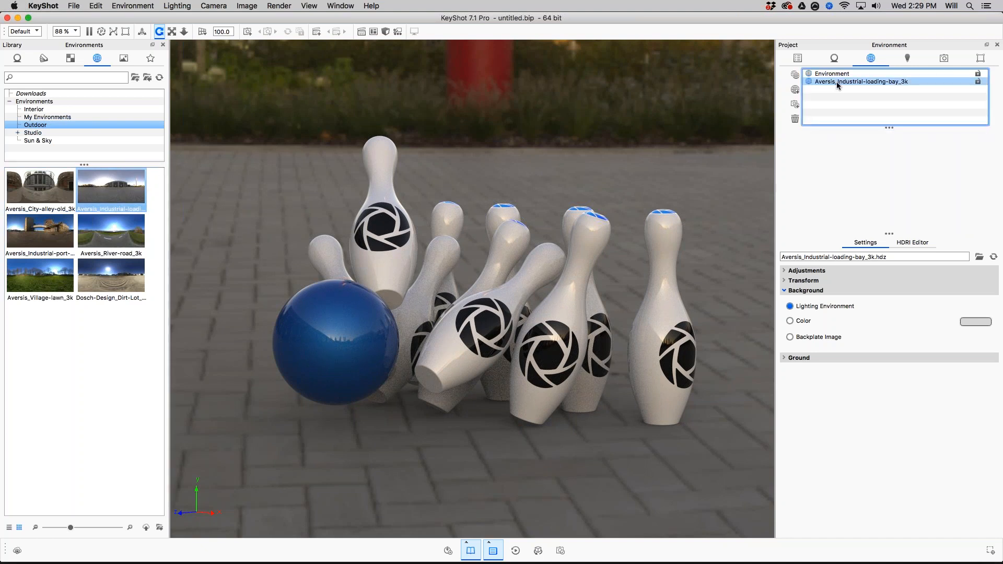
{"action": "left_click", "coordinate": [863, 81]}
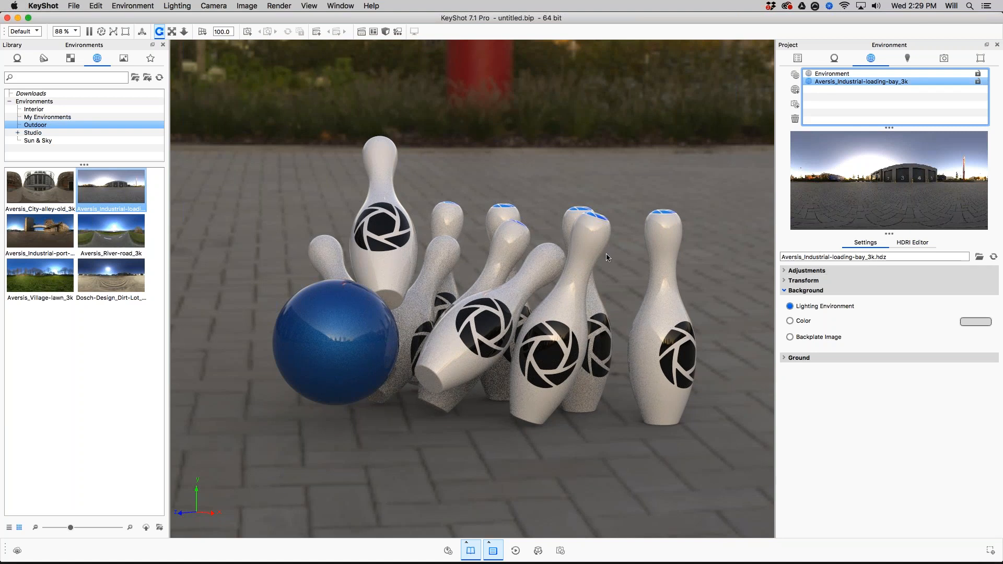
Step: Open the HDRI Editor's canvas in a separate window, enlarge it to examine its tools, and close it
{"action": "left_click", "coordinate": [788, 271]}
{"action": "left_click", "coordinate": [789, 271]}
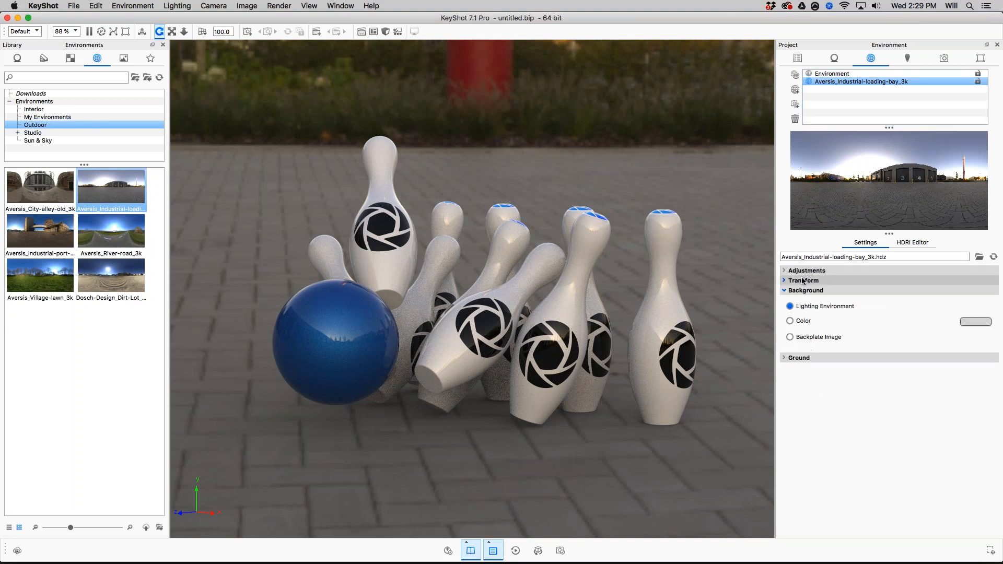
{"action": "left_click", "coordinate": [915, 244]}
{"action": "left_click", "coordinate": [880, 258]}
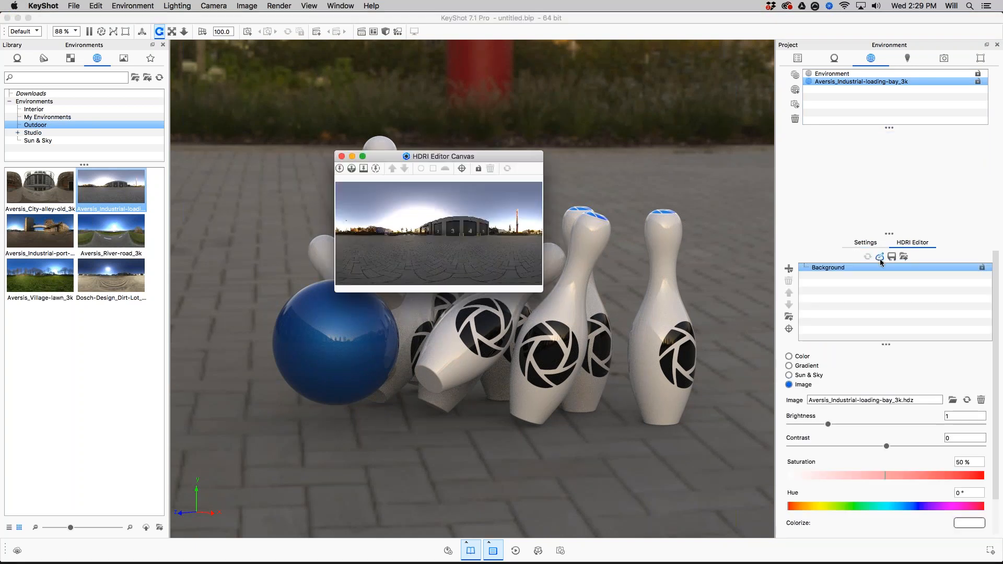
{"action": "left_click_drag", "start_coordinate": [425, 156], "coordinate": [544, 85]}
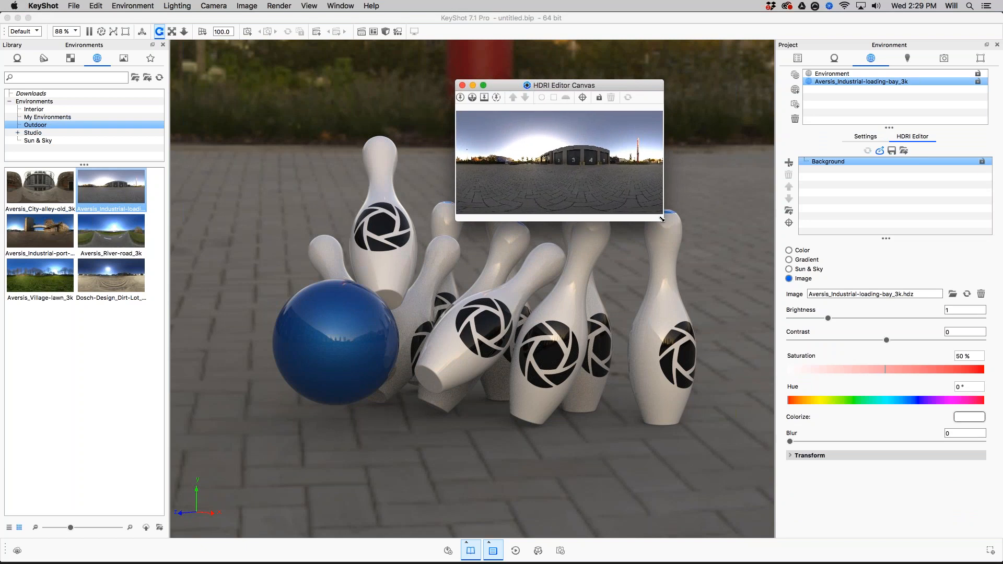
{"action": "left_click_drag", "start_coordinate": [662, 220], "coordinate": [771, 282]}
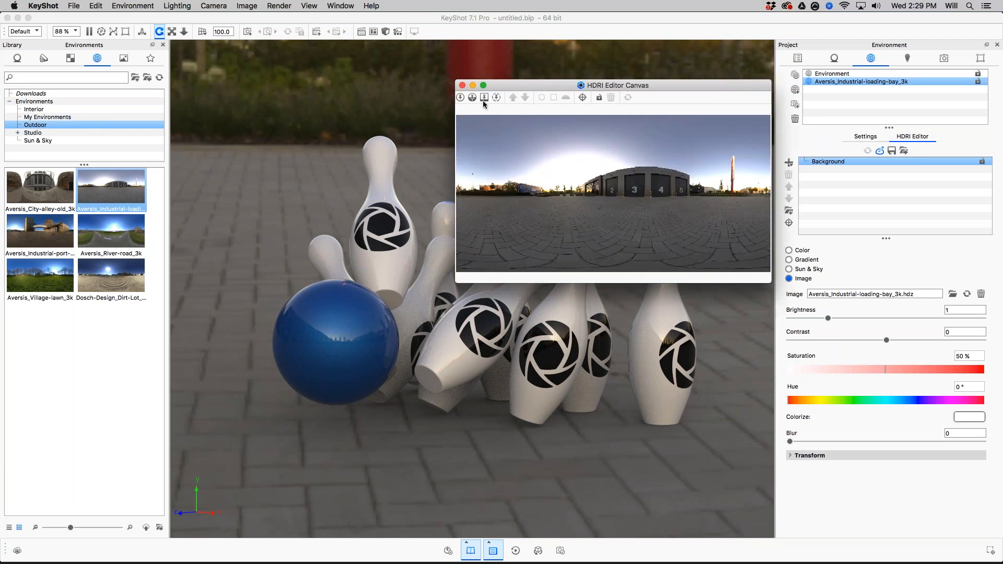
{"action": "left_click", "coordinate": [462, 85]}
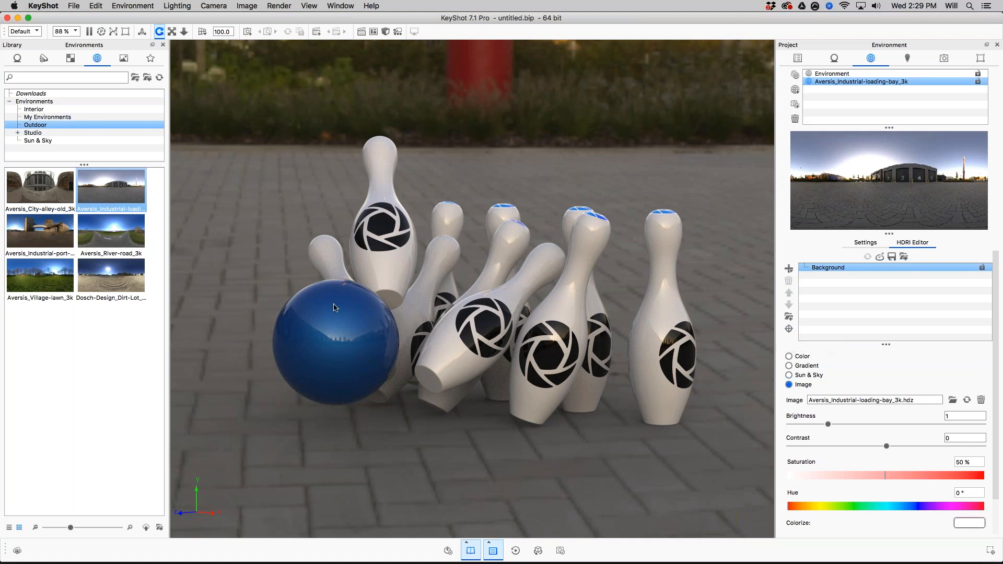
Step: Add a circular highlight pin to the environment by placing it on the blue ball, and set its brightness to 5
{"action": "left_click", "coordinate": [790, 329]}
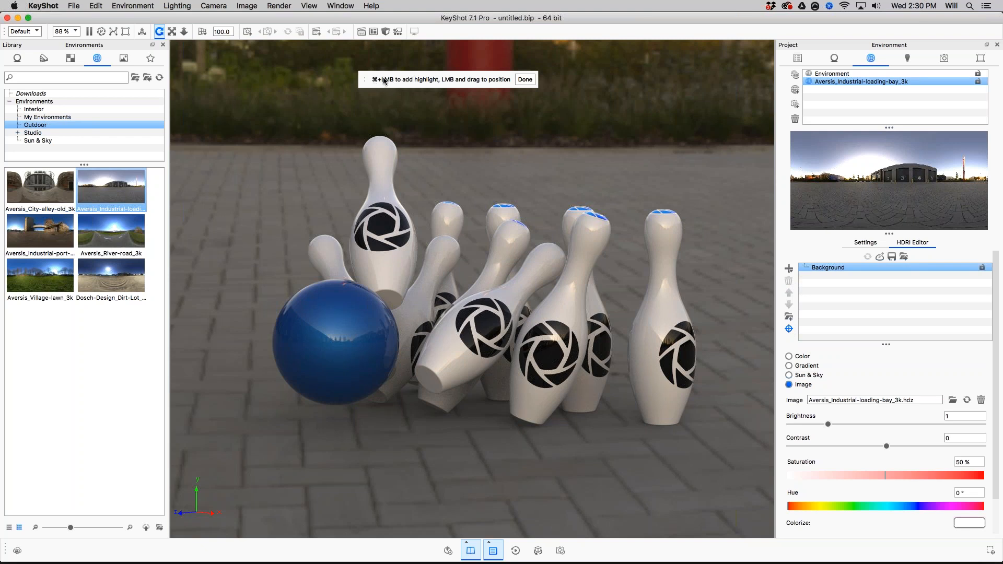
{"action": "left_click", "coordinate": [345, 327], "text": "super"}
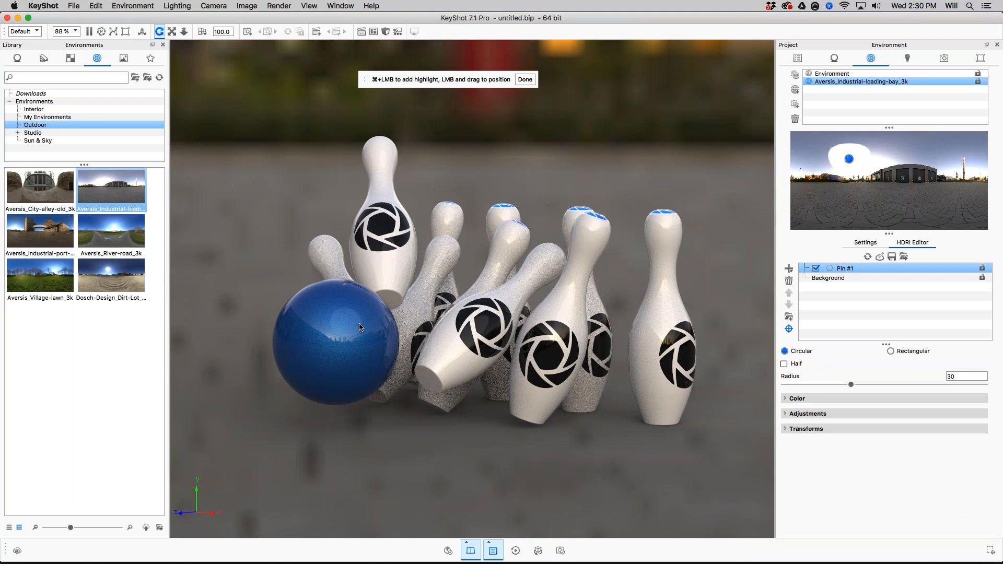
{"action": "left_click", "coordinate": [526, 80]}
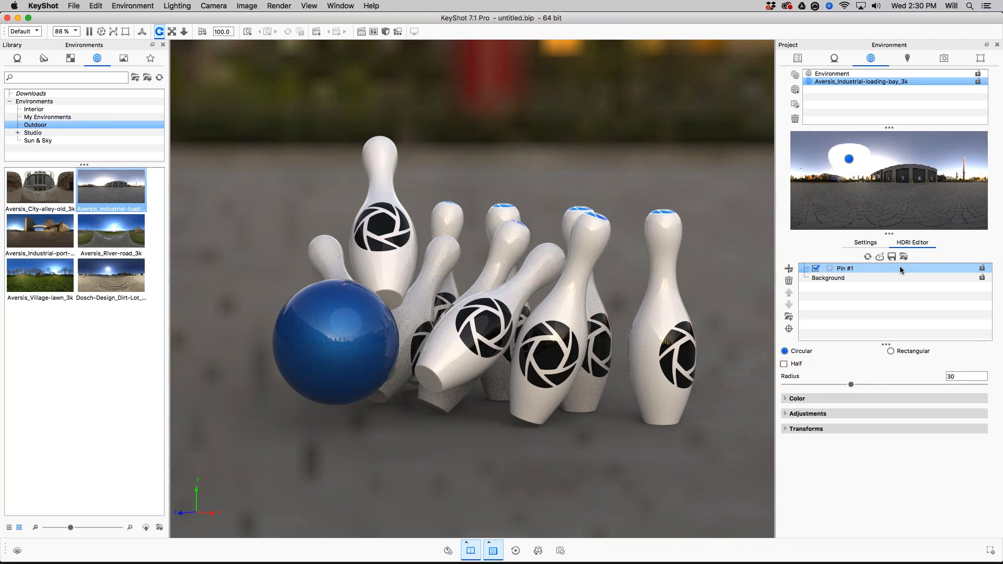
{"action": "left_click", "coordinate": [792, 399]}
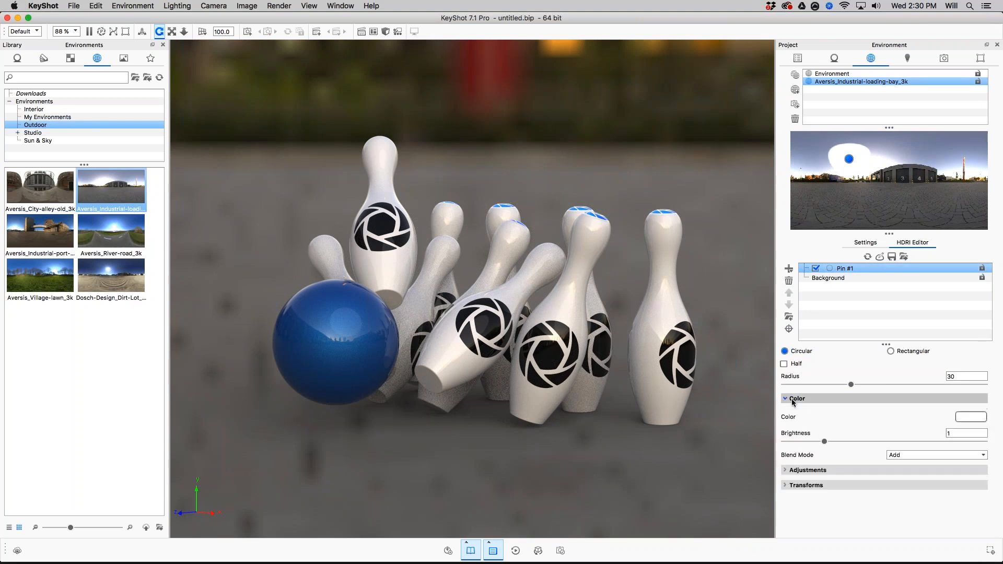
{"action": "left_click_drag", "start_coordinate": [831, 441], "coordinate": [967, 442]}
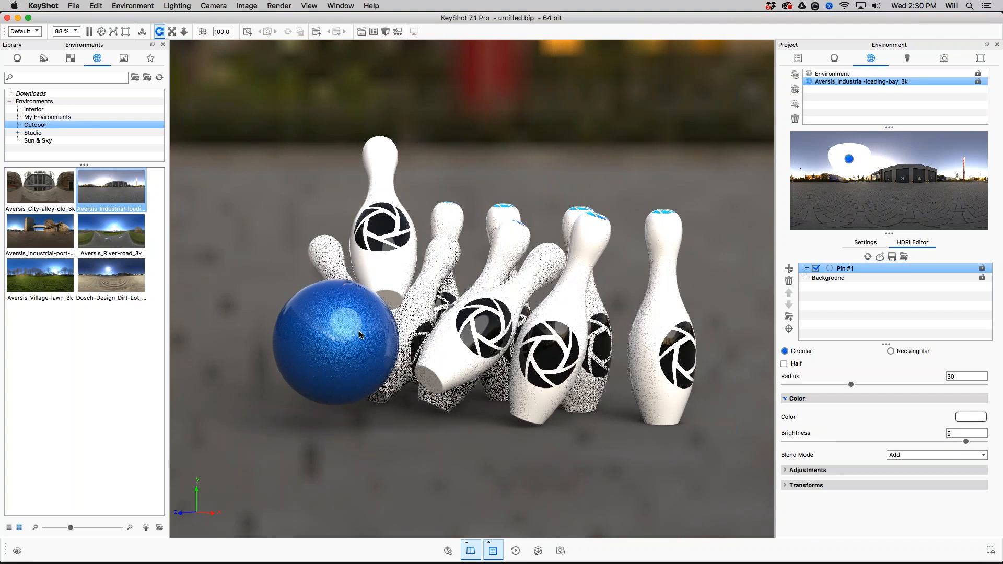
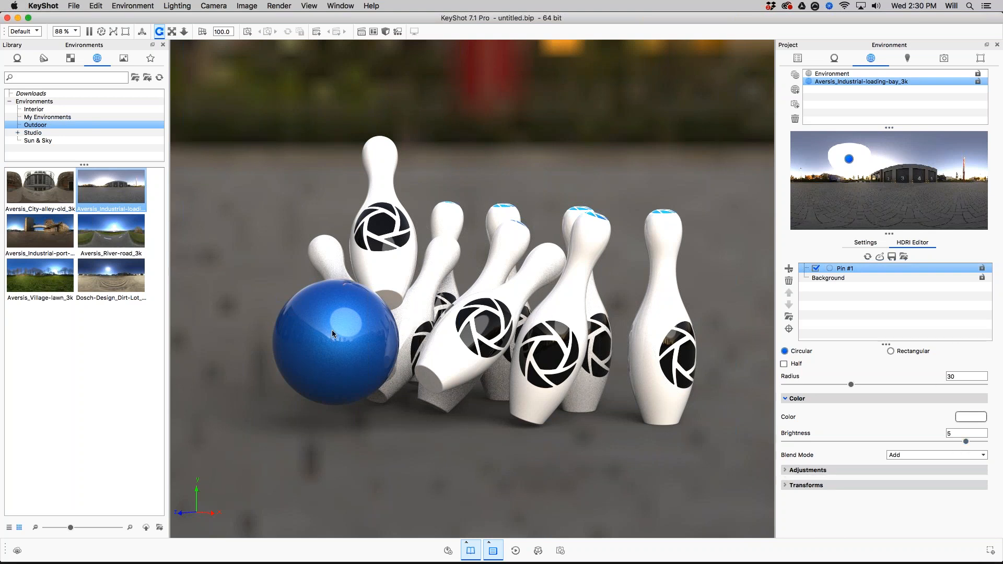
Step: Reposition Pin #1's highlight higher on the blue ball, and shift the pin in the environment preview into the sky left of the building
{"action": "left_click", "coordinate": [789, 270]}
{"action": "left_click", "coordinate": [789, 329]}
{"action": "left_click", "coordinate": [789, 329]}
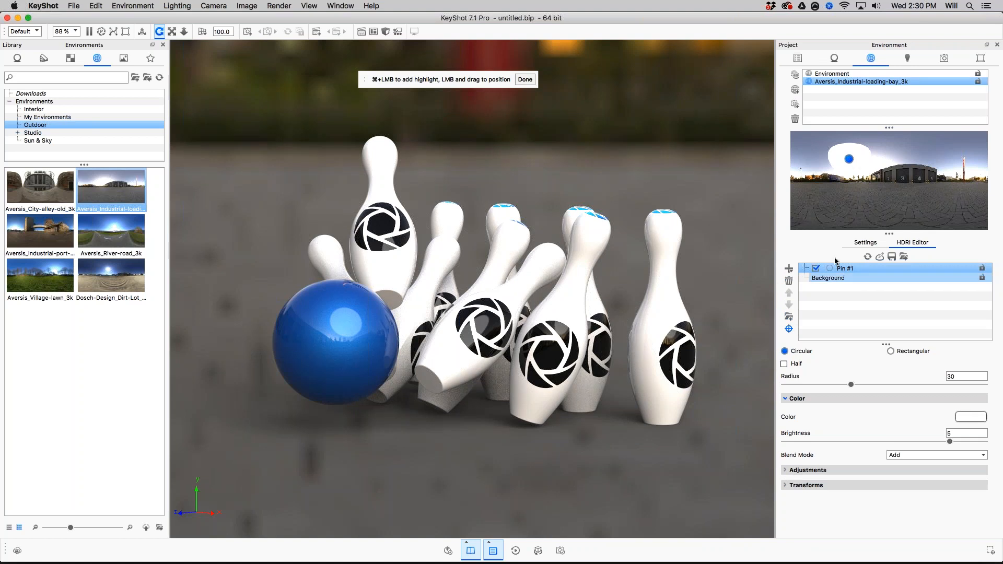
{"action": "left_click", "coordinate": [341, 319]}
{"action": "mouse_move", "coordinate": [329, 311]}
{"action": "left_mouse_down"}
{"action": "mouse_move", "coordinate": [375, 311]}
{"action": "mouse_move", "coordinate": [374, 356]}
{"action": "mouse_move", "coordinate": [479, 284]}
{"action": "mouse_move", "coordinate": [392, 254]}
{"action": "mouse_move", "coordinate": [339, 332]}
{"action": "mouse_move", "coordinate": [325, 317]}
{"action": "left_mouse_up"}
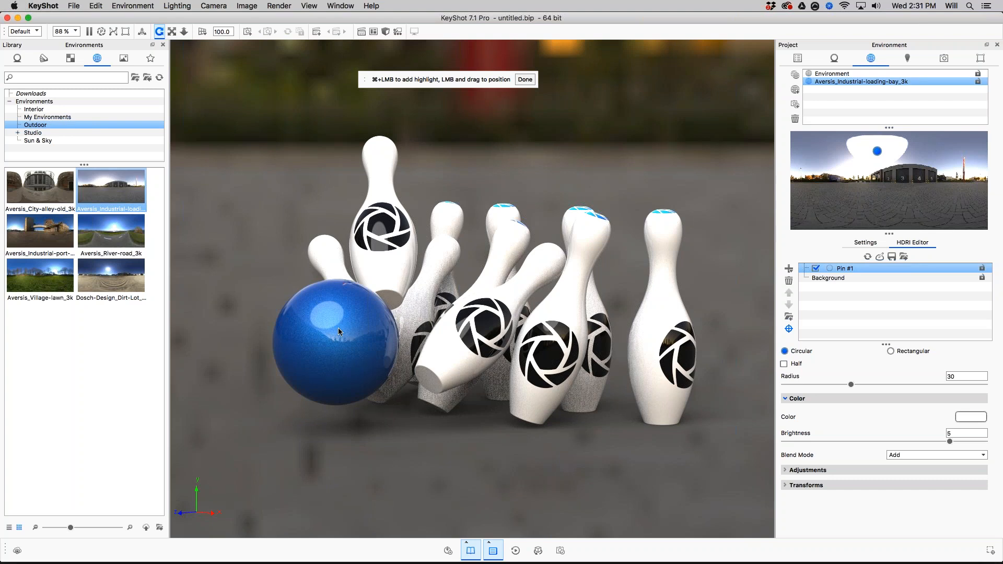
{"action": "left_click_drag", "start_coordinate": [877, 151], "coordinate": [841, 155]}
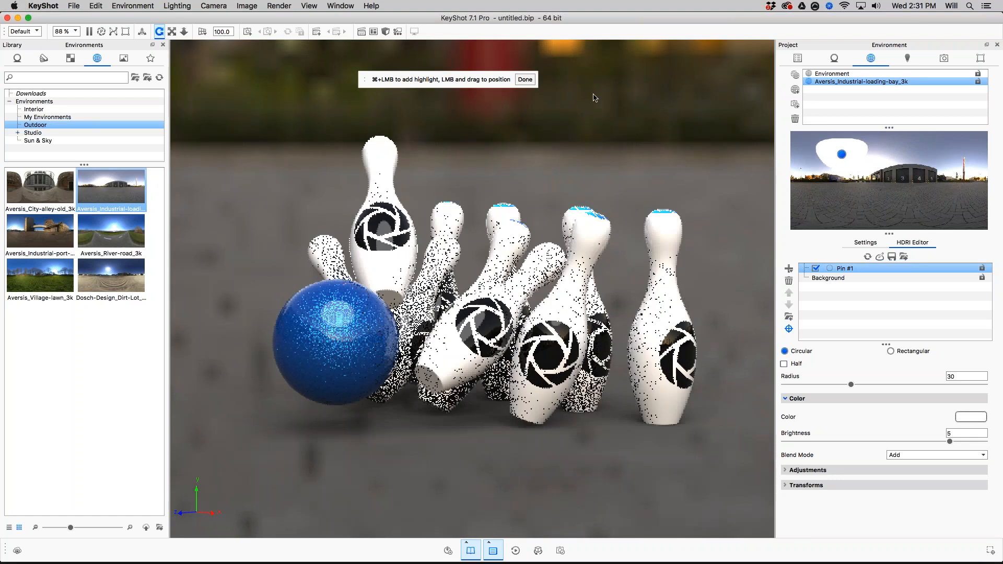
Step: Finish positioning the highlight for Pin #1 on the scene
{"action": "left_click", "coordinate": [525, 80]}
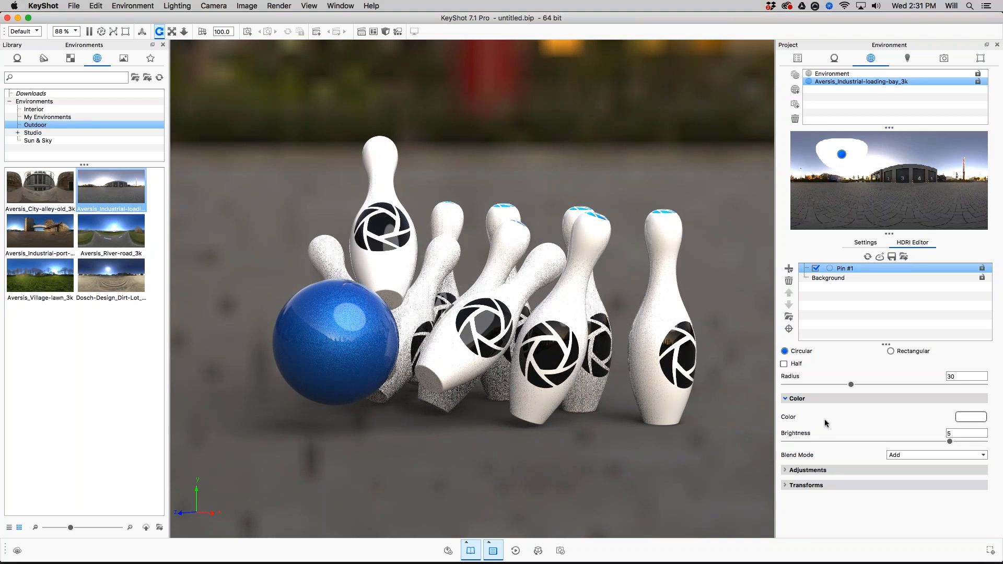
Step: Try a green tint, RGB 100, 238, 155, for Pin #1's color and discard the change
{"action": "left_click", "coordinate": [982, 416]}
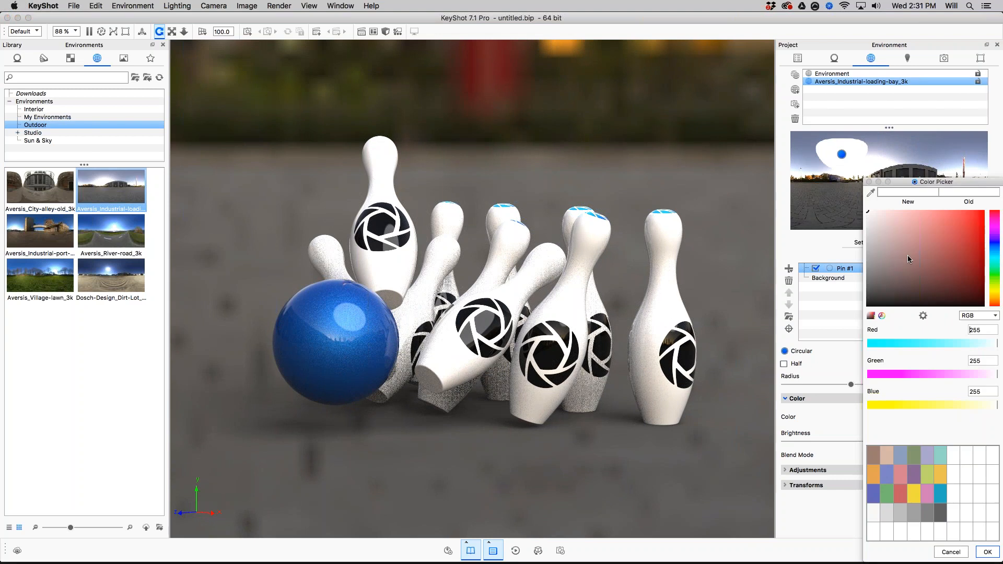
{"action": "left_click", "coordinate": [994, 270]}
{"action": "left_click", "coordinate": [918, 226]}
{"action": "left_click_drag", "start_coordinate": [918, 226], "coordinate": [964, 223]}
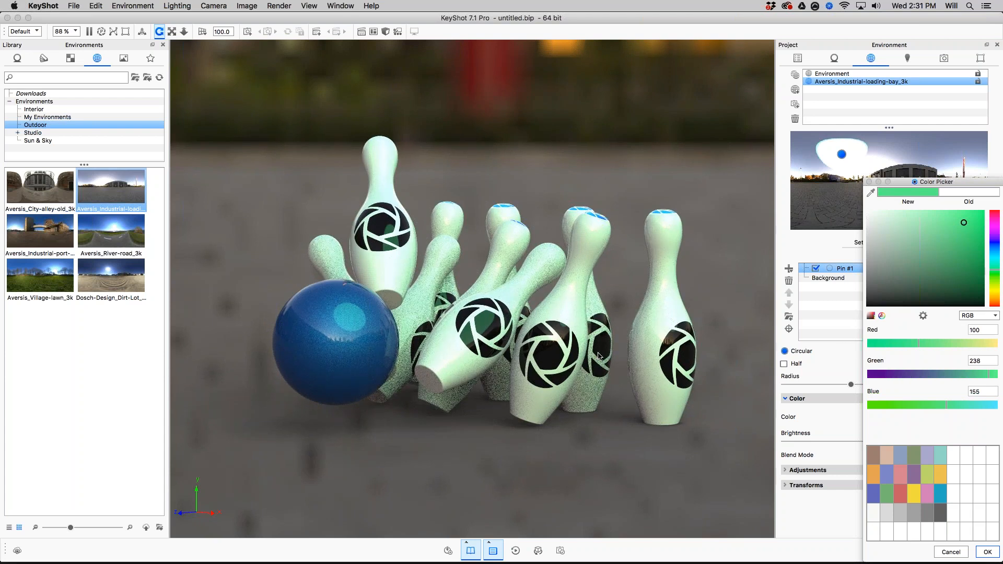
{"action": "left_click", "coordinate": [962, 554]}
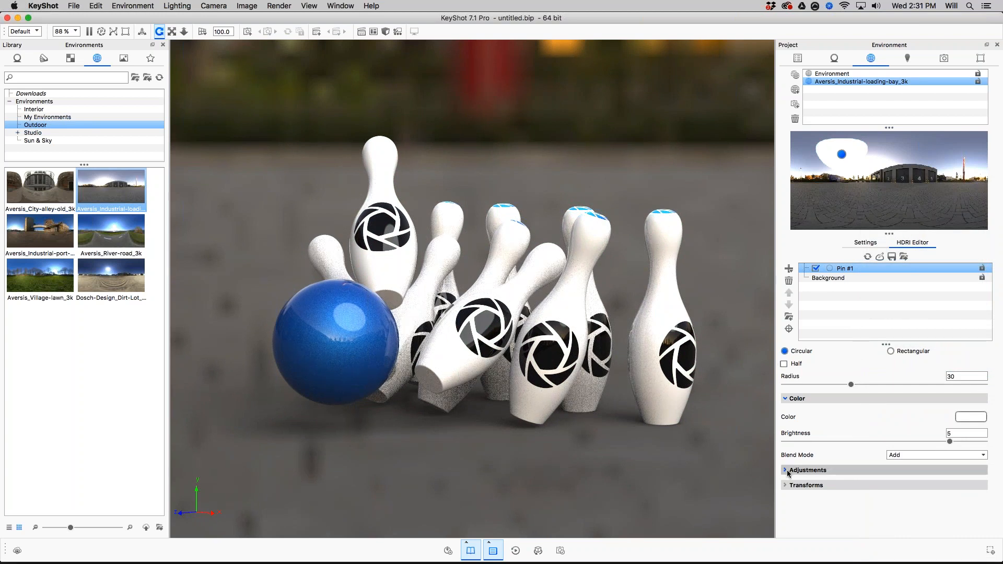
Step: Add a gradient pin in the sky area of the environment, on the opposite side from Pin #1
{"action": "left_click", "coordinate": [790, 270]}
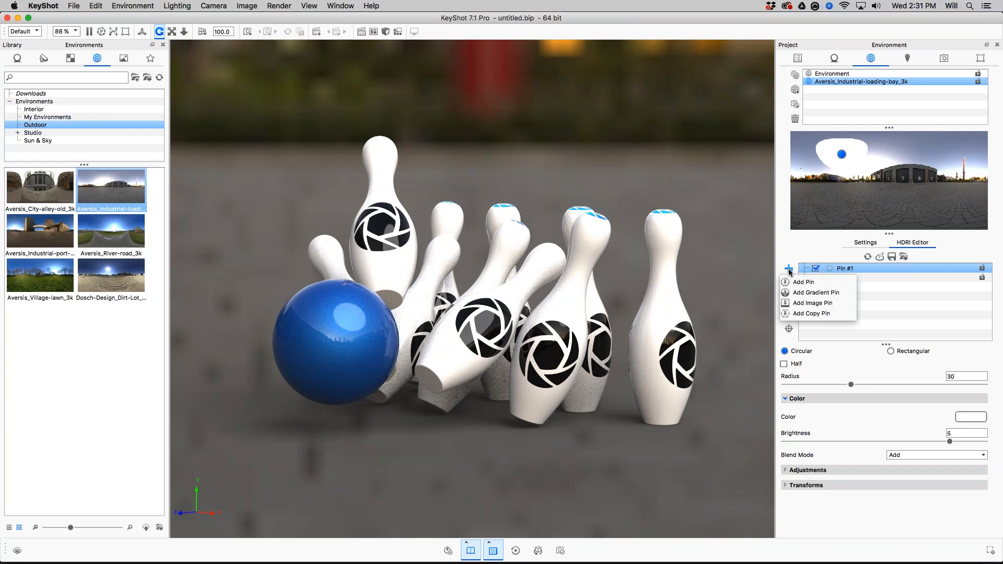
{"action": "left_click", "coordinate": [811, 293]}
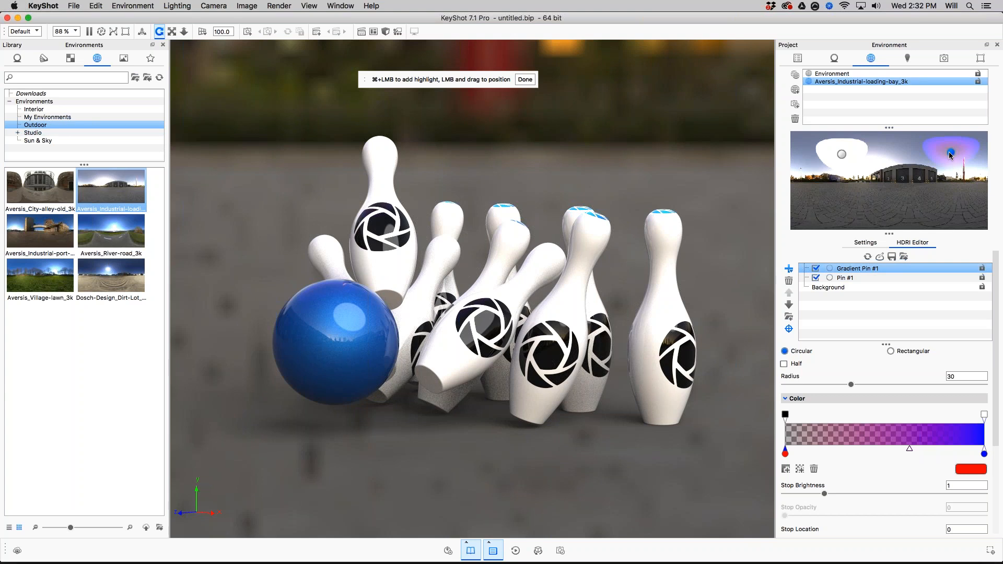
{"action": "left_click", "coordinate": [525, 79]}
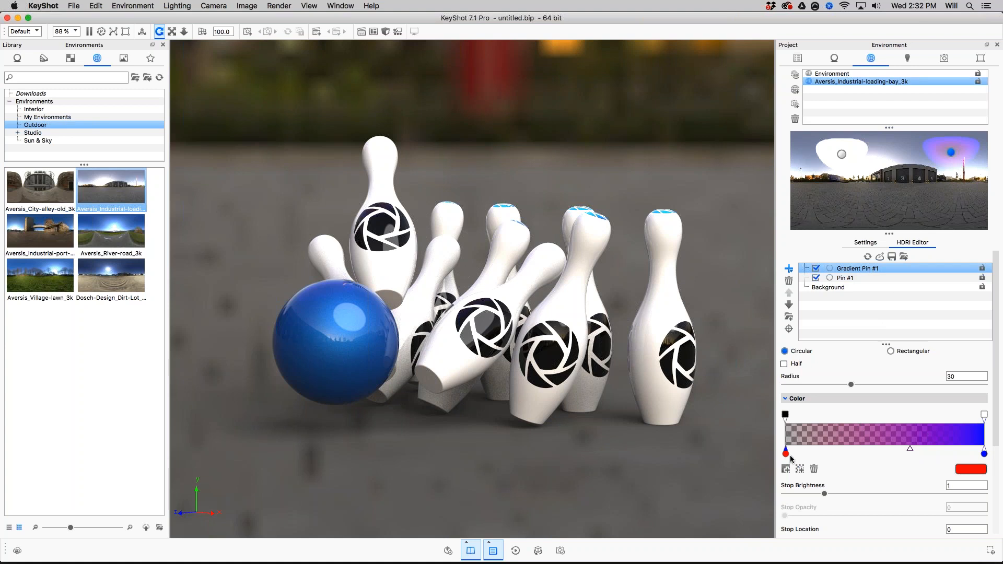
Step: Try an opacity of 1 on the gradient's starting opacity stop, and set it back to 0
{"action": "left_click", "coordinate": [970, 468]}
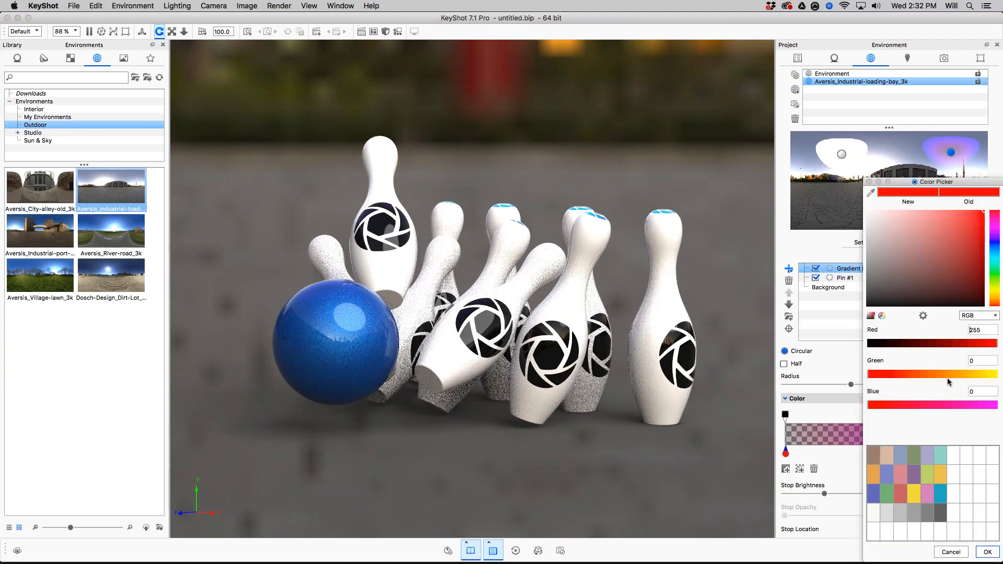
{"action": "left_click", "coordinate": [987, 552]}
{"action": "left_click", "coordinate": [785, 415]}
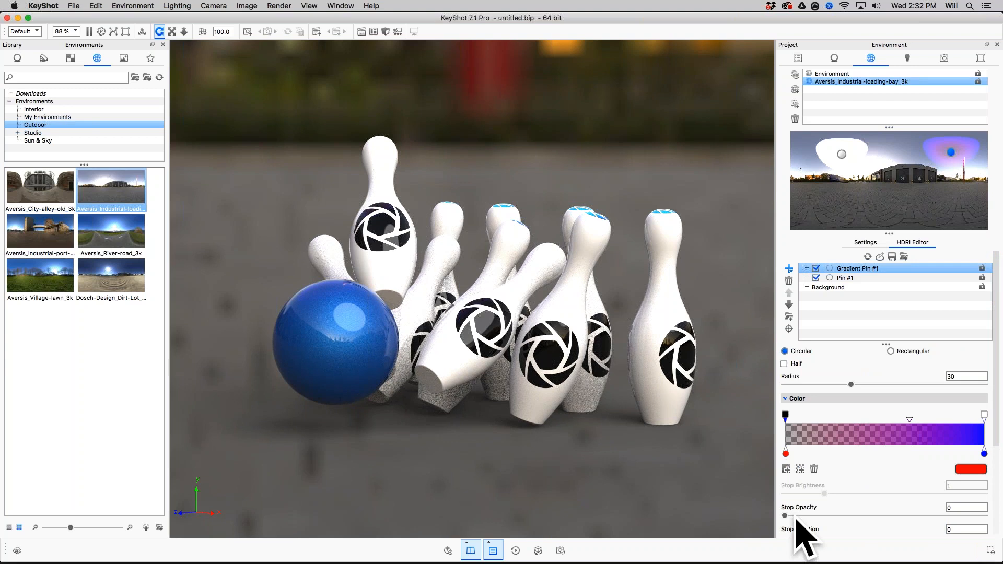
{"action": "left_click_drag", "start_coordinate": [785, 515], "coordinate": [994, 516]}
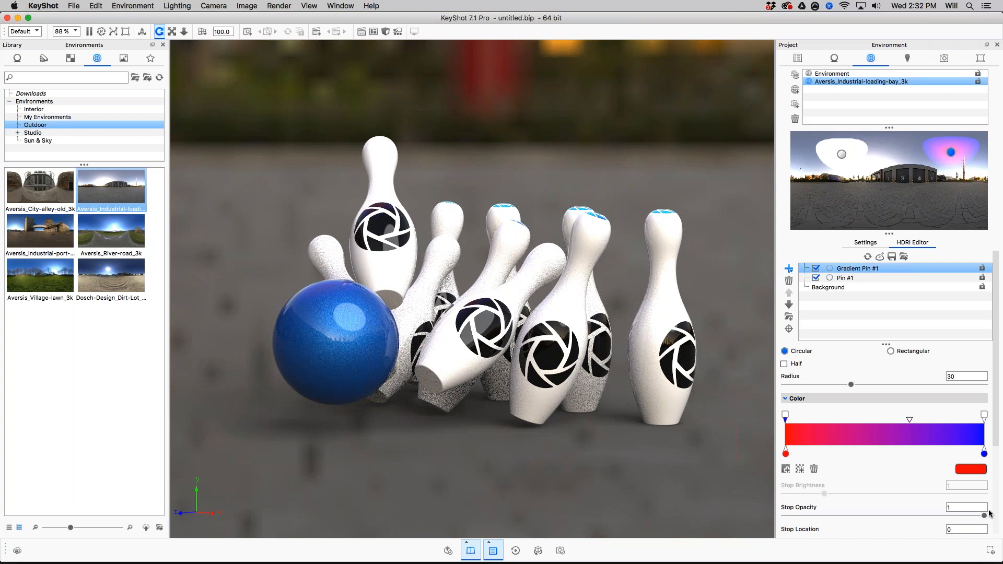
{"action": "left_click_drag", "start_coordinate": [985, 517], "coordinate": [783, 516]}
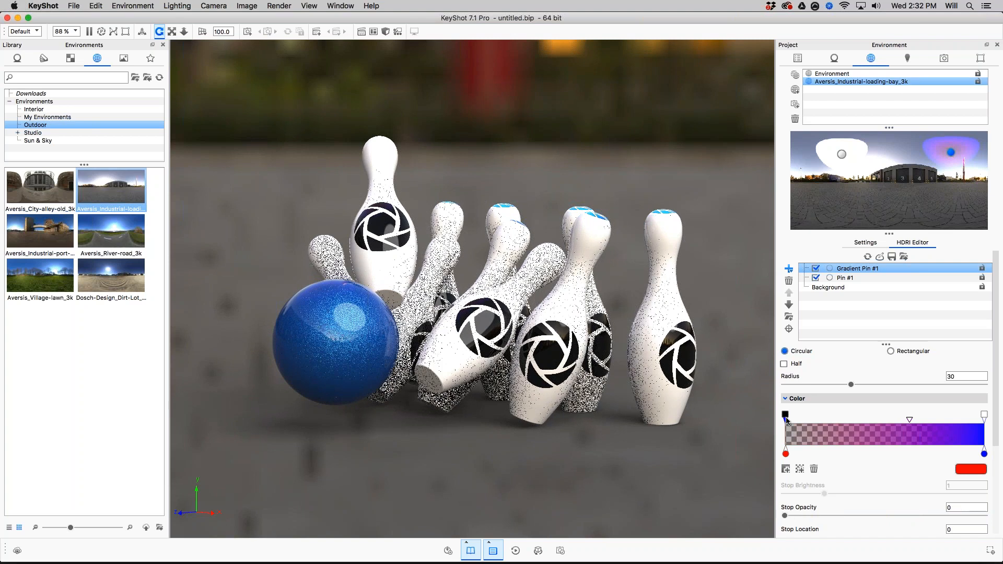
Step: Add a green color stop, RGB 121, 180, 0, and a 0.5 opacity stop at the middle of the gradient
{"action": "left_click", "coordinate": [787, 470]}
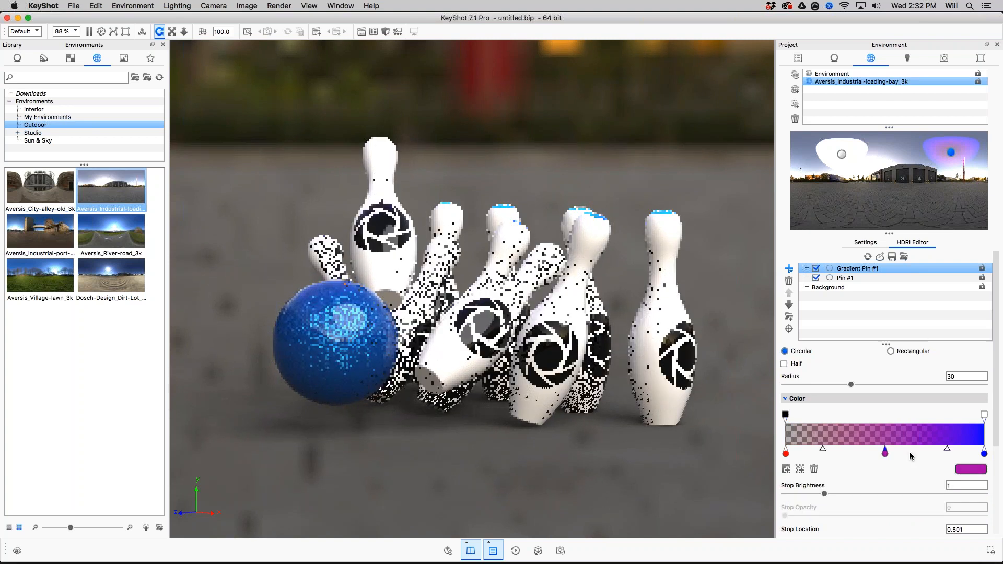
{"action": "left_click", "coordinate": [885, 452]}
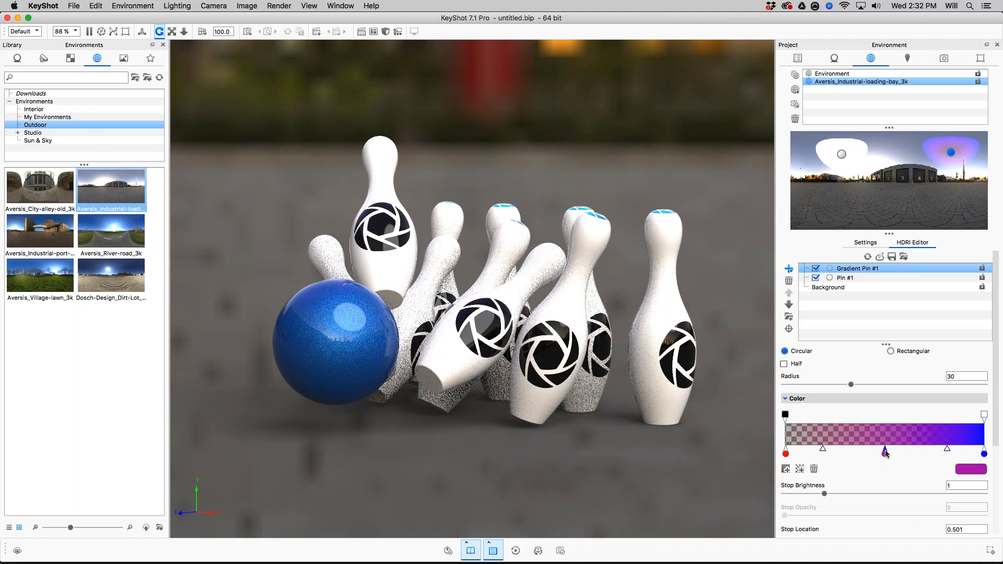
{"action": "left_click", "coordinate": [971, 469]}
{"action": "left_click", "coordinate": [994, 285]}
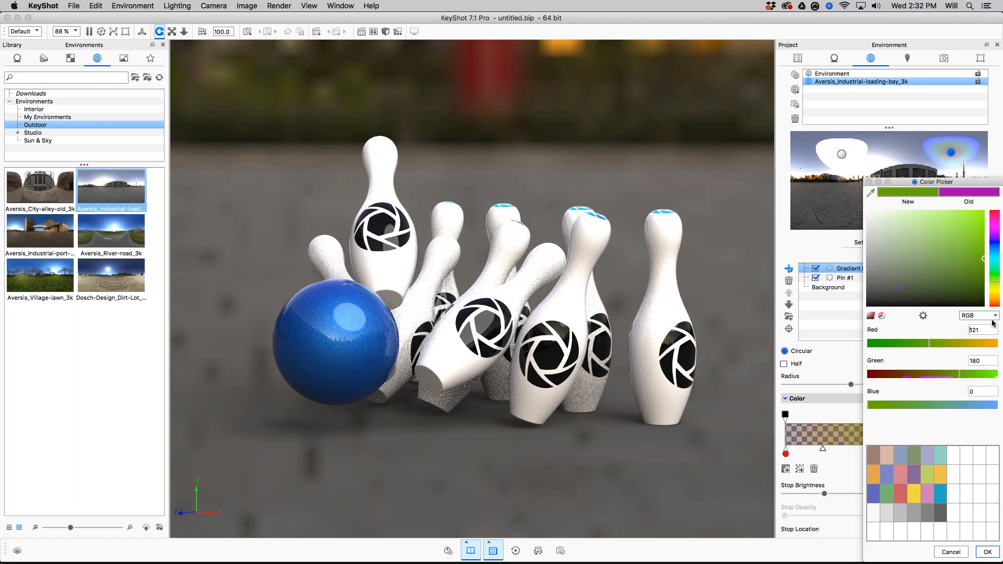
{"action": "left_click", "coordinate": [986, 552]}
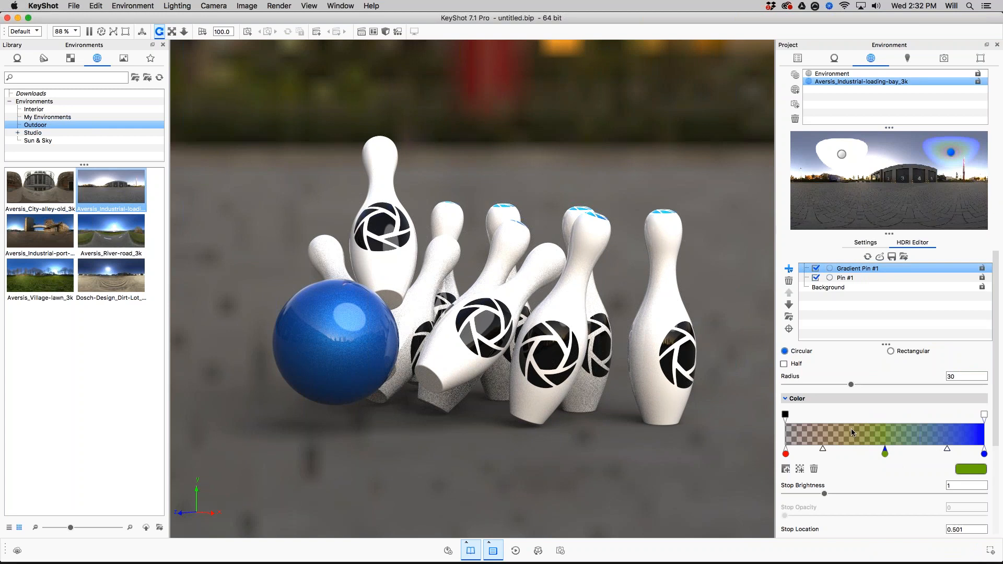
{"action": "left_click", "coordinate": [883, 415]}
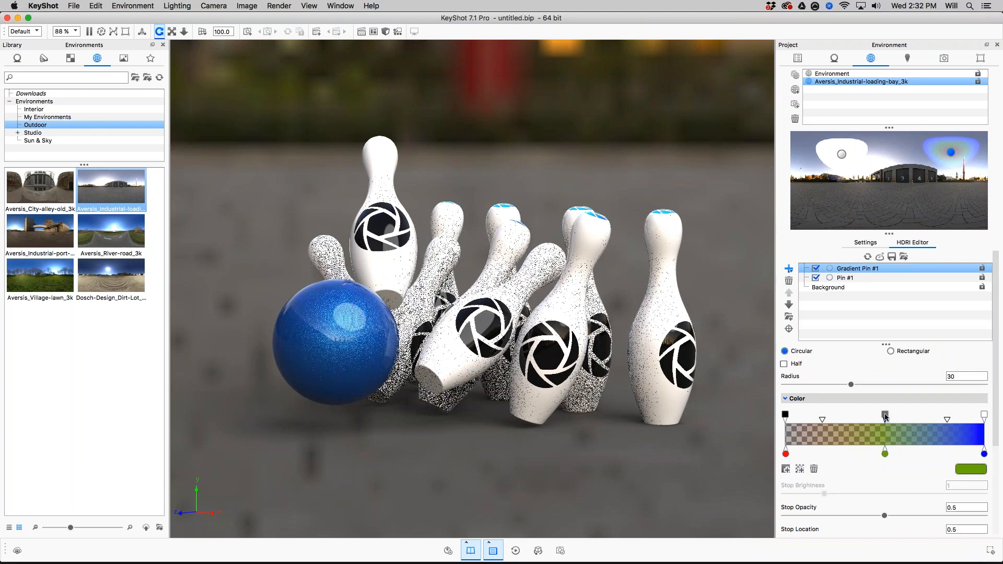
Step: Move the green color stop to location 0.567 and set its stop brightness to 0.865
{"action": "left_click", "coordinate": [889, 453]}
{"action": "left_click_drag", "start_coordinate": [890, 453], "coordinate": [898, 455]}
{"action": "scroll", "coordinate": [910, 488], "scroll_direction": "down", "scroll_amount": 3}
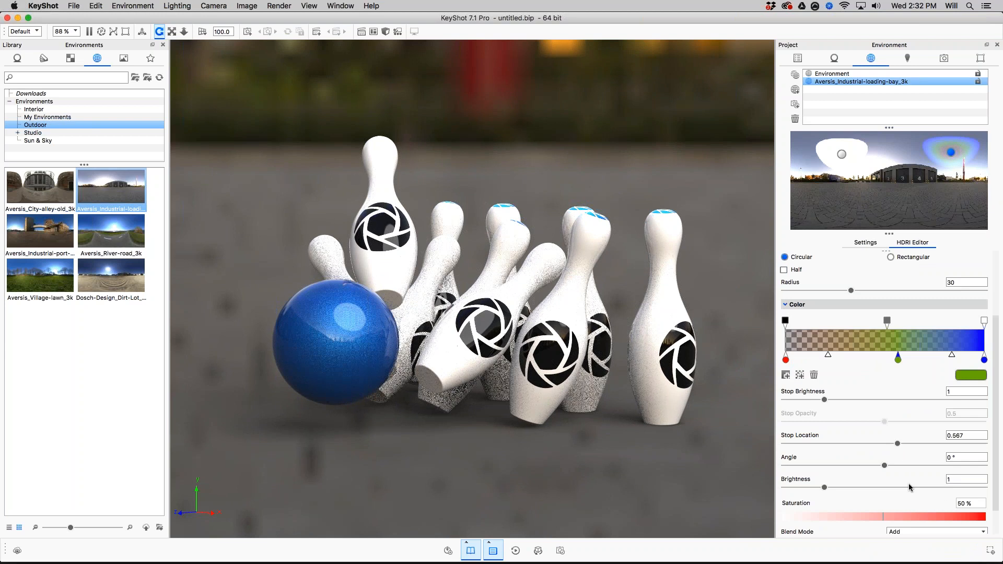
{"action": "scroll", "coordinate": [917, 411], "scroll_direction": "up", "scroll_amount": 2}
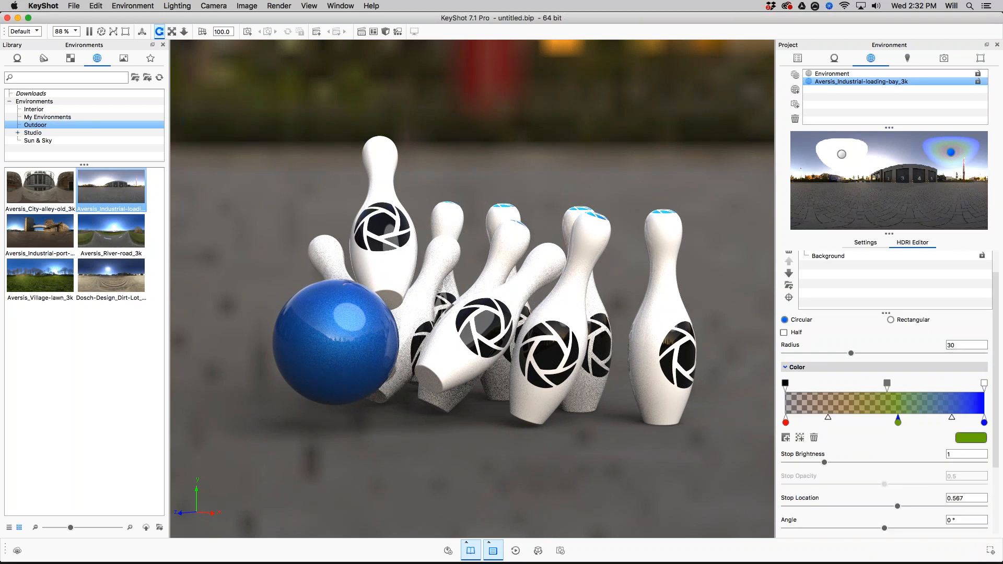
{"action": "mouse_move", "coordinate": [825, 462]}
{"action": "left_mouse_down"}
{"action": "mouse_move", "coordinate": [899, 458]}
{"action": "mouse_move", "coordinate": [818, 448]}
{"action": "left_mouse_up"}
Step: Make the gradient pin a rectangular half shape and shift it slightly toward Pin #1 in the environment
{"action": "left_click", "coordinate": [891, 352]}
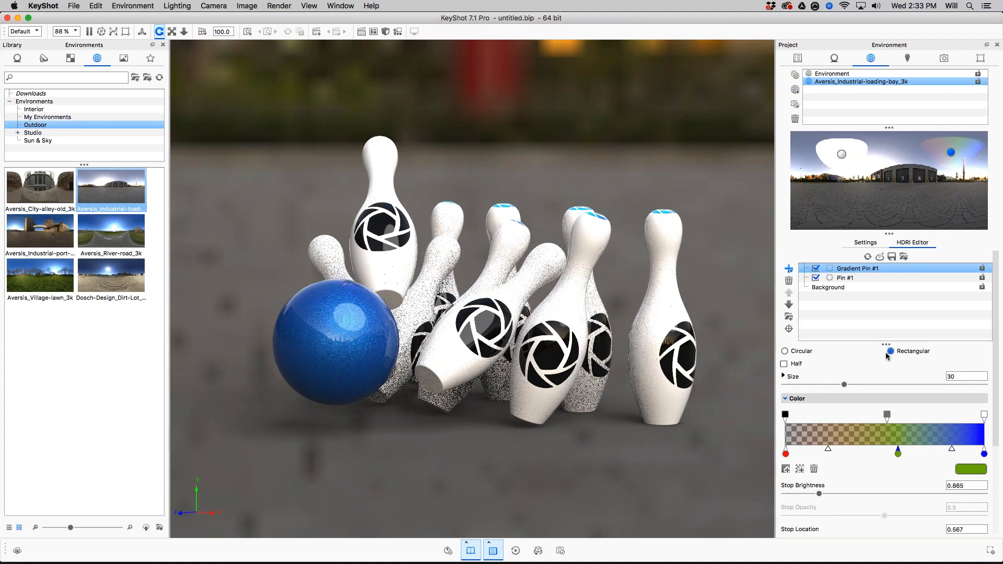
{"action": "left_click", "coordinate": [784, 364]}
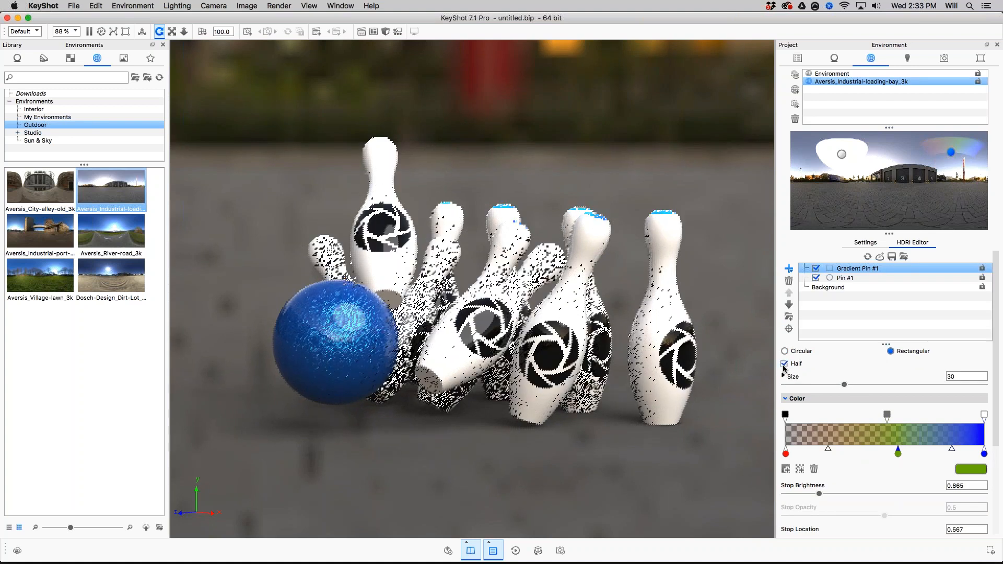
{"action": "left_click", "coordinate": [937, 155]}
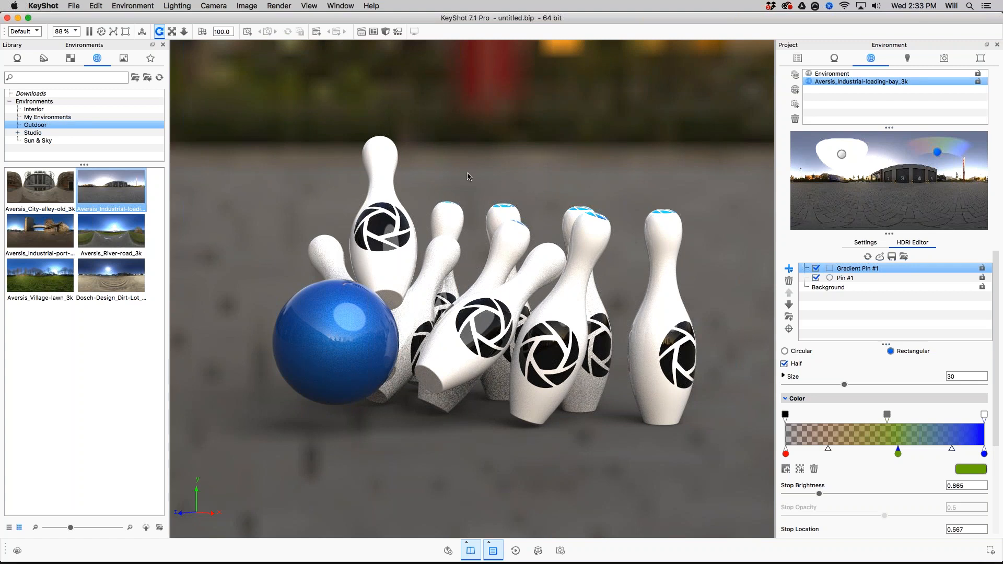
{"action": "left_click_drag", "start_coordinate": [593, 303], "coordinate": [605, 240]}
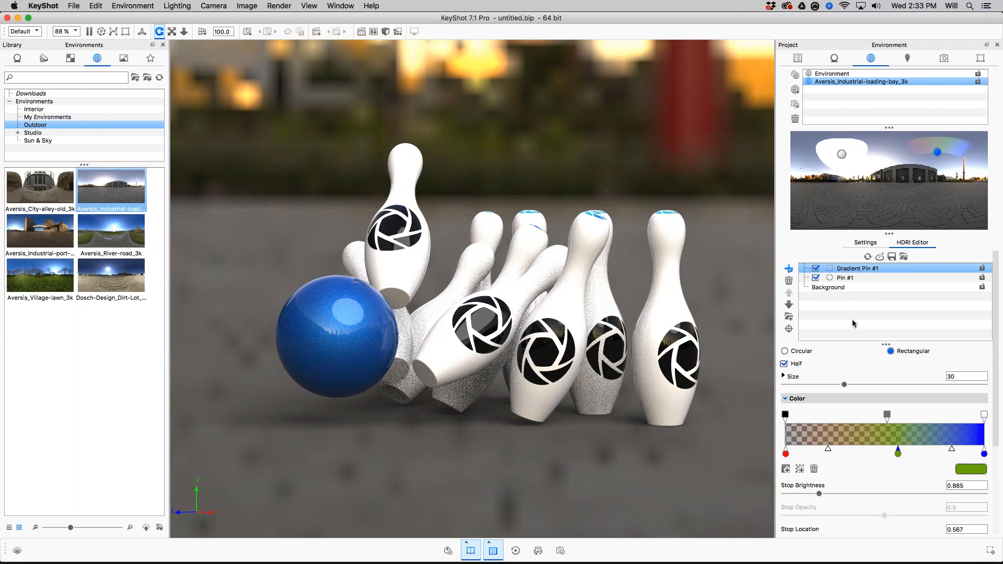
Step: Examine the available pin types and the image settings of the environment's Background
{"action": "left_click", "coordinate": [791, 271]}
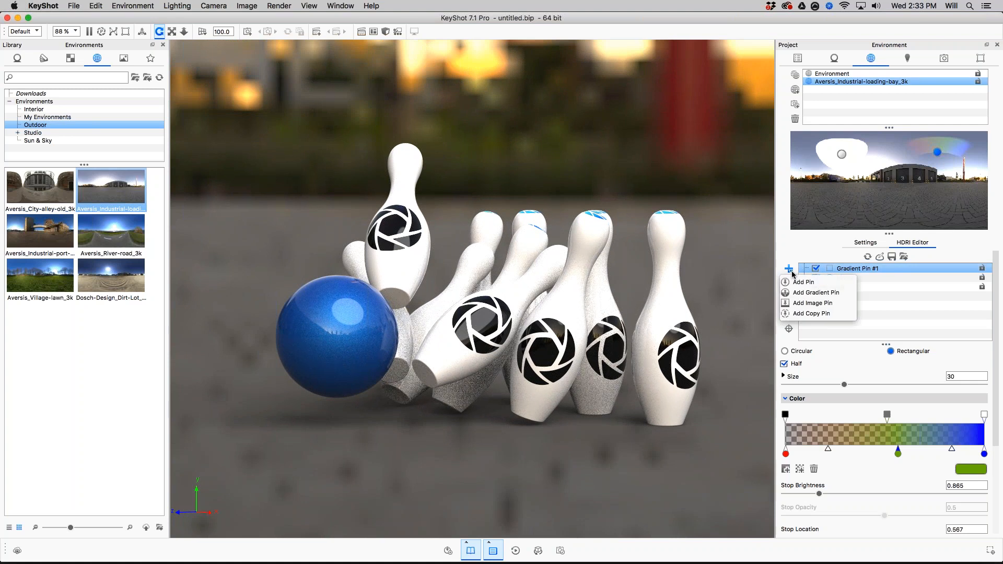
{"action": "left_click", "coordinate": [842, 285]}
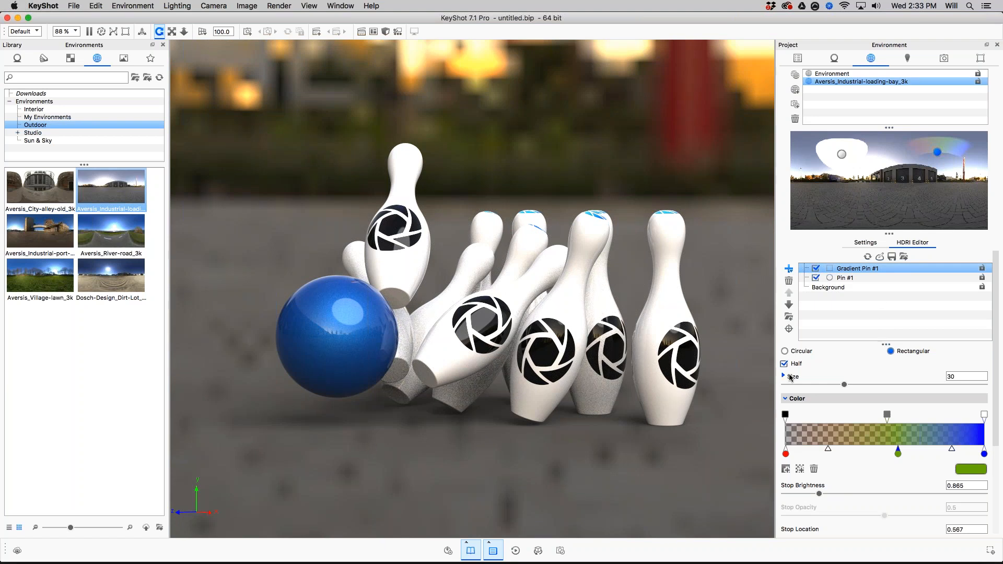
{"action": "left_click", "coordinate": [786, 398]}
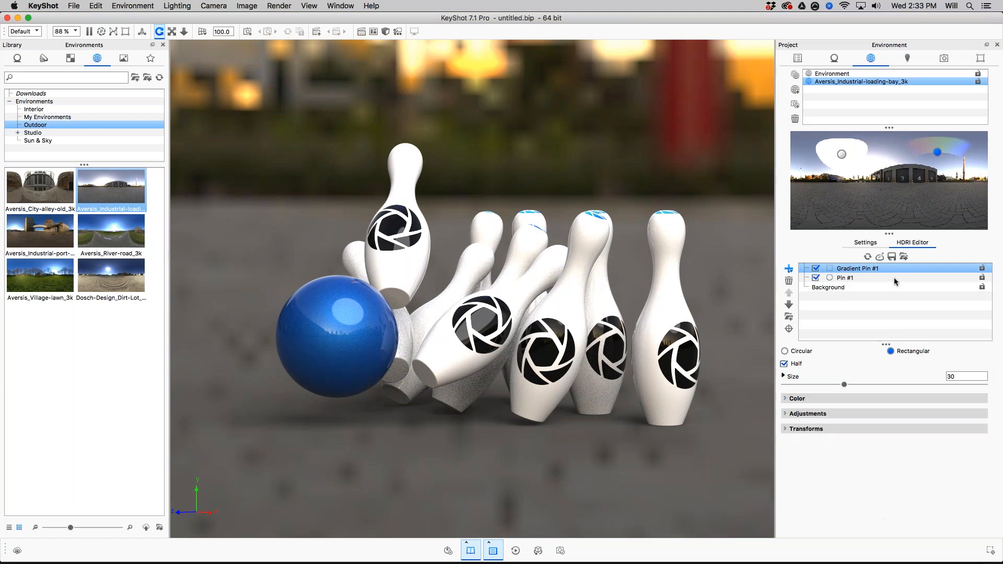
{"action": "left_click", "coordinate": [841, 278], "text": "shift"}
{"action": "left_click", "coordinate": [830, 288]}
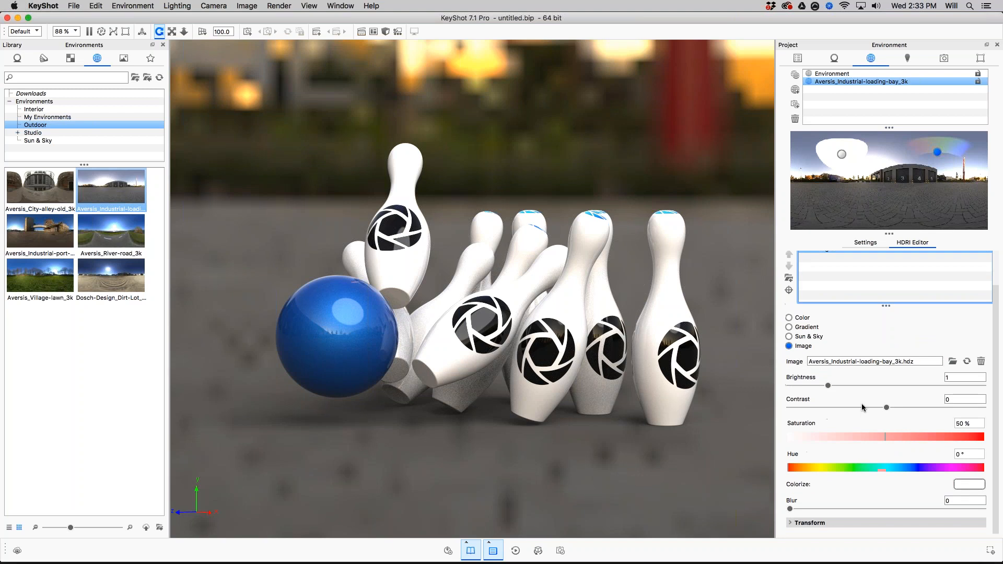
Step: Move Pin #1 slightly higher and farther from the gradient pin in the environment
{"action": "left_click_drag", "start_coordinate": [841, 154], "coordinate": [832, 151]}
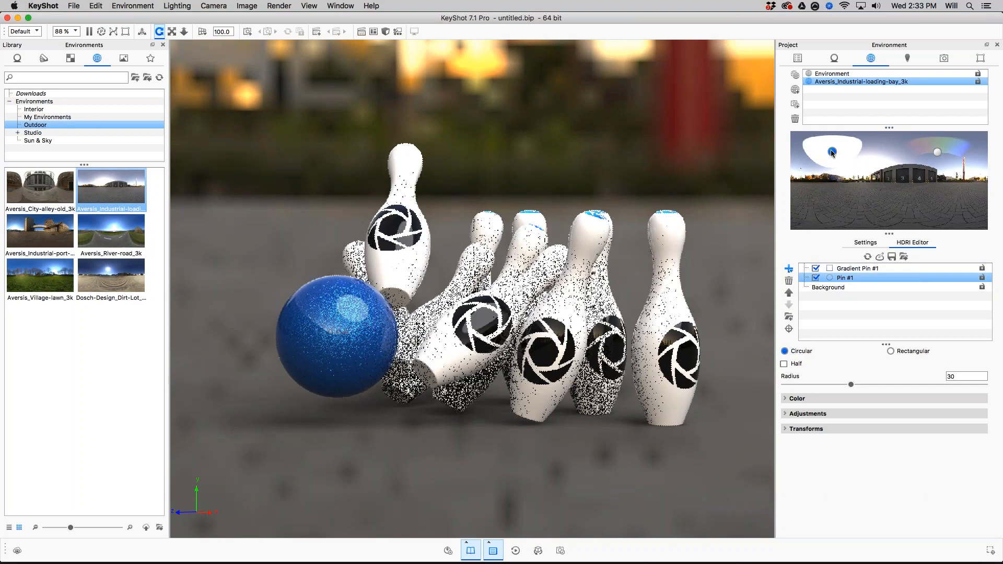
{"action": "scroll", "coordinate": [616, 261], "scroll_direction": "down", "scroll_amount": 5}
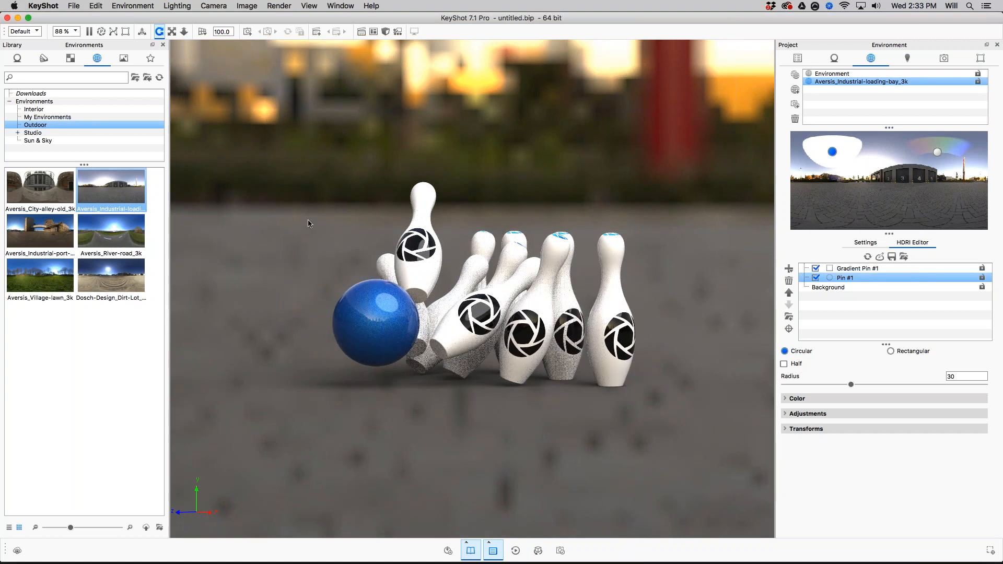
{"action": "scroll", "coordinate": [600, 249], "scroll_direction": "up", "scroll_amount": 3}
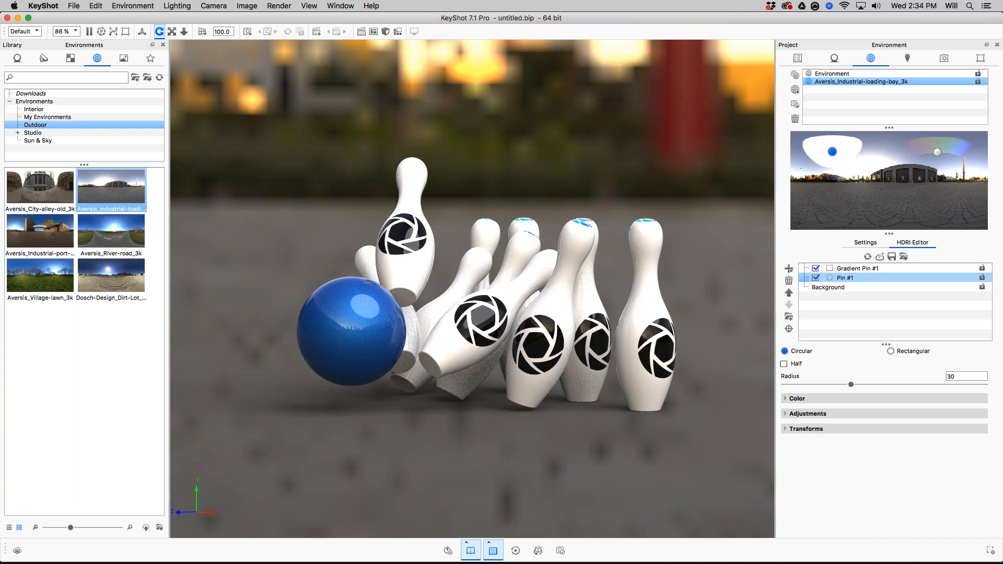
Step: Generate the full-resolution environment image and inspect the backdrop around the bowling pins
{"action": "left_click", "coordinate": [868, 256]}
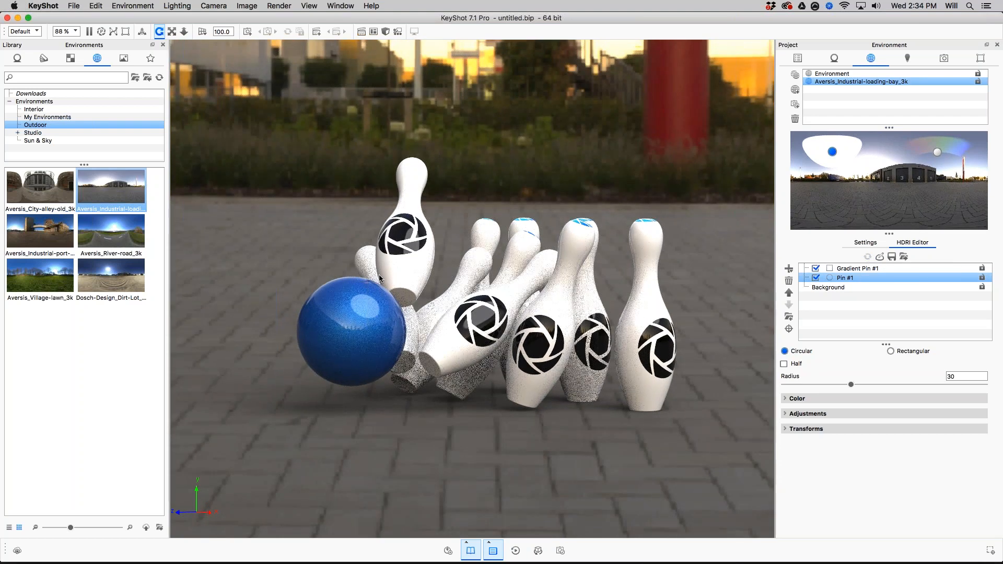
{"action": "left_click_drag", "start_coordinate": [442, 230], "coordinate": [483, 245]}
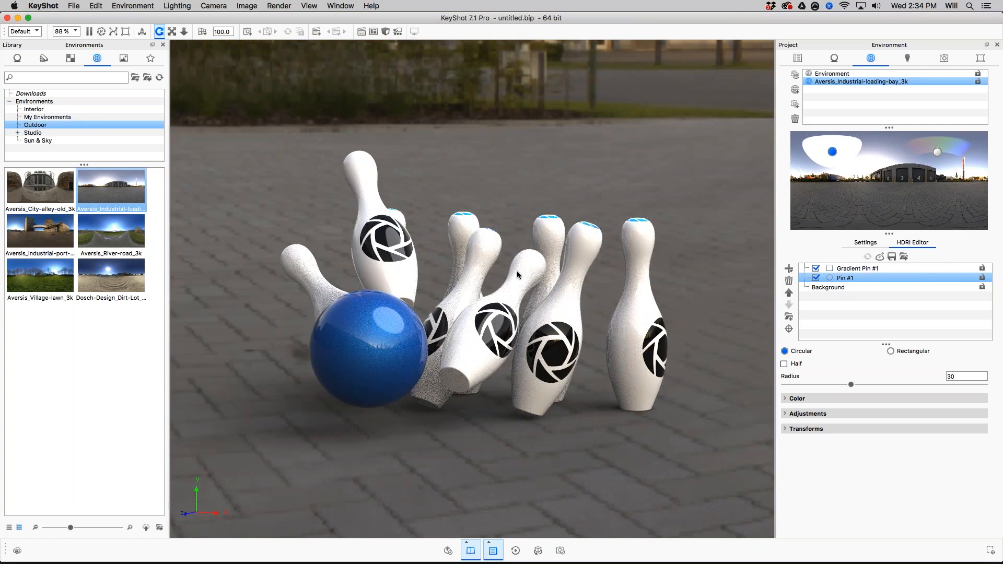
{"action": "left_click_drag", "start_coordinate": [502, 223], "coordinate": [603, 239]}
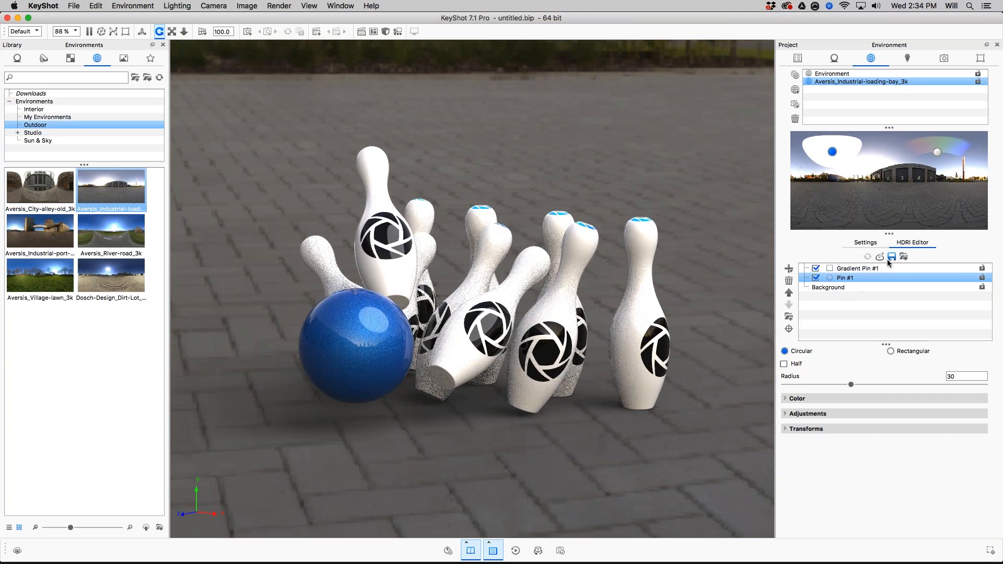
Step: Change the environment's Background from an image to Sun & Sky and inspect the lighting on the pins
{"action": "left_click", "coordinate": [836, 287]}
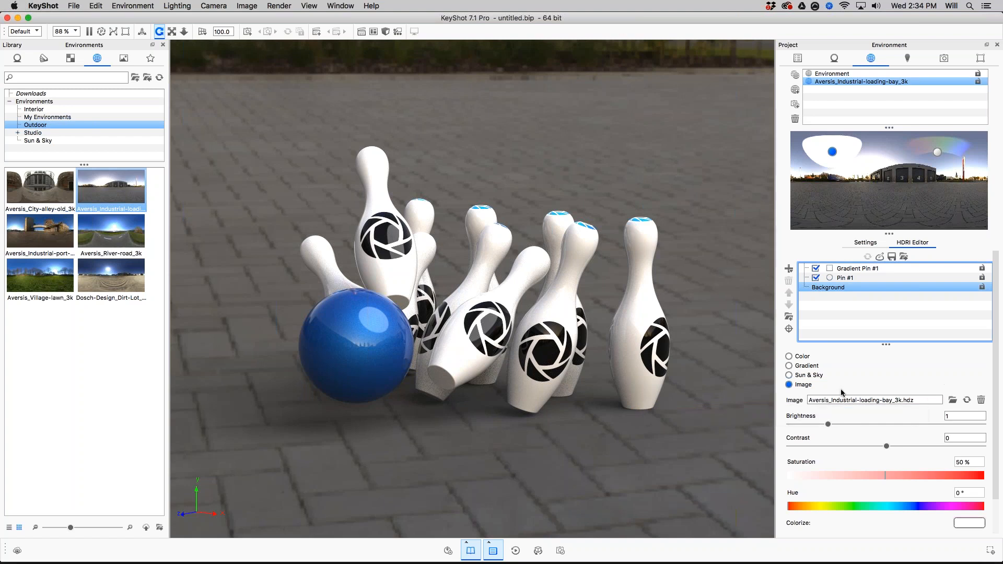
{"action": "left_click", "coordinate": [790, 375]}
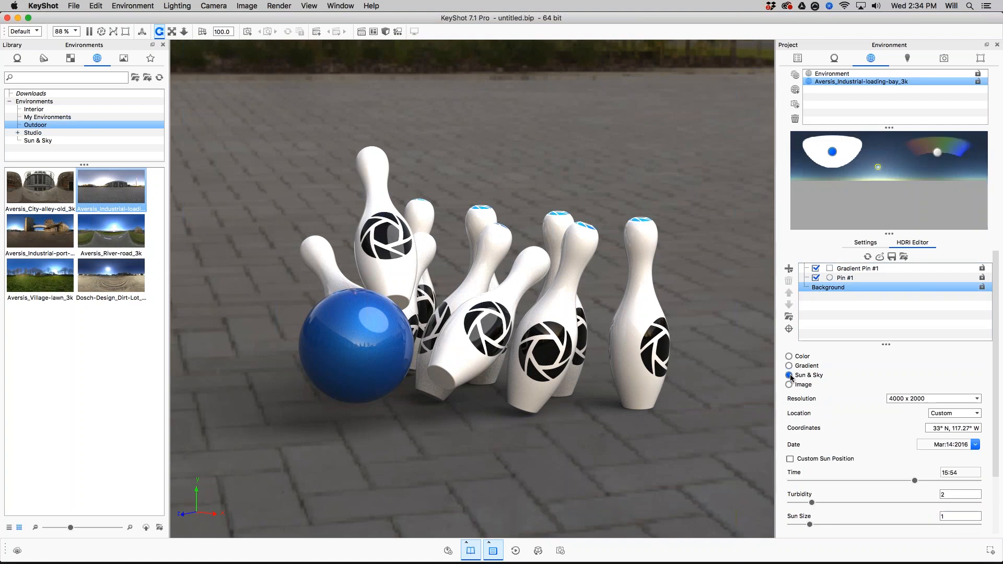
{"action": "left_click_drag", "start_coordinate": [708, 309], "coordinate": [740, 309]}
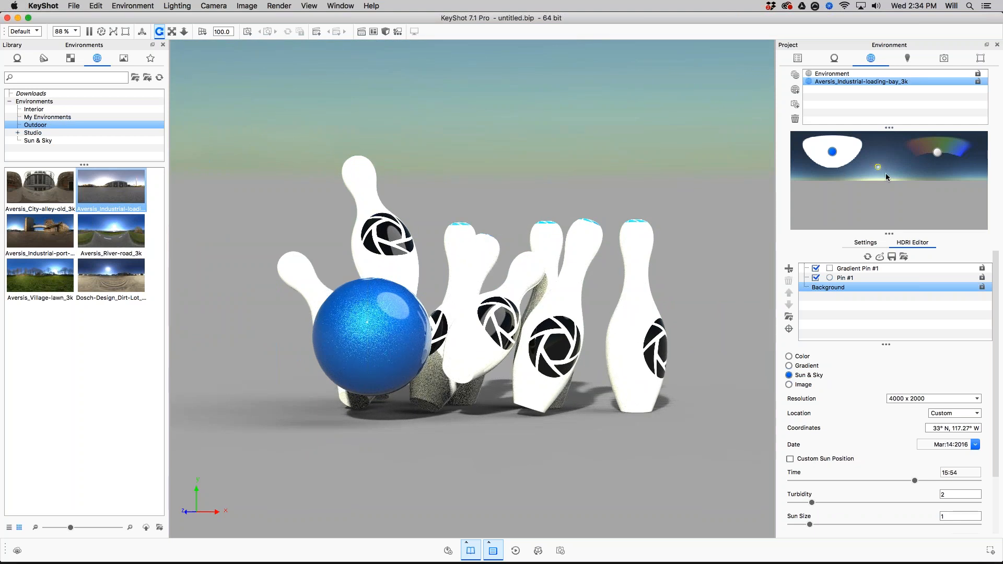
Step: Move the sun closer to Pin #1 in the environment and set Pin #1's brightness to 1
{"action": "mouse_move", "coordinate": [879, 168]}
{"action": "left_mouse_down"}
{"action": "mouse_move", "coordinate": [888, 178]}
{"action": "mouse_move", "coordinate": [867, 161]}
{"action": "left_mouse_up"}
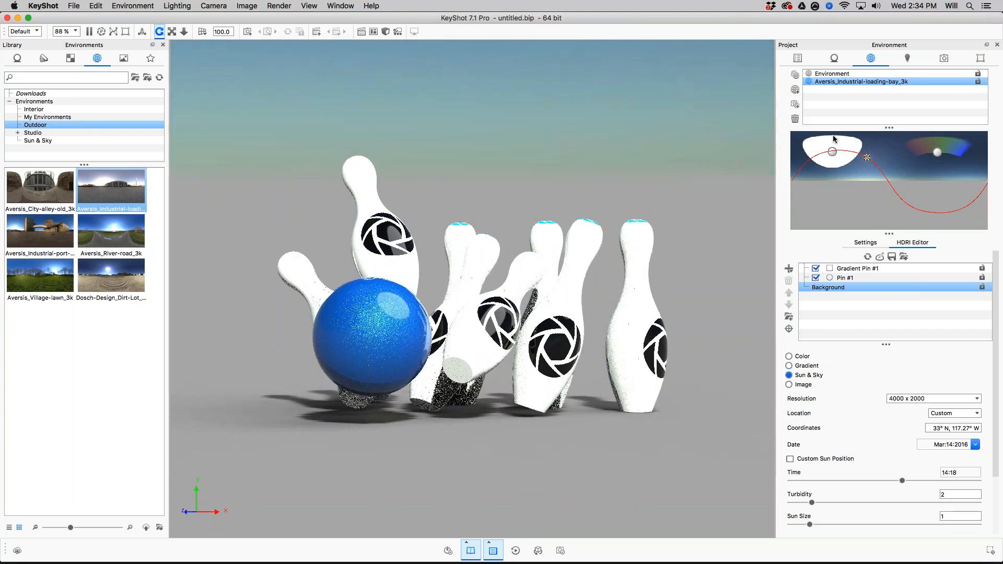
{"action": "left_click", "coordinate": [833, 152]}
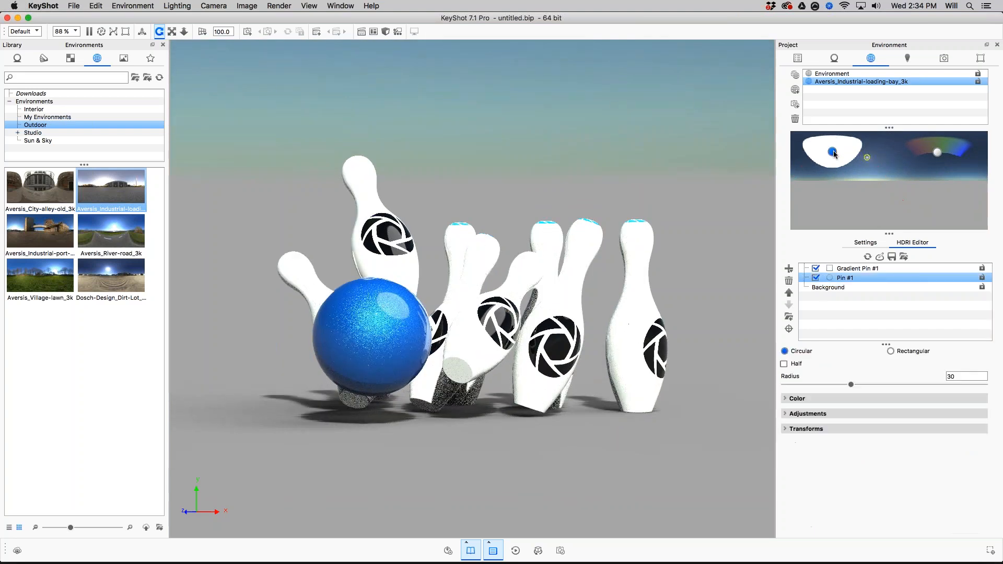
{"action": "left_click", "coordinate": [820, 398]}
{"action": "double_click", "coordinate": [948, 433]}
{"action": "type", "text": "1"}
{"action": "key", "text": "Return"}
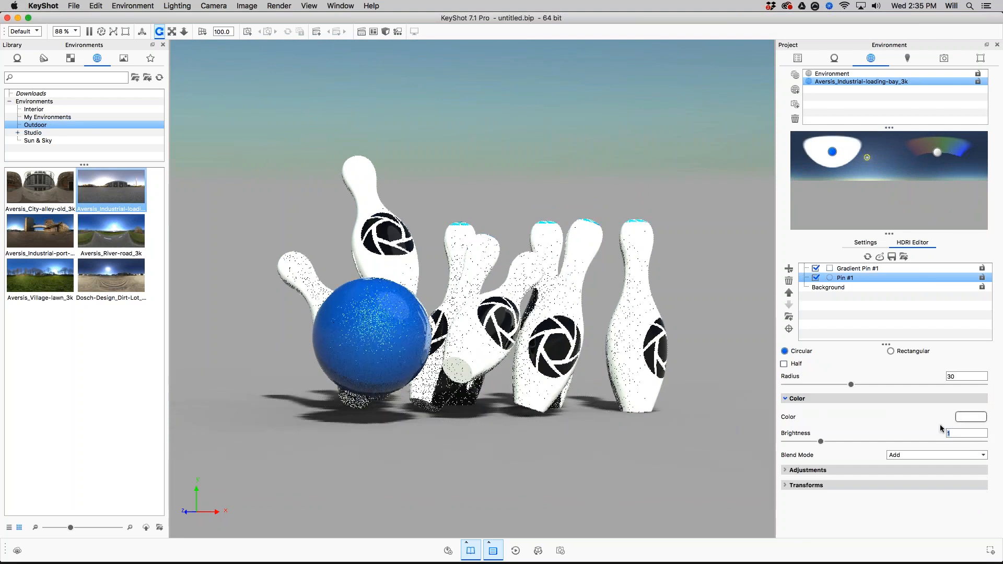
Step: Change the environment's Background to Gradient, select its black stop and inspect the lighting on the bowling pins
{"action": "left_click", "coordinate": [832, 288]}
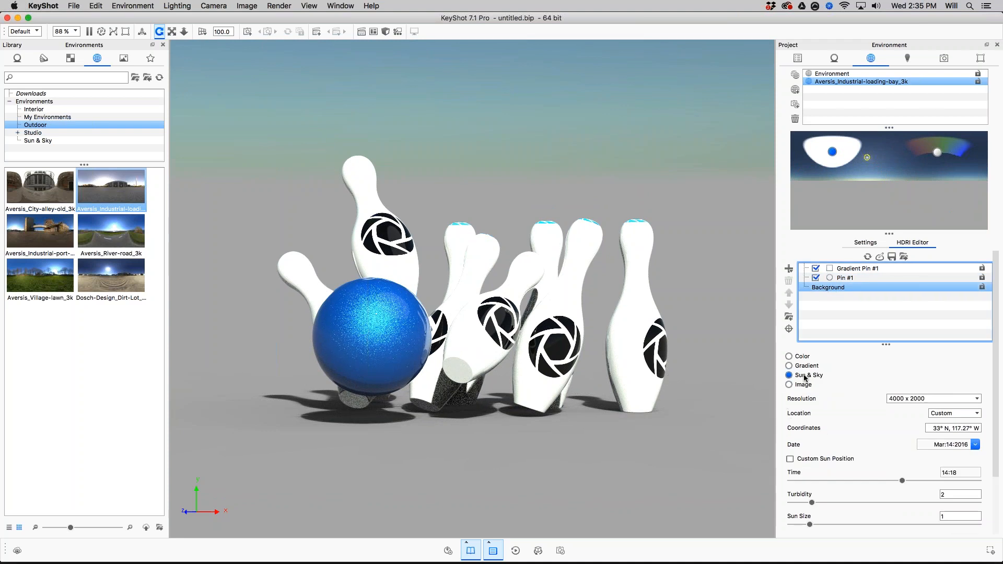
{"action": "left_click", "coordinate": [803, 367]}
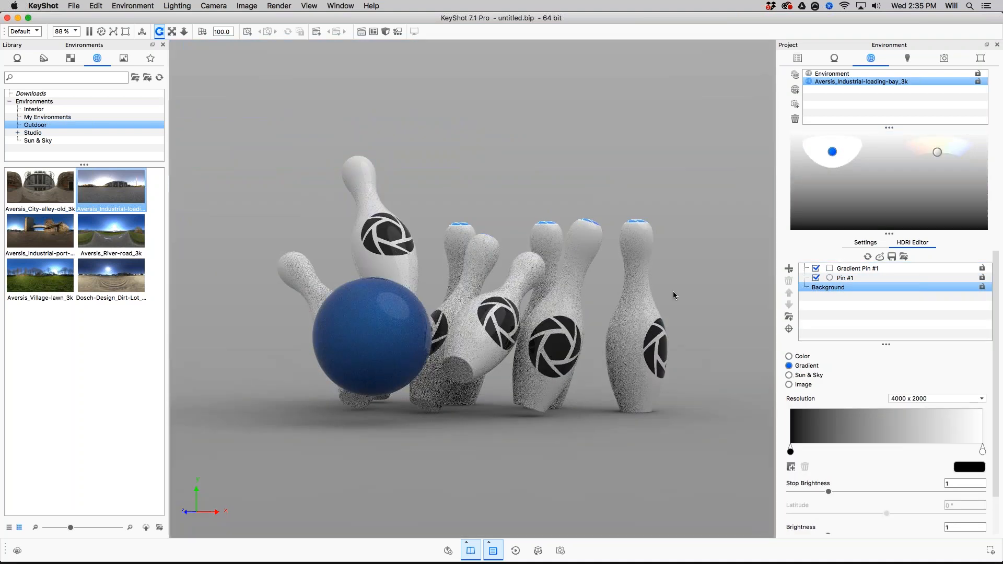
{"action": "left_click_drag", "start_coordinate": [673, 295], "coordinate": [648, 309]}
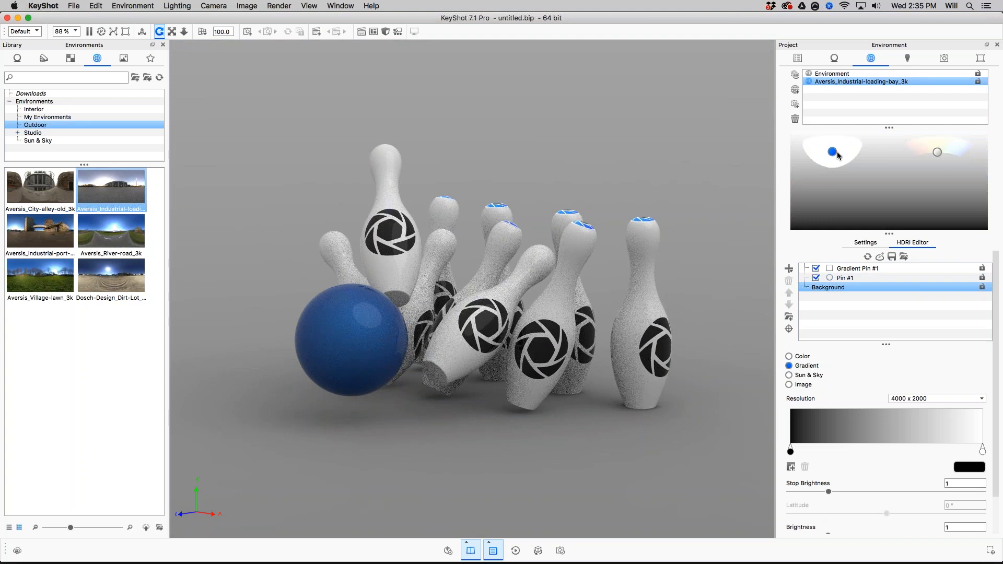
{"action": "mouse_move", "coordinate": [791, 451]}
{"action": "left_mouse_down"}
{"action": "mouse_move", "coordinate": [914, 449]}
{"action": "mouse_move", "coordinate": [790, 451]}
{"action": "left_mouse_up"}
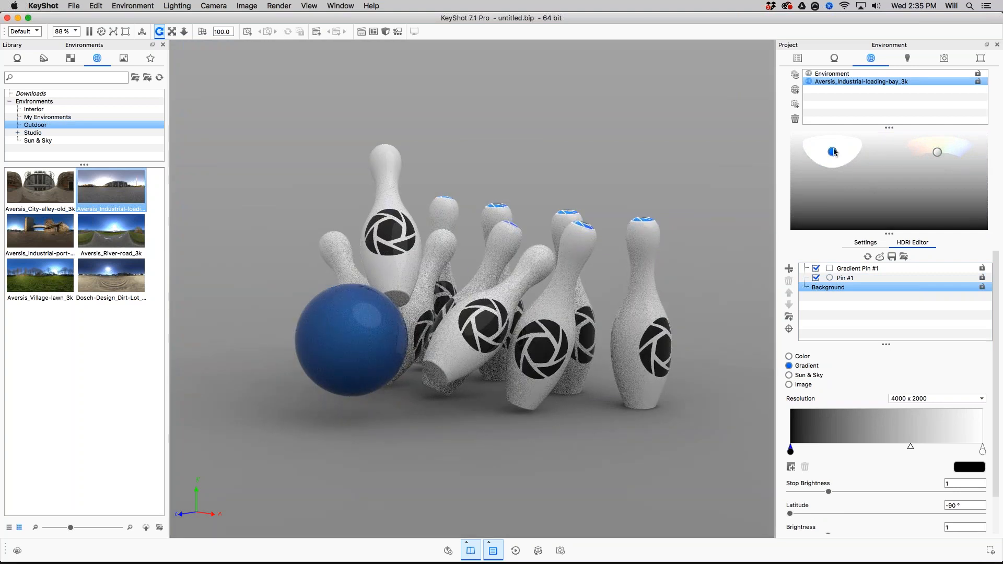
{"action": "left_click_drag", "start_coordinate": [708, 303], "coordinate": [679, 292]}
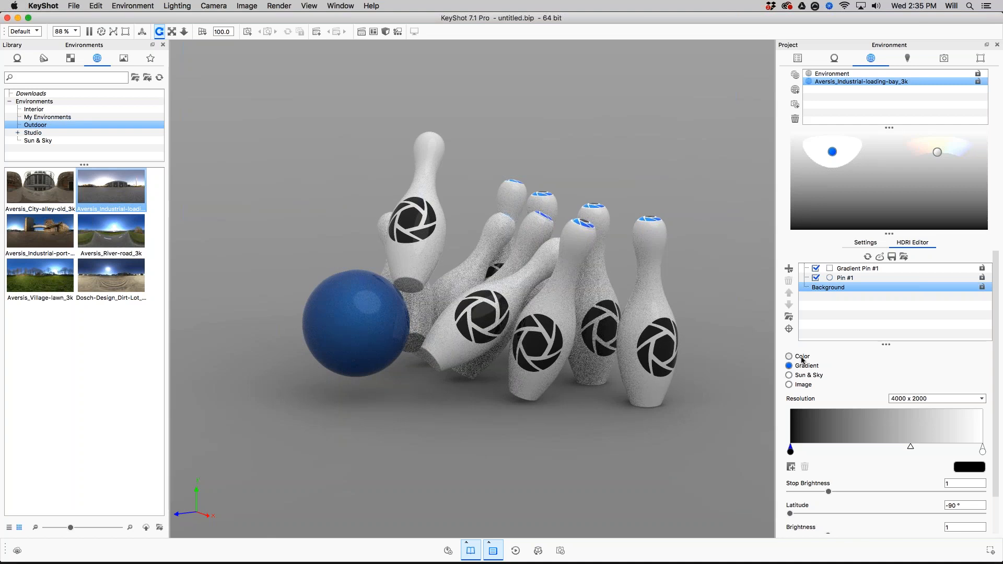
Step: Change the environment's Background to Color, try a pale pink (RGB 241, 194, 194) and restore white
{"action": "left_click", "coordinate": [803, 357]}
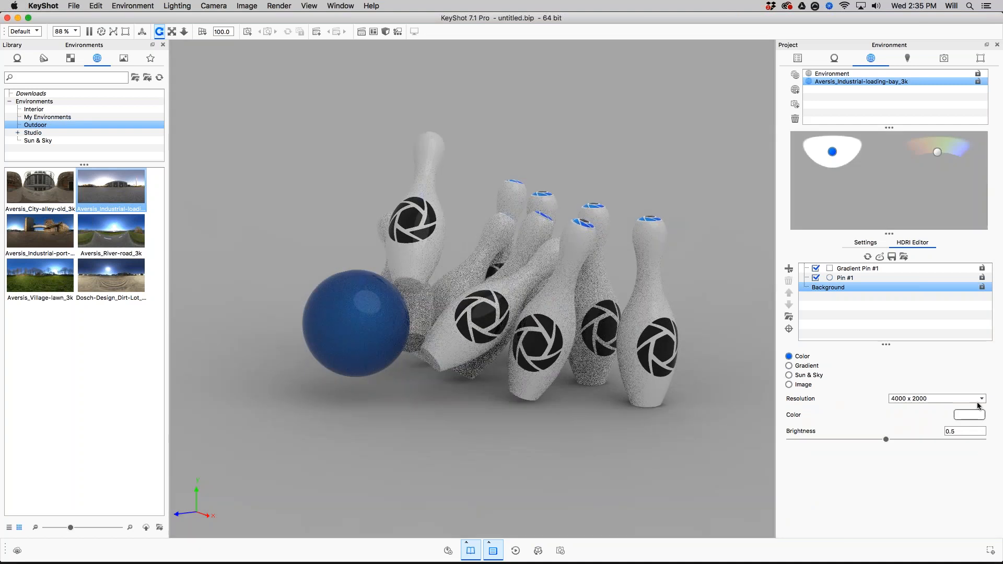
{"action": "left_click", "coordinate": [969, 414]}
{"action": "mouse_move", "coordinate": [892, 237]}
{"action": "left_mouse_down"}
{"action": "mouse_move", "coordinate": [918, 233]}
{"action": "mouse_move", "coordinate": [908, 222]}
{"action": "left_mouse_up"}
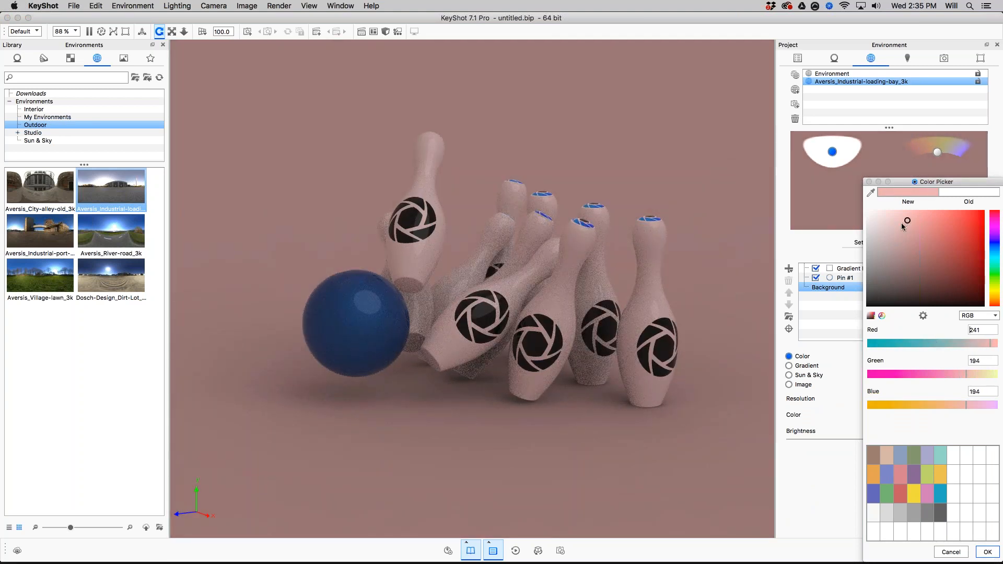
{"action": "left_click", "coordinate": [974, 515]}
{"action": "left_click", "coordinate": [978, 548]}
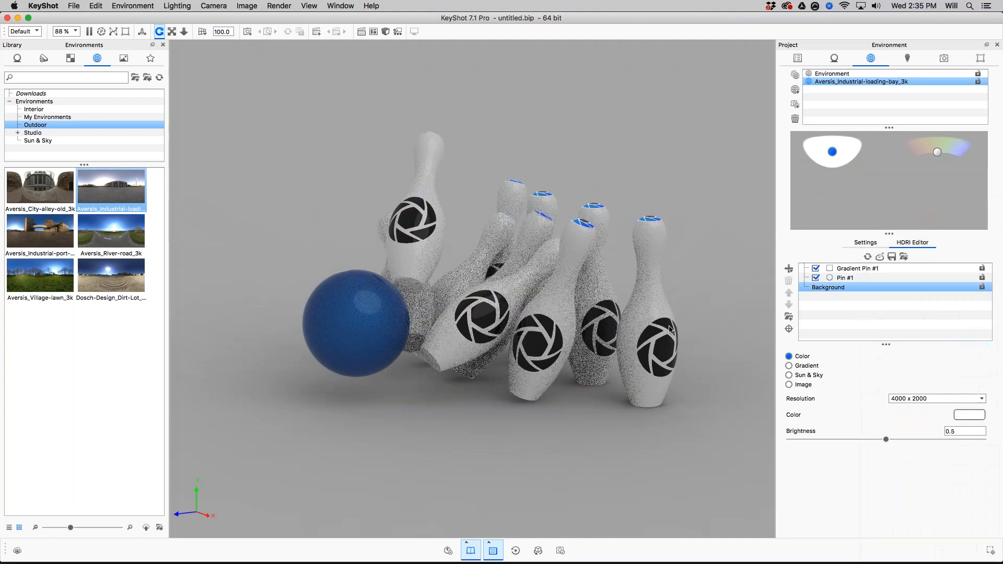
{"action": "scroll", "coordinate": [670, 329], "scroll_direction": "down", "scroll_amount": 3}
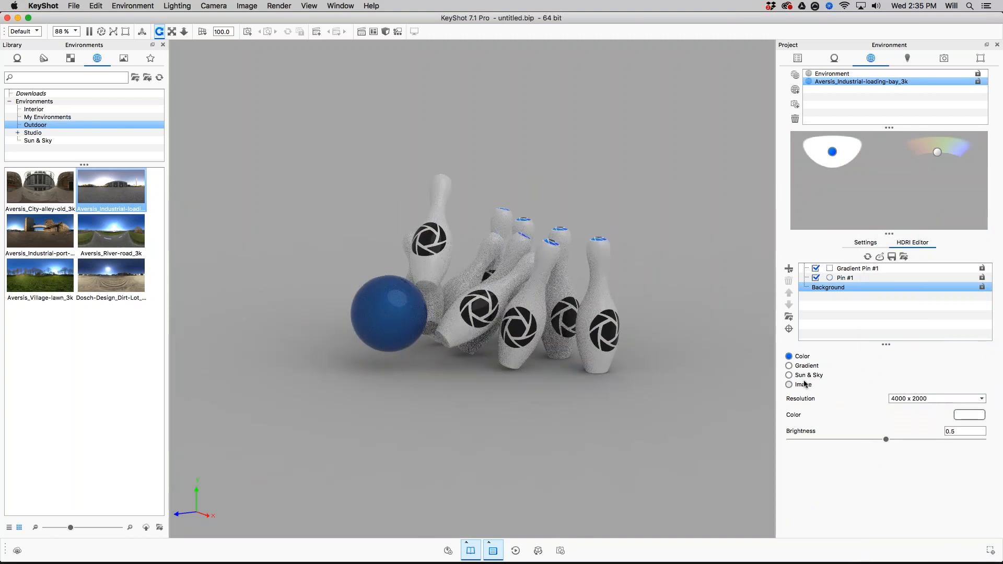
Step: Change the environment's Background to Image, generate the full-resolution HDRI and inspect the backdrop from far and near
{"action": "left_click", "coordinate": [803, 384]}
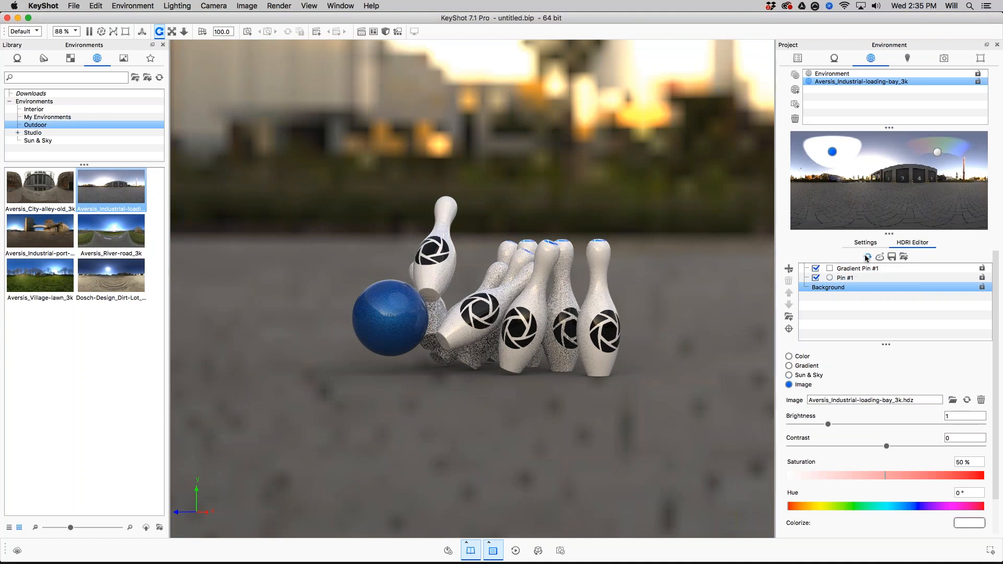
{"action": "left_click", "coordinate": [868, 256]}
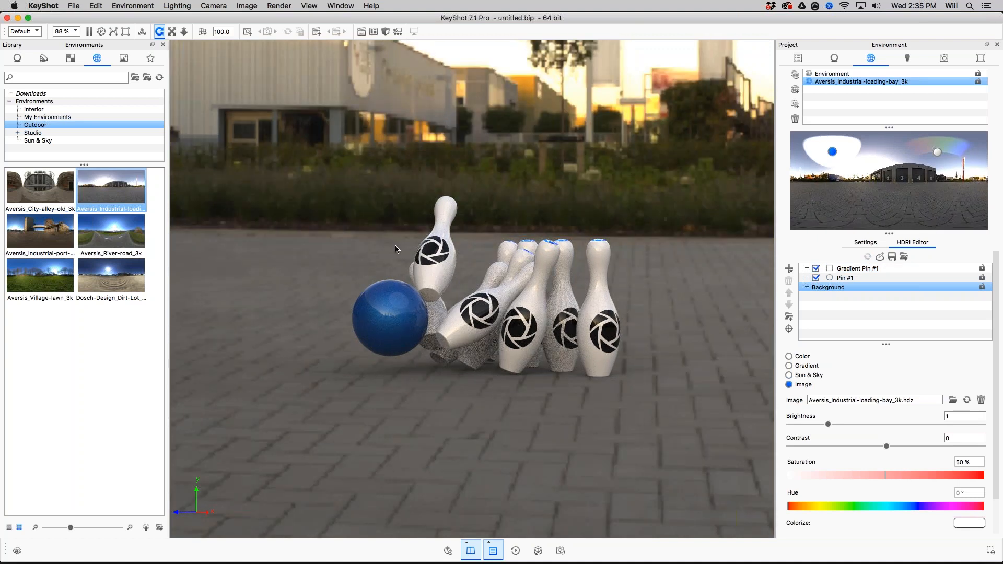
{"action": "scroll", "coordinate": [422, 265], "scroll_direction": "down", "scroll_amount": 5}
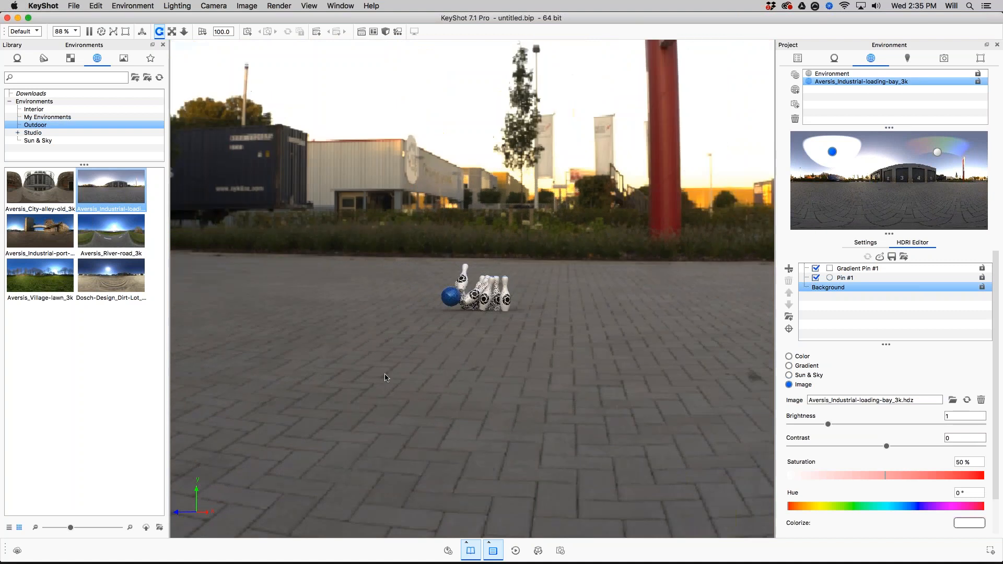
{"action": "scroll", "coordinate": [386, 377], "scroll_direction": "down", "scroll_amount": 8}
{"action": "scroll", "coordinate": [482, 285], "scroll_direction": "up", "scroll_amount": 10}
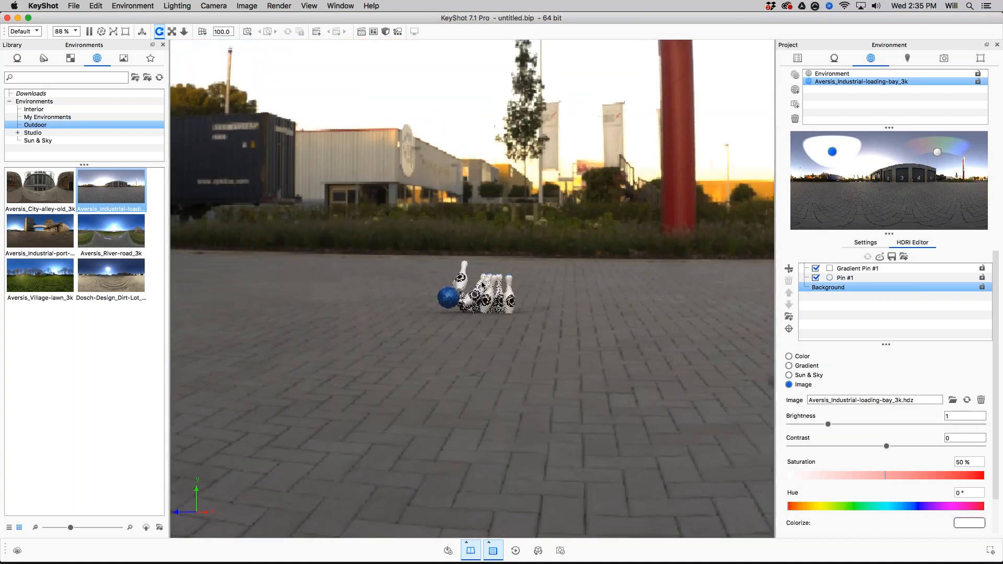
{"action": "scroll", "coordinate": [483, 285], "scroll_direction": "up", "scroll_amount": 10}
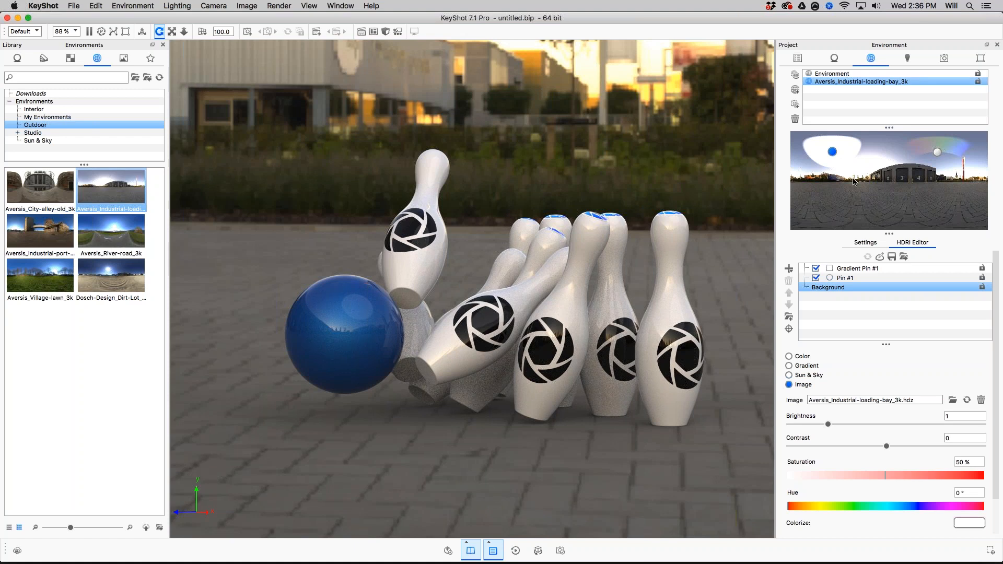
Step: Duplicate the Aversis_Industrial-loading-bay_3k environment, disable Pin #1 in the copy and generate its full-resolution HDRI
{"action": "left_click", "coordinate": [796, 75]}
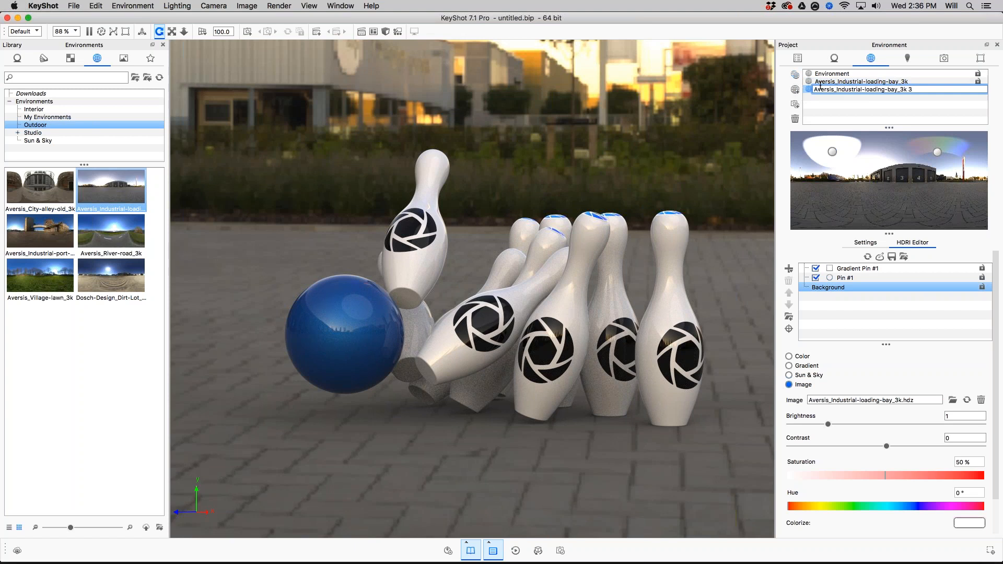
{"action": "left_click", "coordinate": [832, 153]}
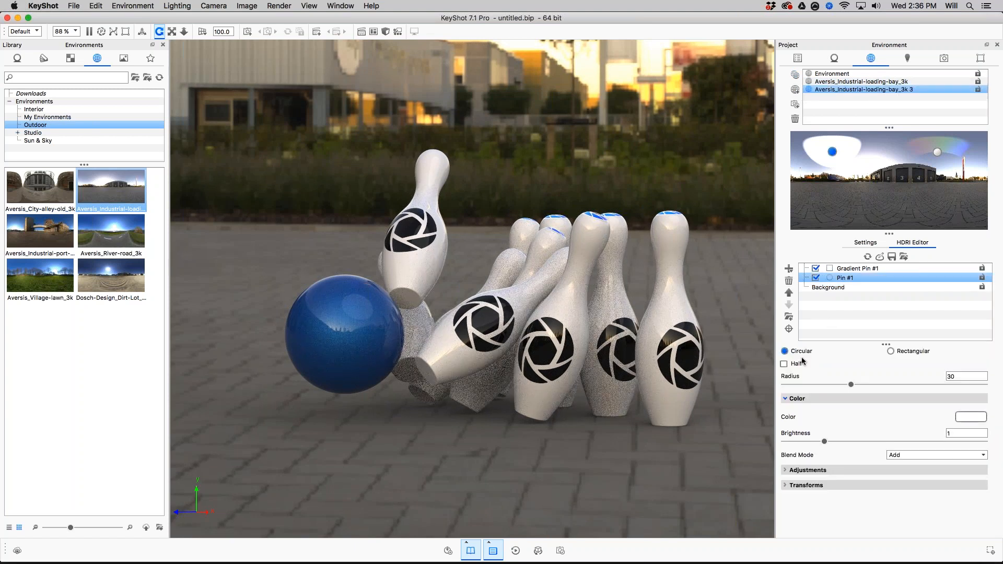
{"action": "left_click", "coordinate": [823, 288]}
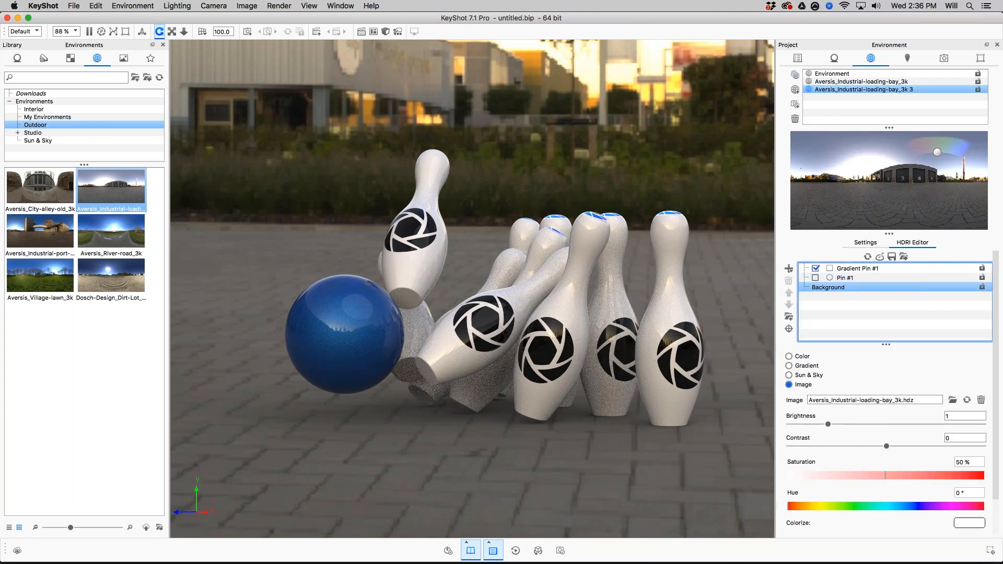
{"action": "left_click", "coordinate": [815, 277]}
{"action": "left_click", "coordinate": [865, 256]}
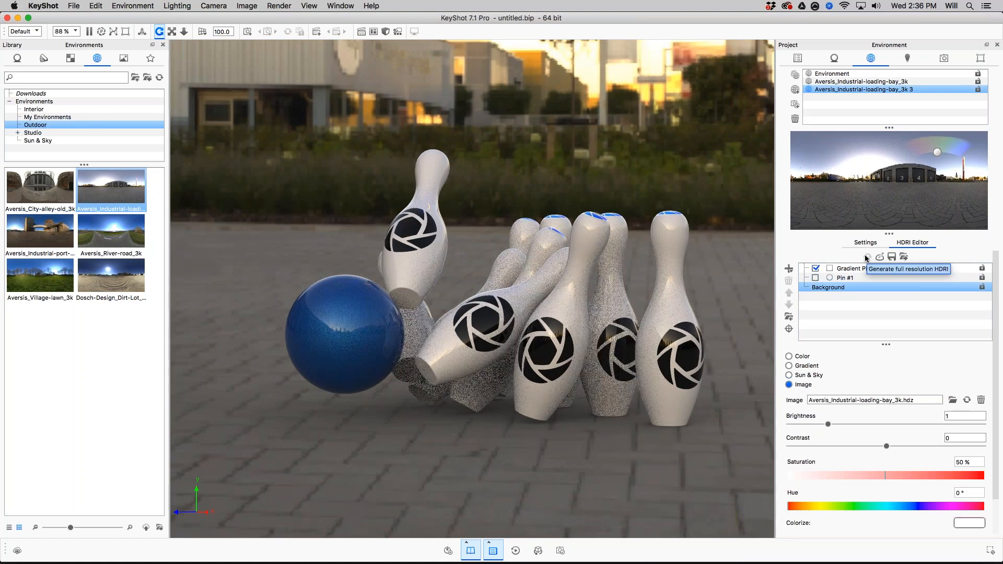
Step: Make the original Aversis_Industrial-loading-bay_3k environment active and check its HDZ export dialog without exporting
{"action": "left_click", "coordinate": [833, 82]}
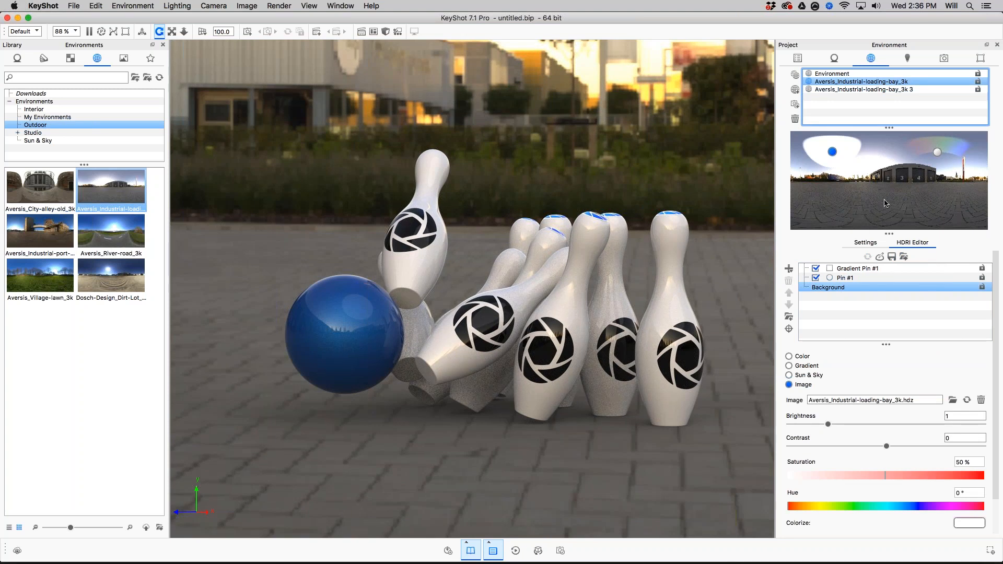
{"action": "left_click", "coordinate": [905, 258]}
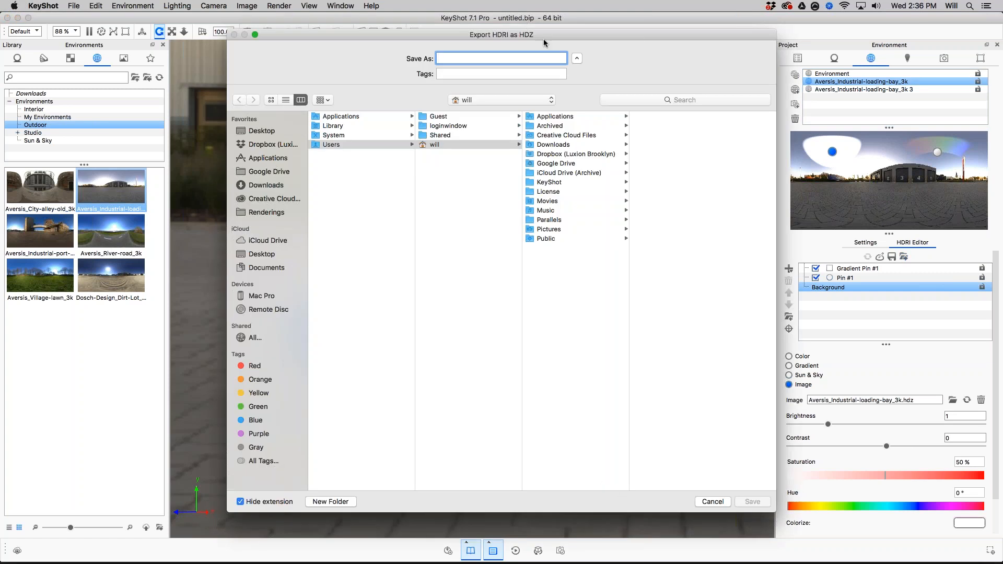
{"action": "left_click", "coordinate": [723, 502]}
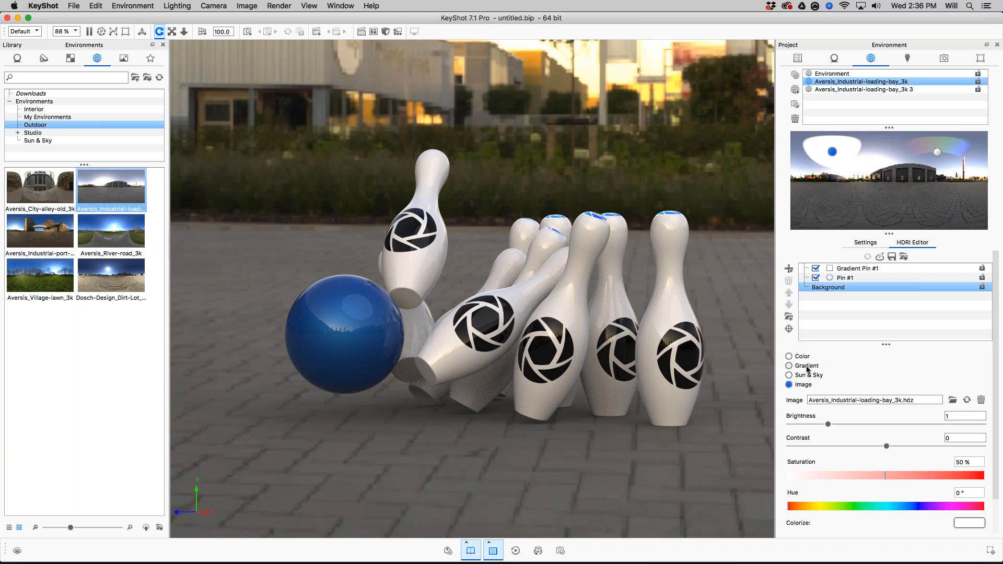
Step: Compare a Gradient Background around the pins with the Image Background generated at full resolution
{"action": "left_click", "coordinate": [807, 366]}
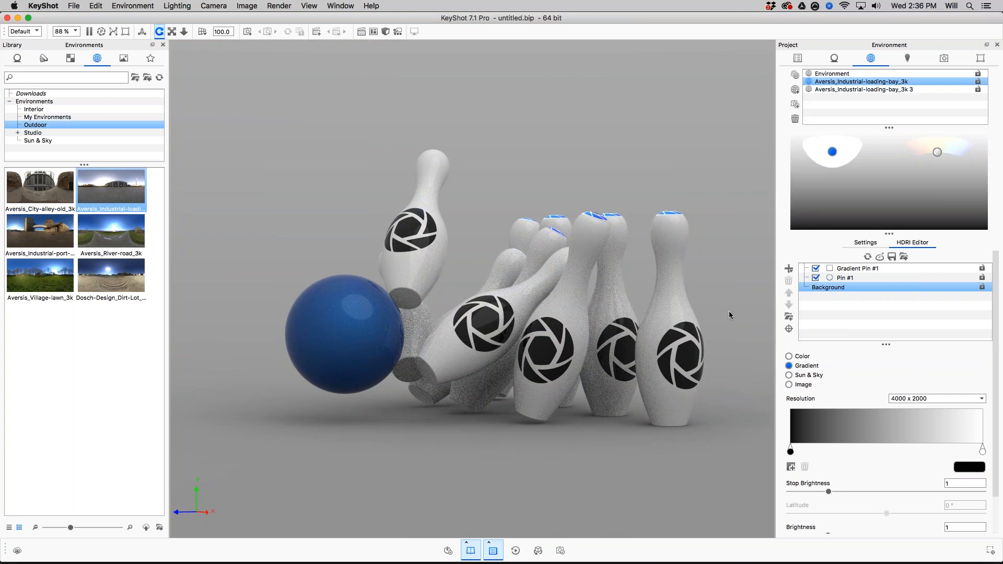
{"action": "left_click_drag", "start_coordinate": [572, 152], "coordinate": [676, 135]}
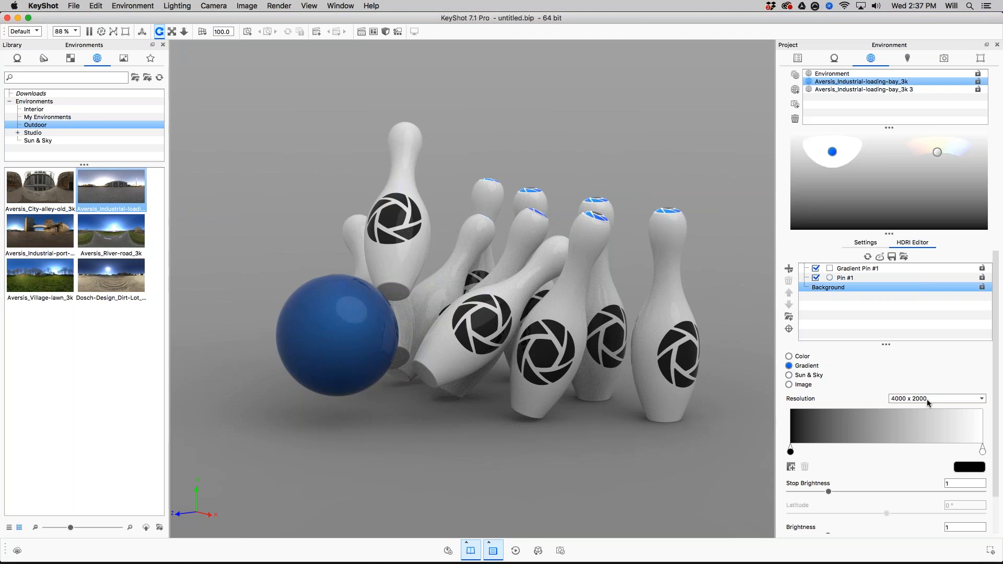
{"action": "left_click", "coordinate": [802, 385]}
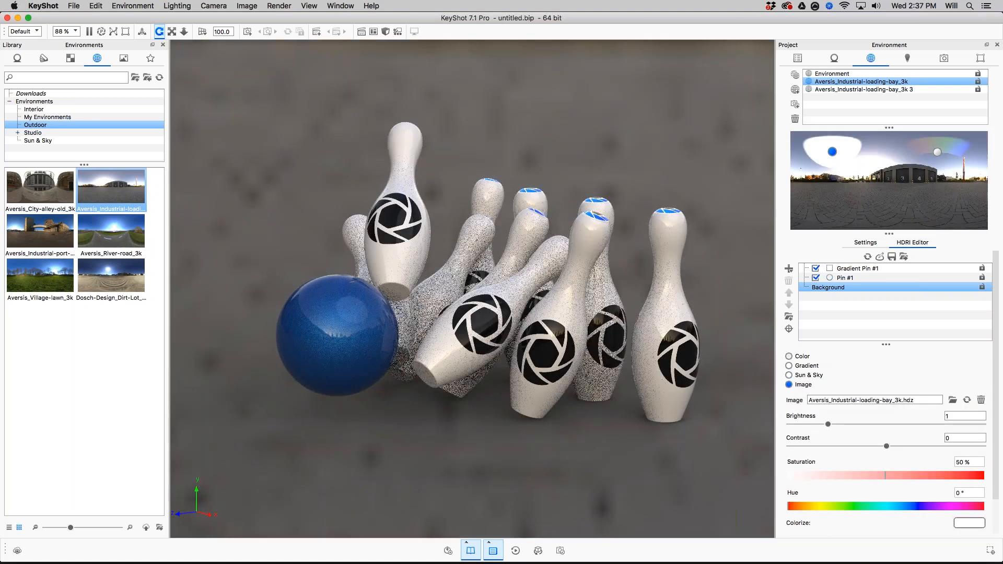
{"action": "left_click", "coordinate": [868, 257]}
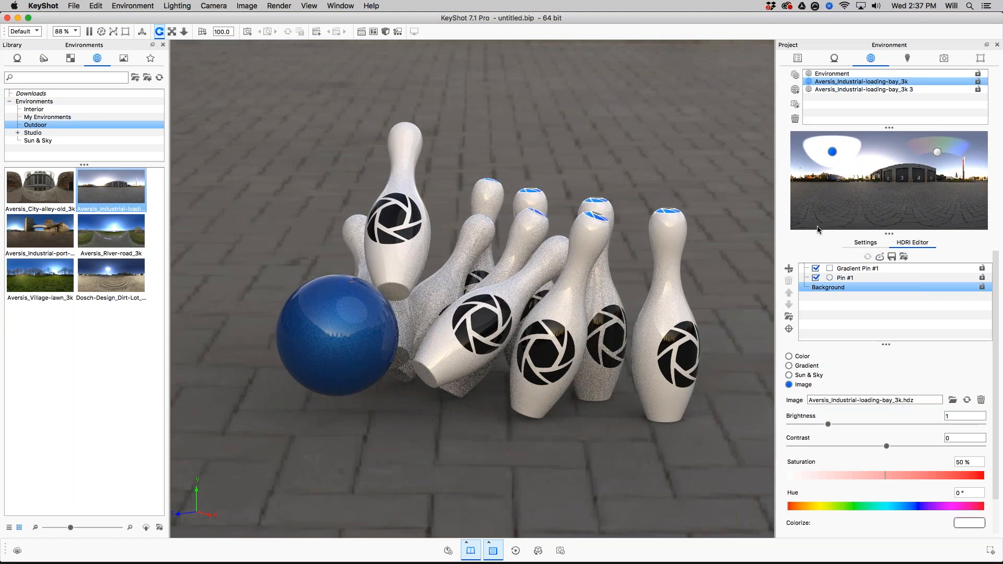
Step: Change the environment's Background to Gradient with a resolution of 4000 x 2000
{"action": "left_click", "coordinate": [806, 367]}
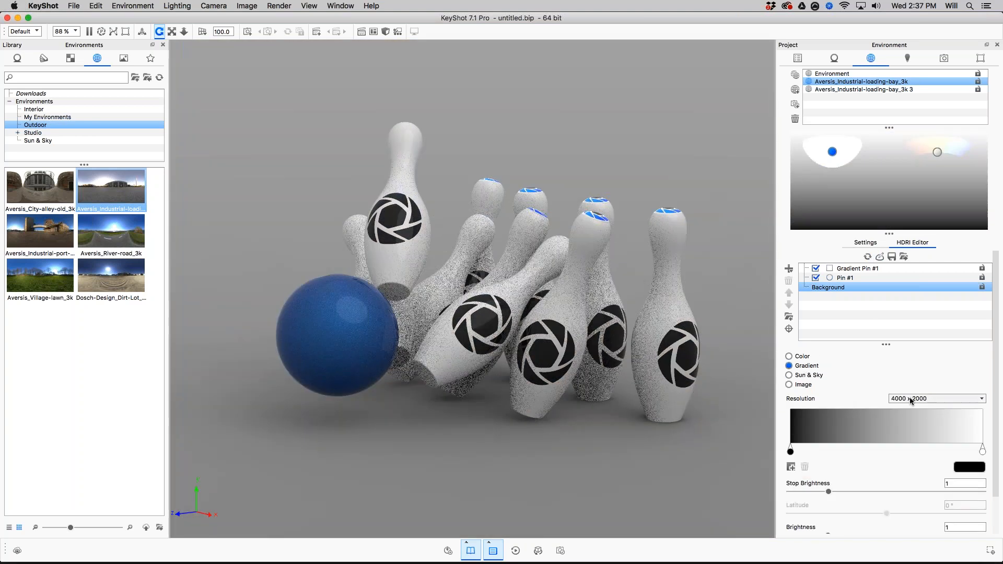
{"action": "left_click", "coordinate": [910, 399]}
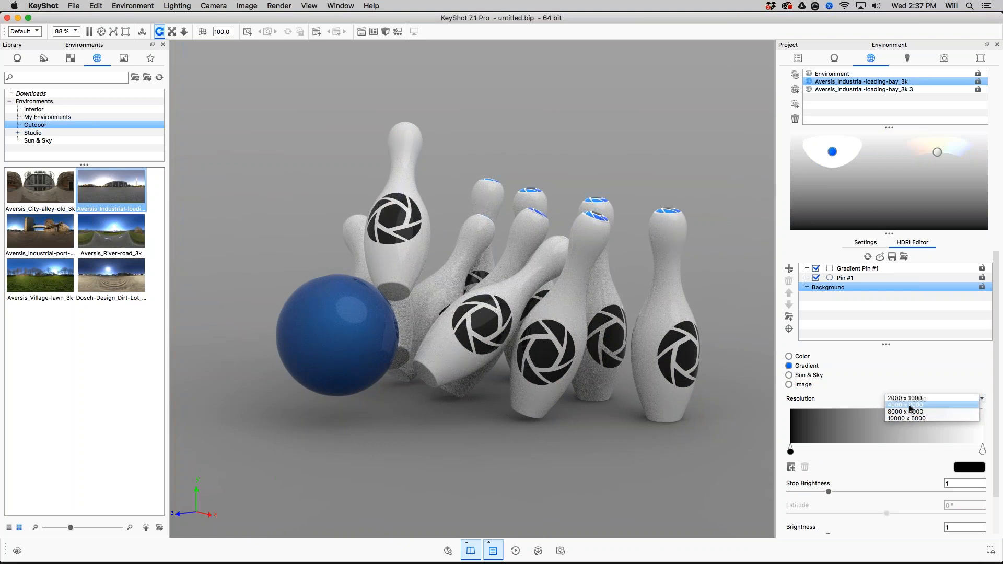
{"action": "left_click", "coordinate": [910, 405]}
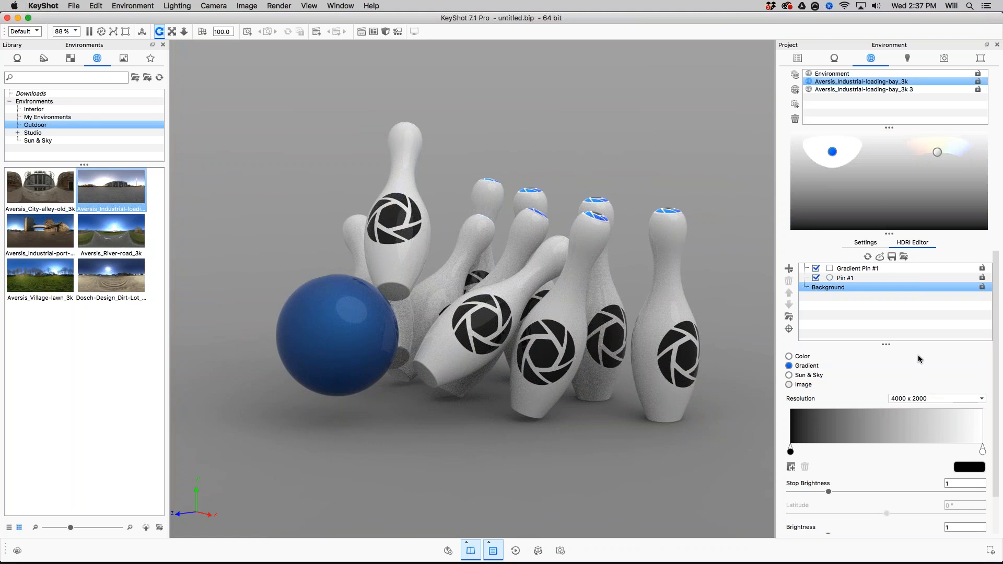
Step: Examine the file formats available for exporting the HDRI, cancel the export and inspect the pins from another angle
{"action": "left_click", "coordinate": [903, 258]}
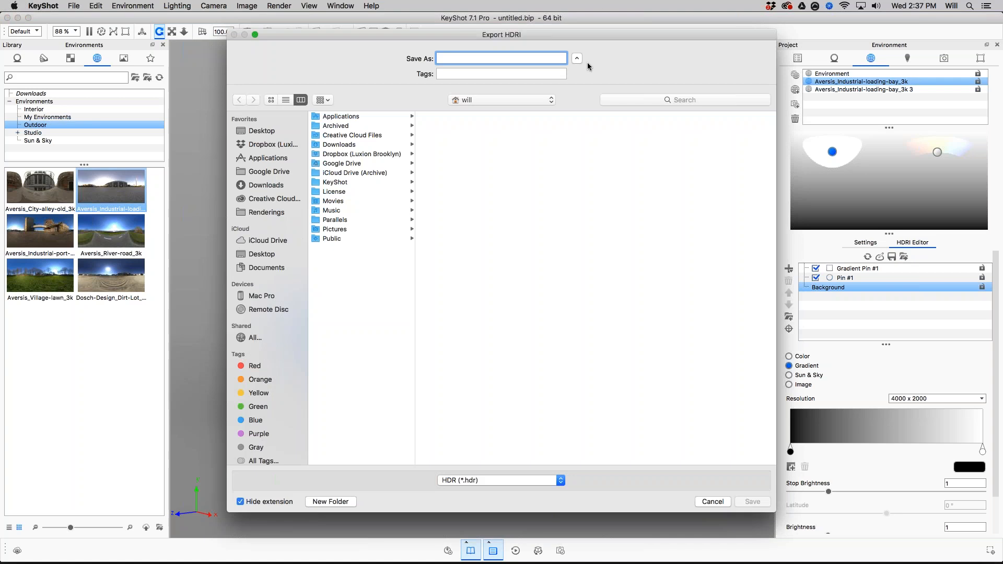
{"action": "left_click", "coordinate": [537, 481]}
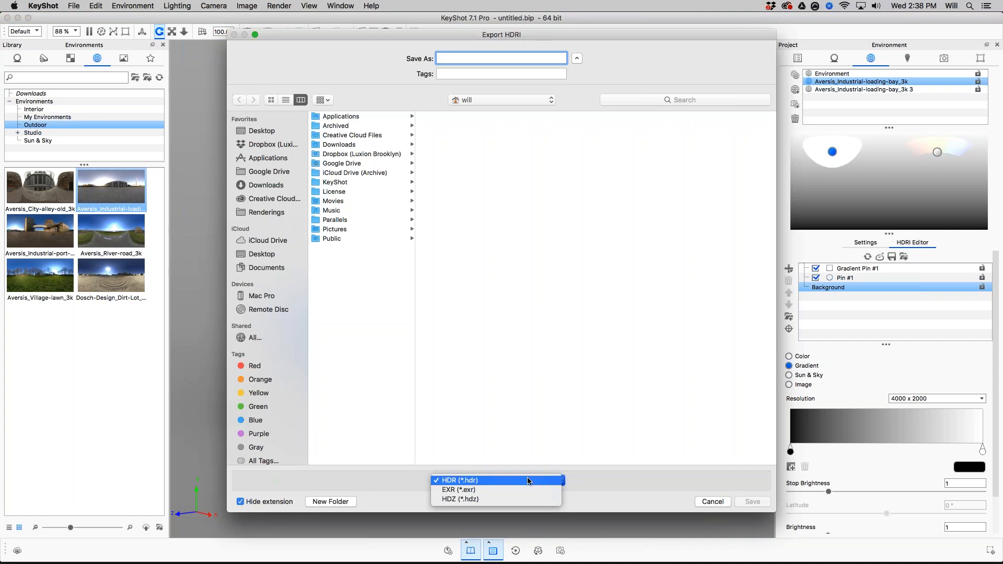
{"action": "left_click", "coordinate": [711, 503]}
{"action": "left_click", "coordinate": [711, 502]}
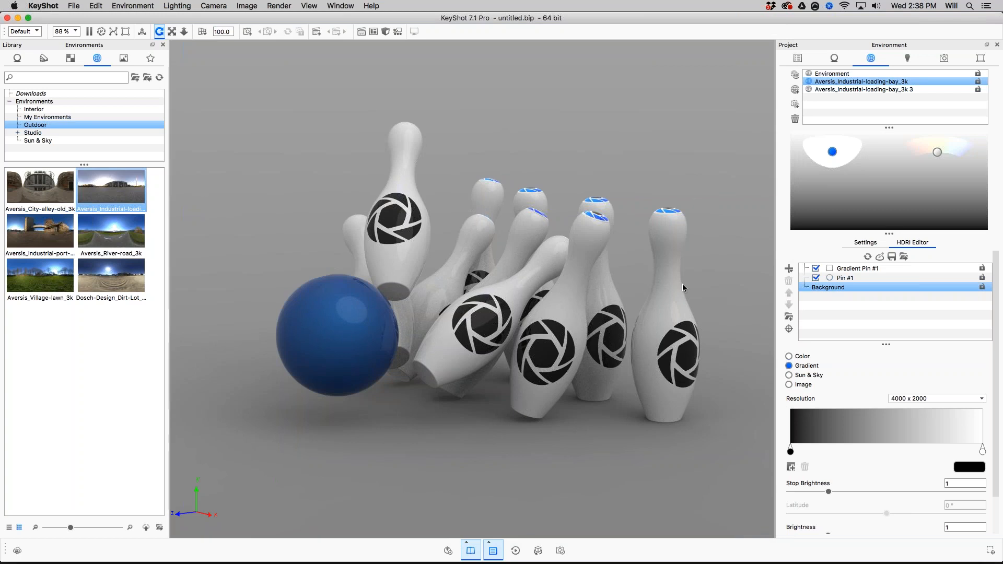
{"action": "left_click_drag", "start_coordinate": [679, 340], "coordinate": [413, 355]}
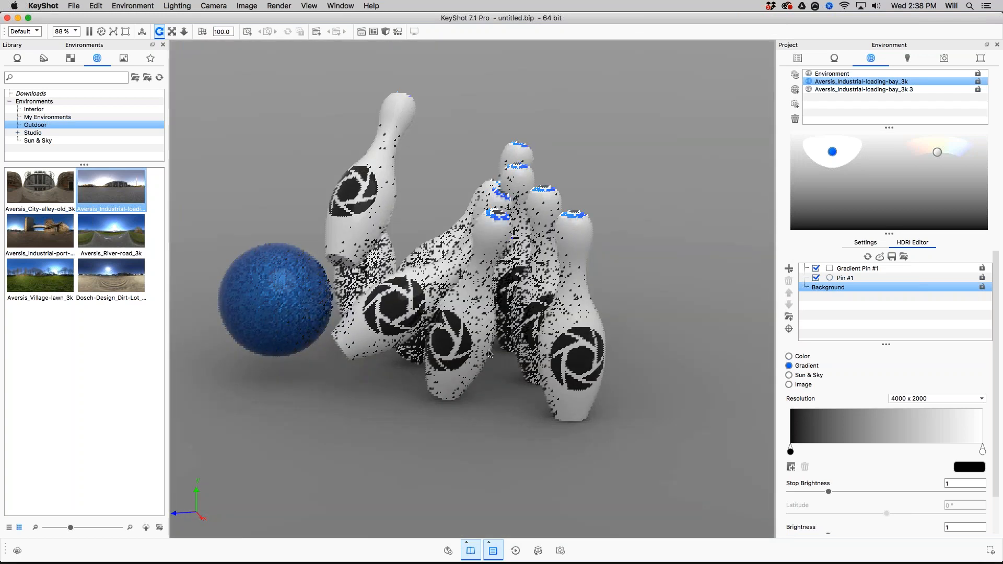
Step: Turn the bowling pins' paint material into a multi-material and shorten its sub-material list
{"action": "middle_click_drag", "start_coordinate": [612, 282], "coordinate": [669, 301]}
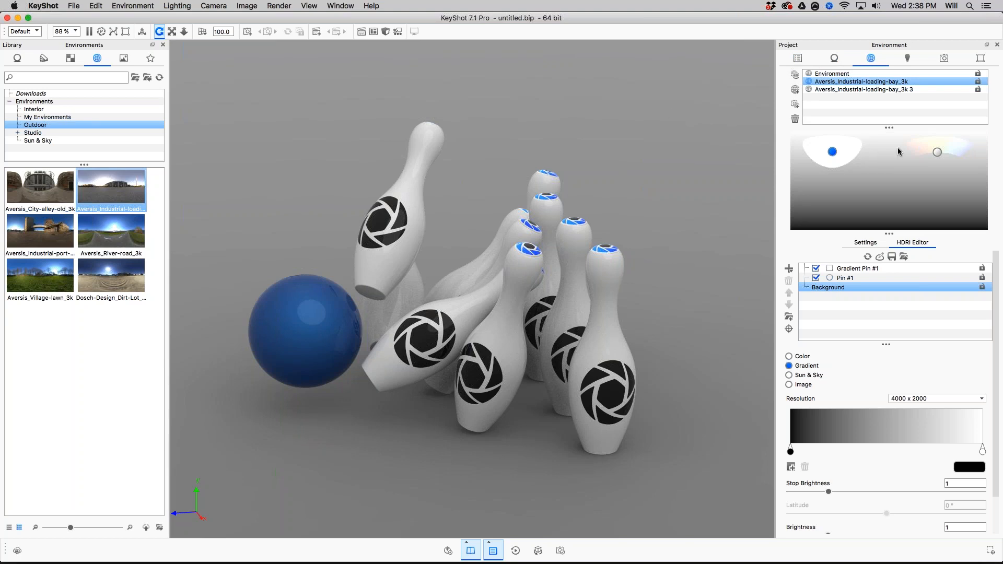
{"action": "left_click", "coordinate": [800, 60]}
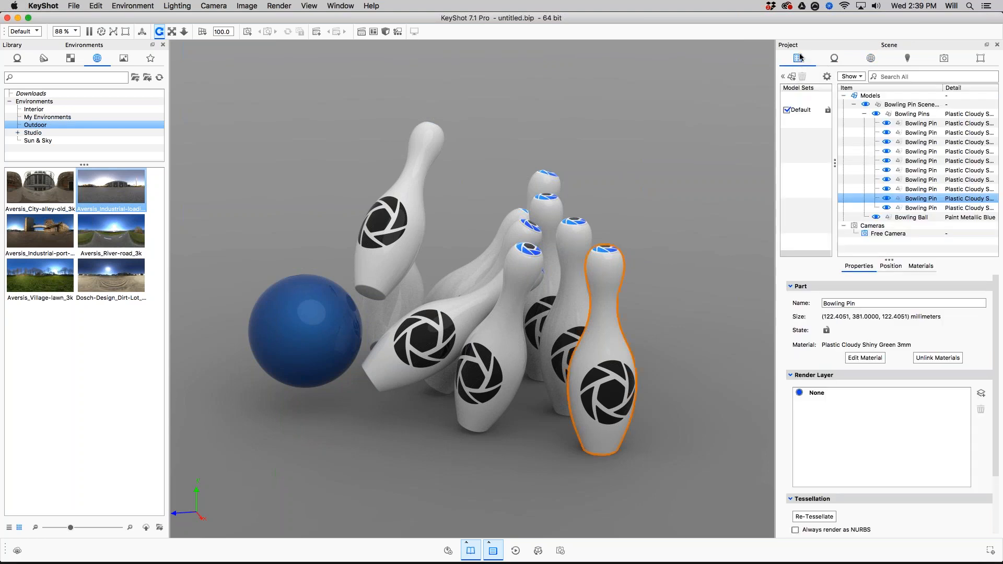
{"action": "left_click_drag", "start_coordinate": [676, 220], "coordinate": [701, 218]}
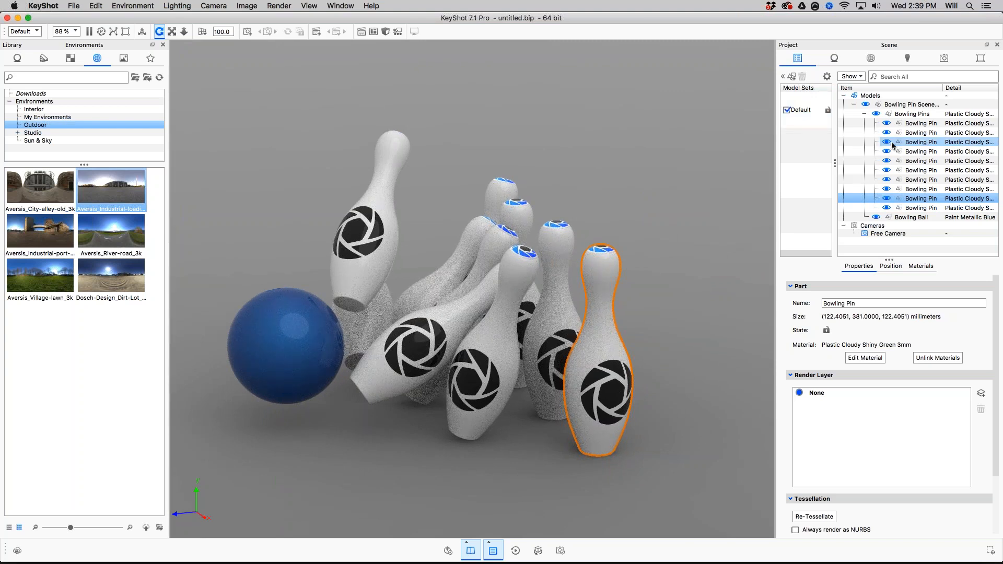
{"action": "middle_click_drag", "start_coordinate": [760, 156], "coordinate": [767, 117]}
{"action": "left_click_drag", "start_coordinate": [702, 215], "coordinate": [719, 259]}
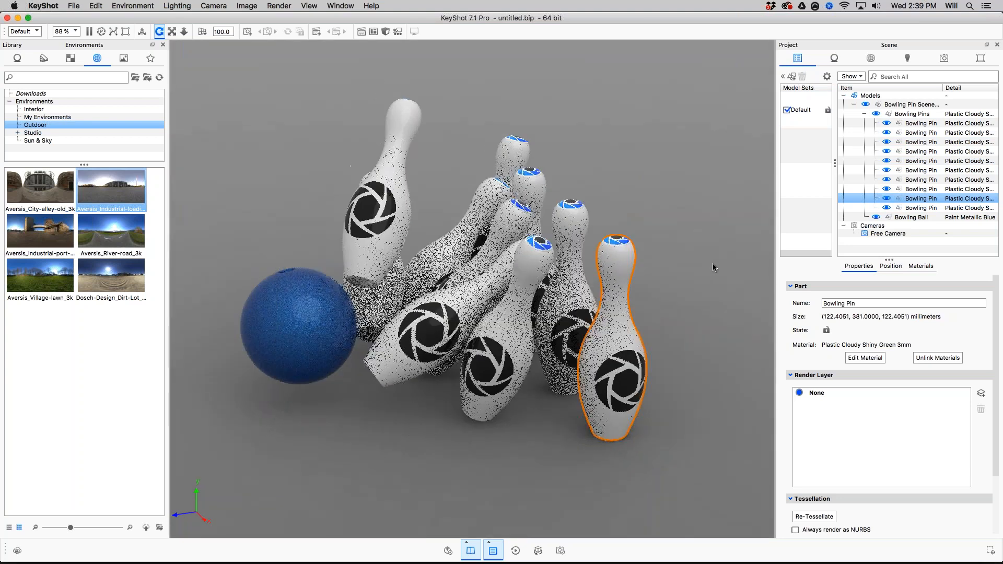
{"action": "double_click", "coordinate": [575, 242]}
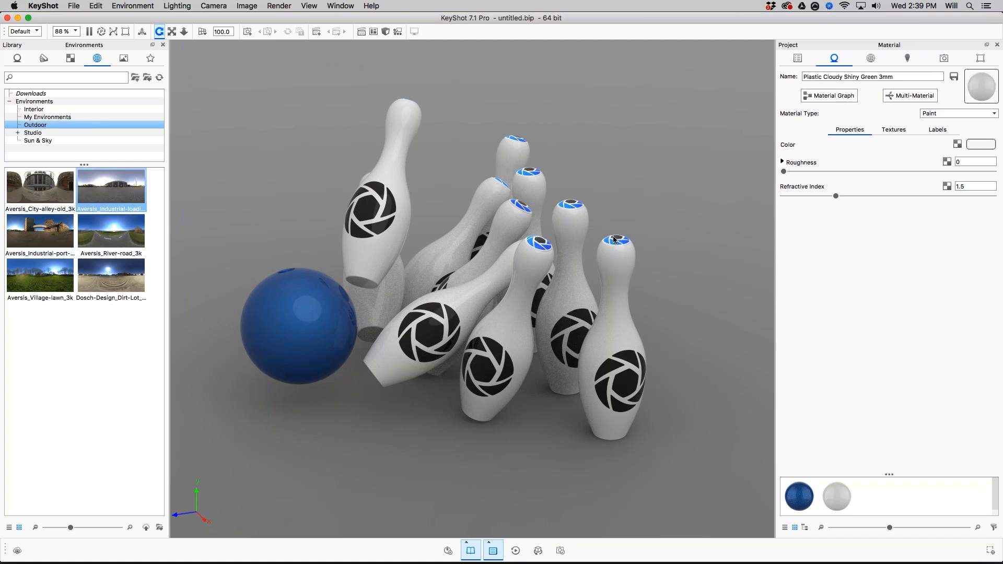
{"action": "left_click", "coordinate": [838, 95]}
{"action": "left_click", "coordinate": [902, 95]}
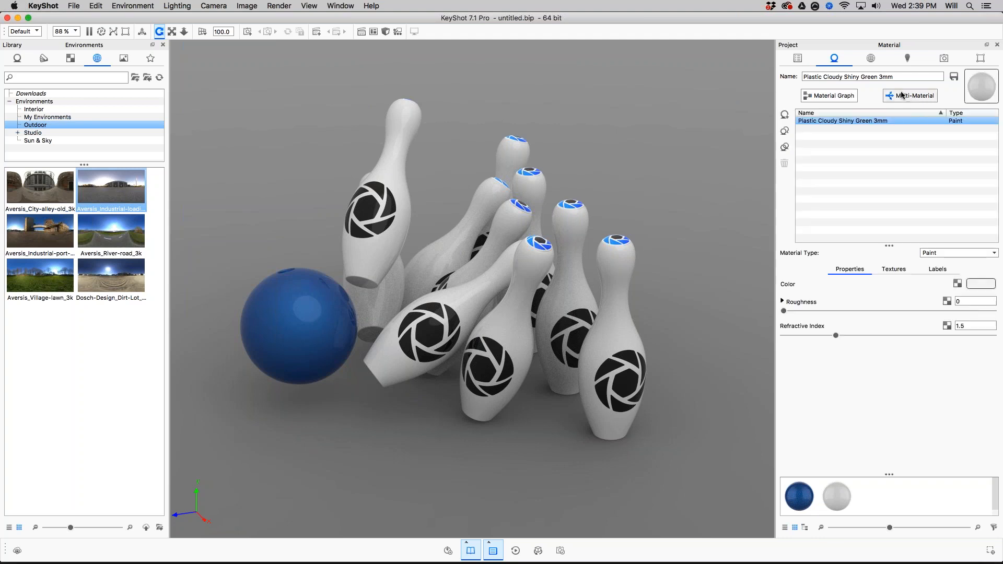
{"action": "left_click_drag", "start_coordinate": [895, 247], "coordinate": [895, 173]}
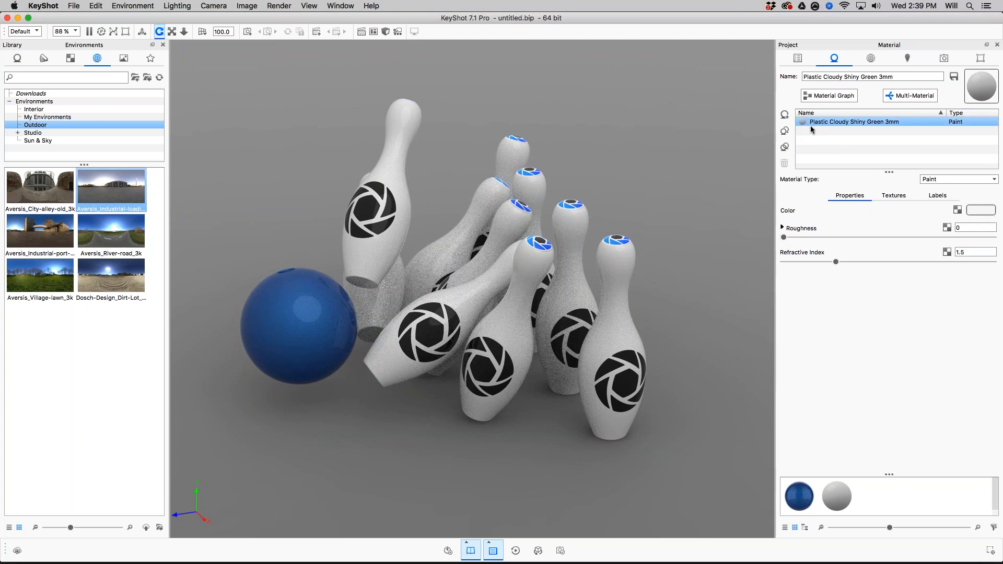
Step: Add the 2 Panels Tilted 4K studio environment from the library to the scene's environment list and make it active
{"action": "middle_click_drag", "start_coordinate": [650, 230], "coordinate": [640, 234]}
{"action": "left_click", "coordinate": [875, 59]}
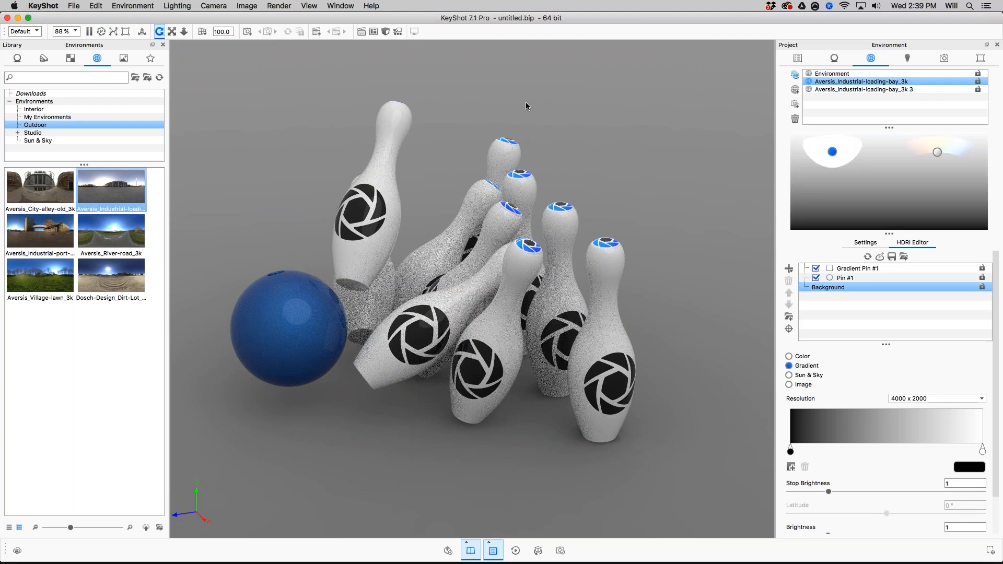
{"action": "left_click", "coordinate": [32, 132]}
{"action": "left_click_drag", "start_coordinate": [99, 185], "coordinate": [694, 353]}
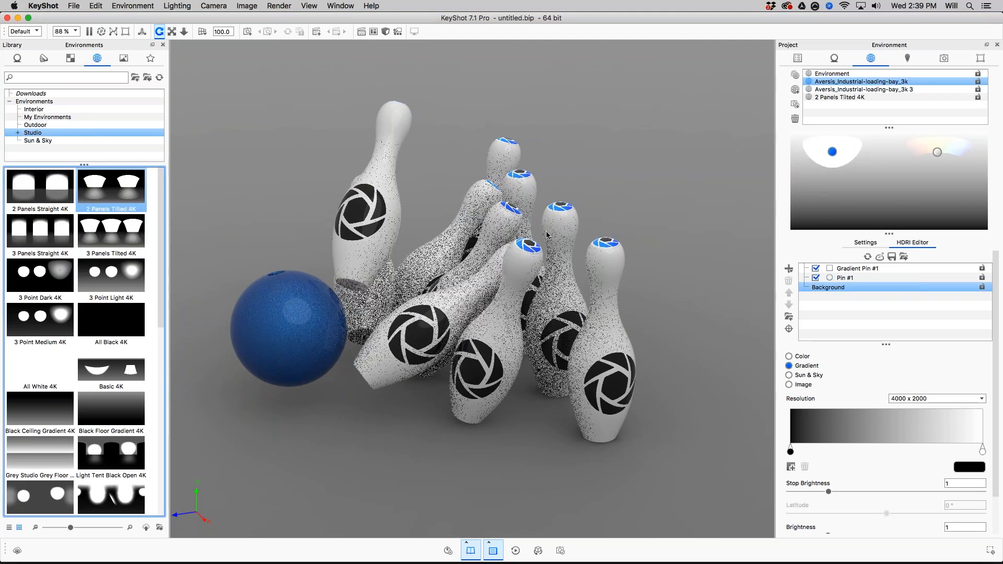
{"action": "left_click", "coordinate": [857, 96]}
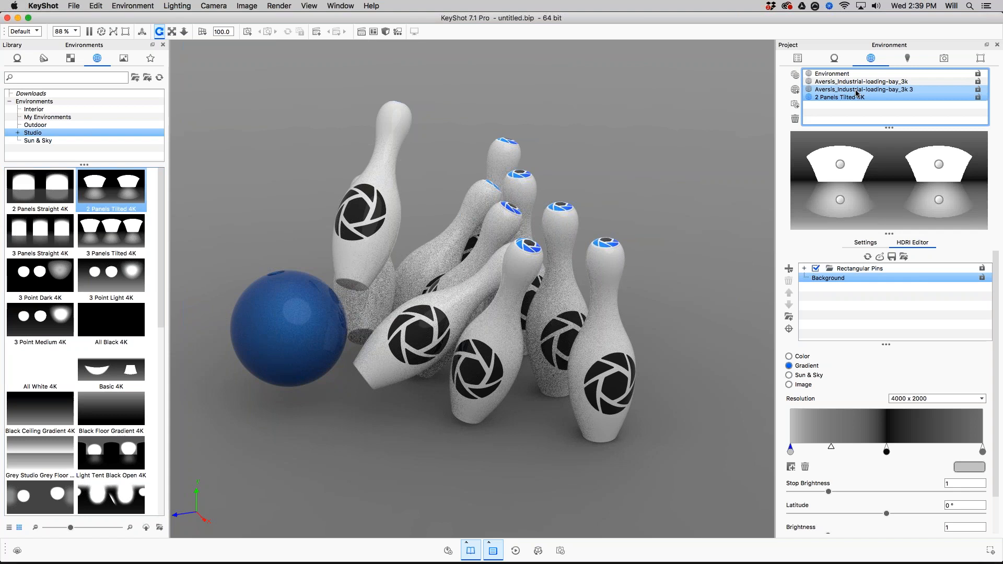
{"action": "left_click_drag", "start_coordinate": [626, 300], "coordinate": [666, 250]}
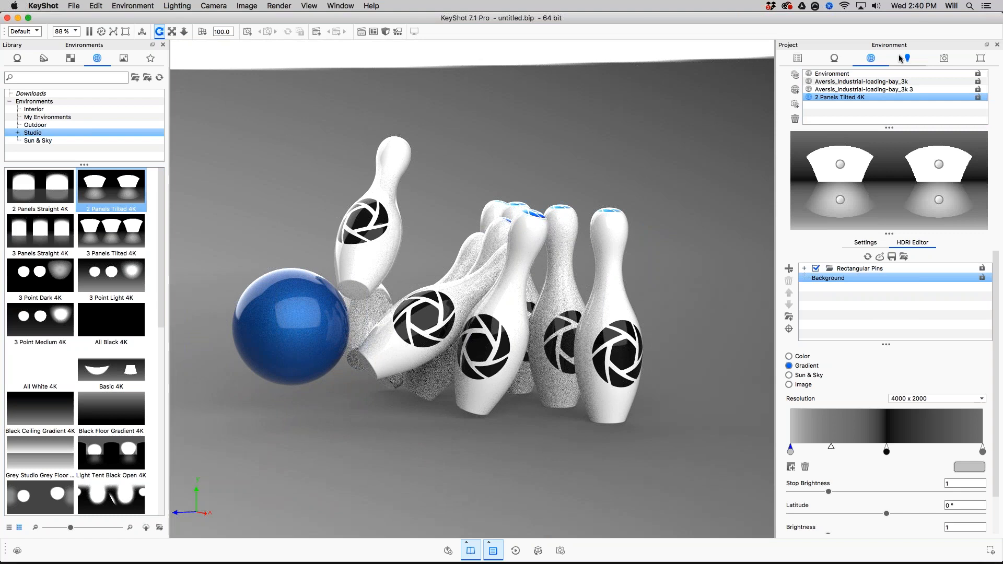
Step: Switch the scene background of the 2 Panels Tilted 4K environment to a plain Color
{"action": "double_click", "coordinate": [608, 220]}
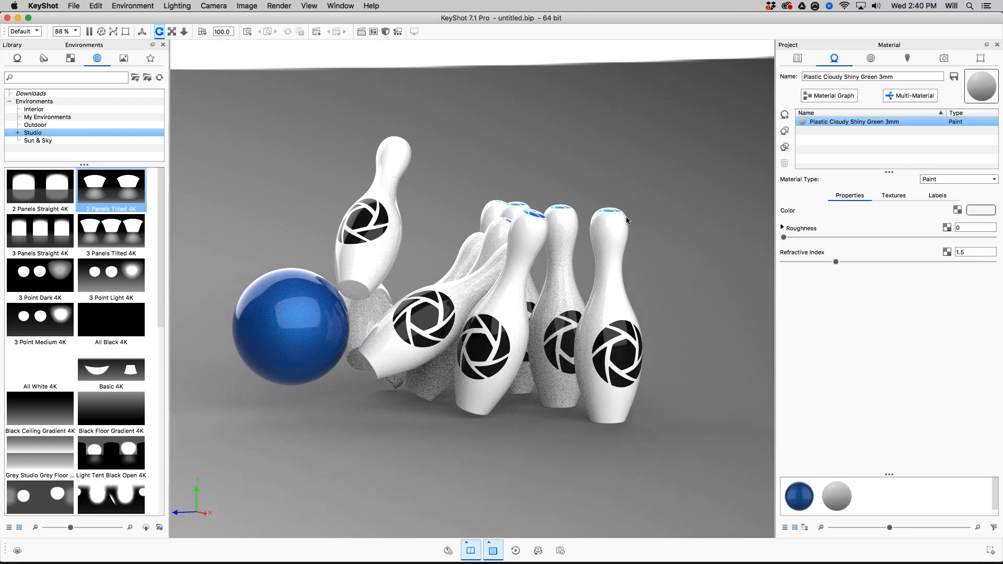
{"action": "key", "text": "c"}
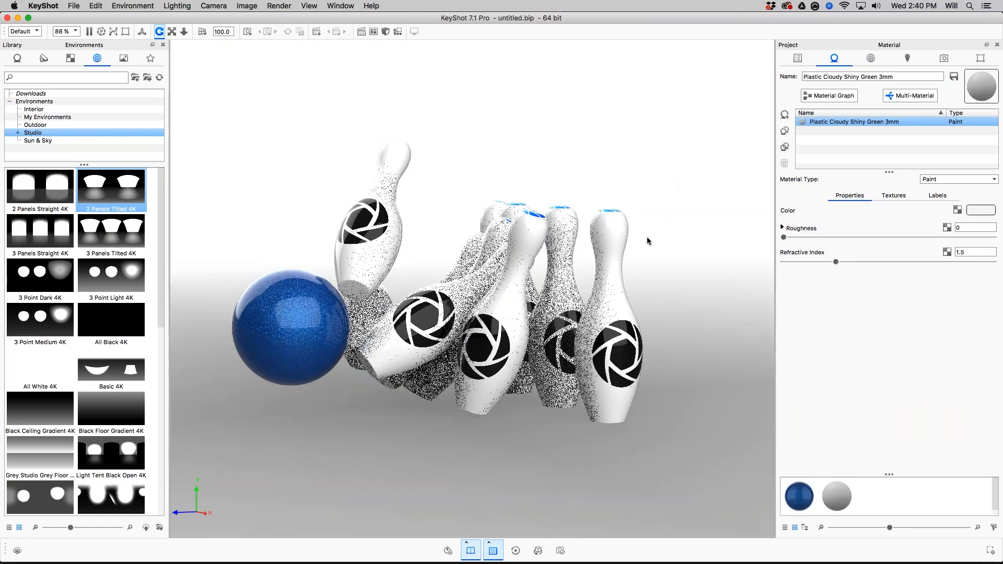
{"action": "left_click", "coordinate": [871, 58]}
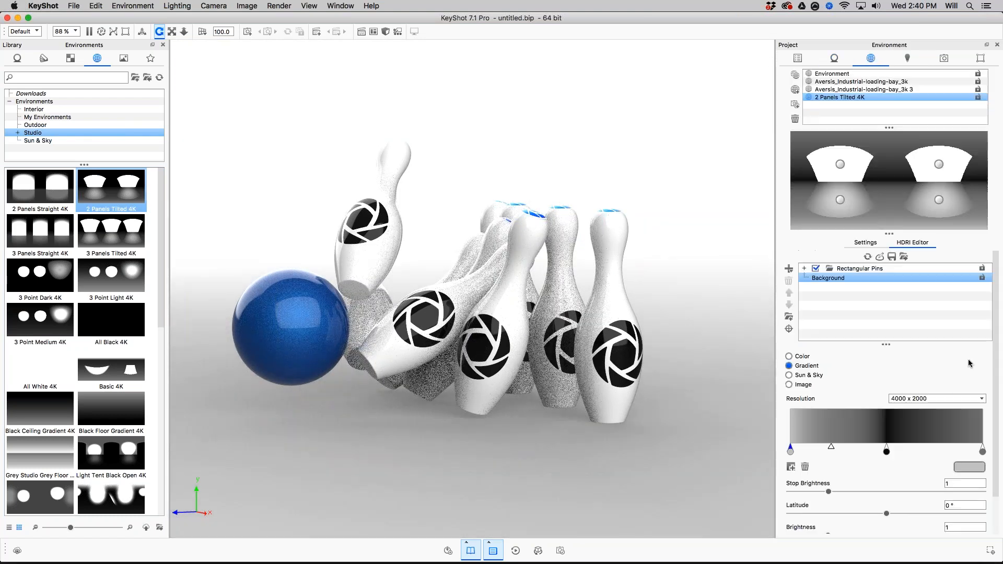
Step: Set the Transform size of the 2 Panels Tilted 4K environment to 10000 mm
{"action": "left_click", "coordinate": [856, 97]}
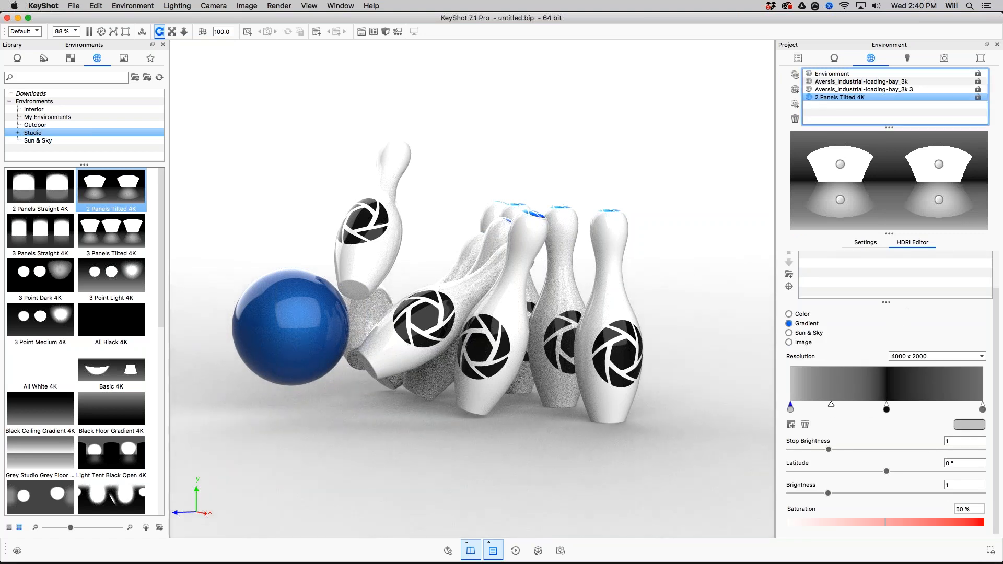
{"action": "left_click", "coordinate": [865, 243]}
{"action": "left_click", "coordinate": [792, 271]}
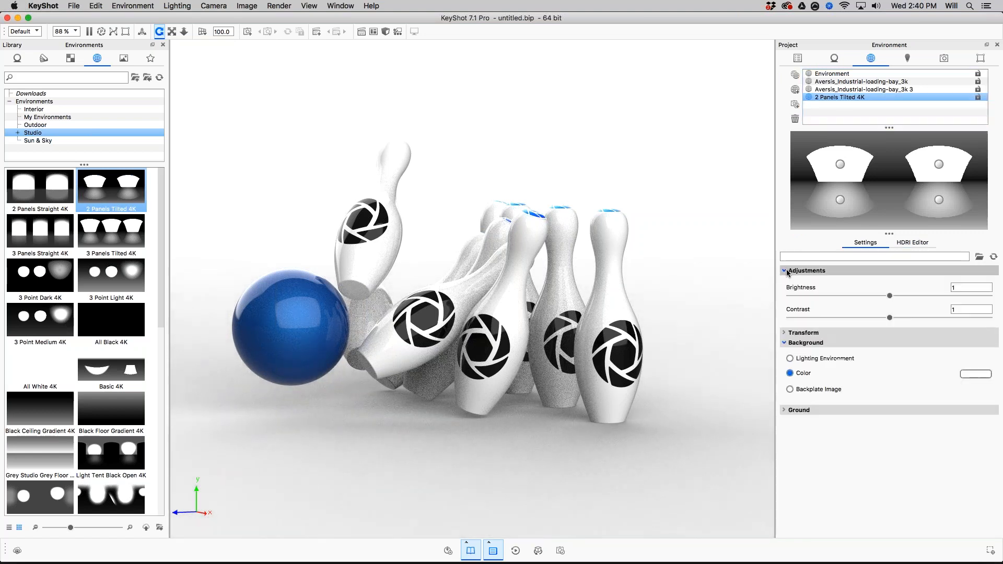
{"action": "left_click", "coordinate": [791, 333]}
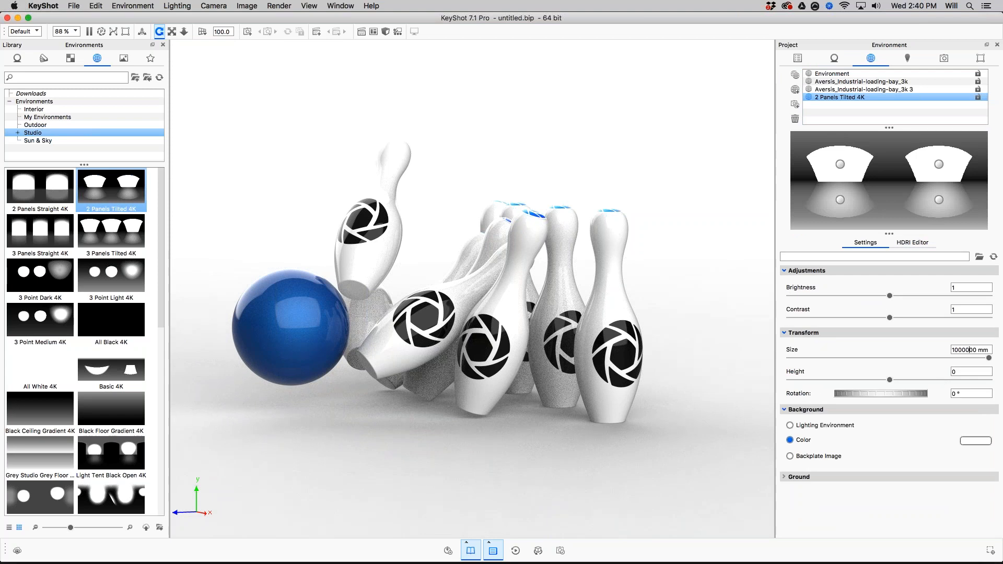
{"action": "key", "text": "BackSpace"}
{"action": "key", "text": "BackSpace"}
{"action": "key", "text": "BackSpace"}
{"action": "type", "text": "0"}
{"action": "key", "text": "Return"}
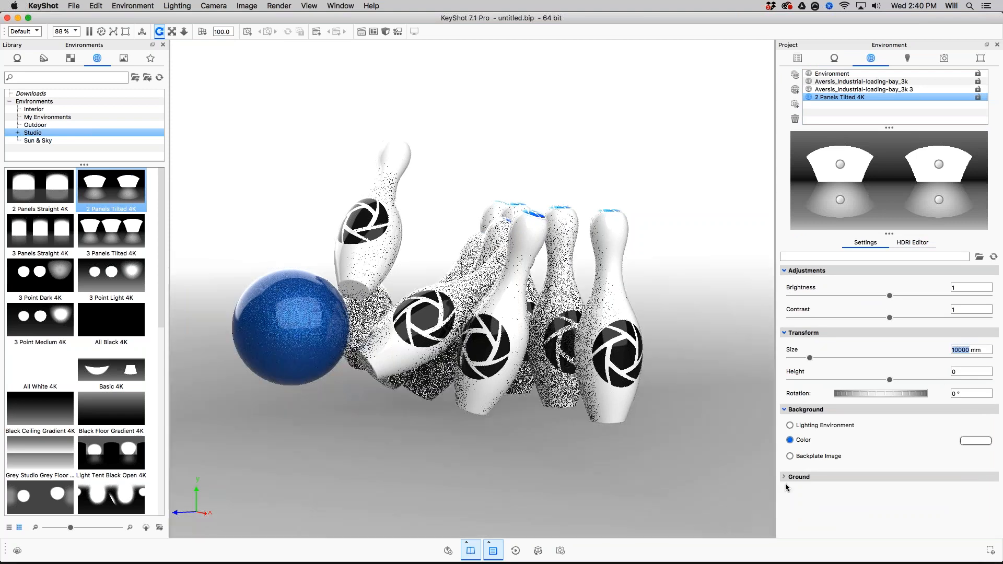
Step: Set the environment's Ground Size to 1000 mm and view the pins from higher up
{"action": "left_click", "coordinate": [786, 477]}
{"action": "scroll", "coordinate": [951, 487], "scroll_direction": "down", "scroll_amount": 2}
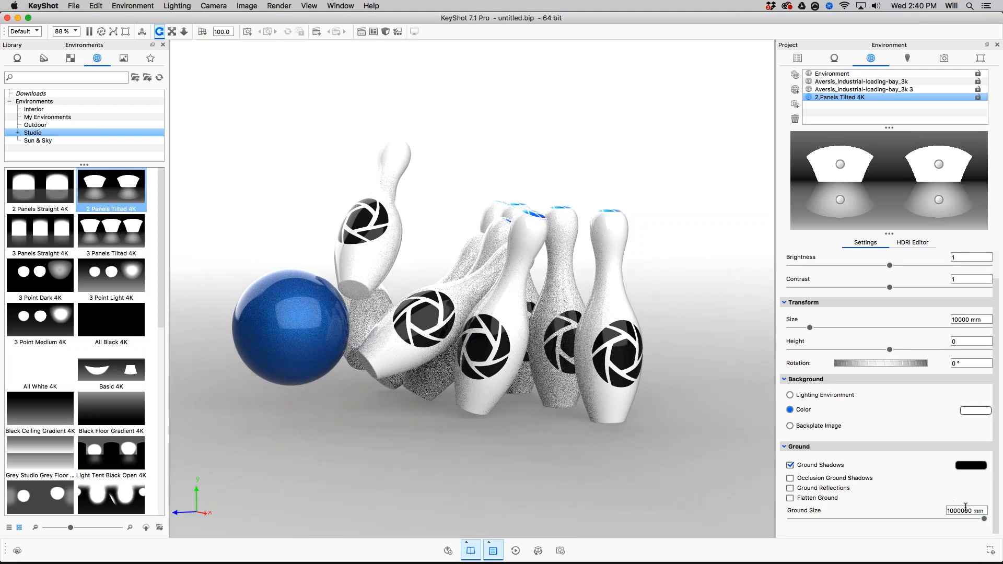
{"action": "key", "text": "BackSpace"}
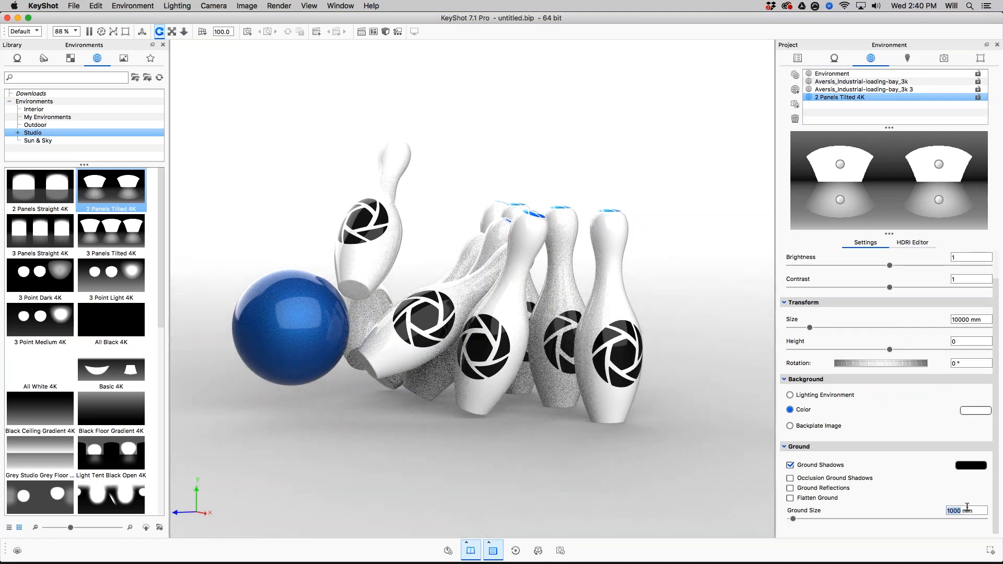
{"action": "key", "text": "Return"}
{"action": "left_click_drag", "start_coordinate": [608, 469], "coordinate": [660, 442]}
{"action": "scroll", "coordinate": [685, 438], "scroll_direction": "down", "scroll_amount": 2}
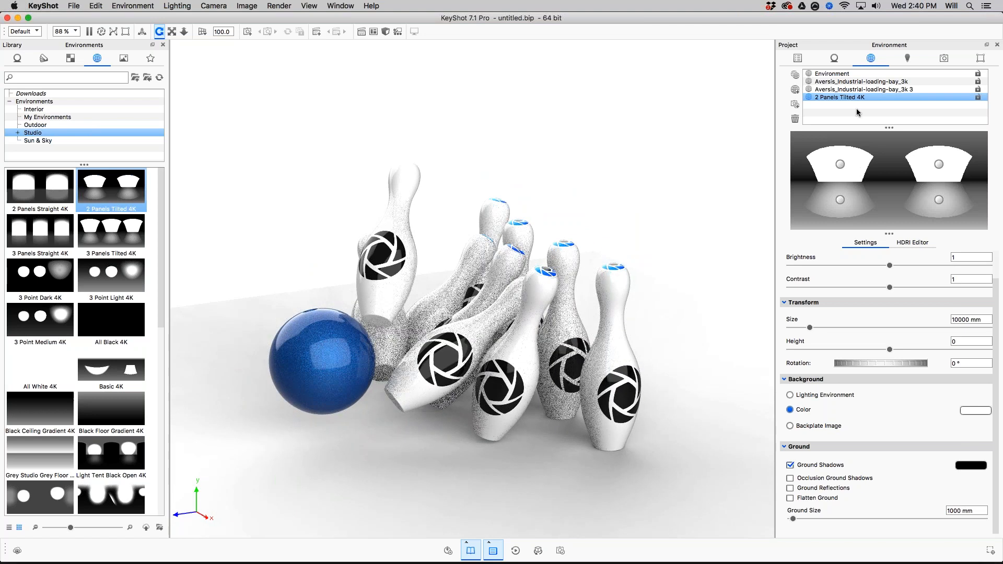
Step: Darken the bowling pin material's color to a light grey of RGB 216, 216, 216
{"action": "left_click", "coordinate": [898, 246]}
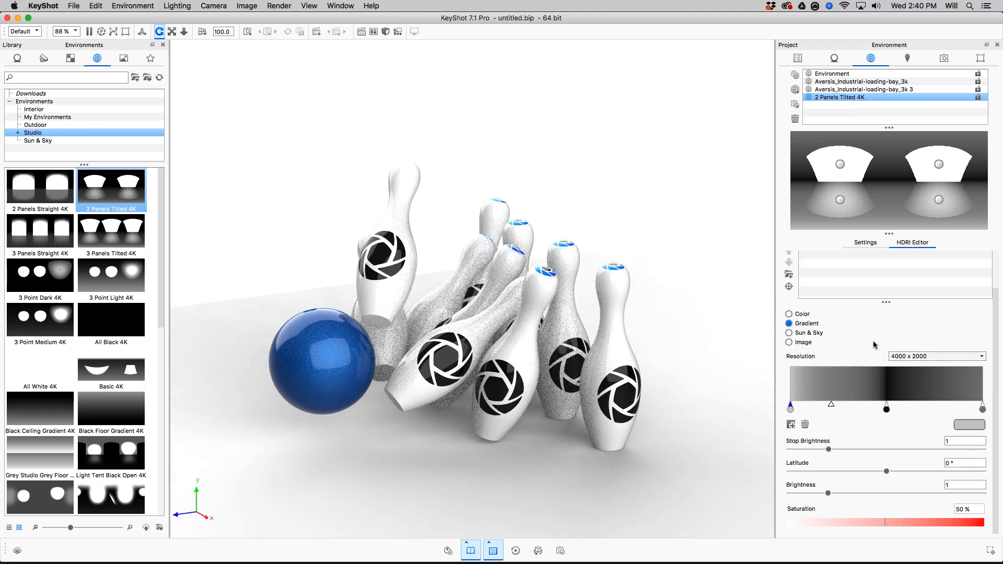
{"action": "left_click_drag", "start_coordinate": [601, 319], "coordinate": [607, 280]}
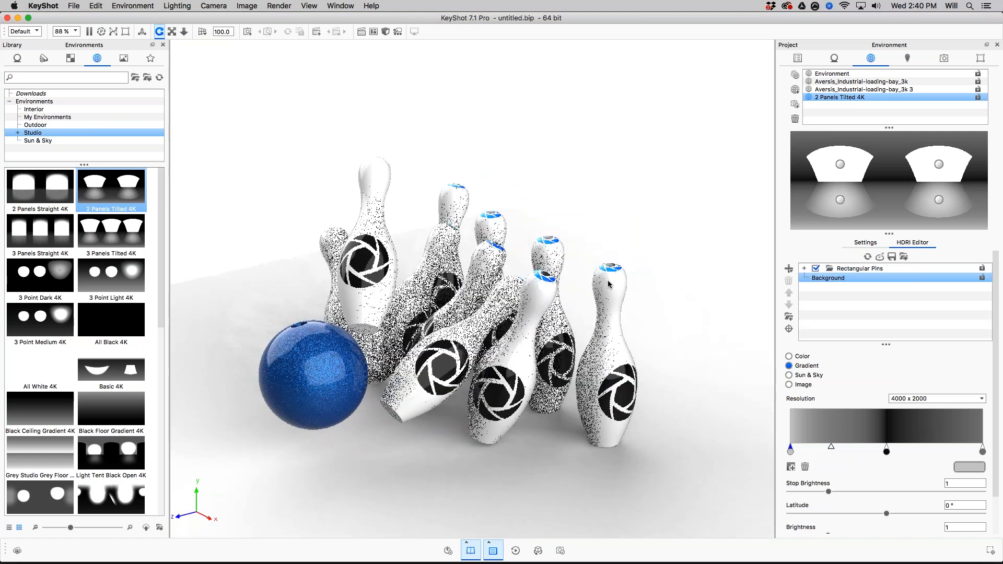
{"action": "double_click", "coordinate": [607, 280]}
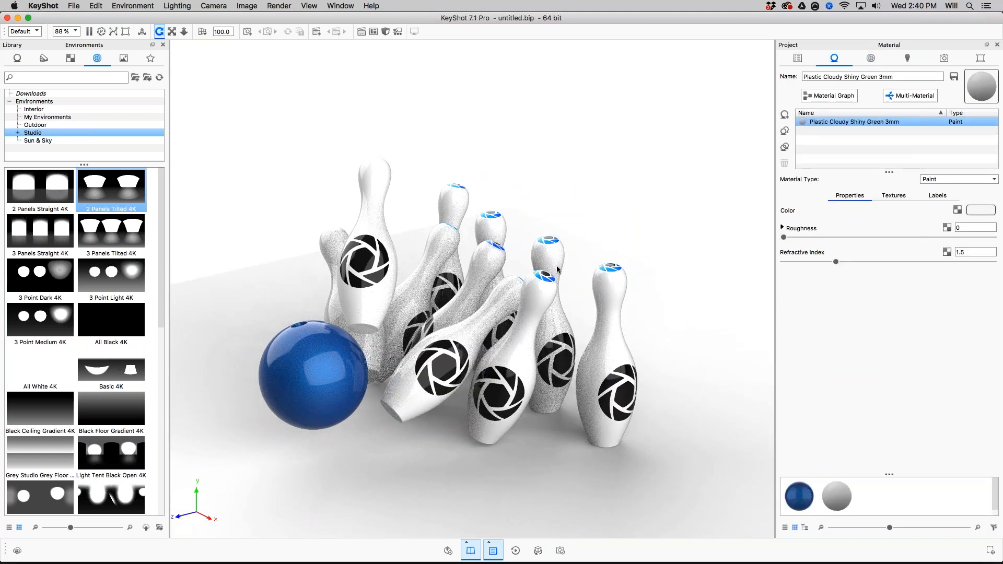
{"action": "left_click", "coordinate": [975, 211]}
{"action": "left_click", "coordinate": [865, 222]}
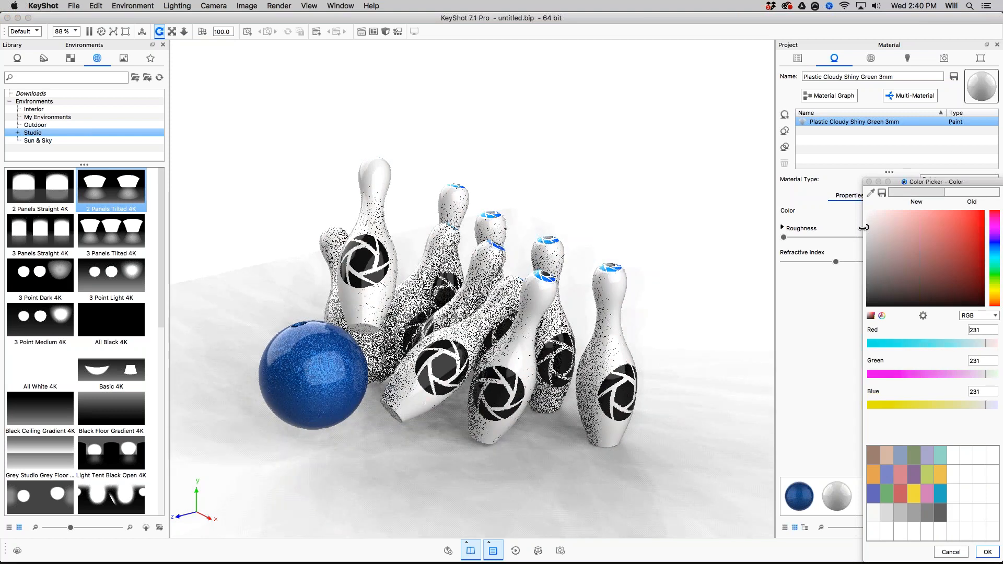
{"action": "left_click", "coordinate": [867, 238]}
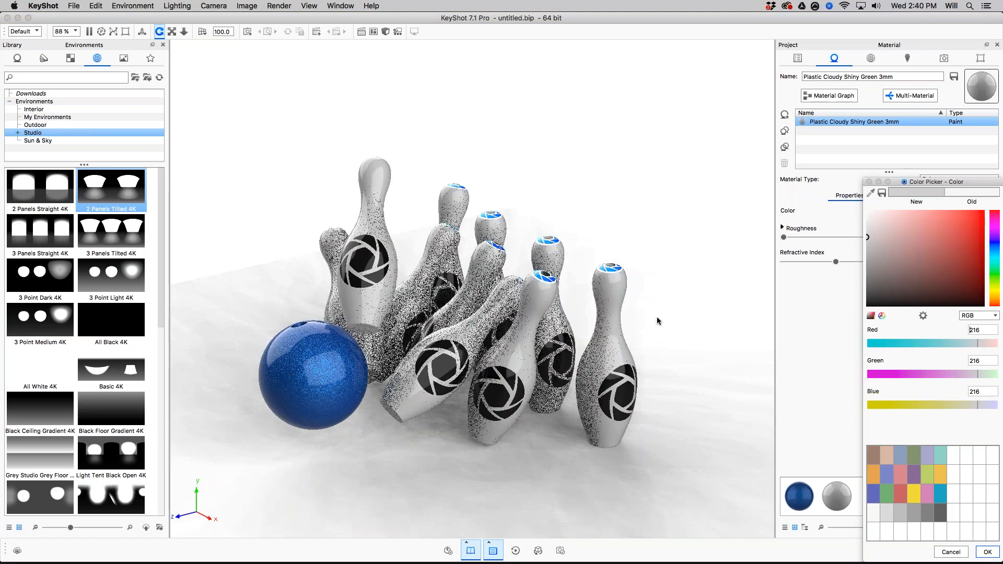
{"action": "left_click", "coordinate": [988, 552]}
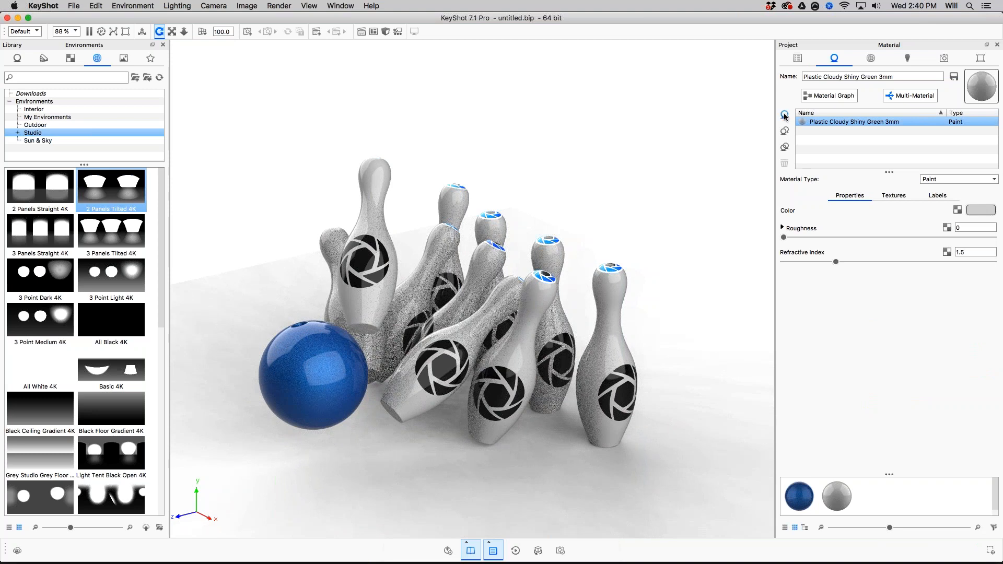
Step: Duplicate the pin material within the multi-material and delete the KeyShot Wordmark label from the copy
{"action": "left_click", "coordinate": [785, 148]}
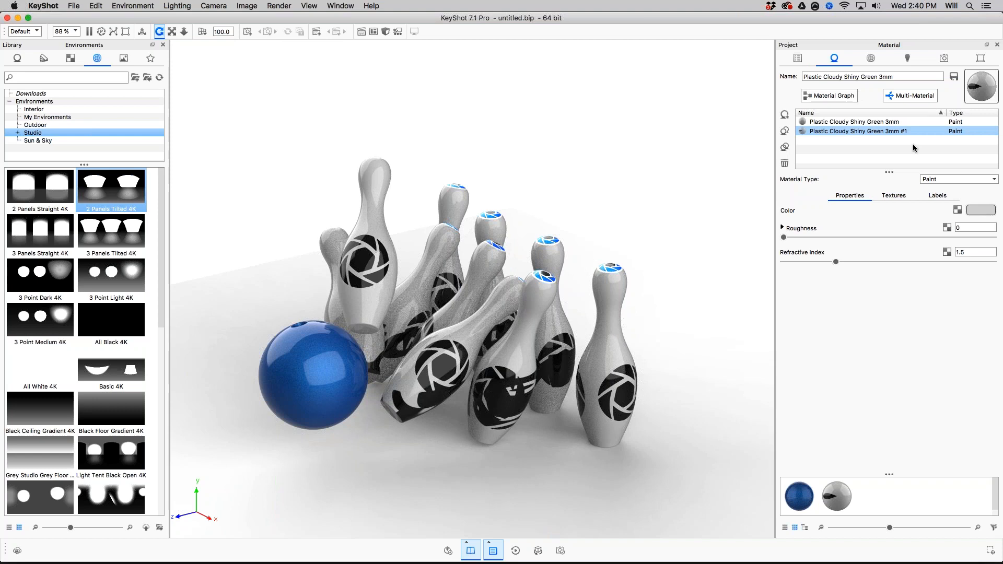
{"action": "left_click", "coordinate": [937, 195]}
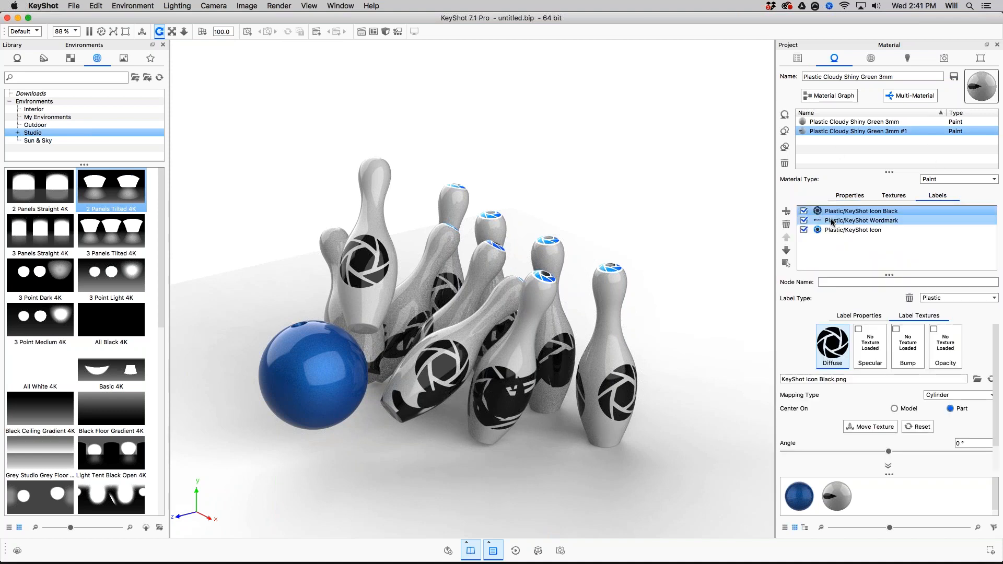
{"action": "left_click_drag", "start_coordinate": [654, 362], "coordinate": [518, 362]}
{"action": "left_click", "coordinate": [857, 220]}
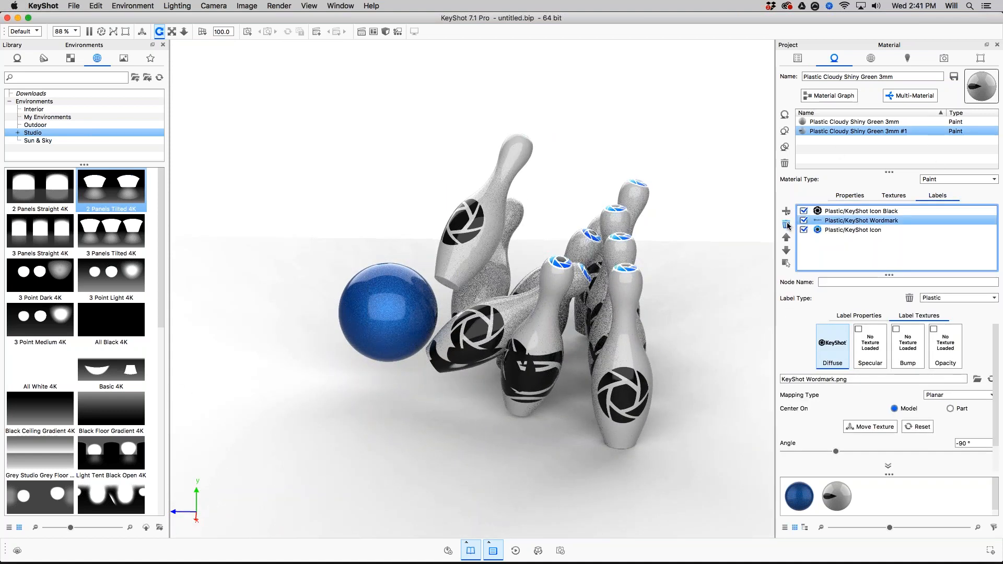
{"action": "key", "text": "Delete"}
{"action": "left_click_drag", "start_coordinate": [612, 322], "coordinate": [543, 339]}
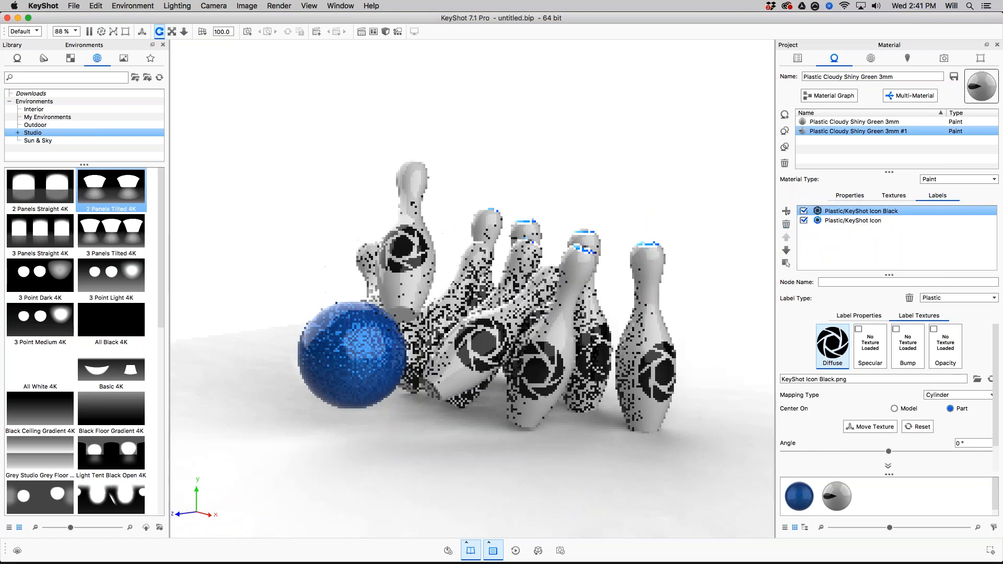
Step: Apply the Beige library color to the duplicated pin sub-material, Plastic Cloudy Shiny Green 3mm #1
{"action": "left_click", "coordinate": [835, 131]}
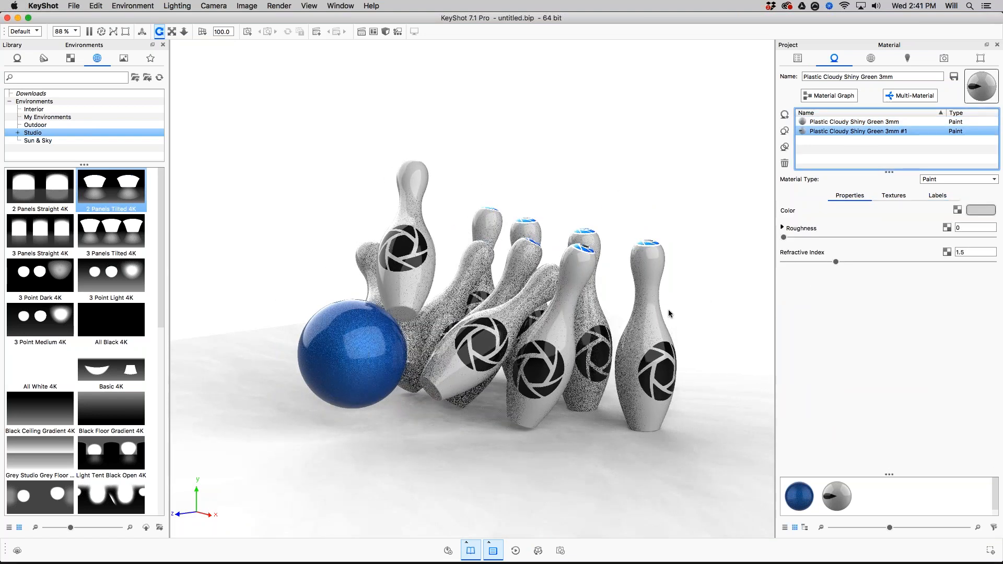
{"action": "left_click_drag", "start_coordinate": [678, 286], "coordinate": [674, 316]}
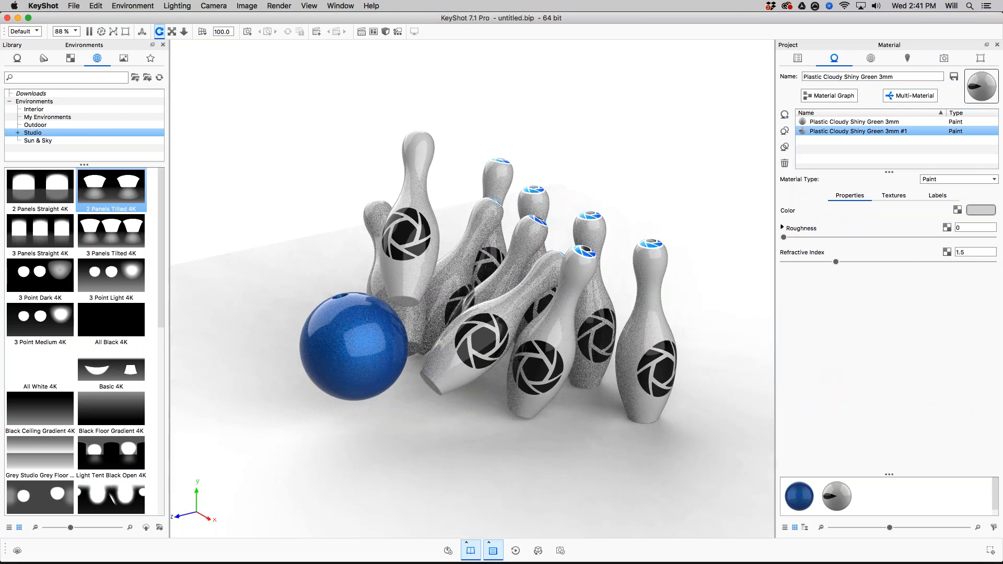
{"action": "left_click", "coordinate": [44, 58]}
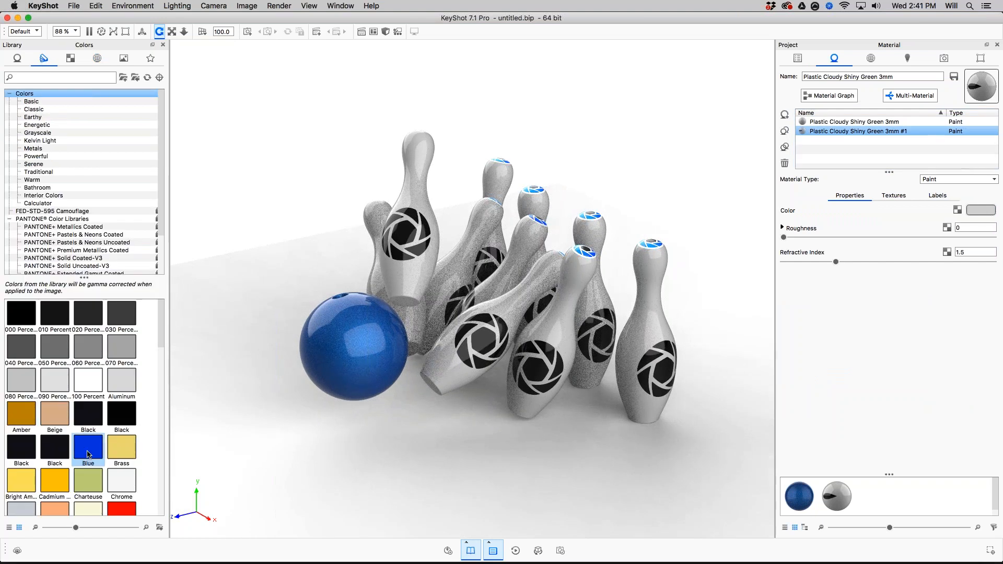
{"action": "left_click_drag", "start_coordinate": [55, 414], "coordinate": [663, 296]}
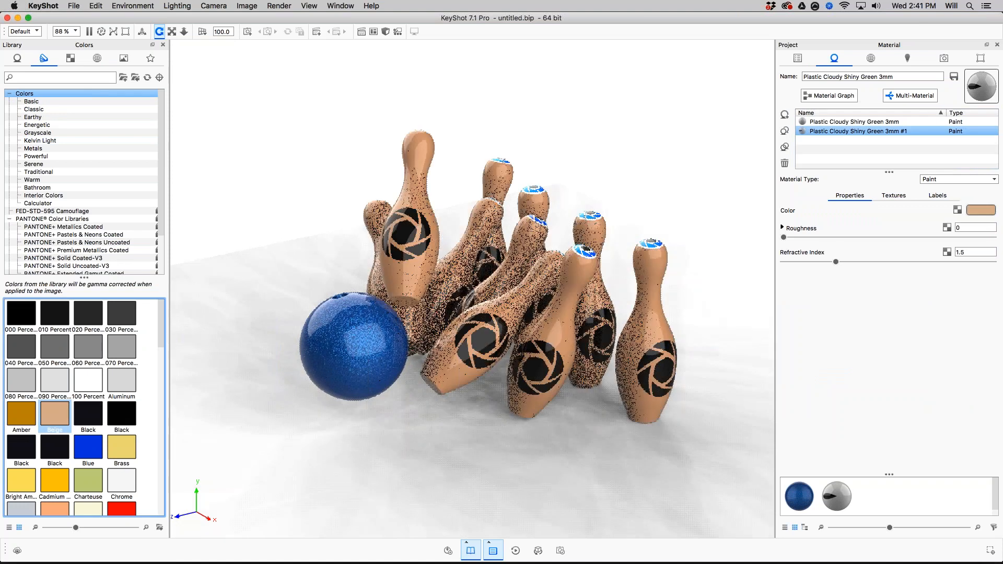
Step: Rename the pins' duplicated beige sub-material to Beige and the original sub-material to Gray
{"action": "middle_click_drag", "start_coordinate": [663, 292], "coordinate": [665, 309]}
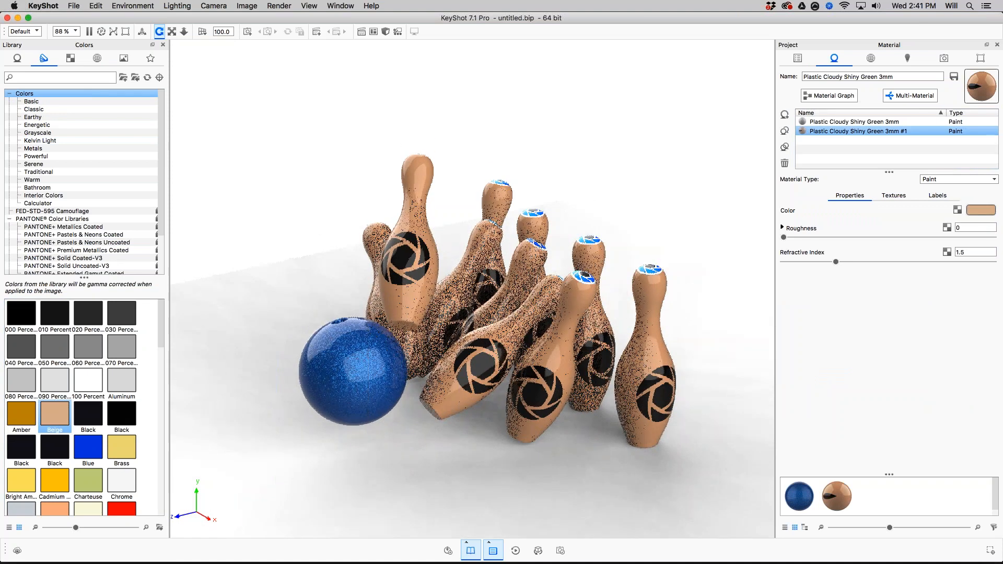
{"action": "left_click", "coordinate": [832, 133]}
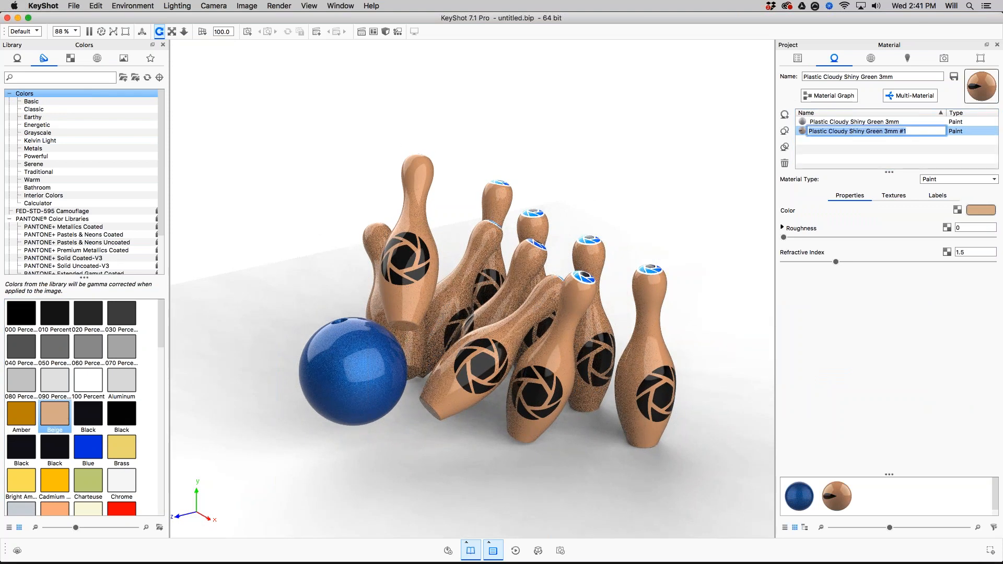
{"action": "type", "text": "Beige"}
{"action": "key", "text": "Return"}
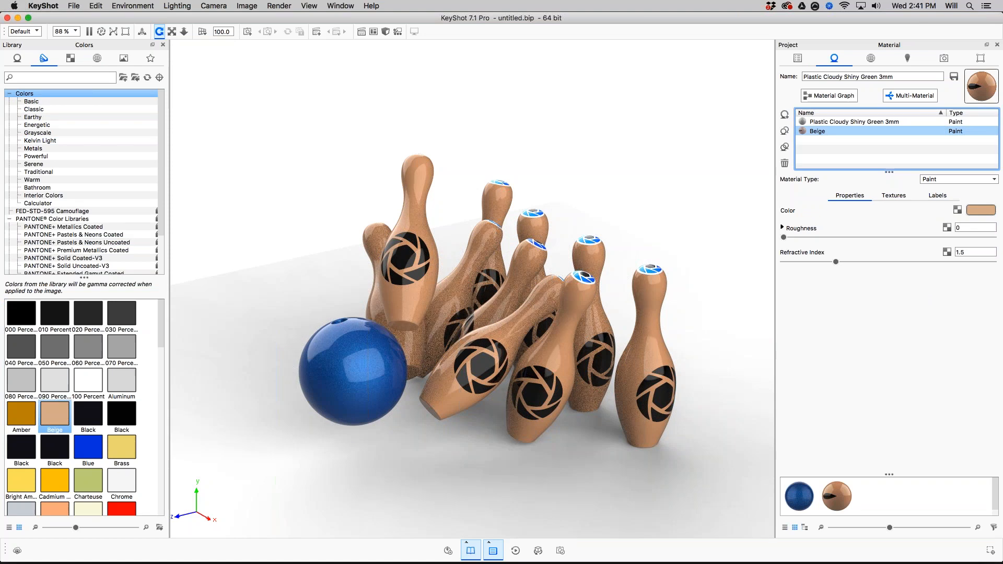
{"action": "double_click", "coordinate": [835, 122]}
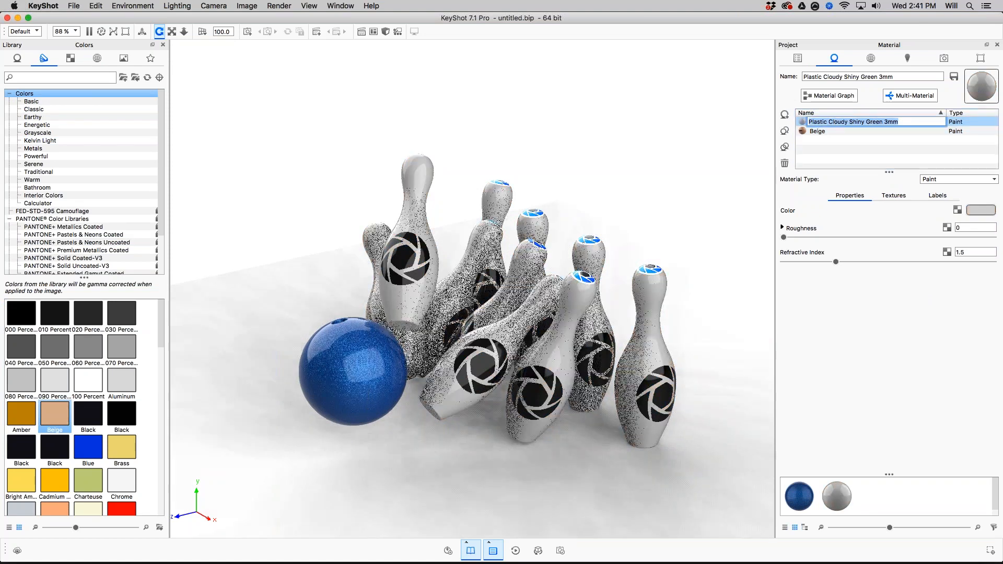
{"action": "type", "text": "Gray"}
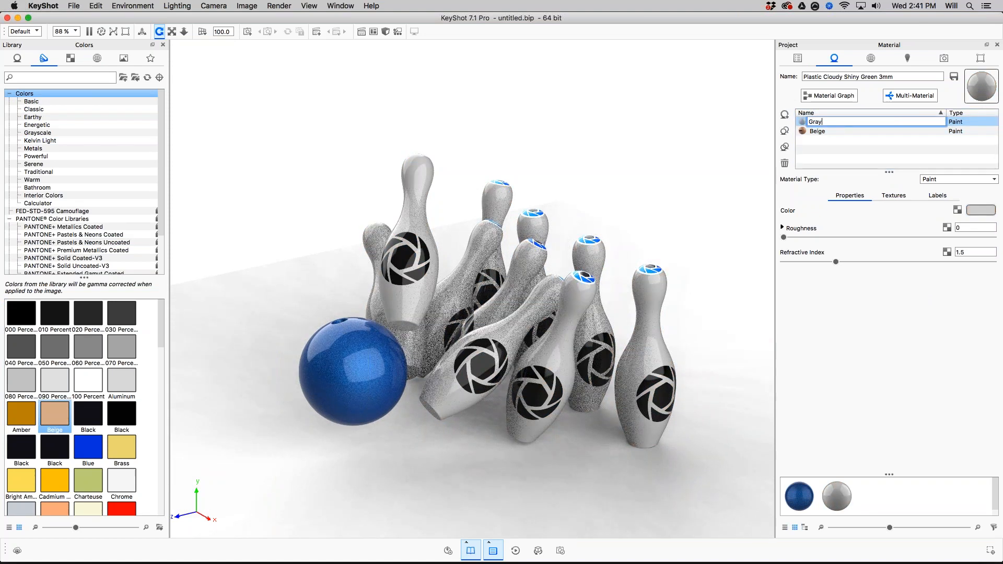
{"action": "key", "text": "Return"}
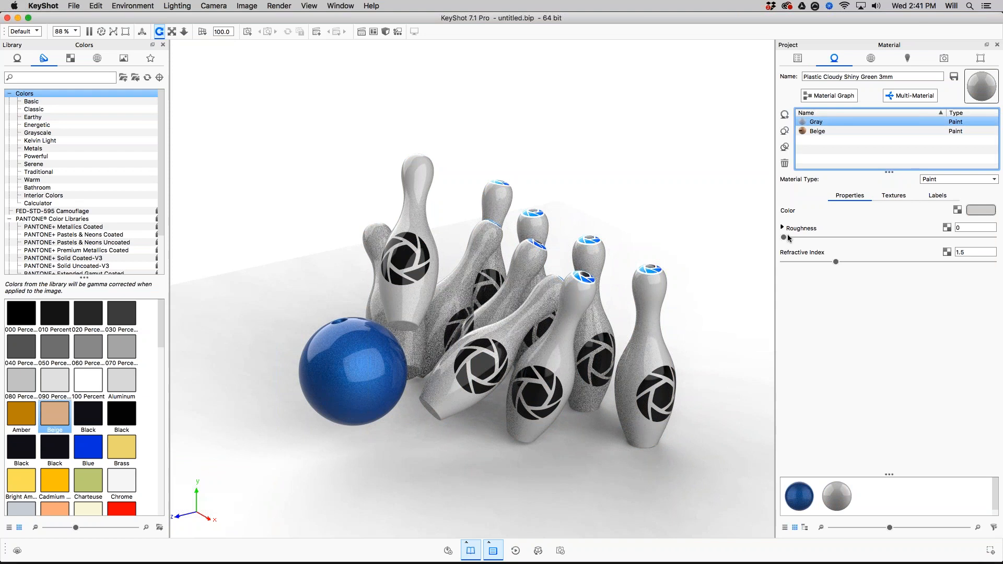
Step: Duplicate the Beige sub-material, apply the Electric Blue library color to the copy and rename it Blue
{"action": "left_click", "coordinate": [822, 132]}
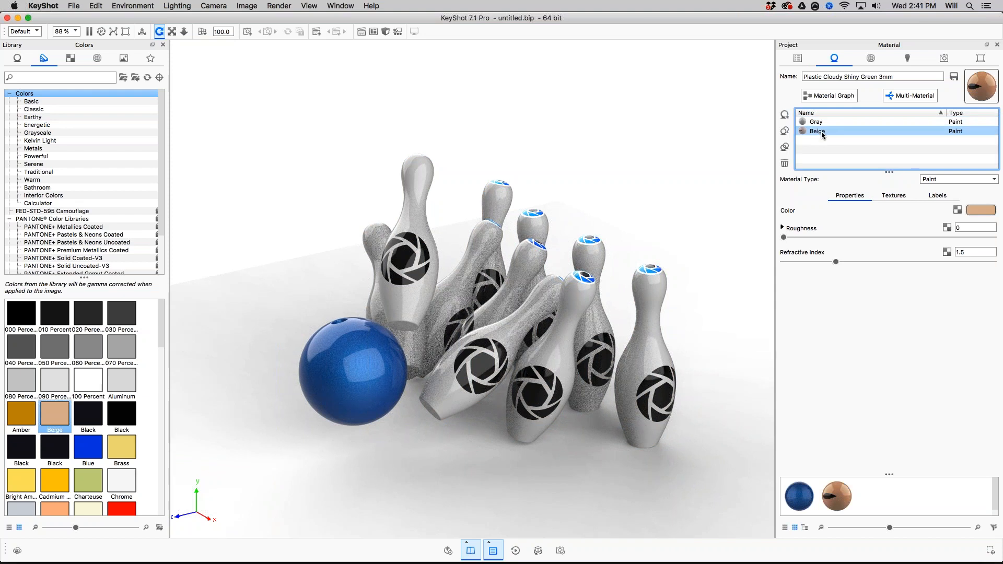
{"action": "left_click", "coordinate": [786, 147]}
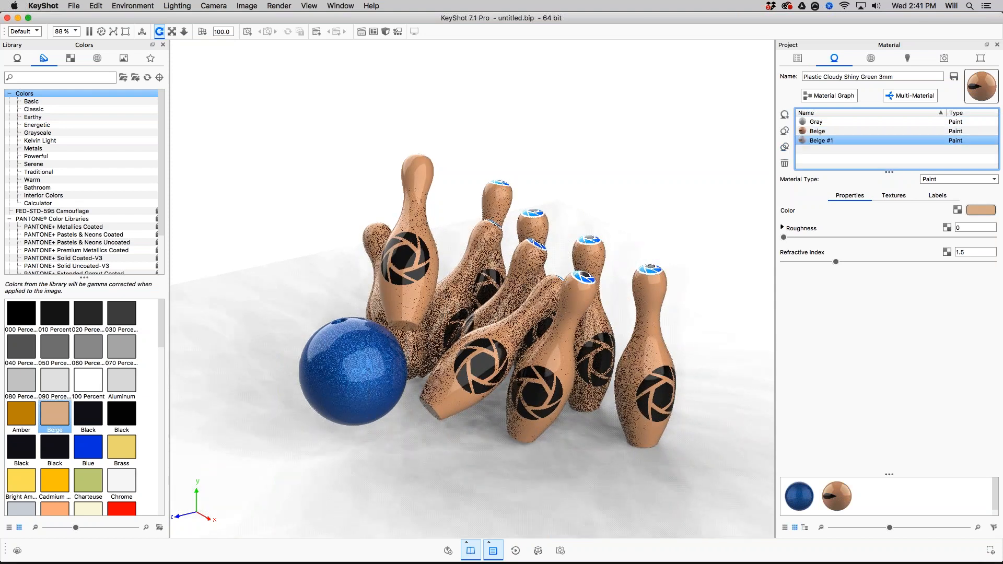
{"action": "scroll", "coordinate": [83, 408], "scroll_direction": "down", "scroll_amount": 6}
{"action": "left_click_drag", "start_coordinate": [121, 481], "coordinate": [618, 362]}
{"action": "double_click", "coordinate": [821, 142]}
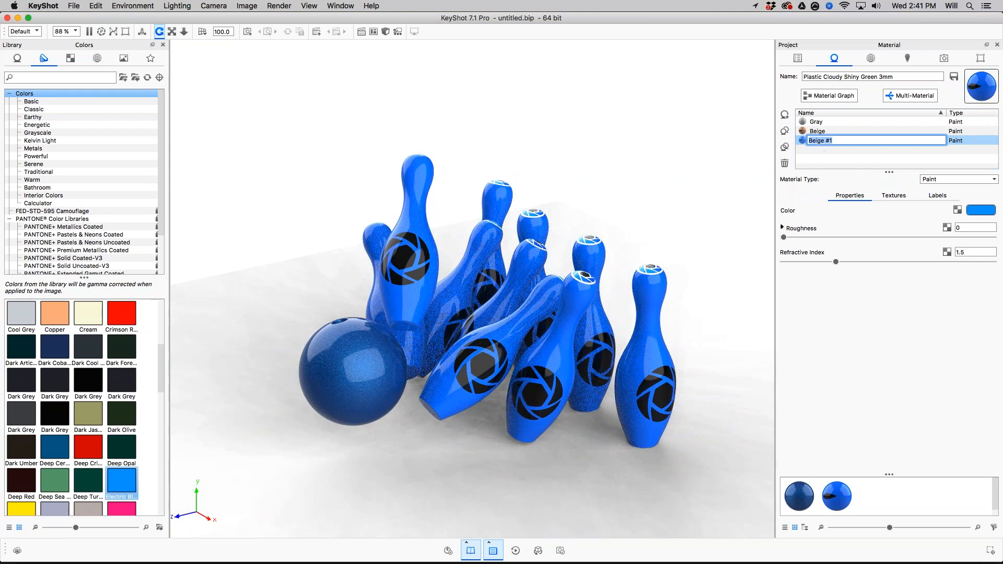
{"action": "type", "text": "Blue"}
{"action": "key", "text": "Return"}
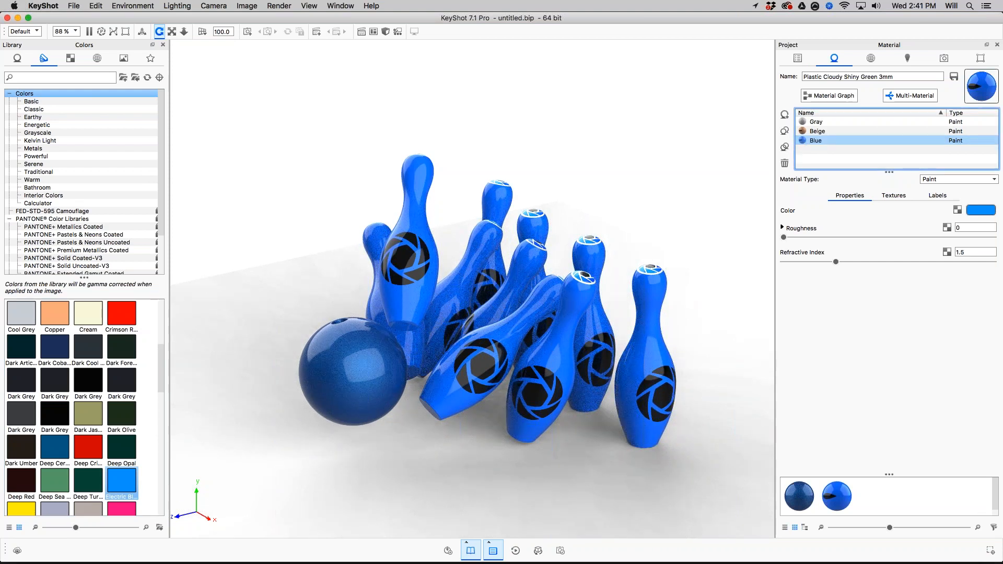
Step: Rename the pins' multi-material to Bowling Pins MM
{"action": "left_click_drag", "start_coordinate": [901, 77], "coordinate": [801, 77]}
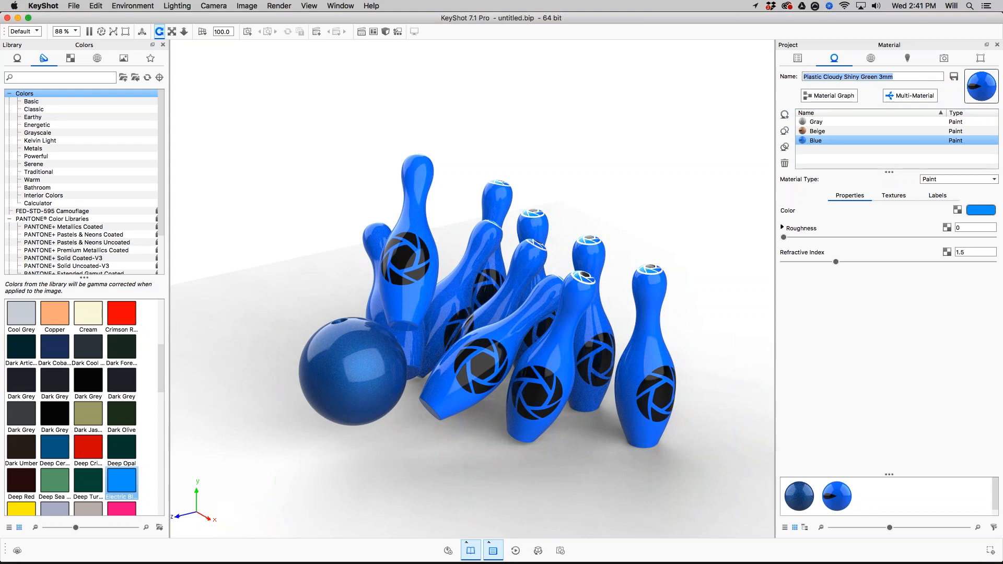
{"action": "type", "text": "Bowling Pins"}
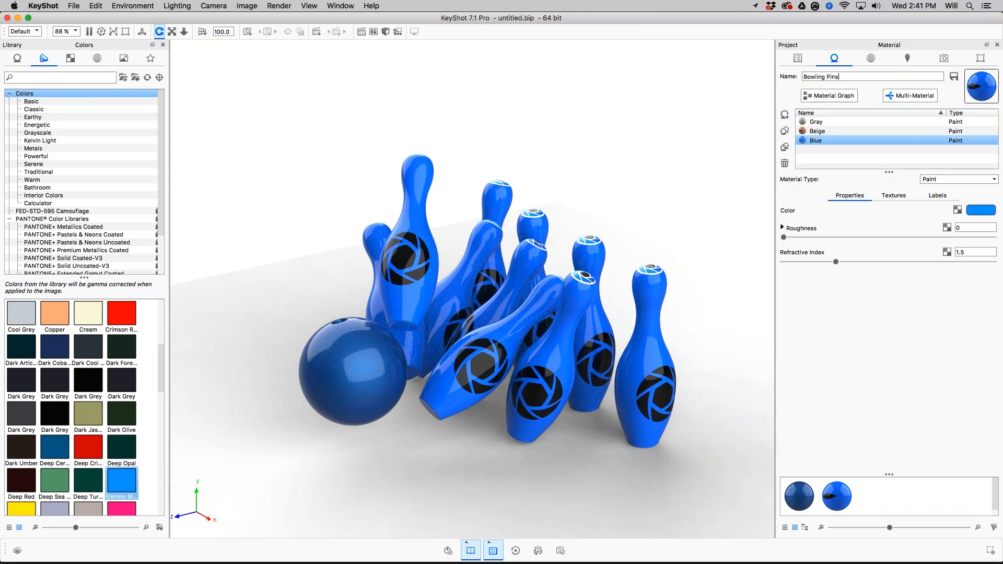
{"action": "key", "text": "Return"}
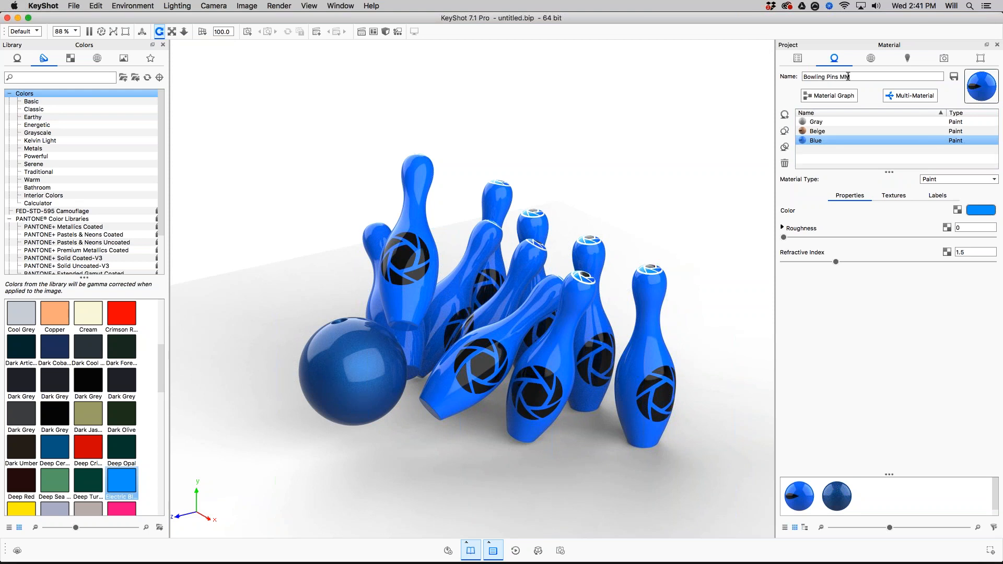
Step: Preview the Gray, Beige and Blue sub-materials on the pins, ending on Blue
{"action": "left_click", "coordinate": [821, 123], "text": "super"}
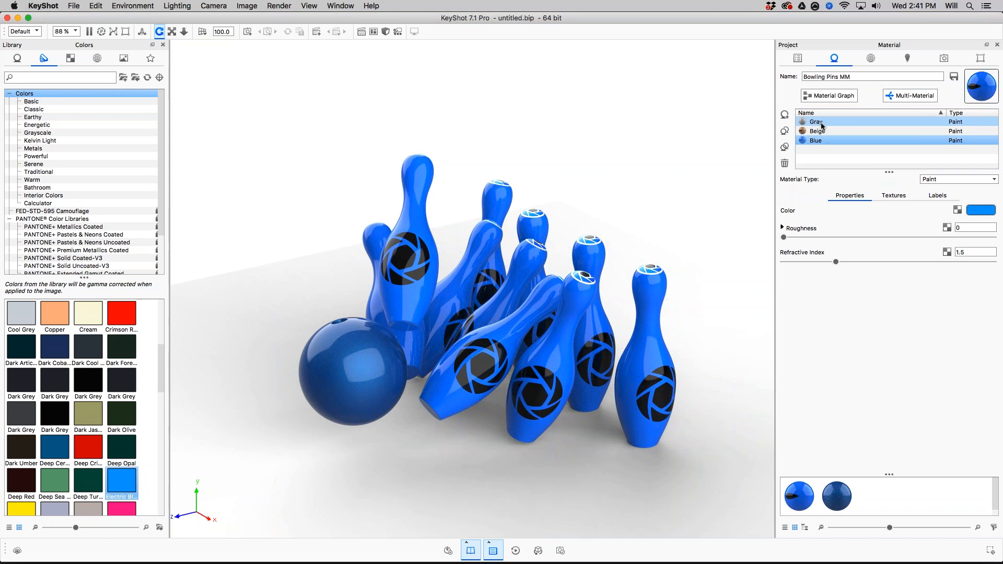
{"action": "left_click", "coordinate": [823, 131]}
{"action": "left_click", "coordinate": [831, 140]}
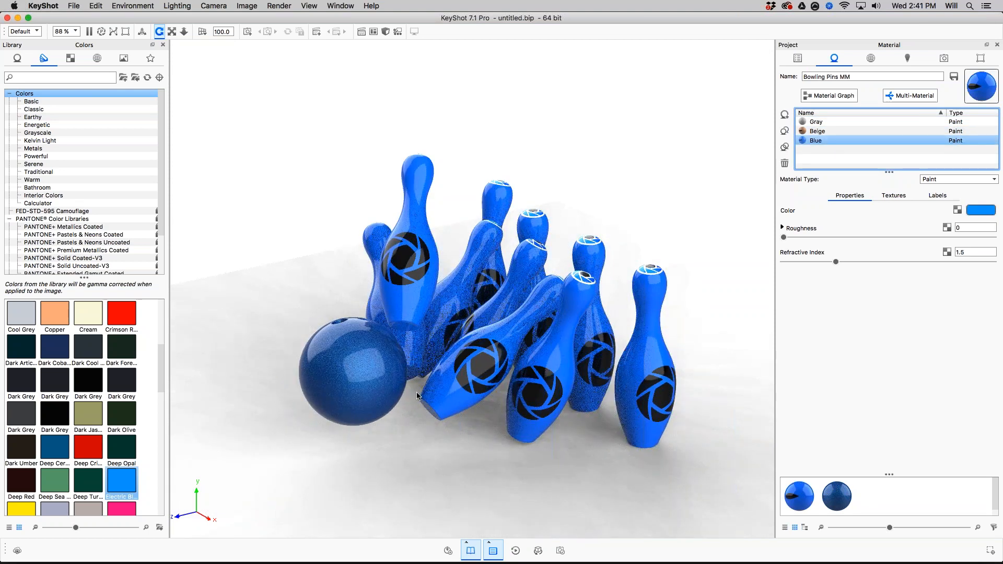
Step: Search the material library for "anod" and apply Anodized Aluminum Brushed Blue to the bowling pins
{"action": "left_click", "coordinate": [17, 58]}
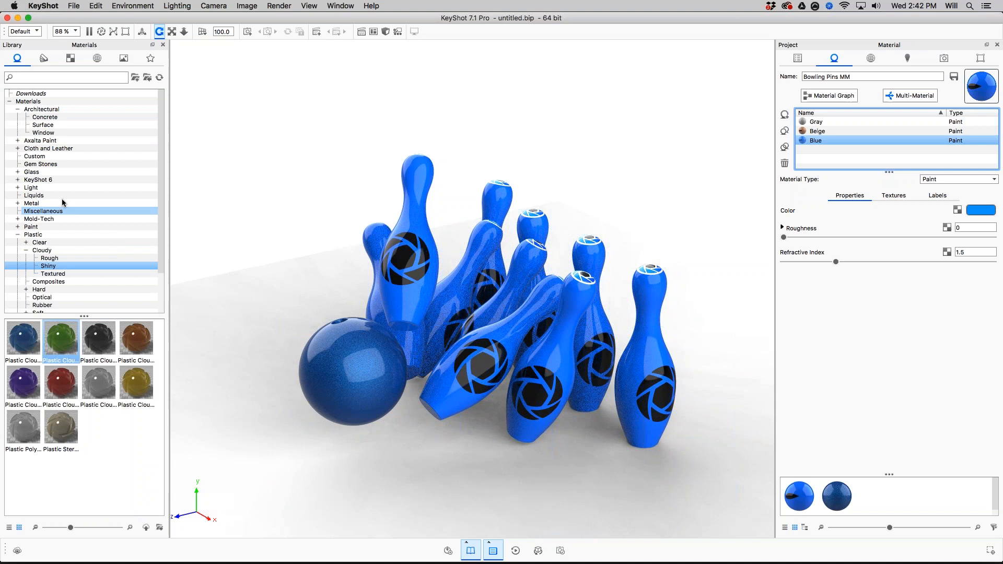
{"action": "left_click", "coordinate": [55, 78]}
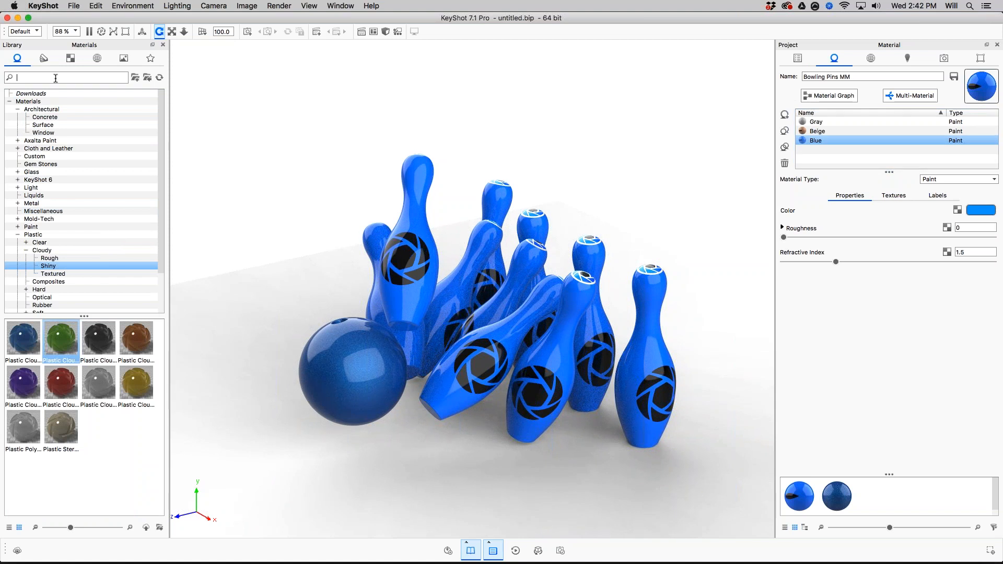
{"action": "type", "text": "anod"}
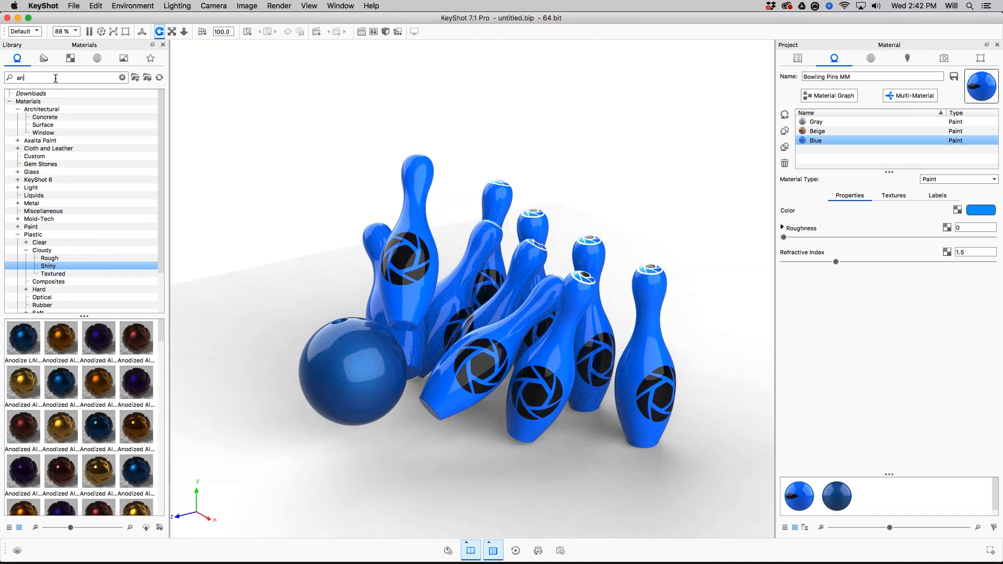
{"action": "left_click", "coordinate": [62, 387]}
{"action": "left_click_drag", "start_coordinate": [62, 388], "coordinate": [650, 346]}
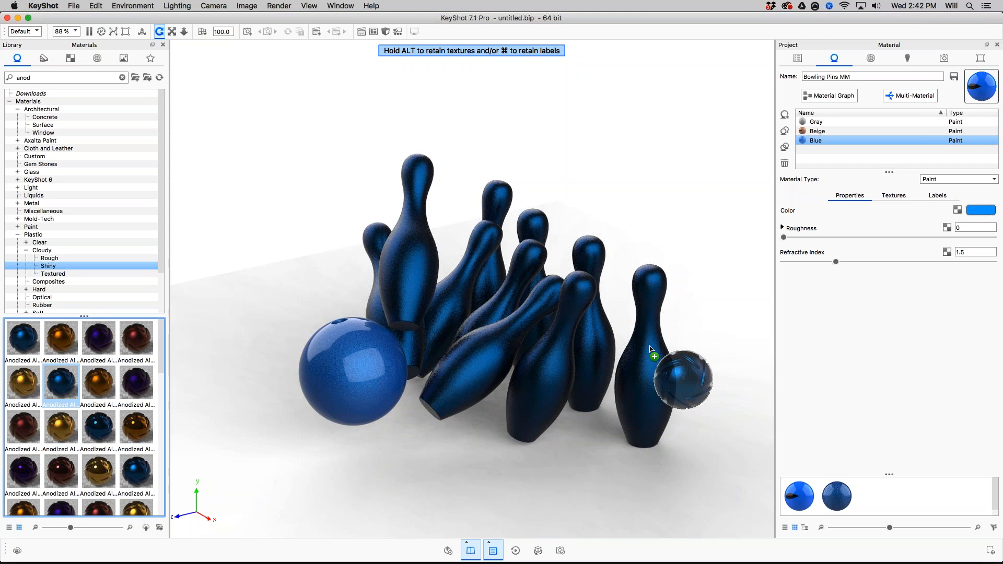
{"action": "mouse_move", "coordinate": [650, 346]}
{"action": "left_mouse_down"}
{"action": "mouse_move", "coordinate": [586, 357]}
{"action": "mouse_move", "coordinate": [650, 357]}
{"action": "mouse_move", "coordinate": [638, 356]}
{"action": "left_mouse_up"}
Step: Search the material library for "marble" and select the last of the black marble materials
{"action": "scroll", "coordinate": [86, 443], "scroll_direction": "down", "scroll_amount": 10}
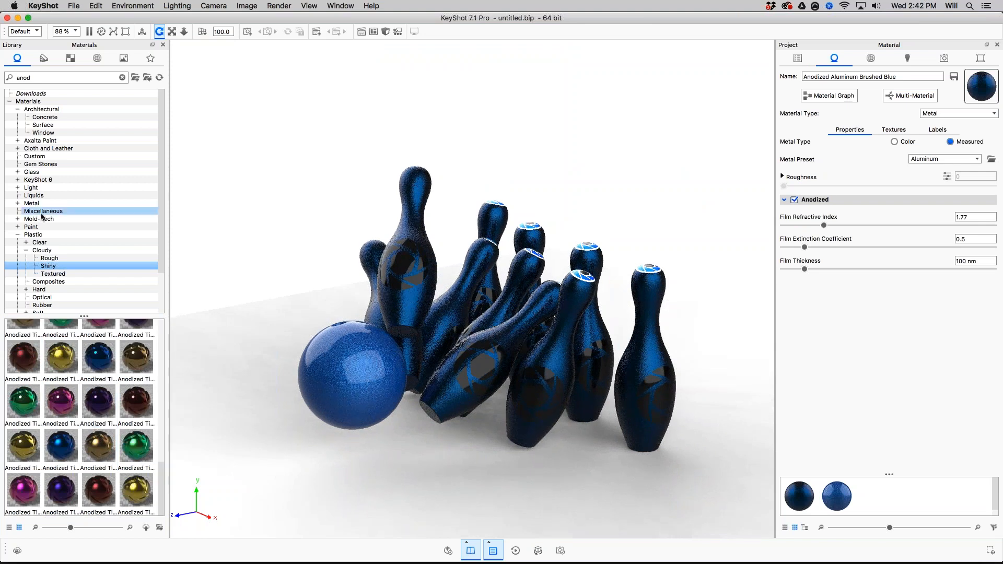
{"action": "double_click", "coordinate": [31, 77]}
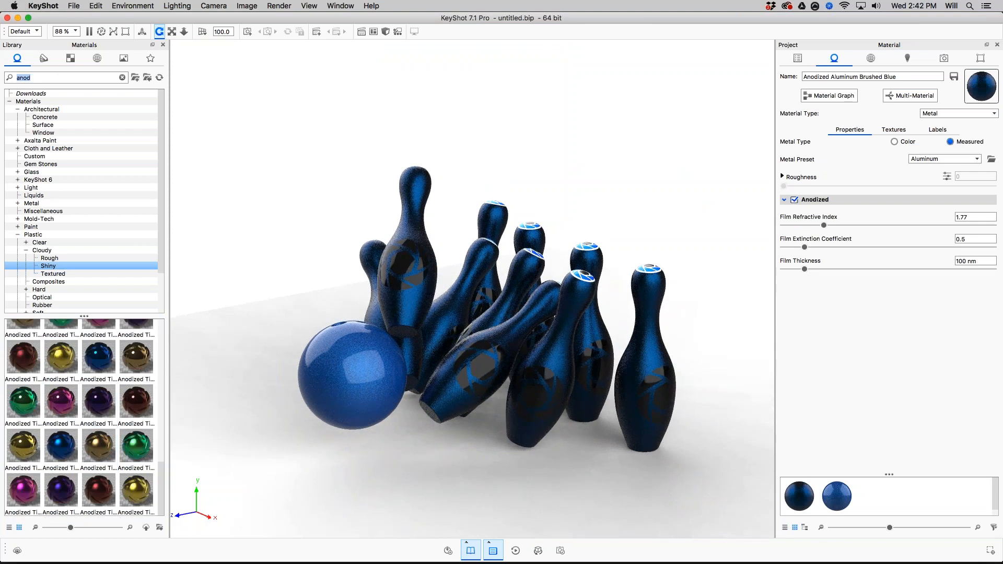
{"action": "type", "text": "marble"}
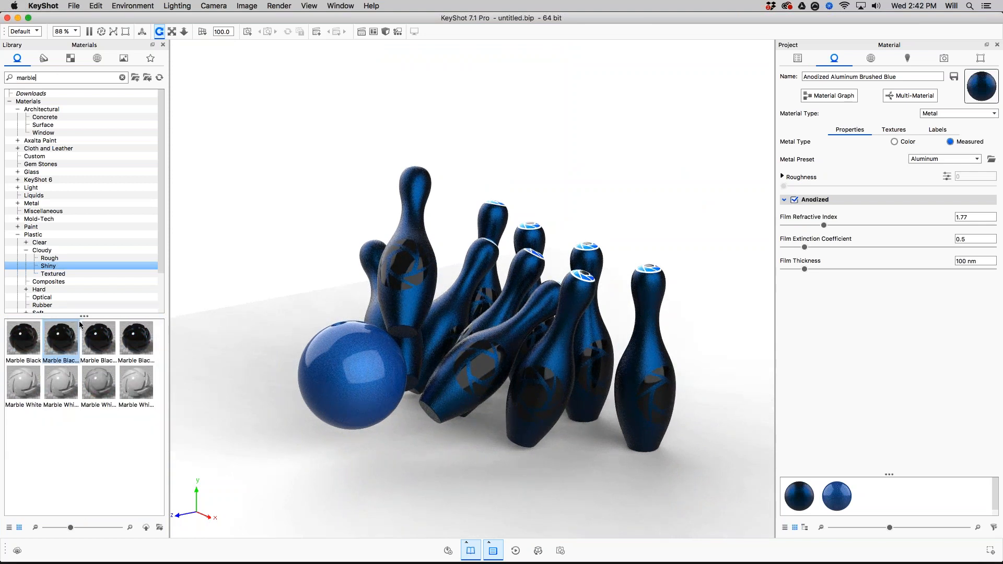
{"action": "left_click", "coordinate": [133, 338]}
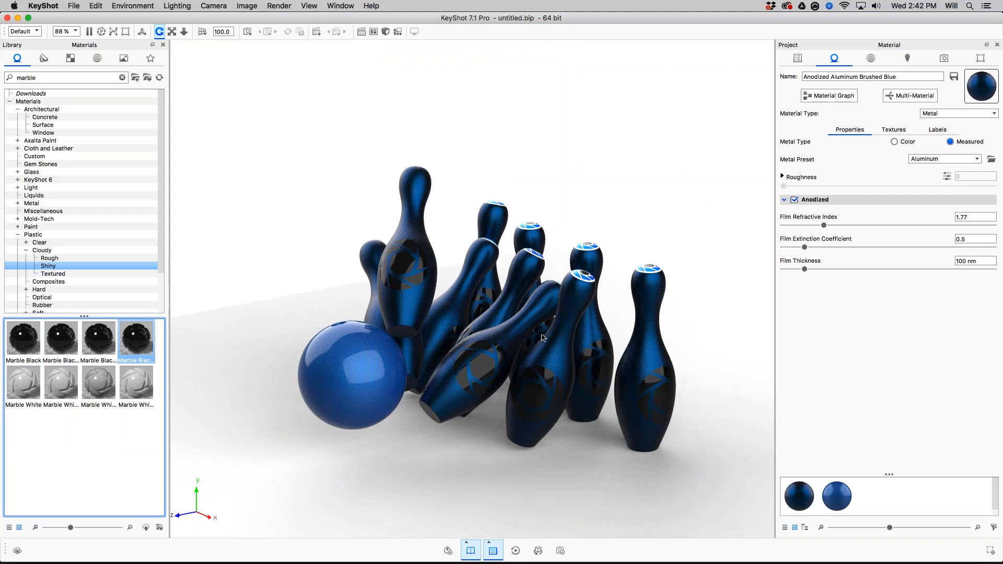
Step: Try turning the anodized pin material into a multi-material, and undo the anodized material assignment
{"action": "left_click", "coordinate": [903, 97]}
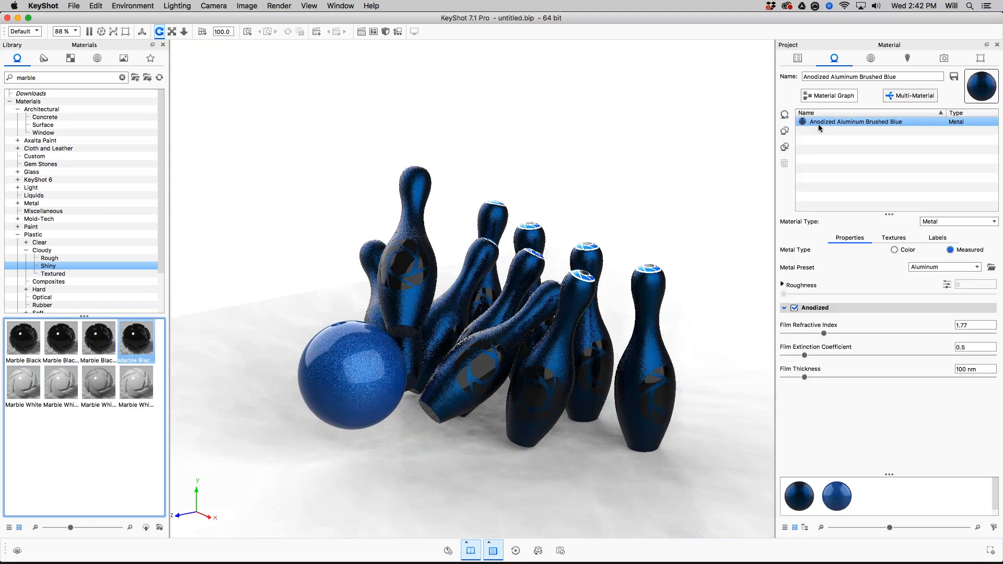
{"action": "key", "text": "super+z"}
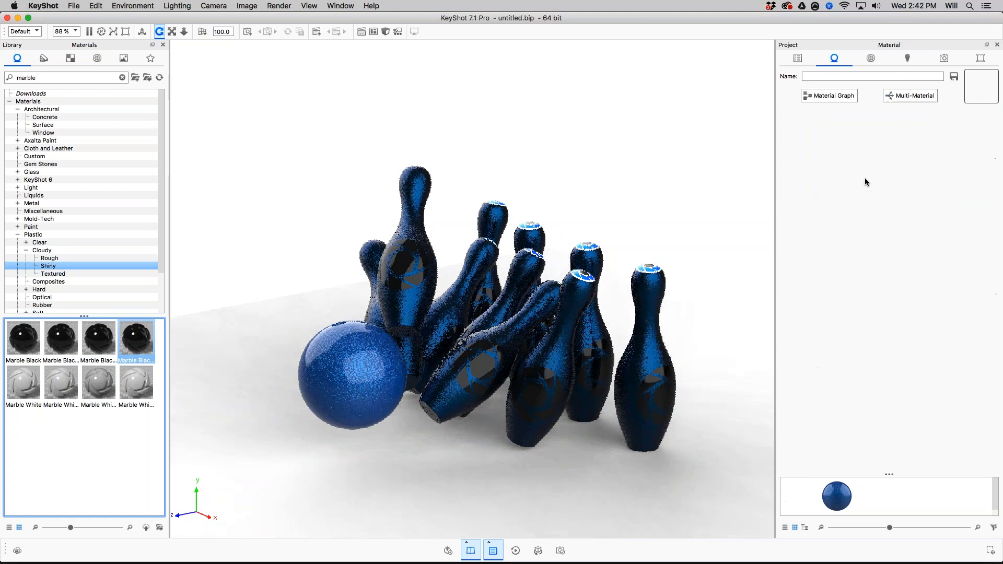
{"action": "left_click", "coordinate": [895, 97]}
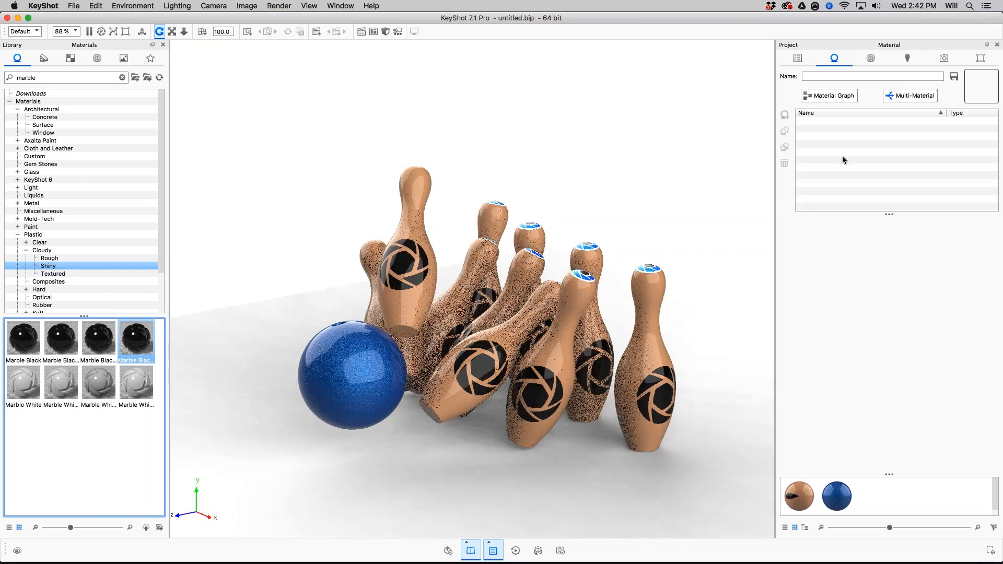
Step: Apply the Marble Black Basic library material to the bowling pins and view them from several angles
{"action": "left_click_drag", "start_coordinate": [136, 338], "coordinate": [671, 345]}
{"action": "left_click", "coordinate": [893, 120]}
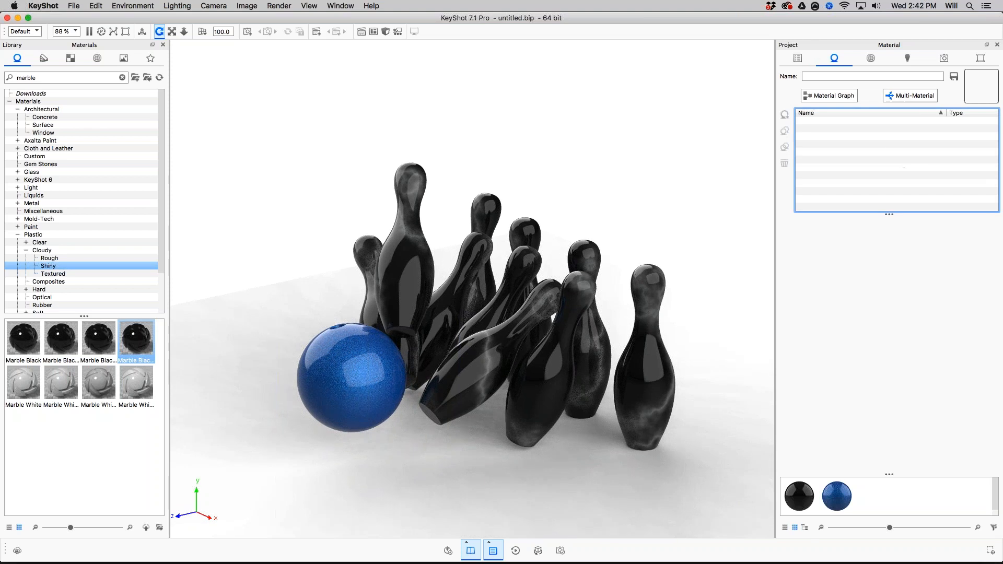
{"action": "left_click_drag", "start_coordinate": [614, 314], "coordinate": [704, 283]}
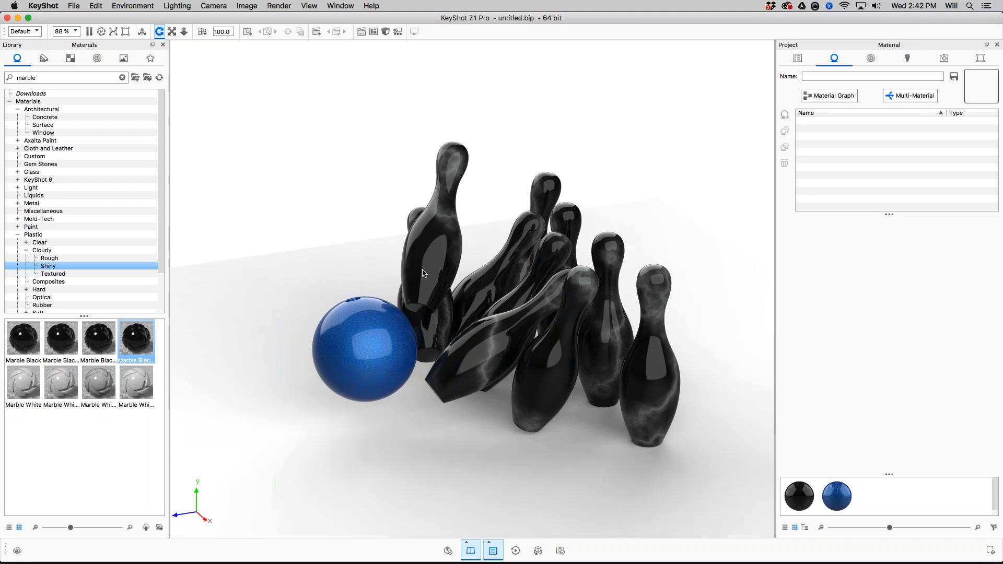
{"action": "left_click", "coordinate": [895, 100]}
{"action": "left_click_drag", "start_coordinate": [760, 271], "coordinate": [577, 429]}
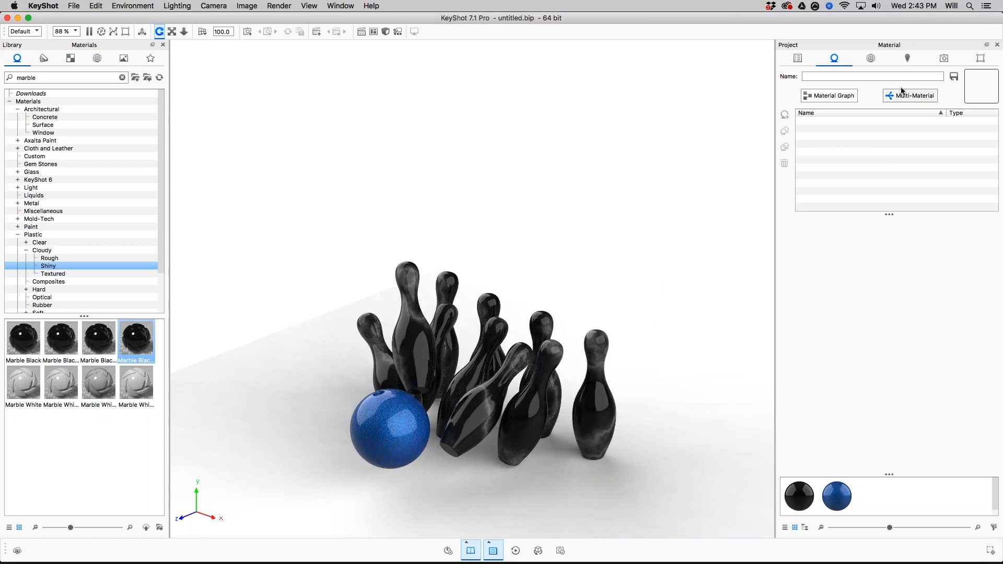
Step: Start a new model set named Bowling Ball Only from the scene's Default set
{"action": "left_click", "coordinate": [798, 58]}
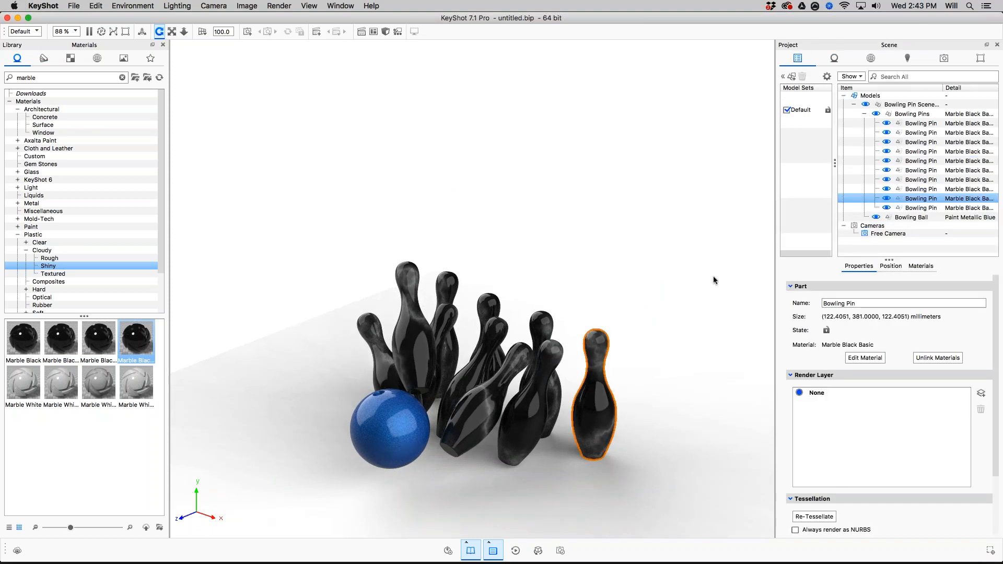
{"action": "left_click_drag", "start_coordinate": [691, 369], "coordinate": [449, 240]}
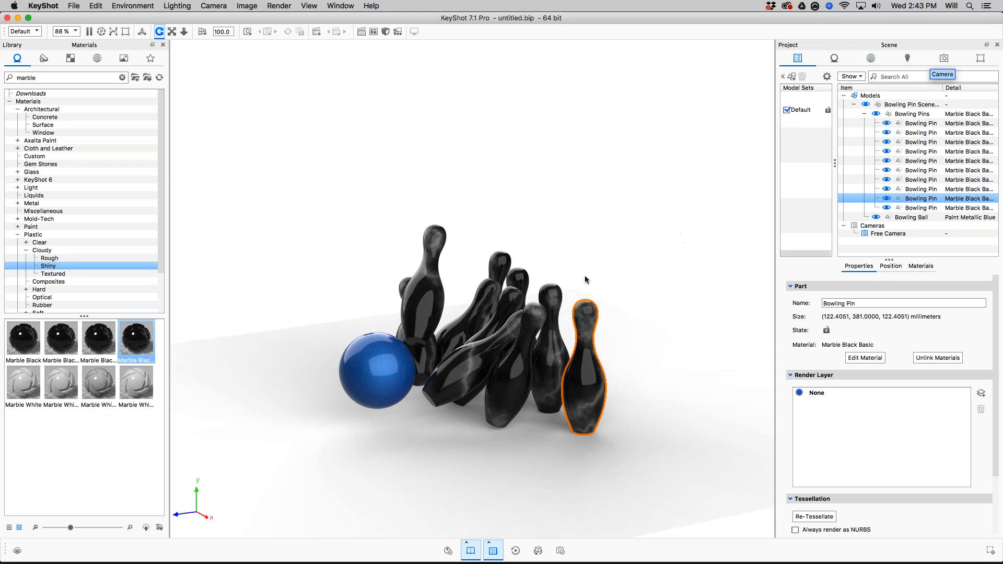
{"action": "left_click_drag", "start_coordinate": [562, 214], "coordinate": [569, 357]}
{"action": "left_click_drag", "start_coordinate": [528, 439], "coordinate": [546, 429]}
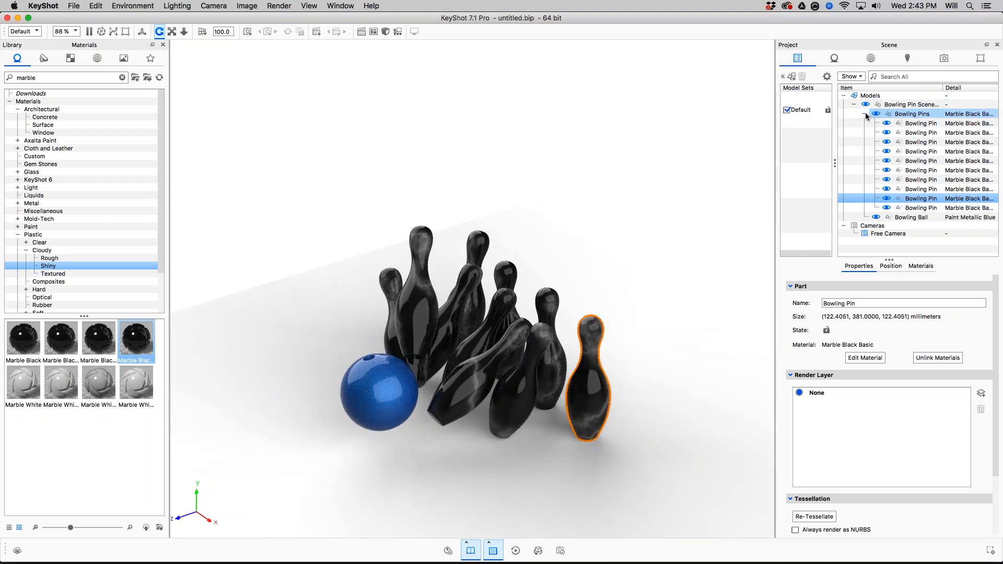
{"action": "left_click", "coordinate": [795, 107]}
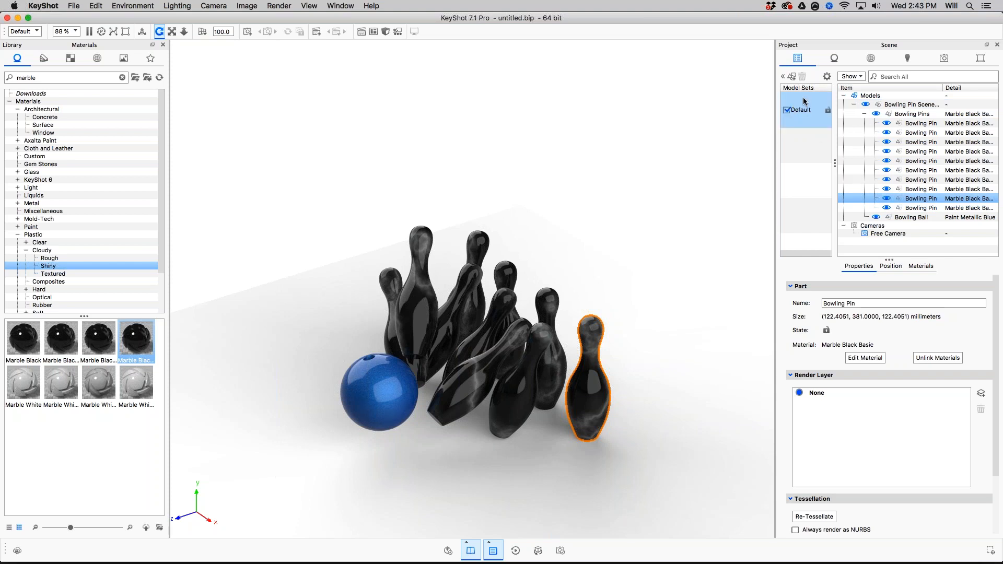
{"action": "left_click", "coordinate": [791, 77]}
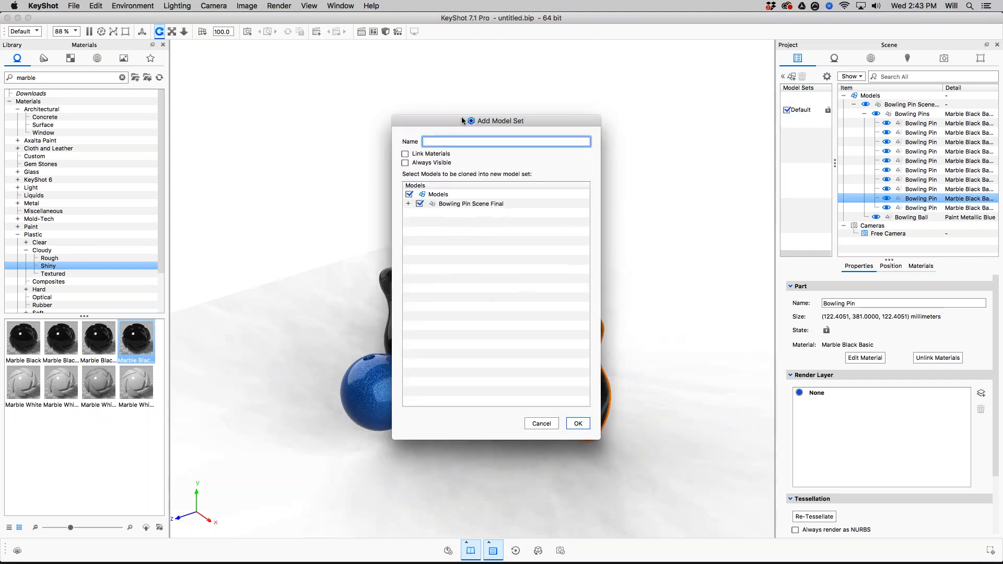
{"action": "type", "text": "Bl"}
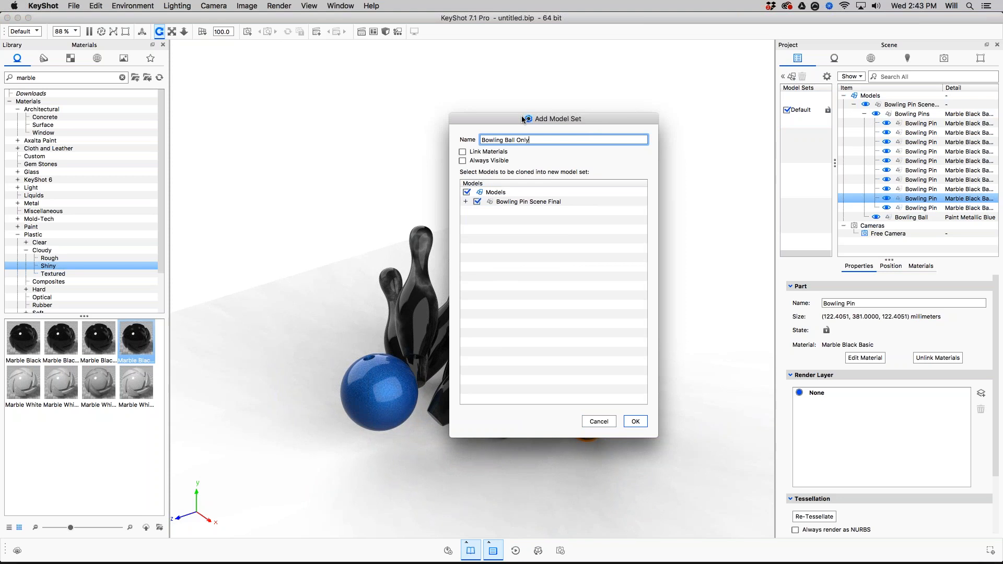
{"action": "left_click", "coordinate": [483, 153]}
{"action": "left_click", "coordinate": [470, 202]}
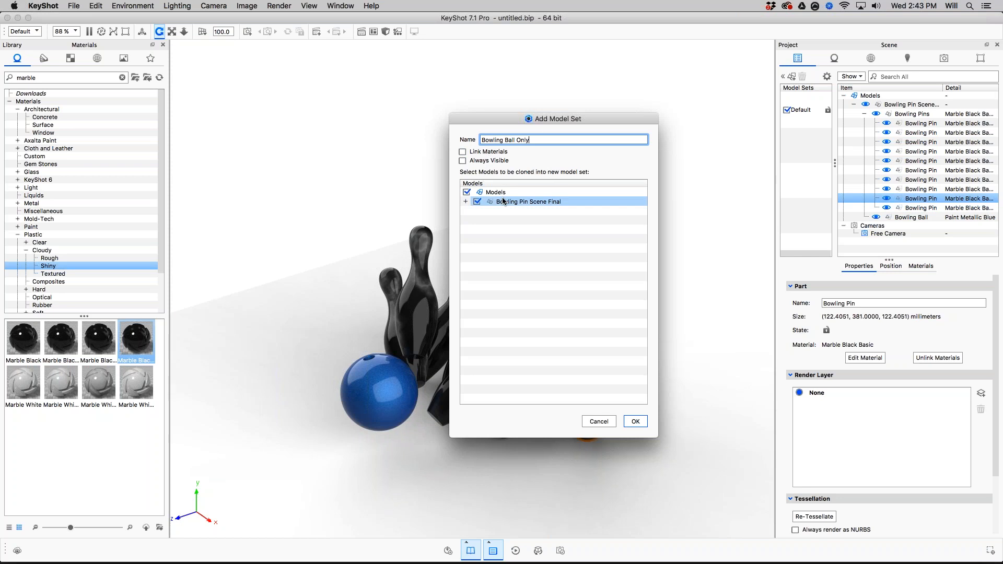
Step: Include only the Bowling Ball in the new model set, leaving out all pins, and create the set
{"action": "left_click", "coordinate": [465, 203]}
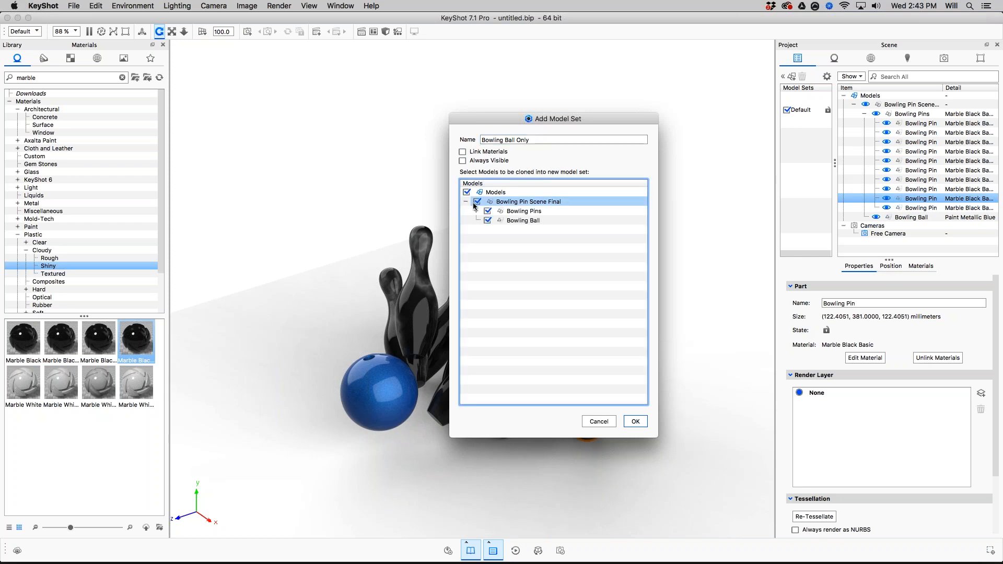
{"action": "left_click", "coordinate": [478, 211]}
{"action": "left_click", "coordinate": [477, 211]}
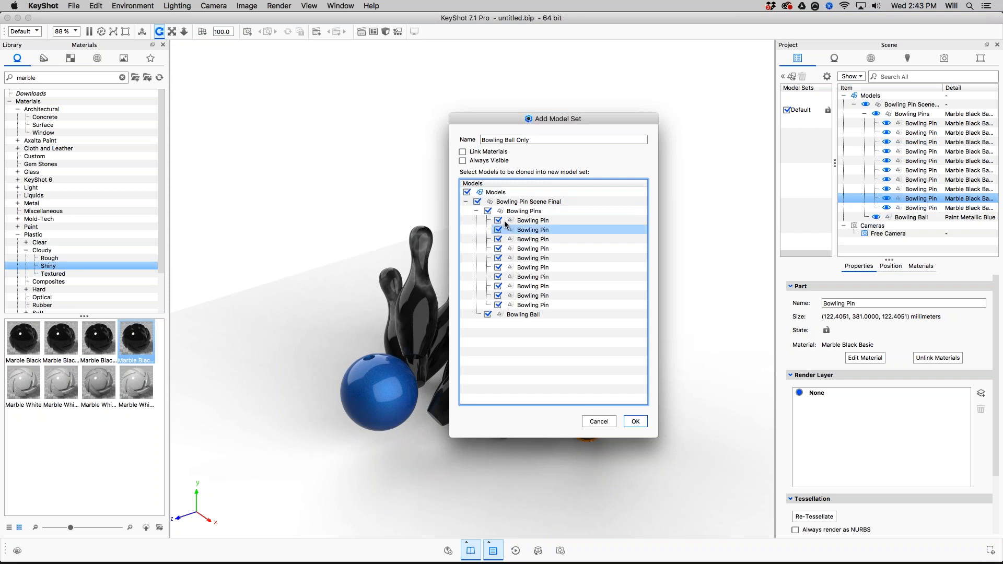
{"action": "left_click", "coordinate": [466, 192]}
{"action": "left_click", "coordinate": [487, 315]}
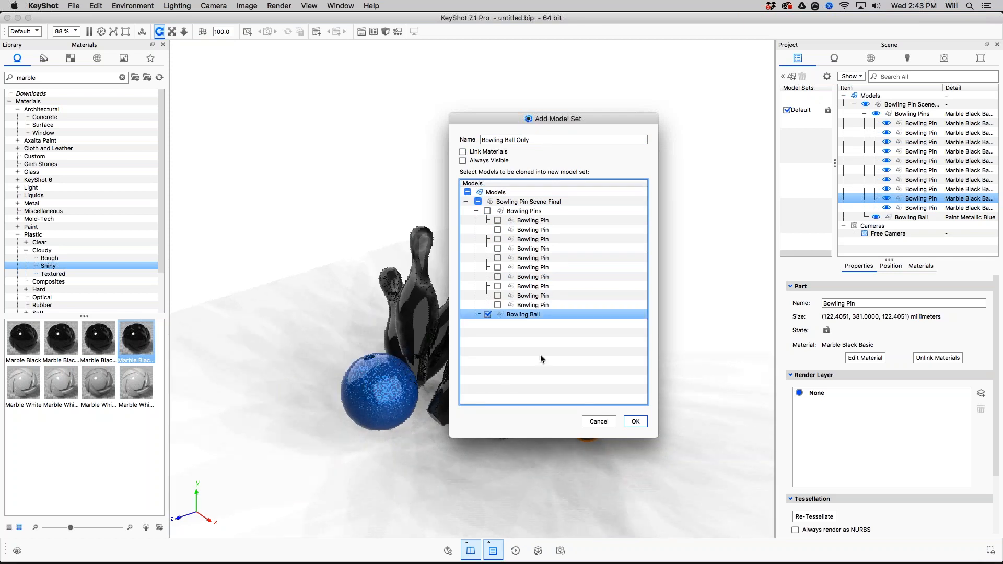
{"action": "left_click", "coordinate": [638, 422]}
{"action": "left_click_drag", "start_coordinate": [438, 345], "coordinate": [390, 366]}
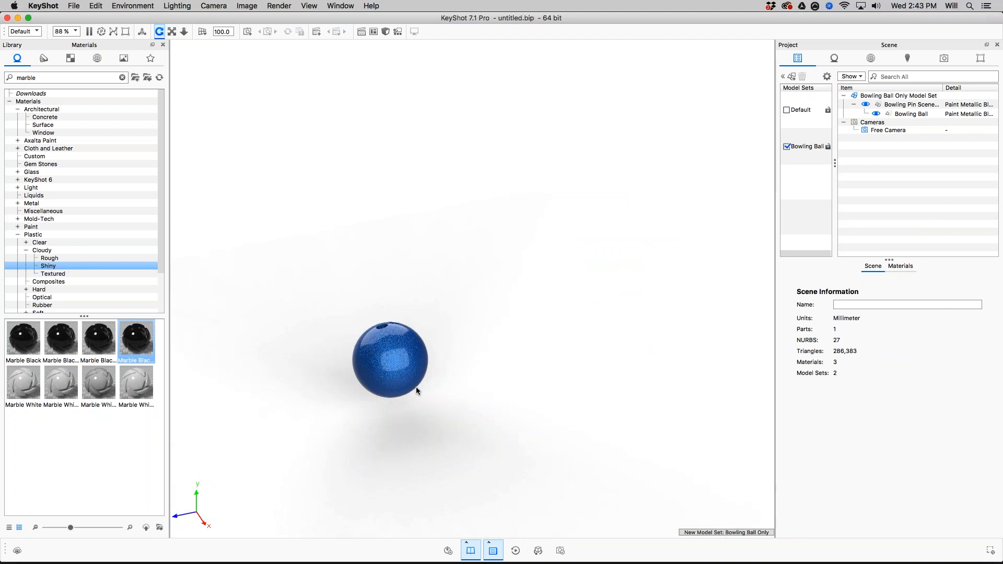
{"action": "middle_click_drag", "start_coordinate": [393, 357], "coordinate": [550, 292]}
Step: Move the ball of the Bowling Ball Only set in global axis mode, about 329 mm in X and 301 mm in Y
{"action": "left_click", "coordinate": [811, 106]}
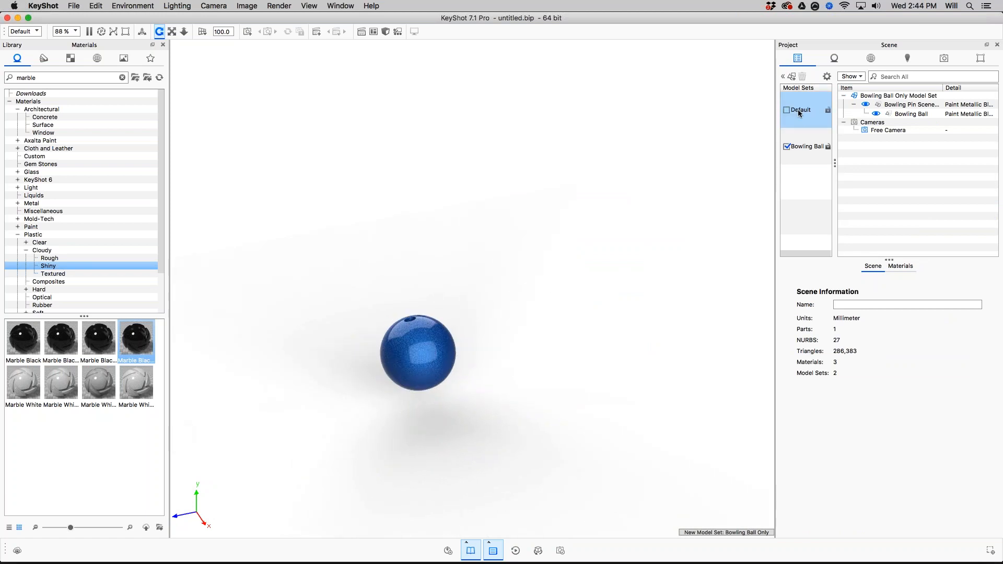
{"action": "left_click", "coordinate": [807, 151]}
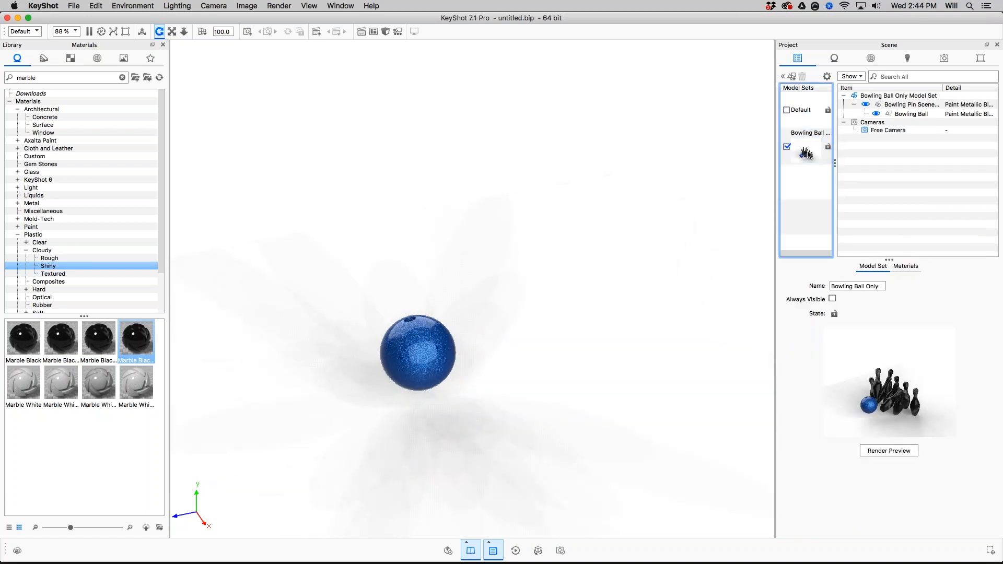
{"action": "left_click_drag", "start_coordinate": [441, 368], "coordinate": [453, 350]}
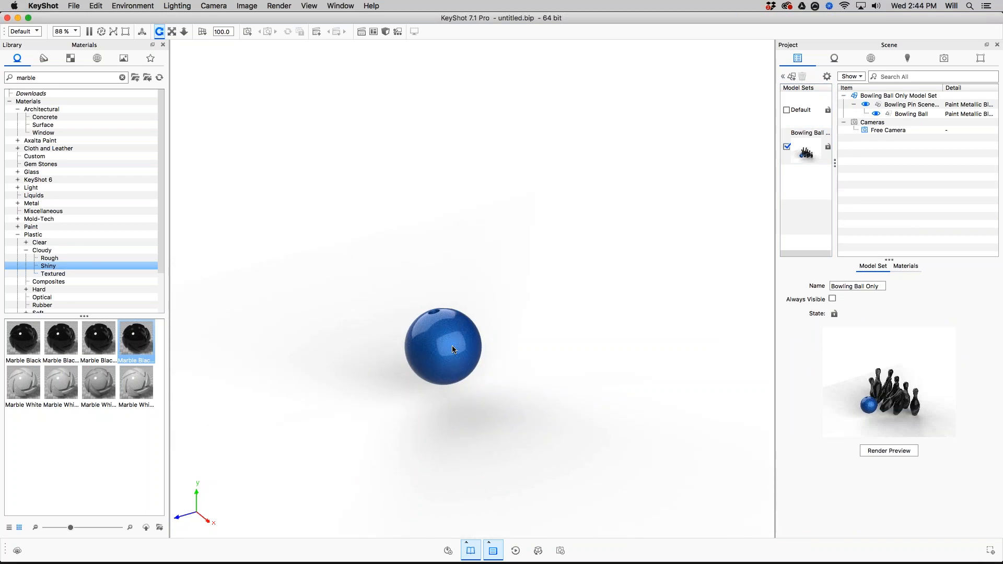
{"action": "key", "text": "super+d"}
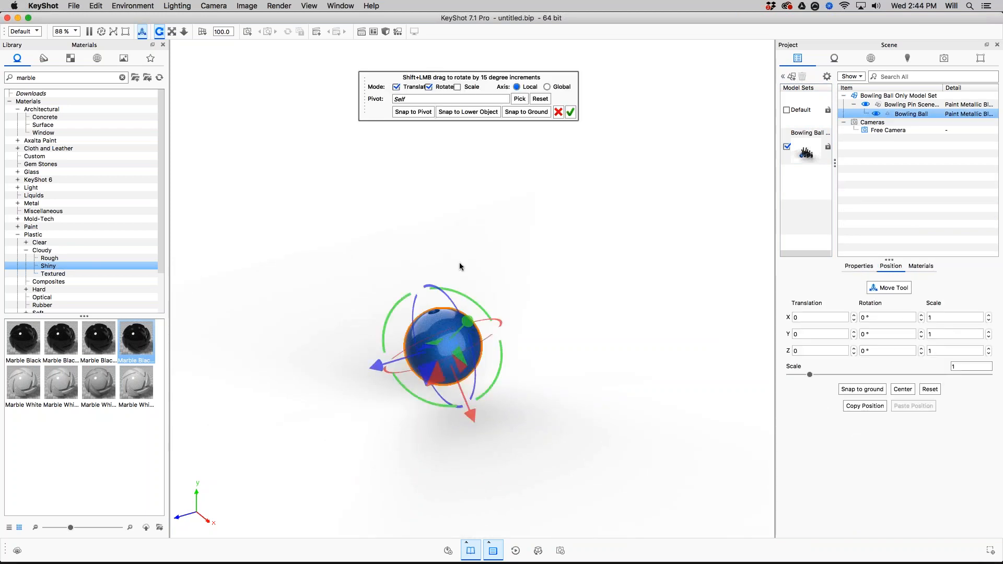
{"action": "left_click", "coordinate": [547, 87]}
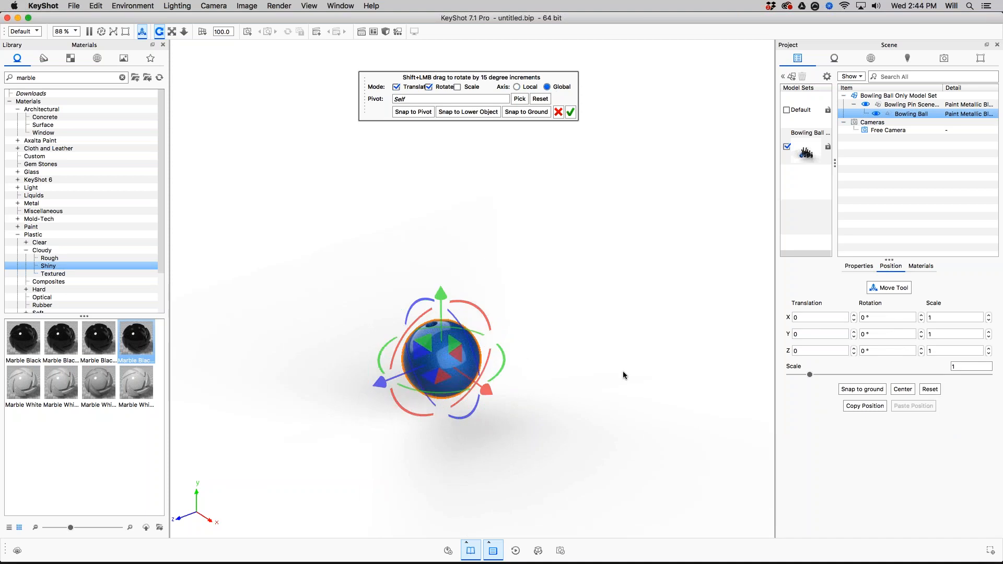
{"action": "left_click_drag", "start_coordinate": [630, 389], "coordinate": [658, 382]}
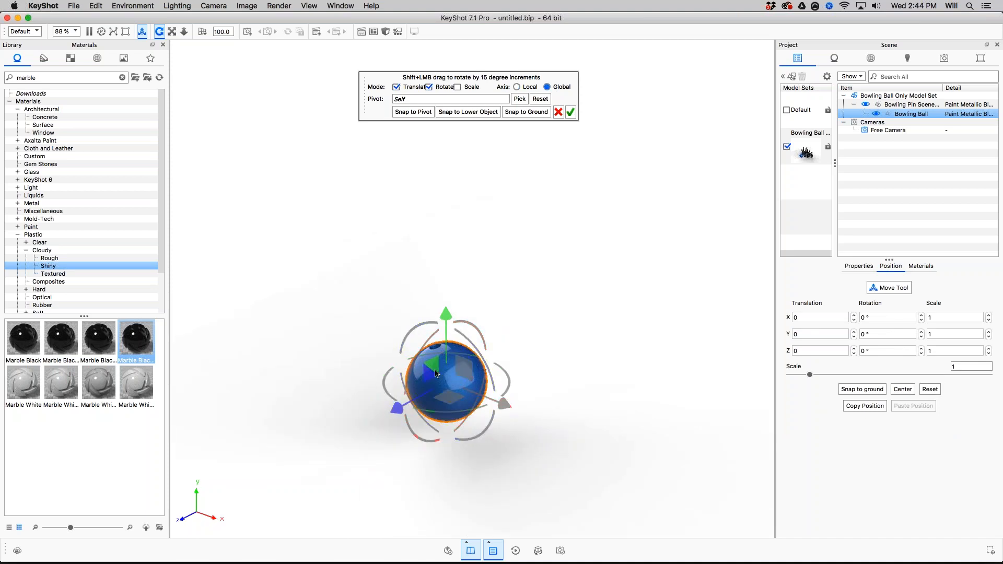
{"action": "left_click_drag", "start_coordinate": [502, 403], "coordinate": [683, 453]}
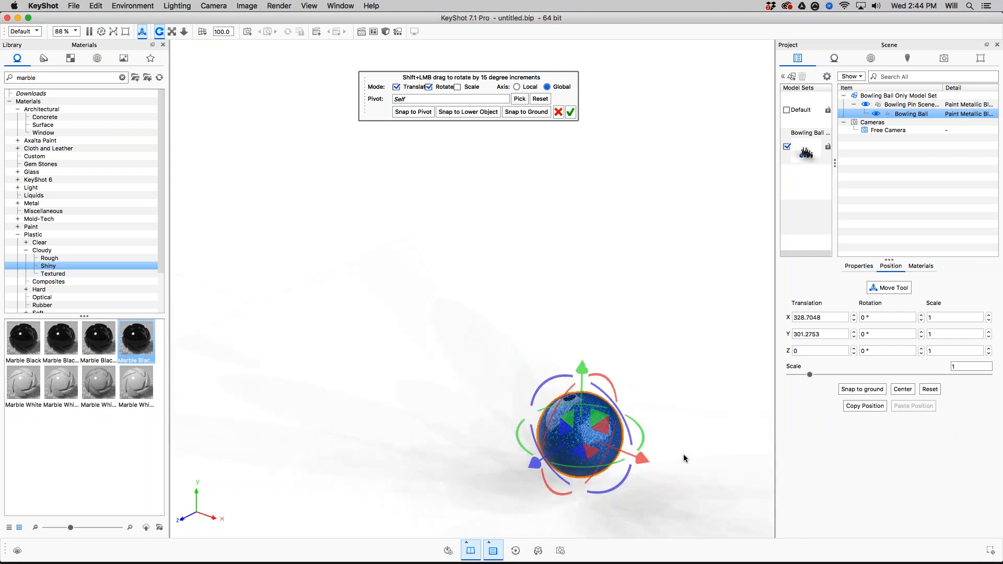
{"action": "left_click", "coordinate": [571, 113]}
Step: Show the Default model set together with the Bowling Ball Only set and view both balls beside the pins
{"action": "left_click", "coordinate": [788, 111]}
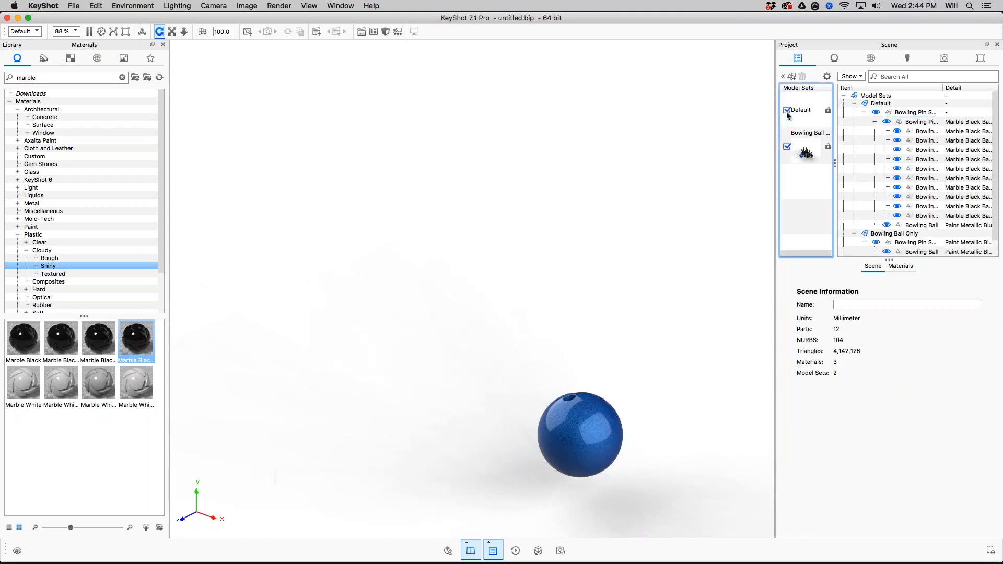
{"action": "left_click_drag", "start_coordinate": [523, 319], "coordinate": [569, 325]}
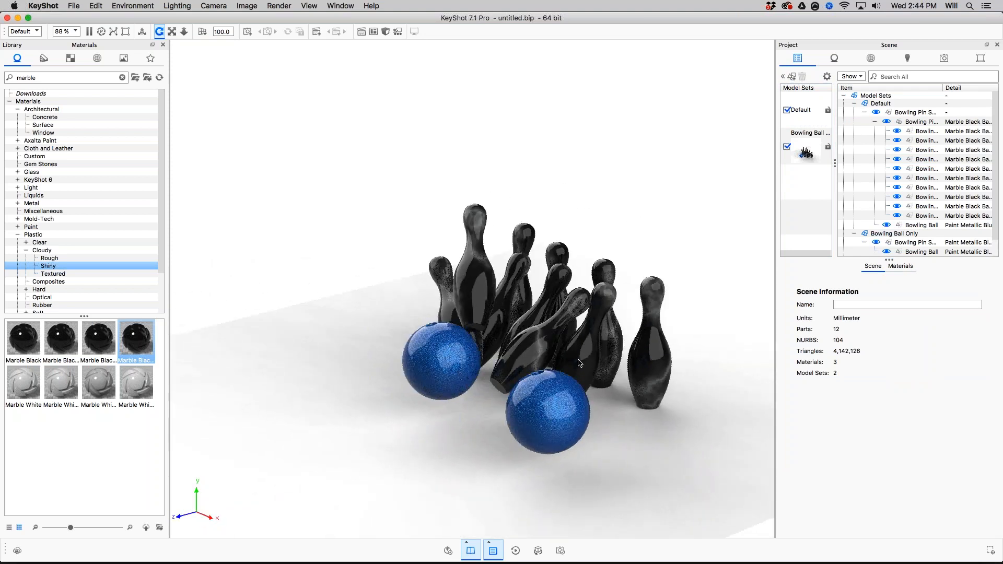
{"action": "left_click_drag", "start_coordinate": [579, 362], "coordinate": [586, 438]}
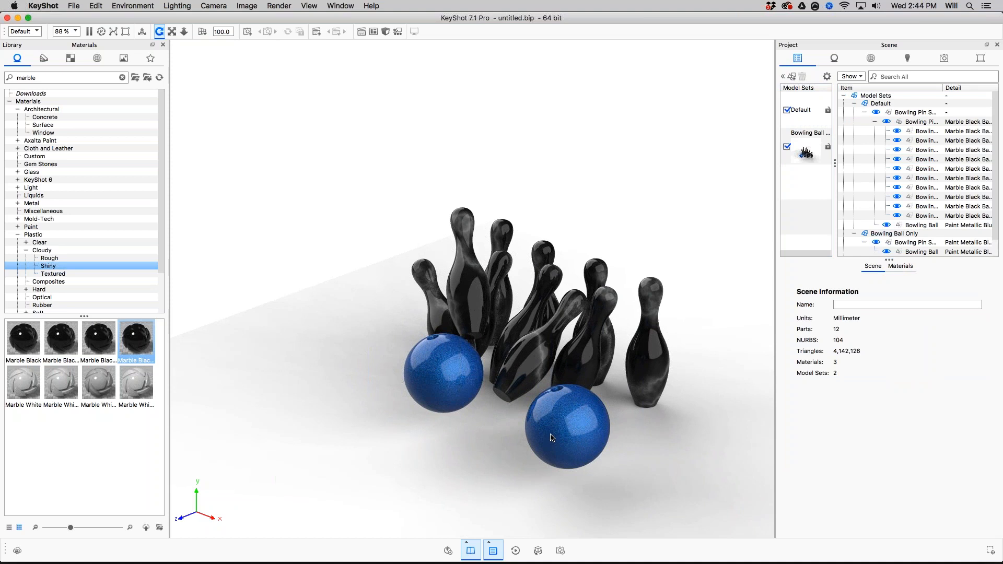
Step: Apply the Translucent Orange Juice material from the Liquids library to the moved bowling ball
{"action": "double_click", "coordinate": [570, 421]}
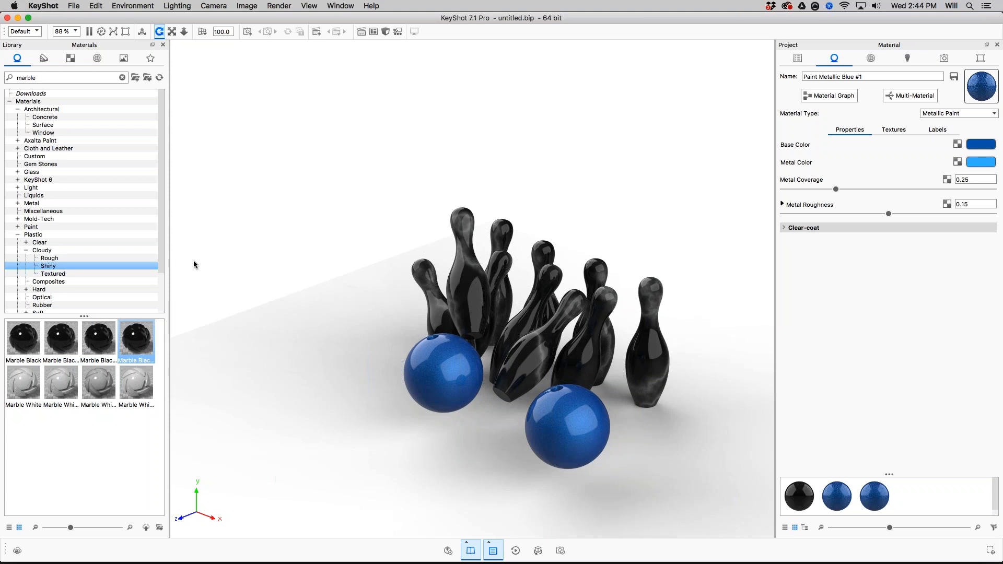
{"action": "left_click", "coordinate": [61, 188]}
{"action": "left_click", "coordinate": [62, 196]}
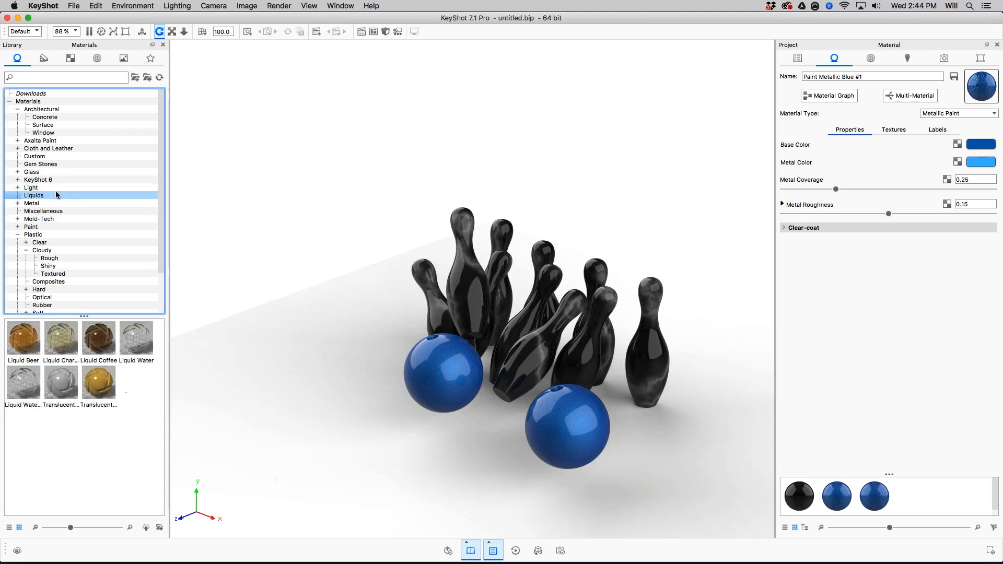
{"action": "left_click_drag", "start_coordinate": [97, 384], "coordinate": [538, 431]}
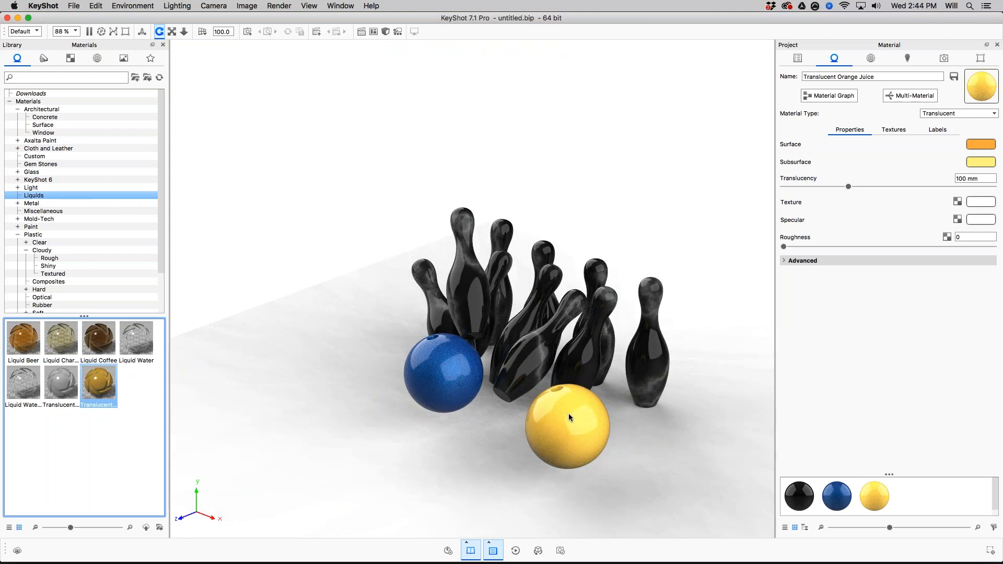
Step: Review the scene's model sets and the list of environments
{"action": "left_click", "coordinate": [797, 58]}
{"action": "left_click", "coordinate": [804, 154]}
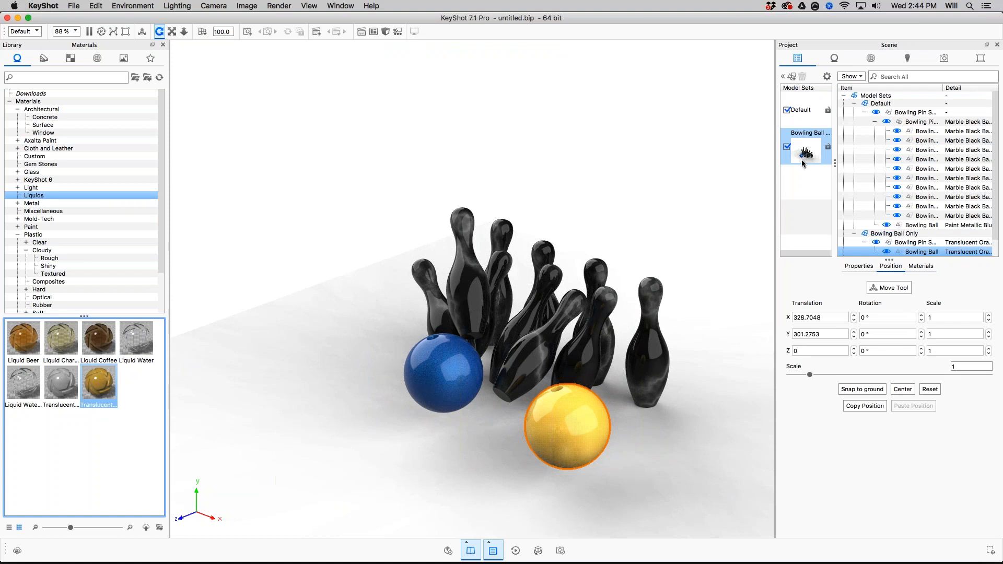
{"action": "left_click_drag", "start_coordinate": [701, 425], "coordinate": [612, 362]}
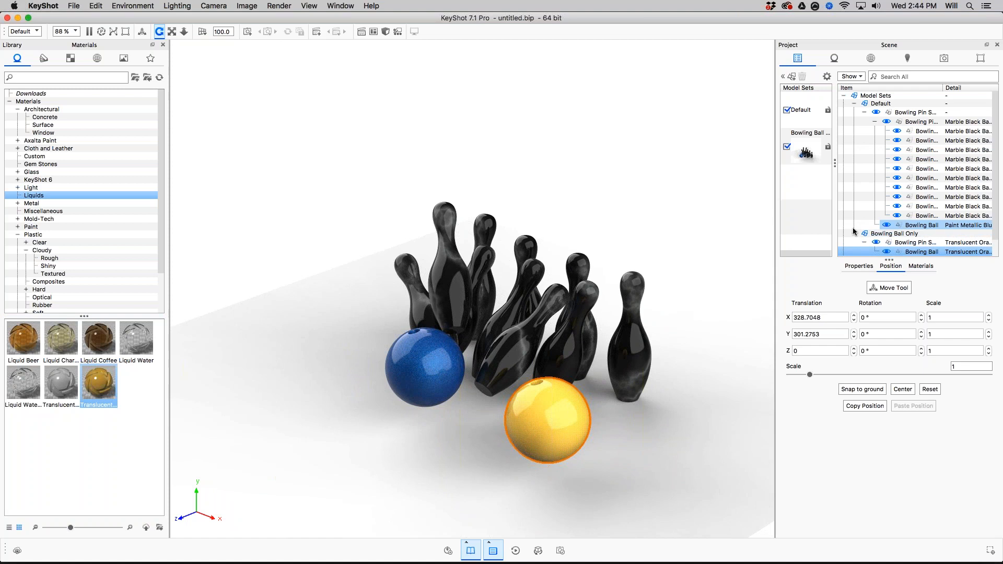
{"action": "left_click", "coordinate": [909, 61]}
{"action": "left_click", "coordinate": [870, 58]}
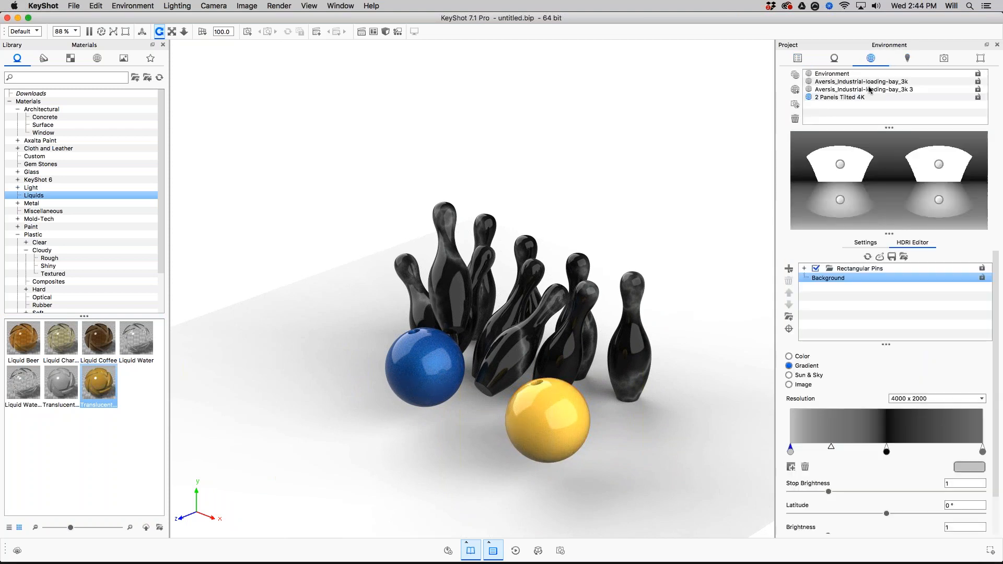
{"action": "left_click", "coordinate": [849, 100]}
Step: Add a camera, orbit to a low side view at about 6° inclination, and save that view to it
{"action": "left_click", "coordinate": [949, 58]}
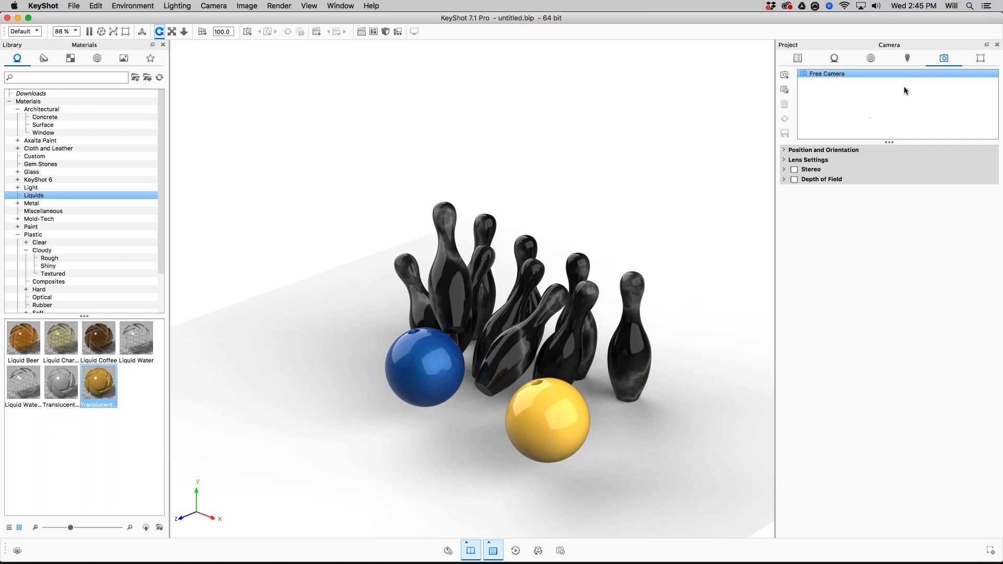
{"action": "left_click", "coordinate": [784, 75]}
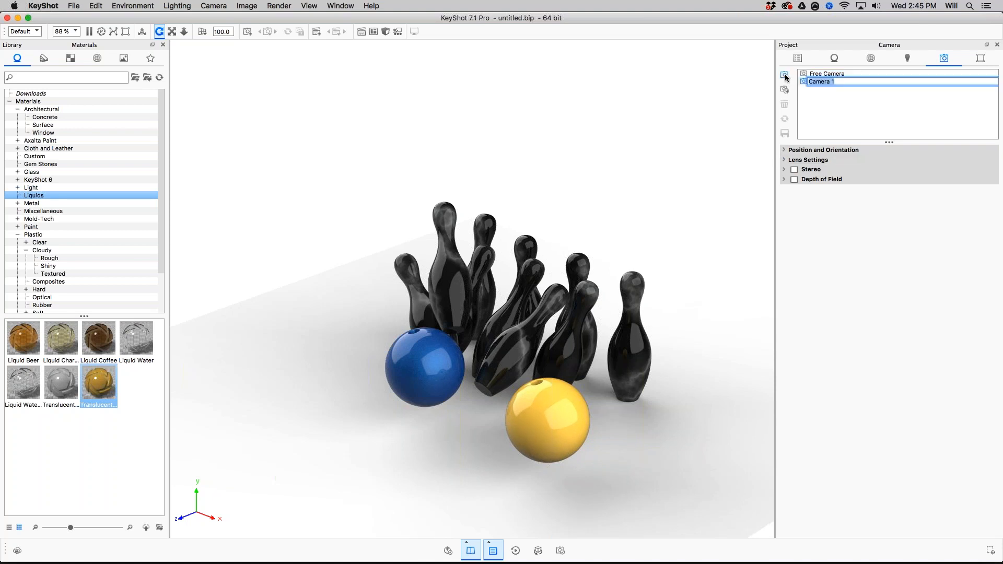
{"action": "left_click_drag", "start_coordinate": [558, 325], "coordinate": [878, 139]}
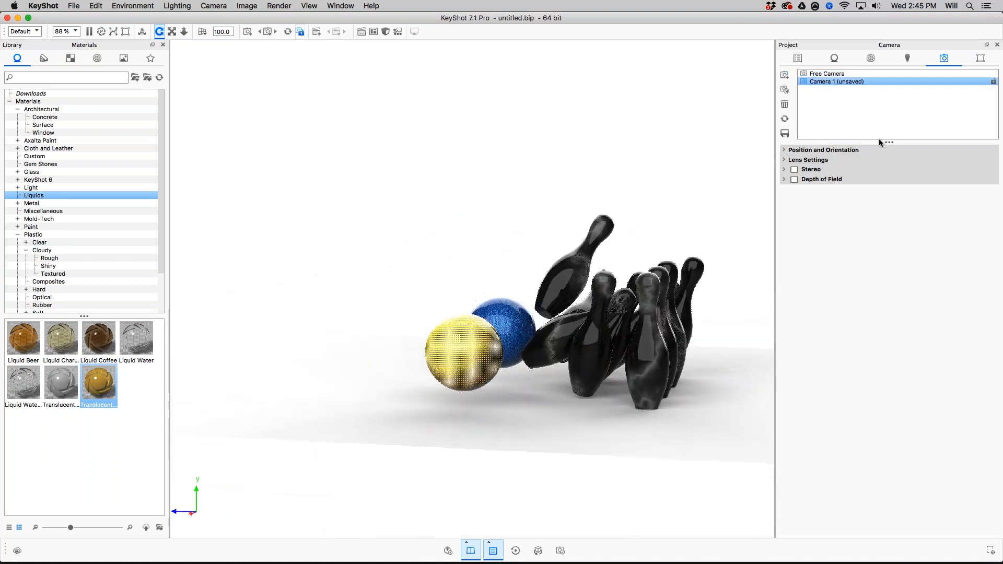
{"action": "left_click", "coordinate": [794, 150]}
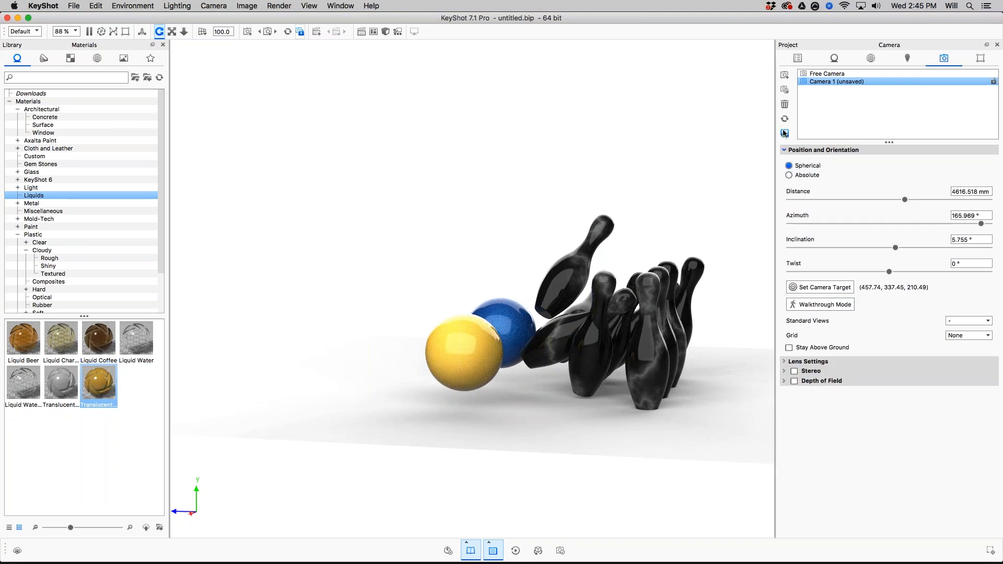
{"action": "left_click", "coordinate": [785, 133]}
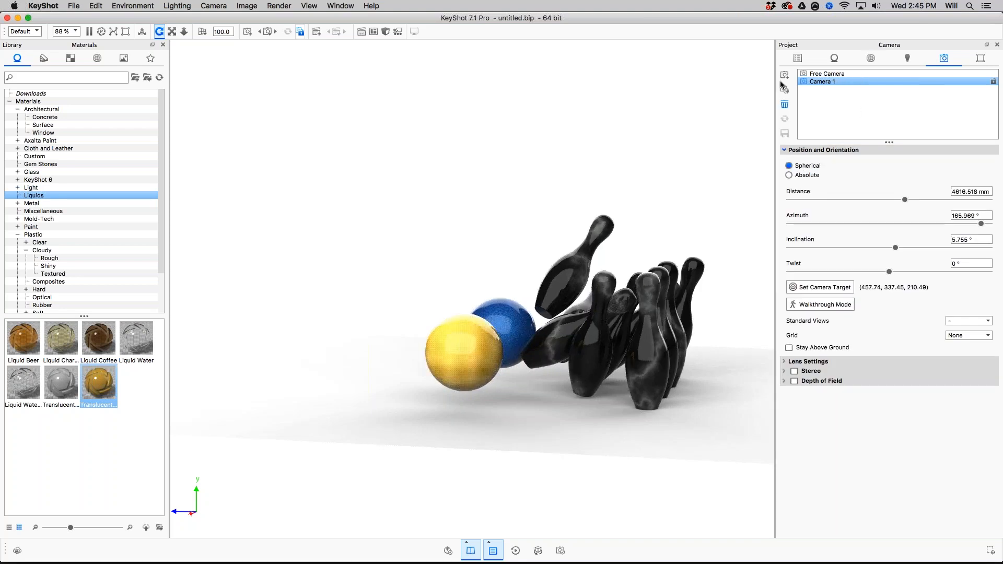
Step: Add a second camera and save a raised view to it at about 41° inclination and -131° azimuth
{"action": "left_click", "coordinate": [784, 77]}
{"action": "left_click_drag", "start_coordinate": [721, 313], "coordinate": [788, 361]}
{"action": "left_click", "coordinate": [785, 134]}
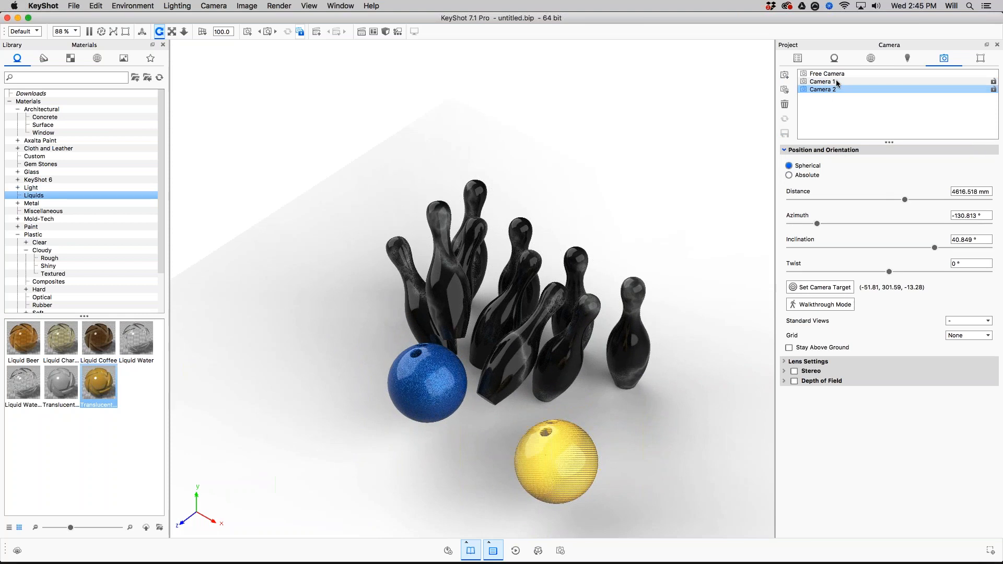
Step: Switch back and forth between Camera 1 and Camera 2 to compare their saved views
{"action": "left_click", "coordinate": [822, 82]}
{"action": "left_click", "coordinate": [838, 89]}
{"action": "left_click", "coordinate": [837, 82]}
{"action": "left_click", "coordinate": [836, 90]}
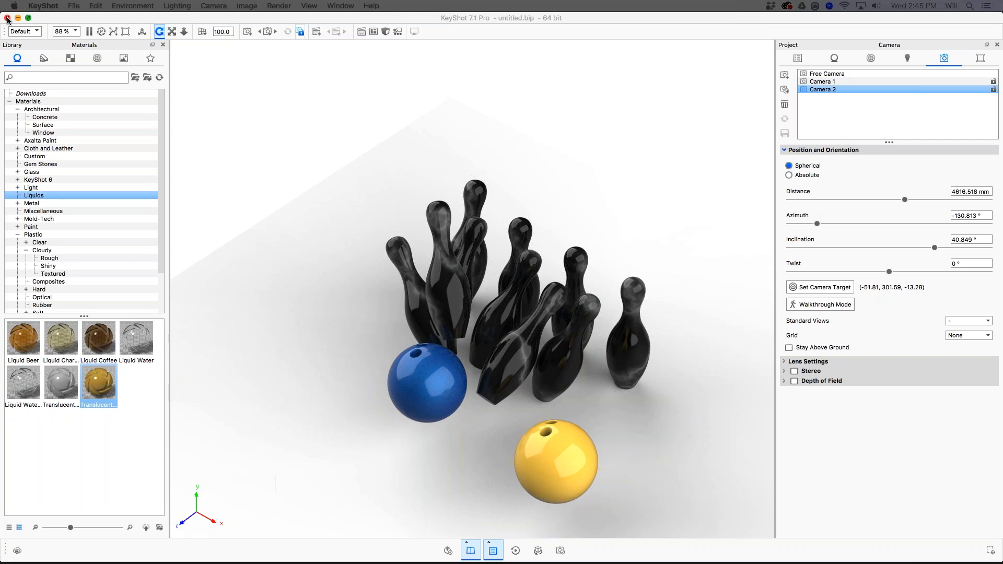
Step: Close the untitled bowling scene without saving its changes
{"action": "left_click", "coordinate": [8, 18]}
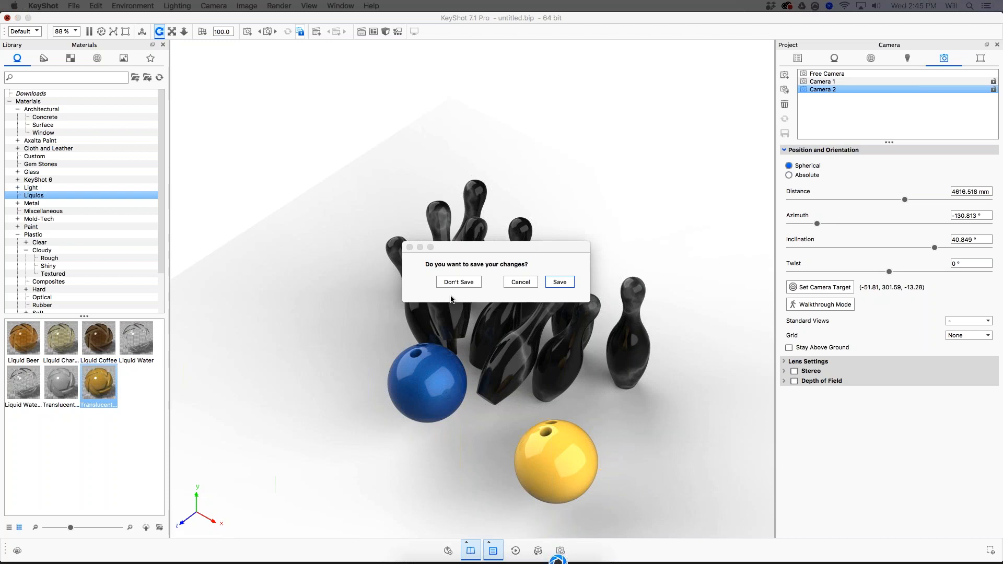
{"action": "left_click", "coordinate": [459, 283]}
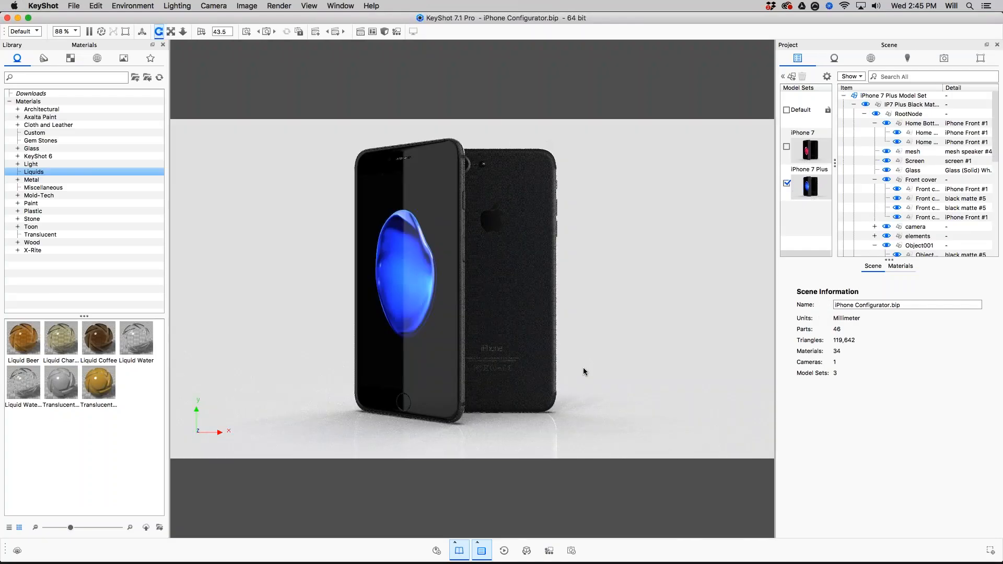
Step: Activate the iPhone 7 model set, switch back to iPhone 7 Plus to compare them, and enlarge the scene tree area
{"action": "left_click", "coordinate": [798, 183]}
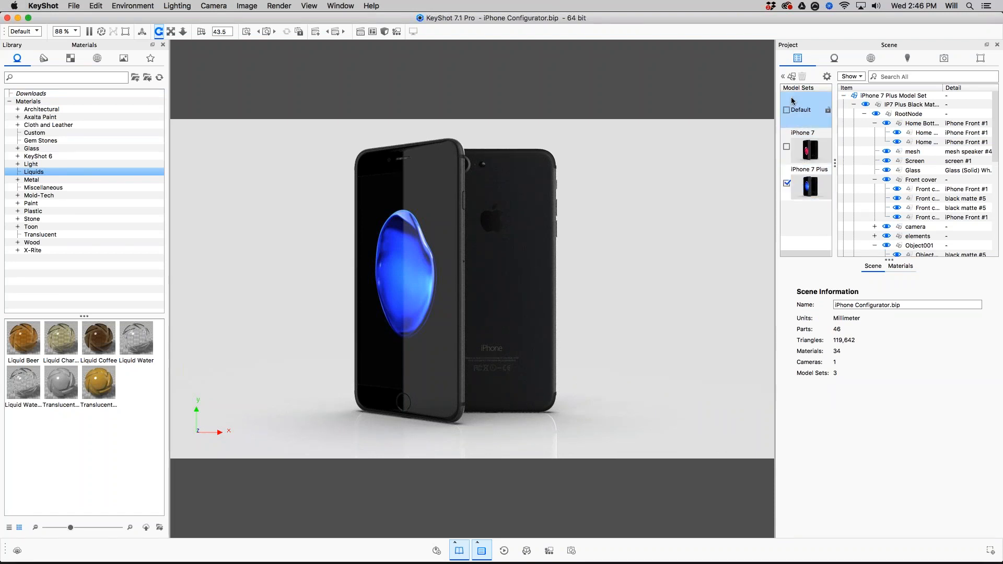
{"action": "left_click", "coordinate": [808, 154]}
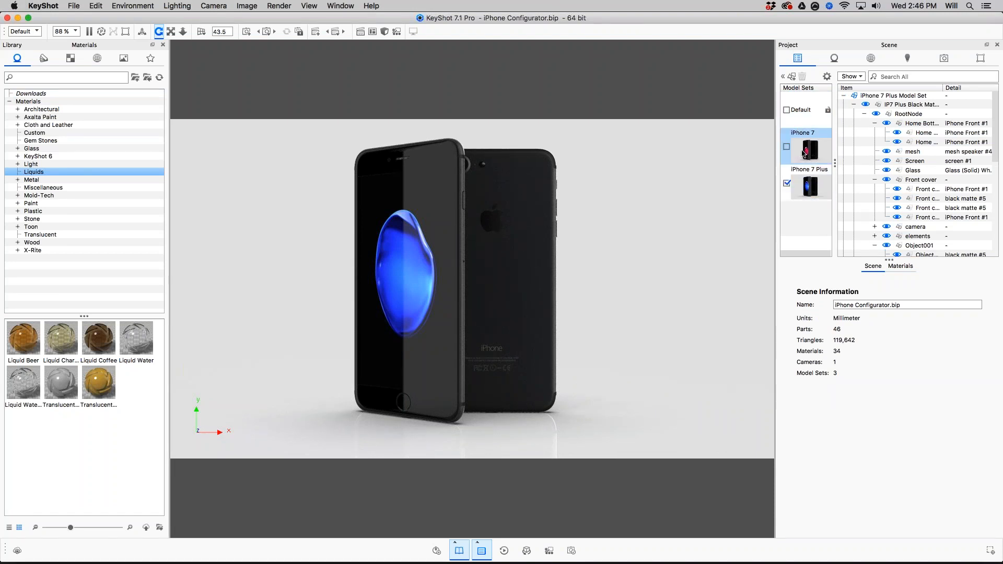
{"action": "double_click", "coordinate": [802, 146]}
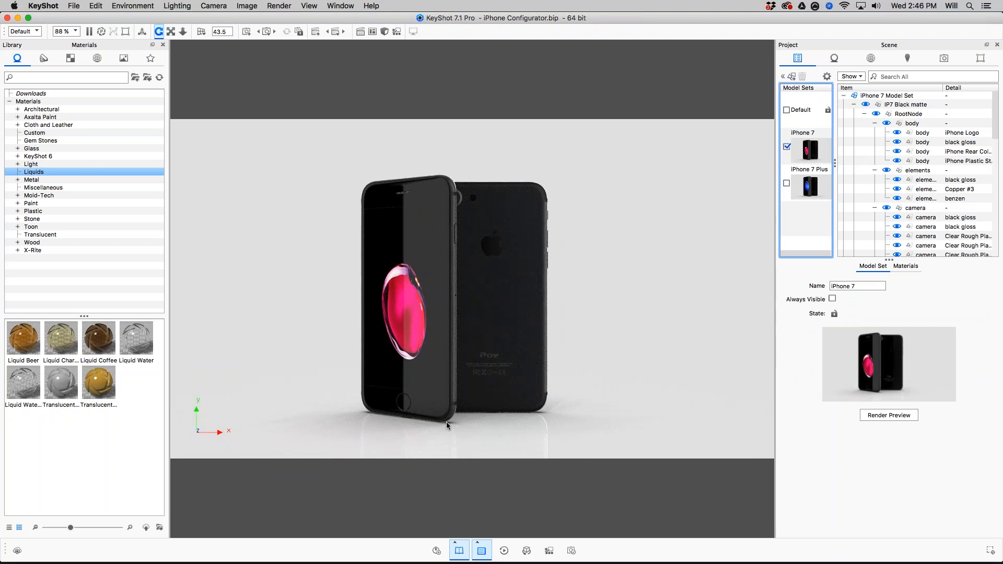
{"action": "double_click", "coordinate": [810, 182]}
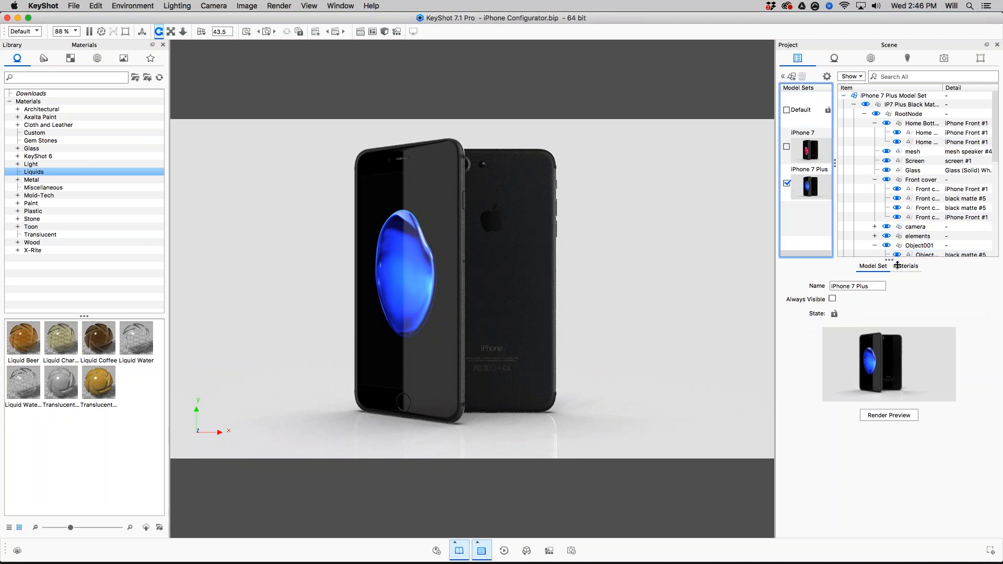
{"action": "left_click_drag", "start_coordinate": [889, 259], "coordinate": [888, 307]}
Step: Open the rear body's multi-material and cycle through its Space Gray, Gold, Rose Gold, Silver and Jet Black variants, ending on iPhone Space Gray
{"action": "double_click", "coordinate": [526, 162]}
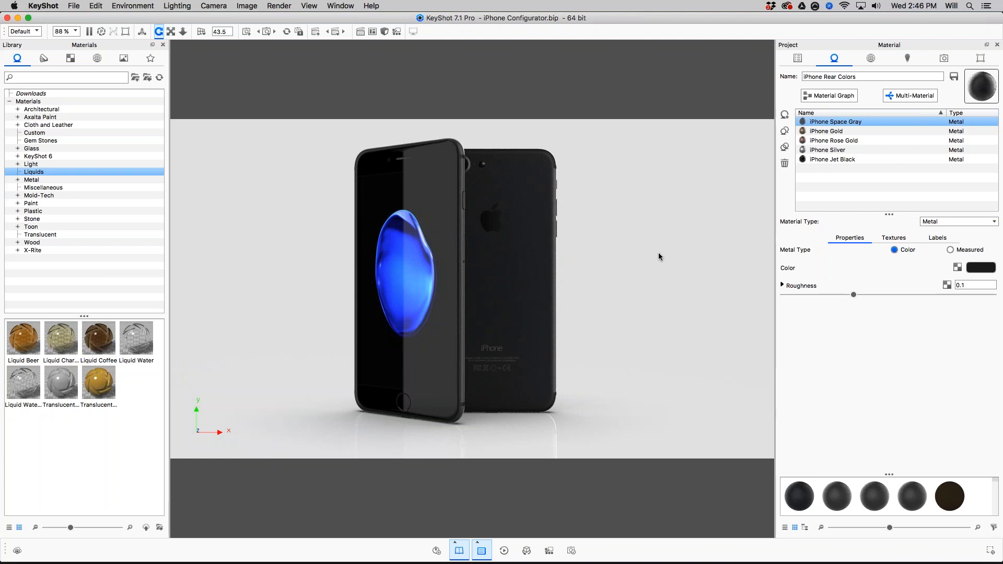
{"action": "key", "text": "Down"}
{"action": "key", "text": "Down"}
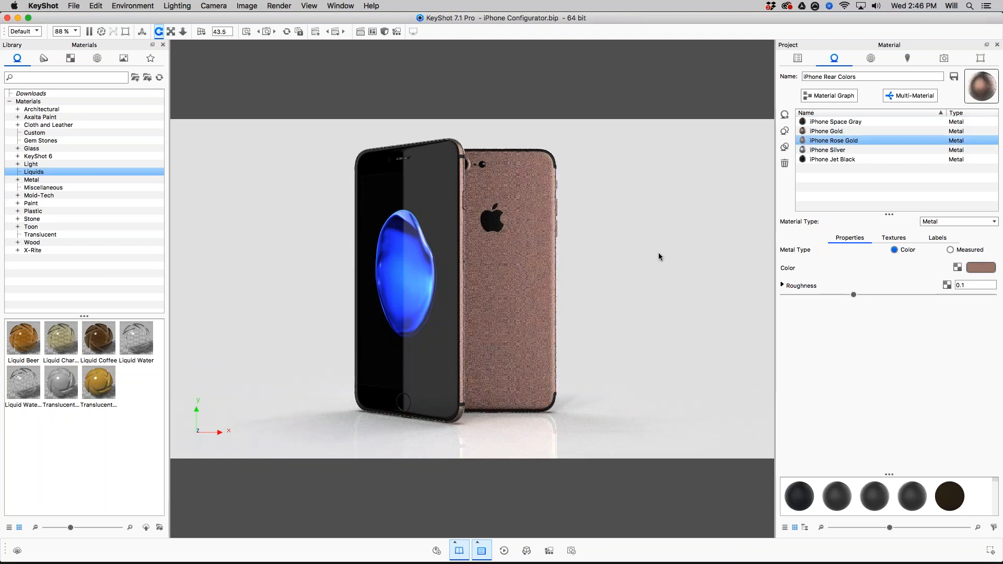
{"action": "key", "text": "Down"}
{"action": "key", "text": "Down"}
{"action": "key", "text": "Down"}
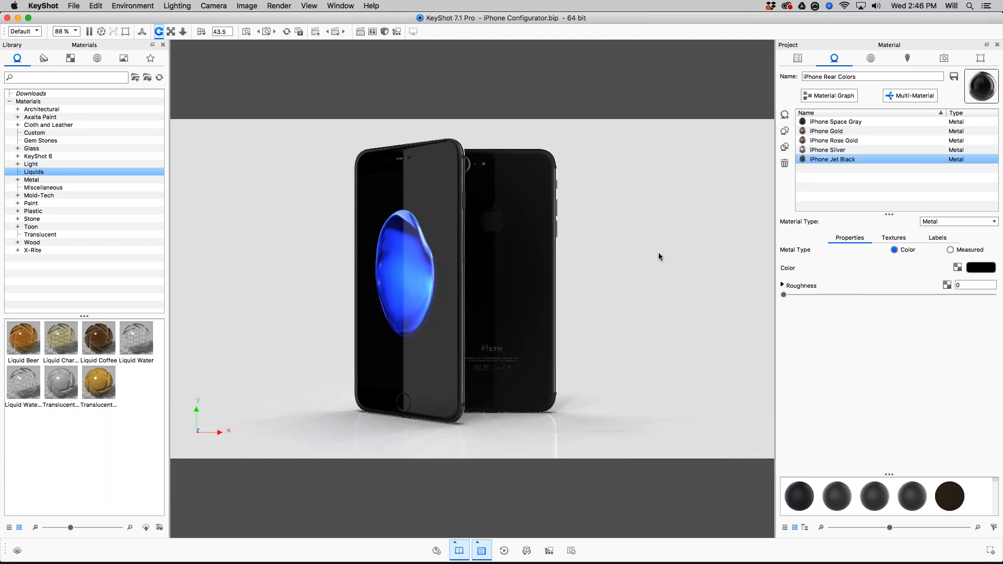
{"action": "key", "text": "Down"}
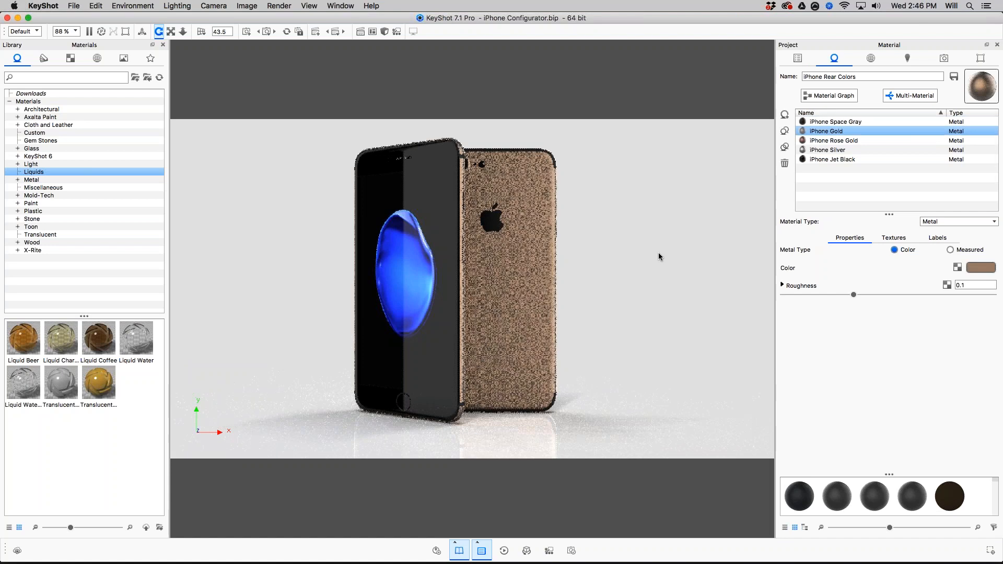
{"action": "key", "text": "Down"}
{"action": "key", "text": "Down"}
{"action": "key", "text": "Down"}
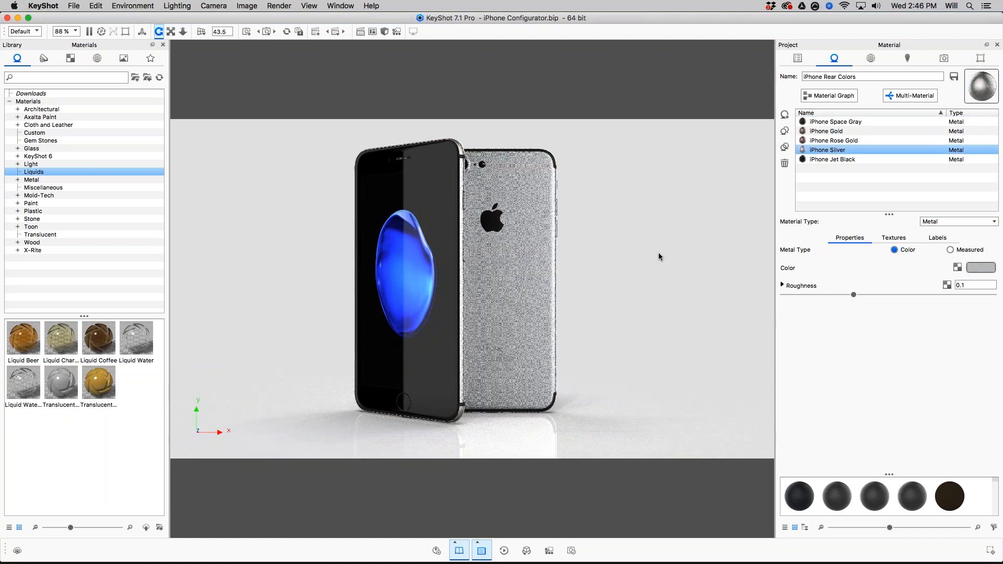
{"action": "key", "text": "Down"}
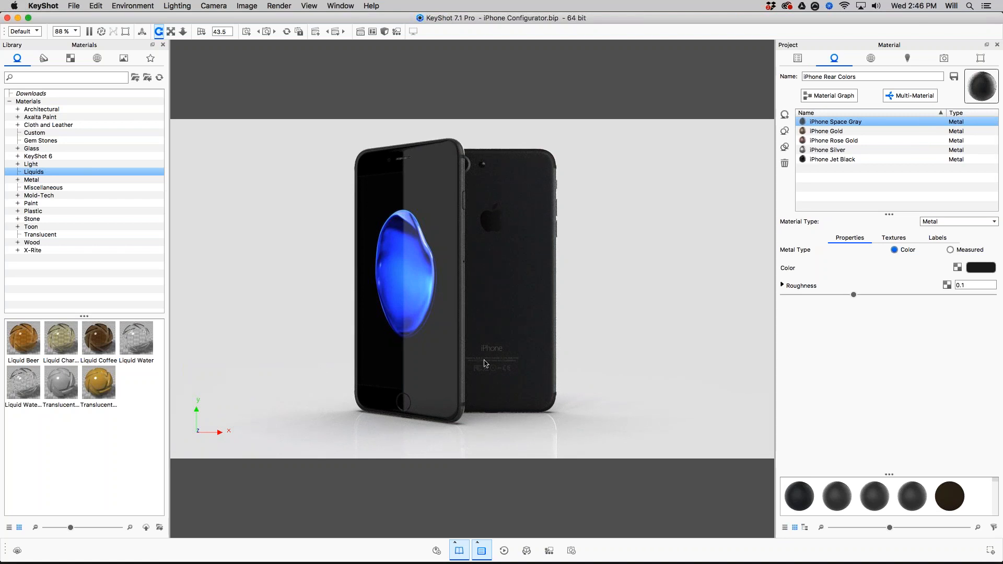
Step: Open the iPhone Plastic Strip multi-material and cycle through its color variants, ending on iPhone Plastic Strip Space Gray
{"action": "double_click", "coordinate": [552, 158]}
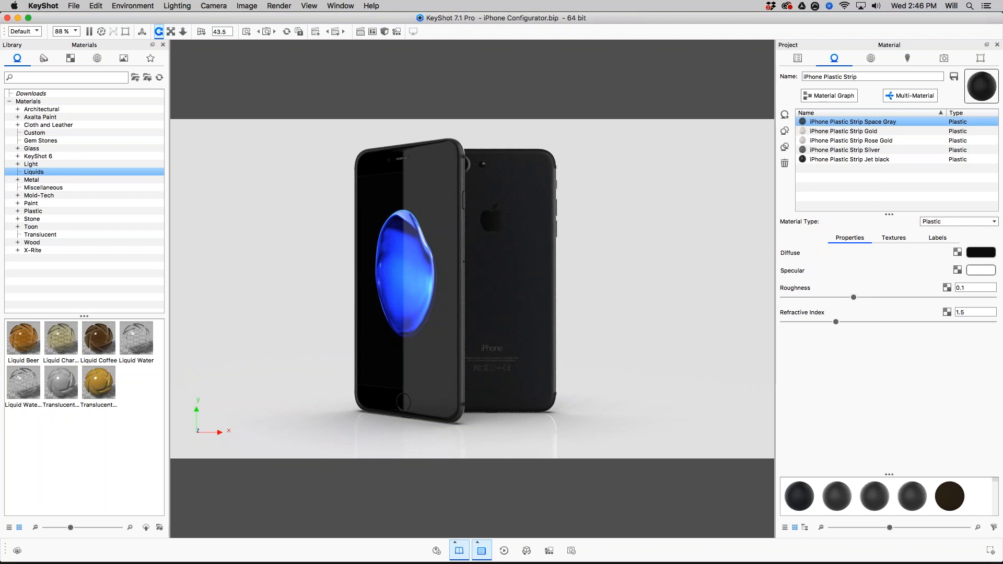
{"action": "left_click", "coordinate": [843, 131]}
{"action": "left_click", "coordinate": [851, 140]}
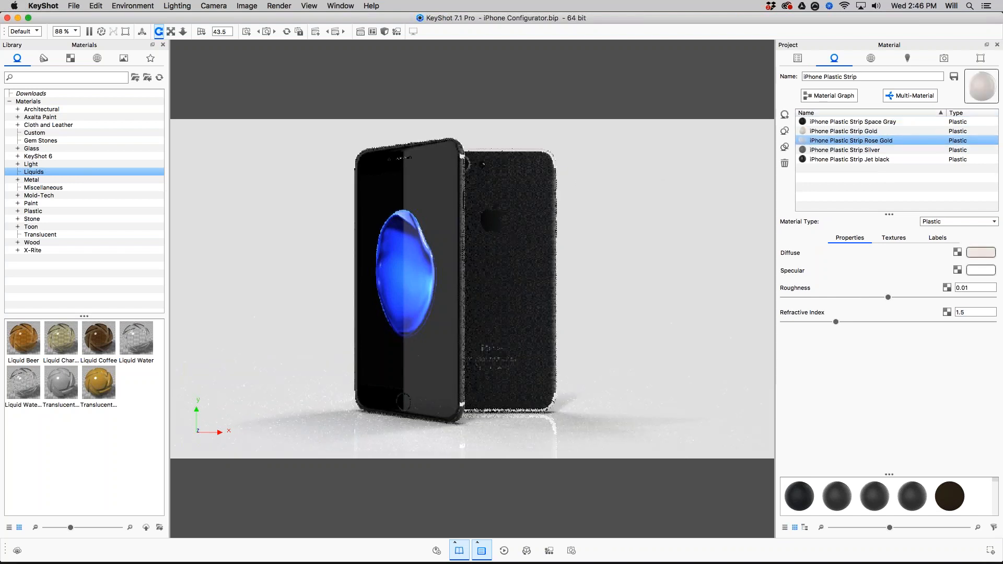
{"action": "key", "text": "Down"}
{"action": "key", "text": "Down"}
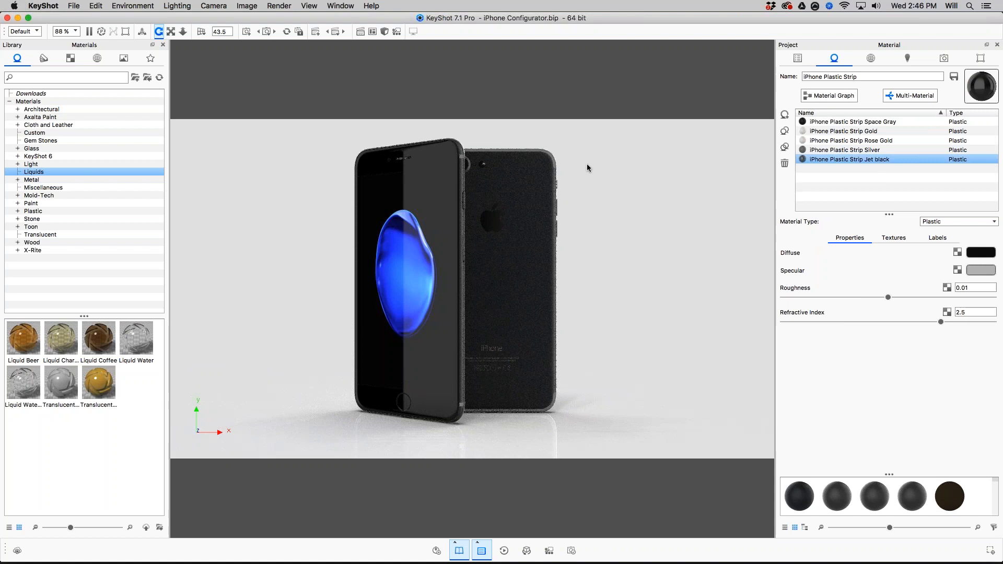
{"action": "key", "text": "shift+Right"}
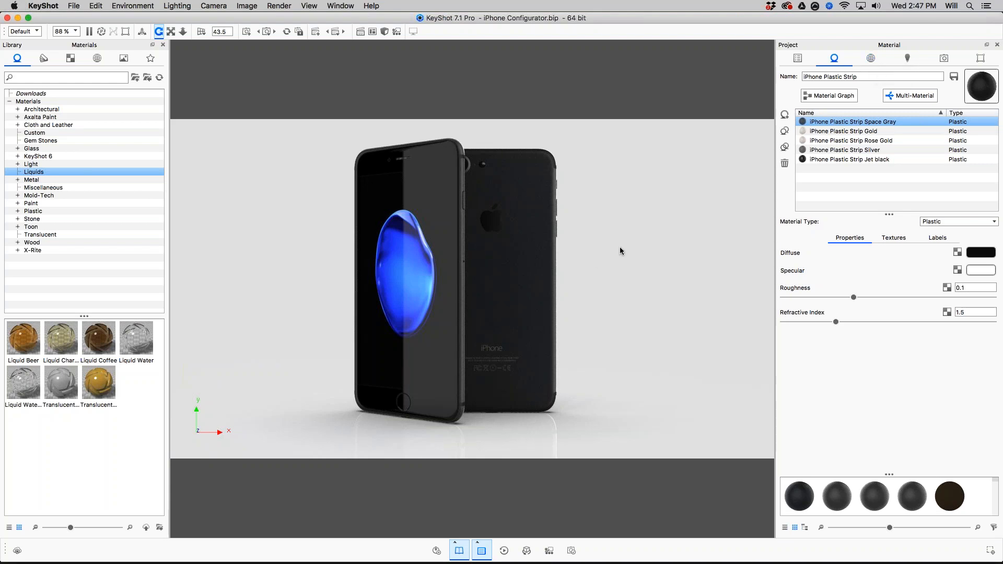
Step: Check the scene's Configurator camera, open the Configurator Wizard's summary, and start Presentation Mode
{"action": "left_click", "coordinate": [944, 58]}
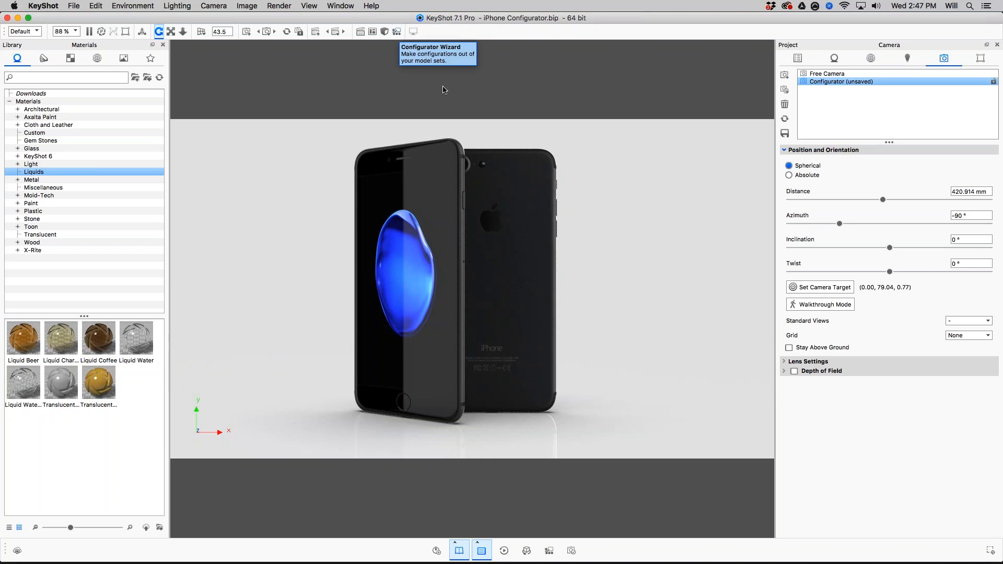
{"action": "left_click", "coordinate": [397, 33]}
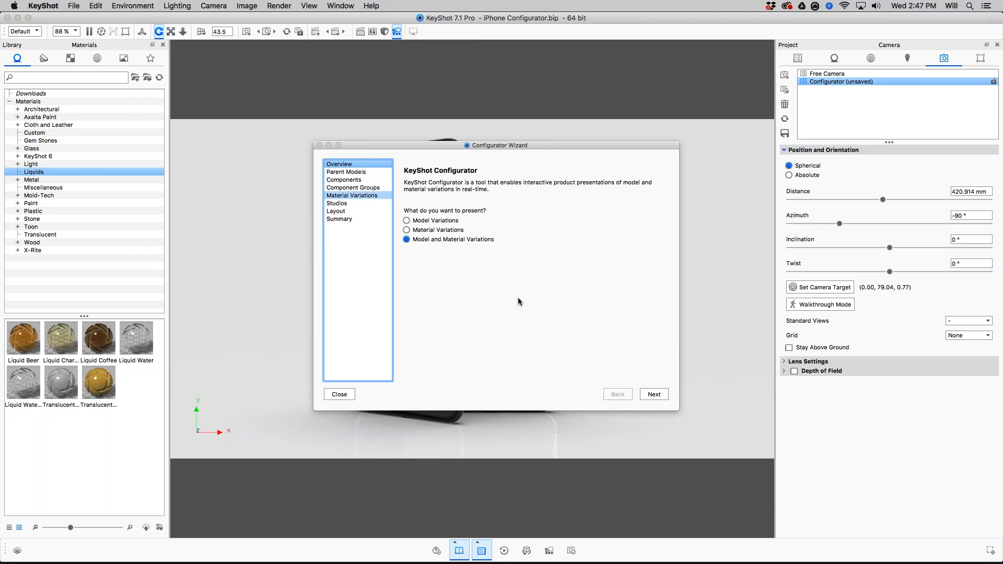
{"action": "left_click", "coordinate": [338, 214]}
{"action": "left_click", "coordinate": [339, 218]}
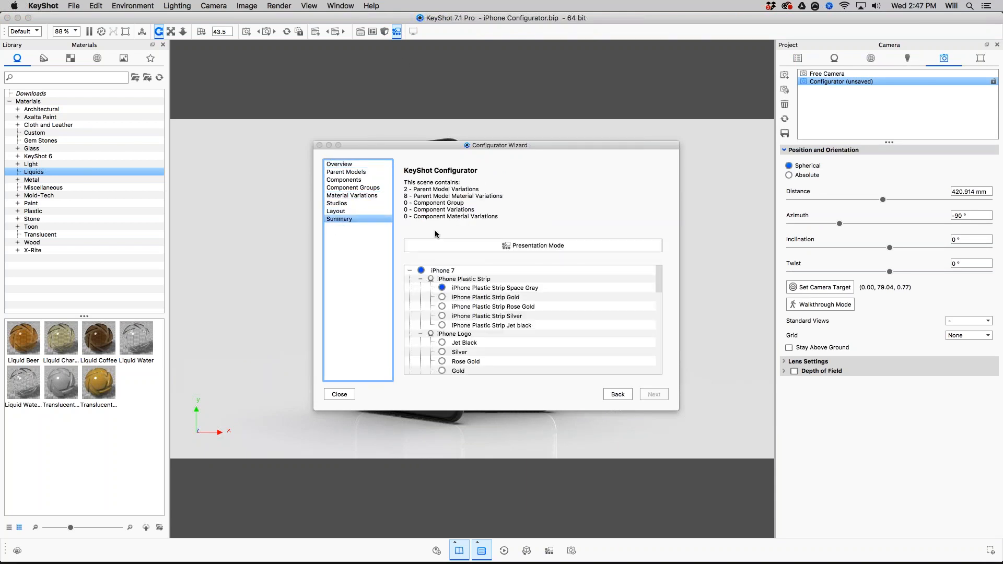
{"action": "left_click", "coordinate": [519, 246]}
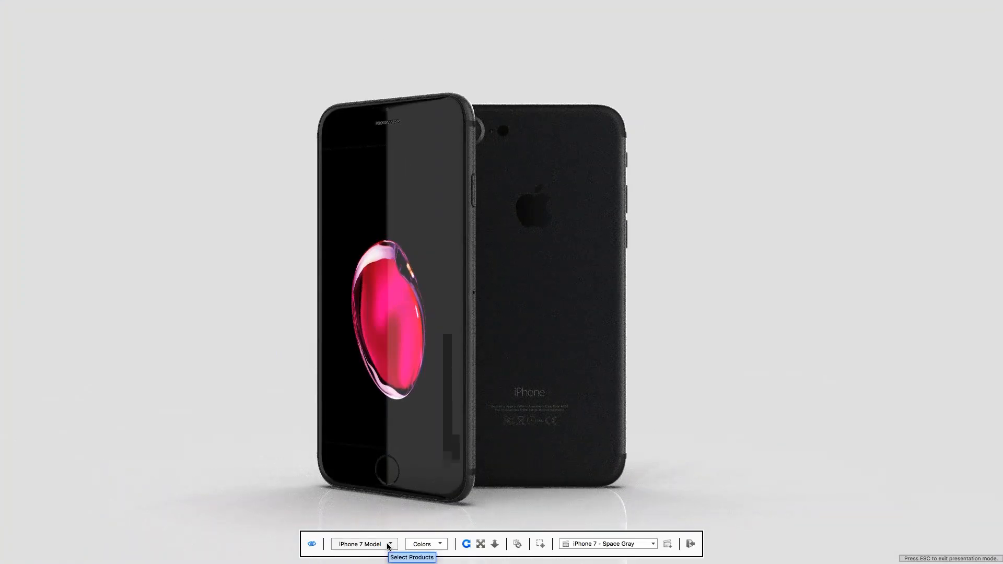
Step: Orbit around the presented phone and preview the iPhone 7 - Gold and iPhone 7 - Jet Black studios
{"action": "left_click_drag", "start_coordinate": [732, 260], "coordinate": [857, 347]}
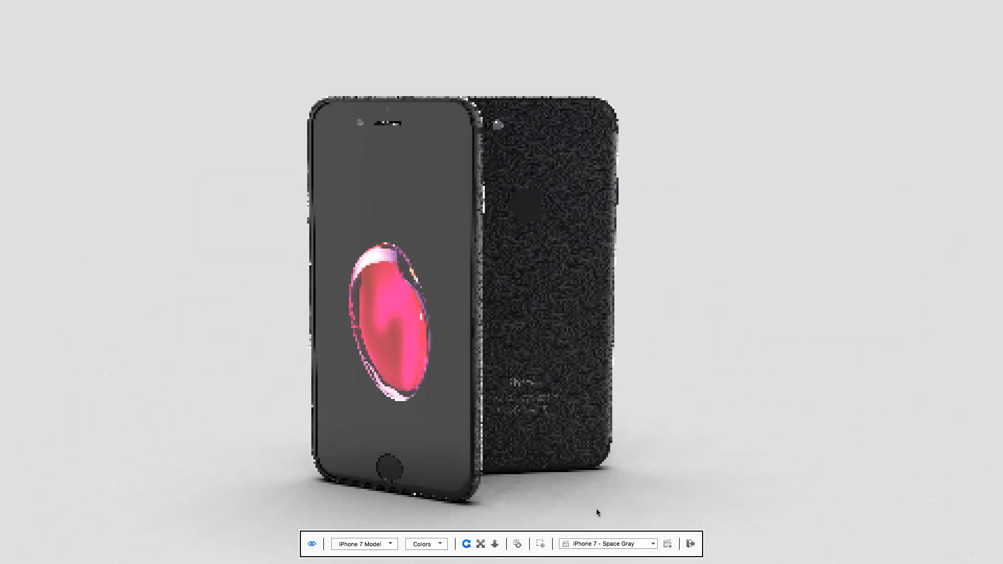
{"action": "left_click", "coordinate": [604, 544]}
{"action": "left_click", "coordinate": [595, 480]}
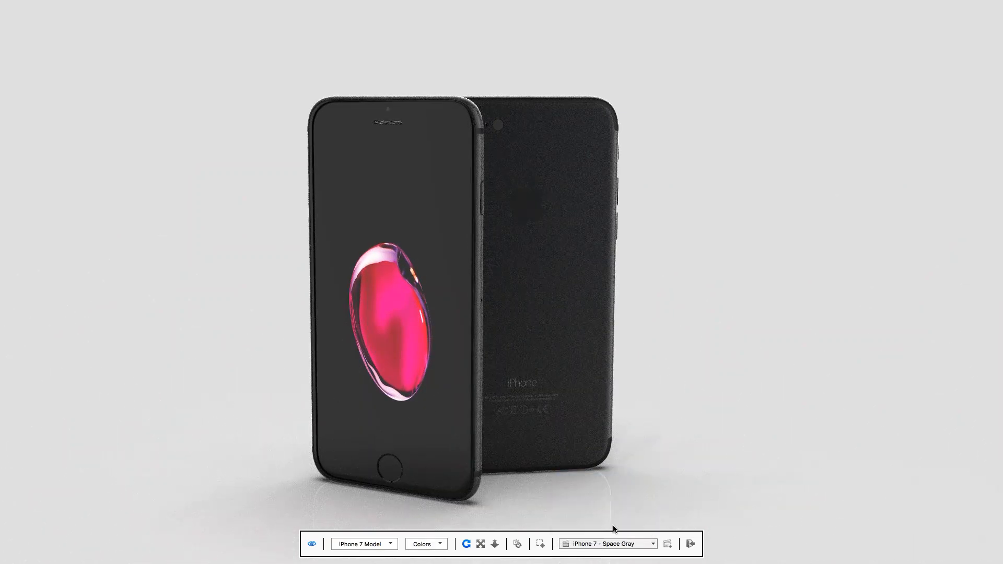
{"action": "left_click", "coordinate": [617, 548]}
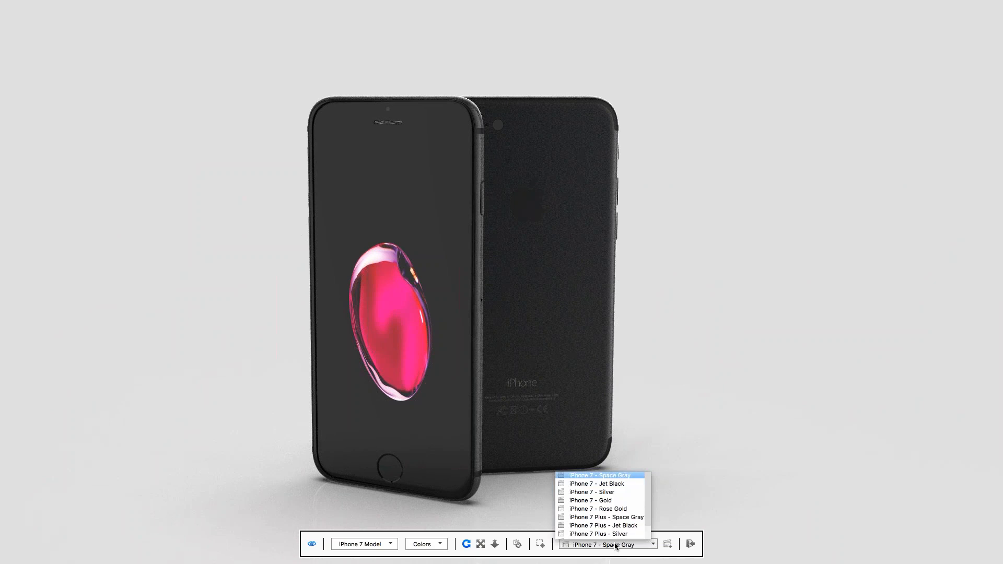
{"action": "left_click", "coordinate": [609, 482]}
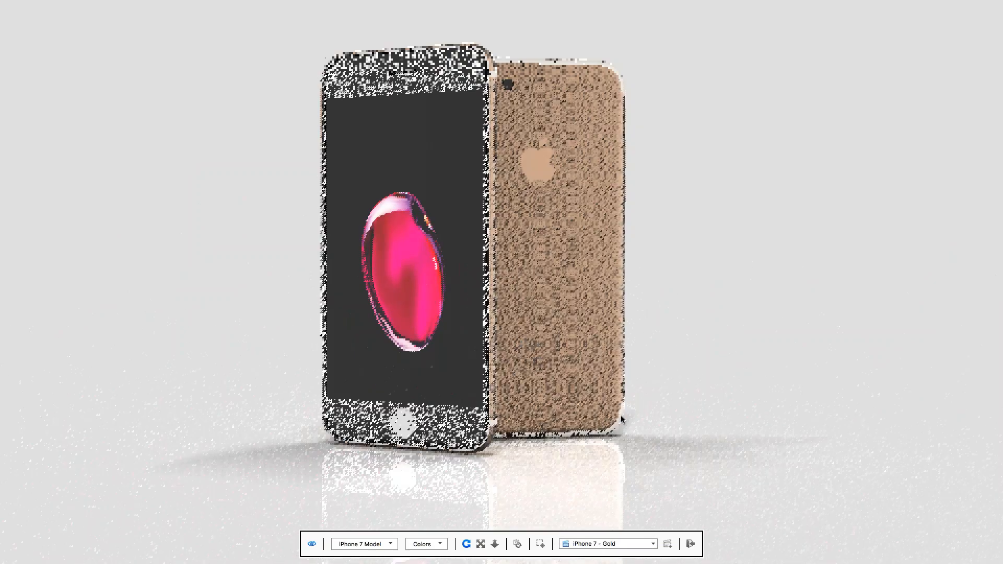
{"action": "left_click", "coordinate": [608, 544]}
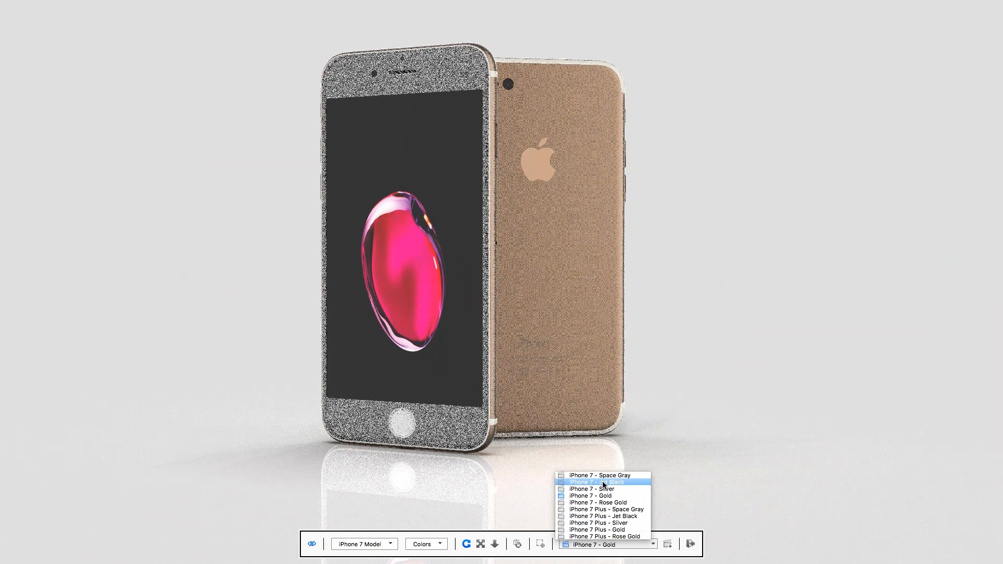
{"action": "left_click", "coordinate": [601, 482]}
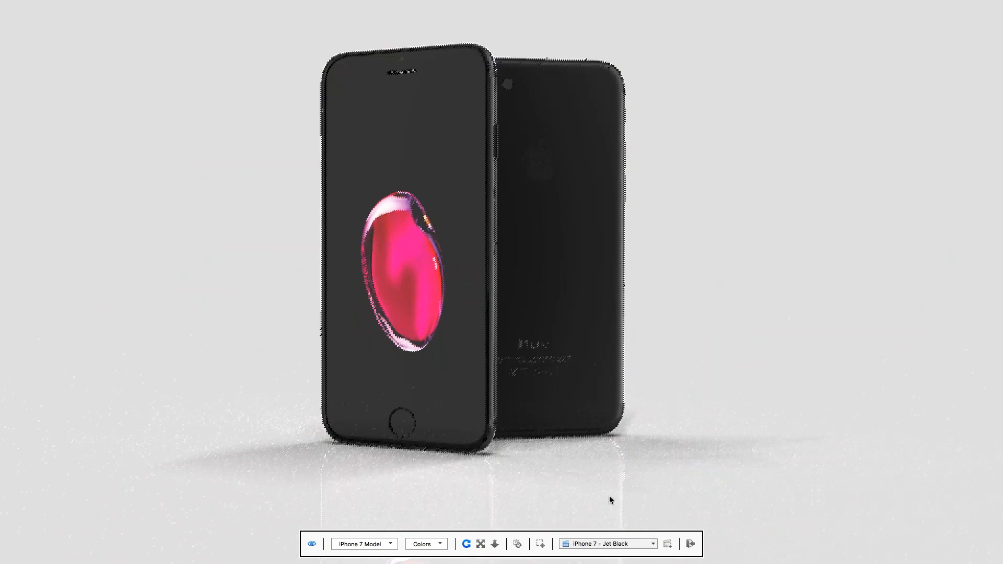
Step: Preview the iPhone 7 Plus - Jet Black and iPhone 7 Plus - Gold studios
{"action": "left_click", "coordinate": [606, 544]}
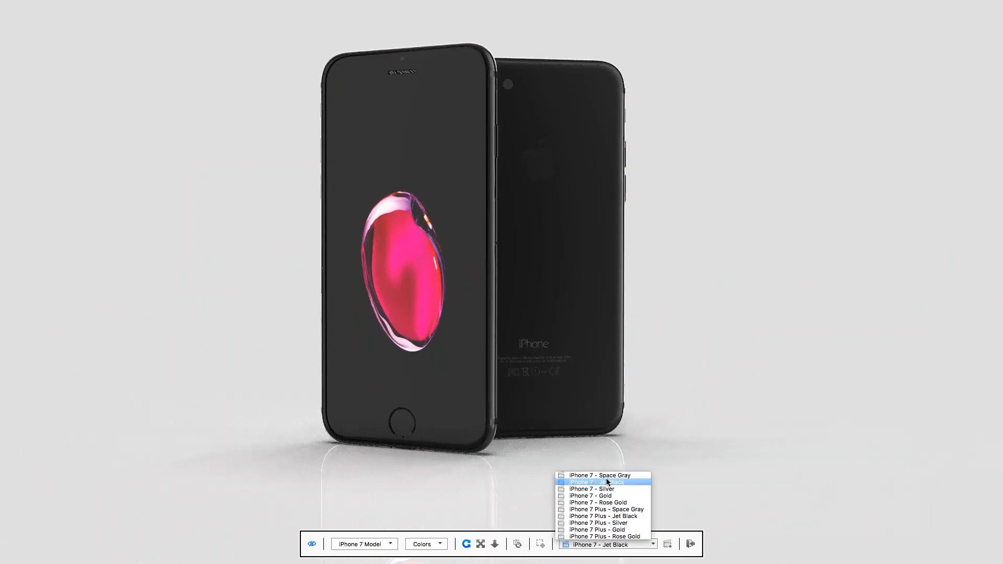
{"action": "left_click", "coordinate": [603, 516]}
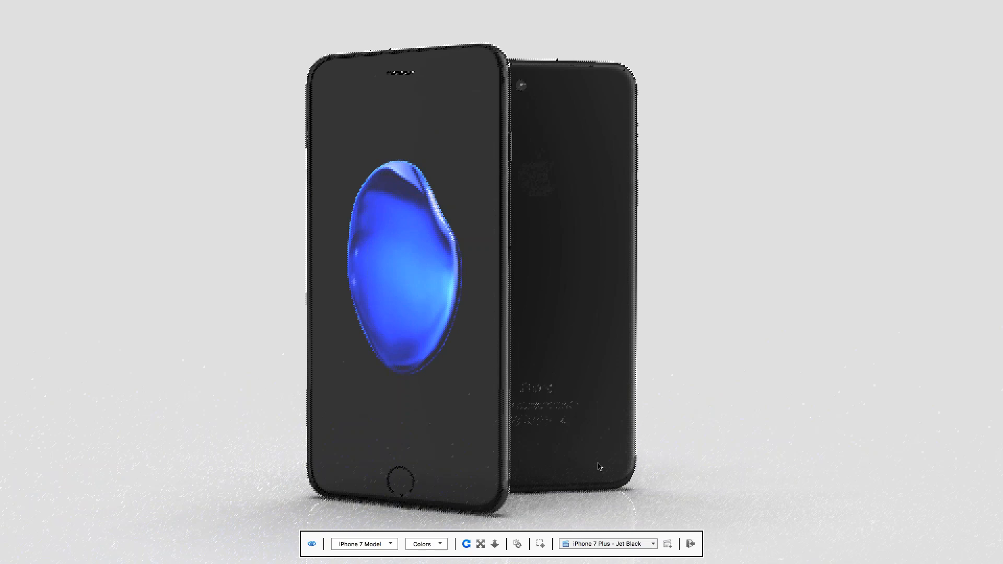
{"action": "left_click", "coordinate": [605, 544]}
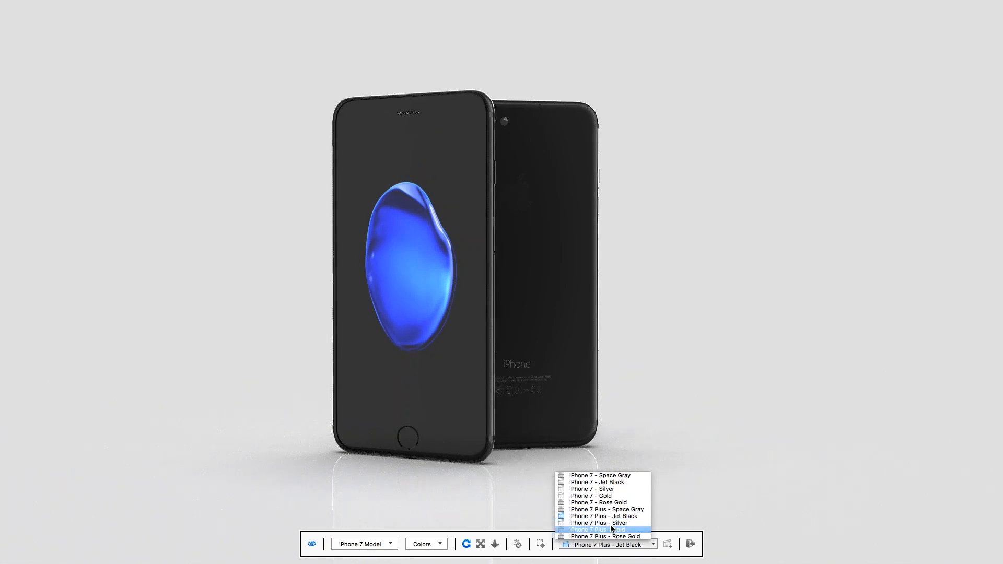
{"action": "left_click", "coordinate": [601, 529]}
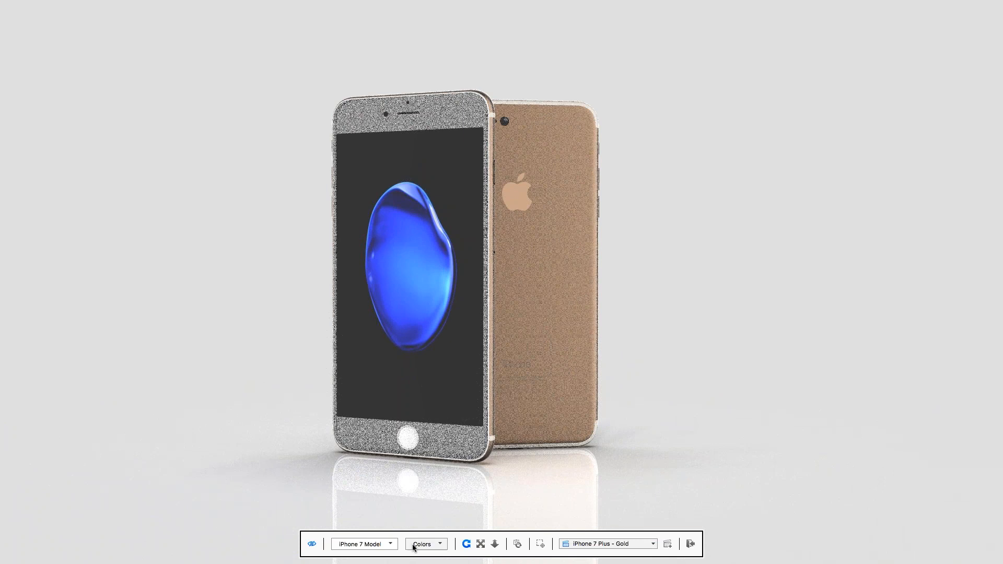
Step: Show the iPhone 7 - Gold studio, and return to the iPhone 7 - Space Gray studio
{"action": "left_click", "coordinate": [622, 544]}
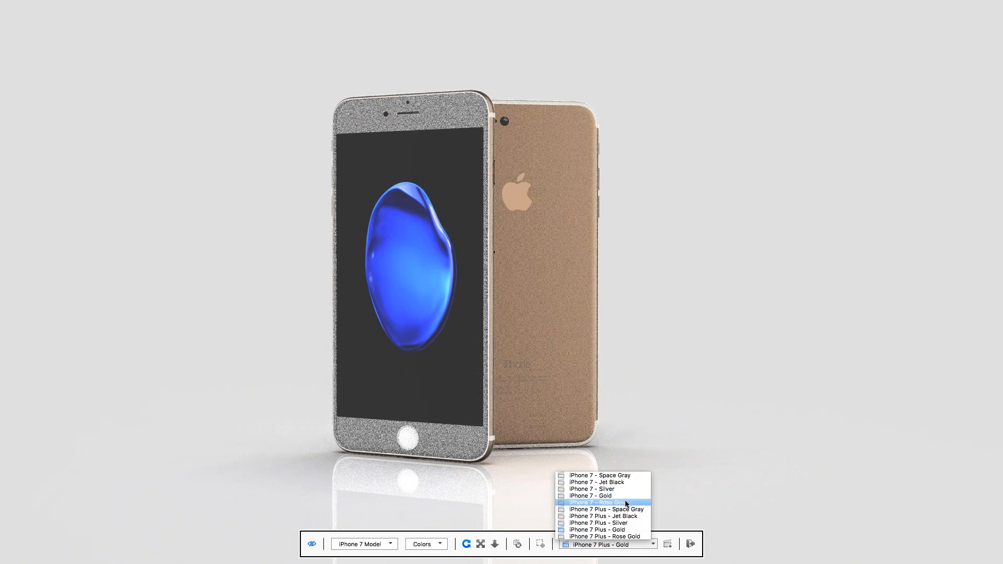
{"action": "left_click", "coordinate": [623, 494]}
{"action": "left_click", "coordinate": [625, 544]}
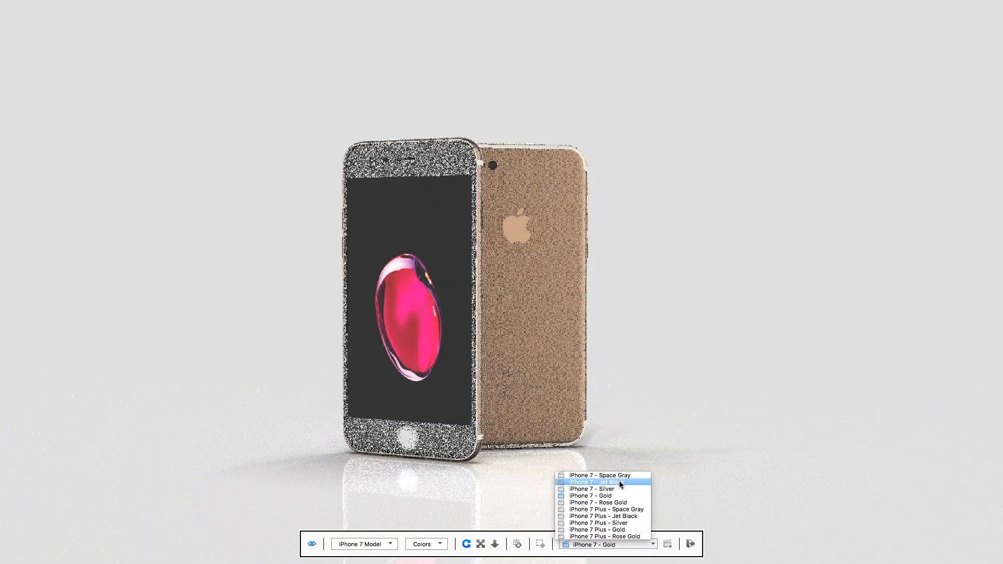
{"action": "left_click", "coordinate": [601, 475]}
Step: Set the presented phone's plastic strip to iPhone Plastic Strip Gold and its rear color to rose gold
{"action": "left_click", "coordinate": [432, 543]}
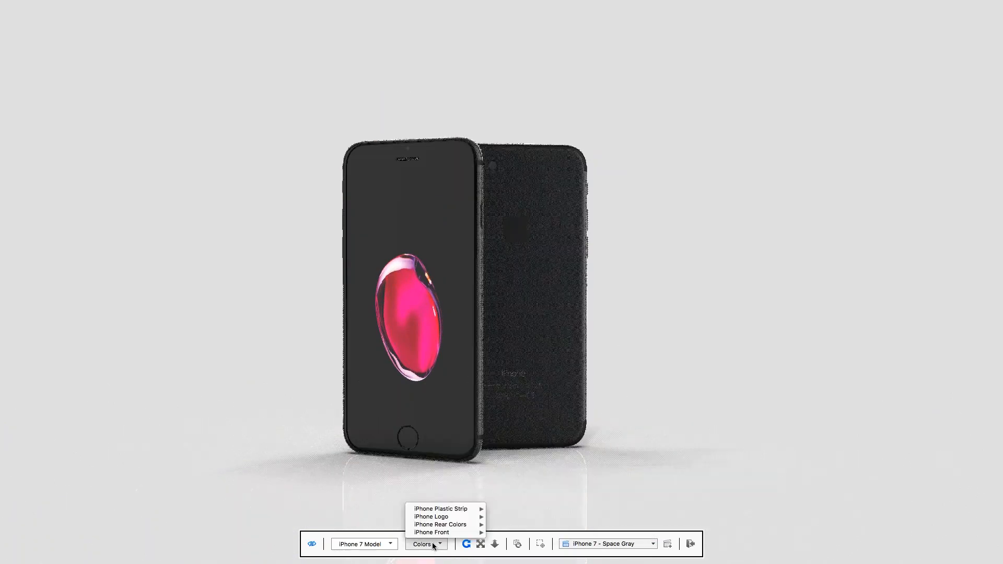
{"action": "mouse_move", "coordinate": [437, 510]}
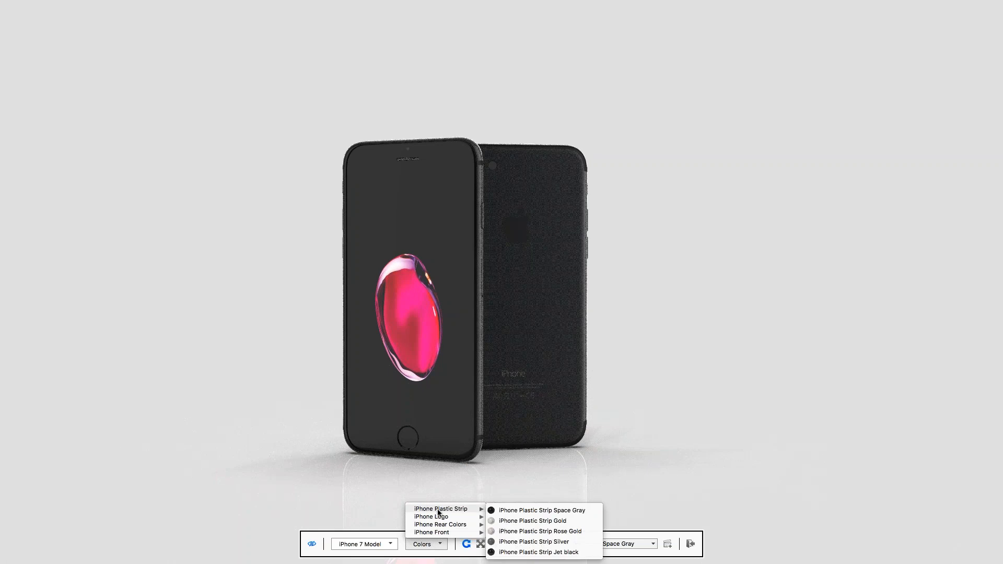
{"action": "left_click", "coordinate": [505, 521]}
{"action": "left_click", "coordinate": [435, 544]}
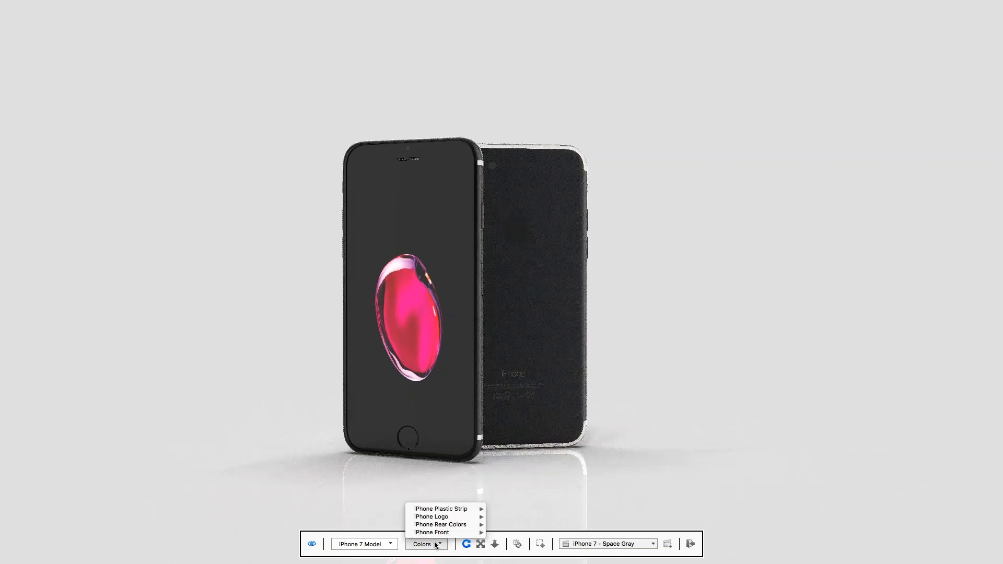
{"action": "mouse_move", "coordinate": [441, 525]}
{"action": "left_click", "coordinate": [516, 533]}
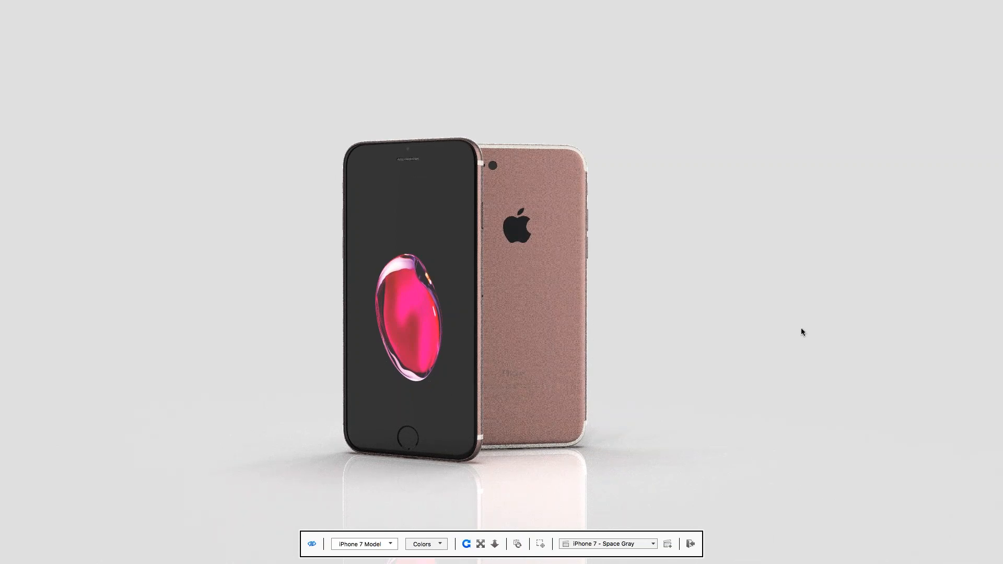
Step: Exit Presentation Mode, and set the layout style to Touch Friendly in the Configurator Wizard
{"action": "left_click", "coordinate": [690, 545]}
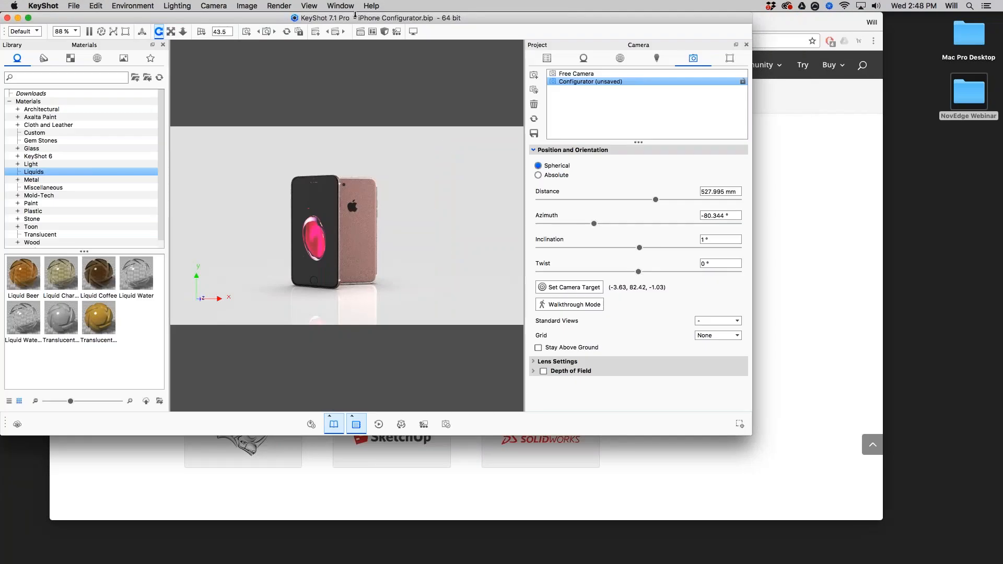
{"action": "double_click", "coordinate": [362, 20]}
{"action": "left_click", "coordinate": [396, 31]}
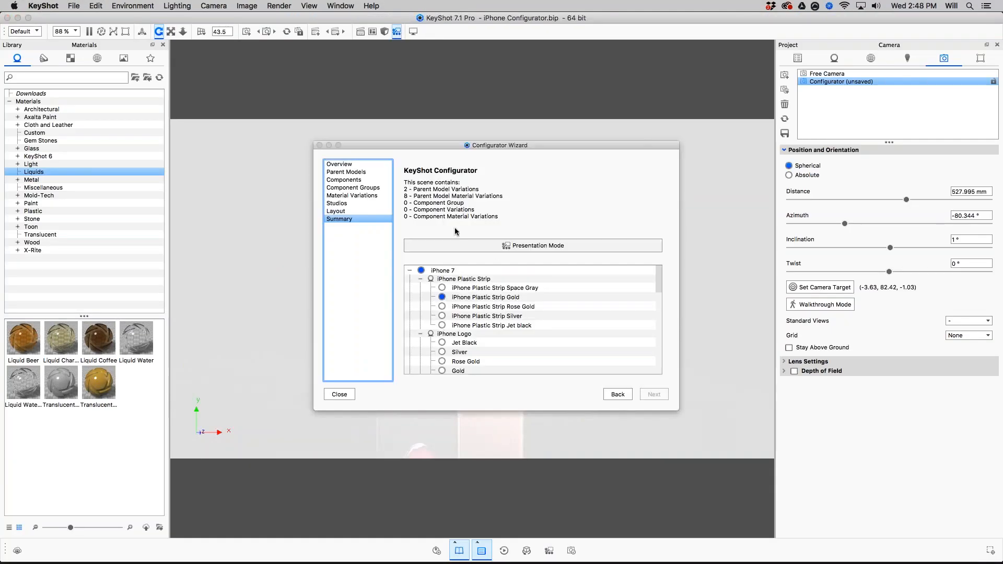
{"action": "left_click", "coordinate": [338, 204]}
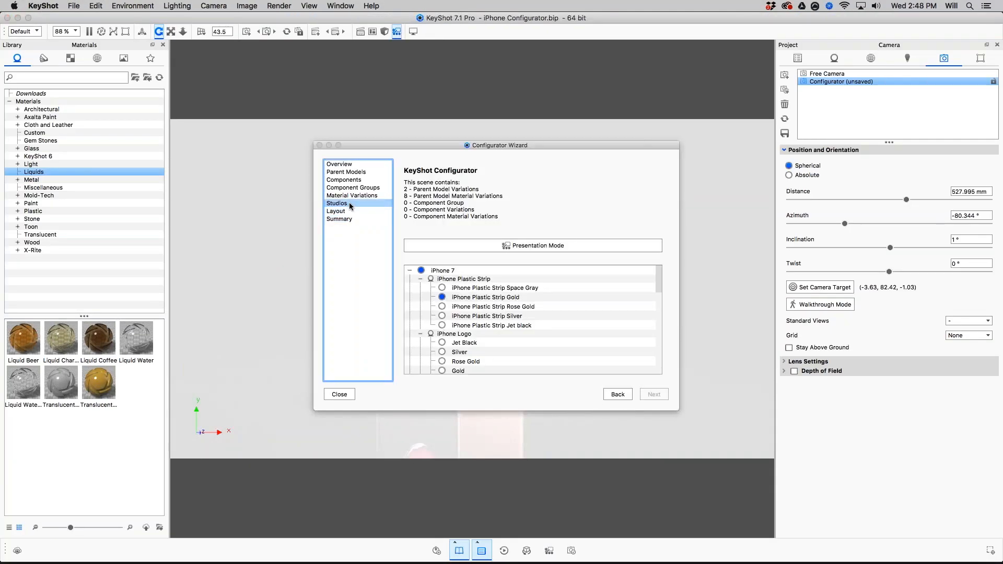
{"action": "left_click", "coordinate": [346, 212]}
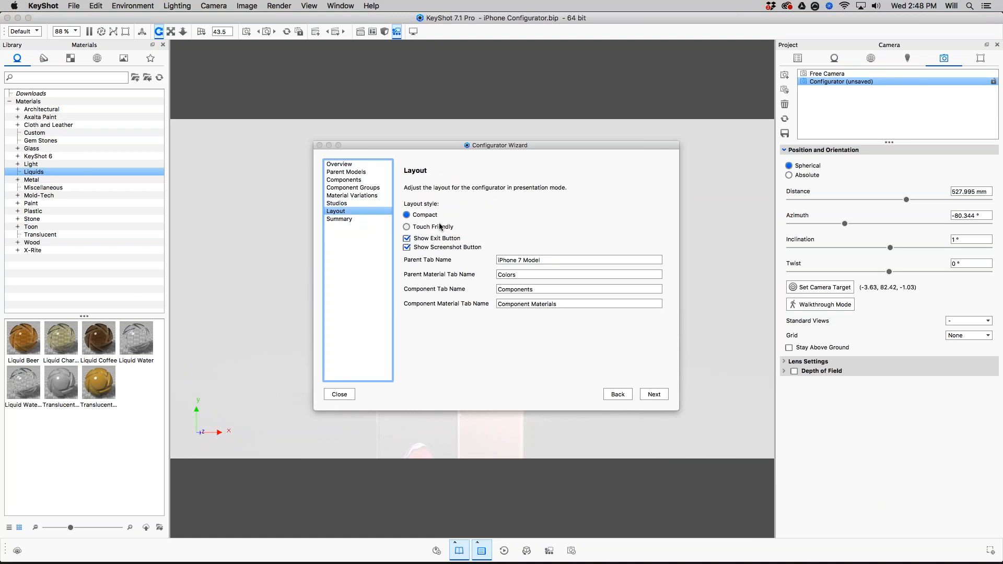
{"action": "left_click", "coordinate": [407, 227]}
{"action": "left_click_drag", "start_coordinate": [517, 142], "coordinate": [498, 130]}
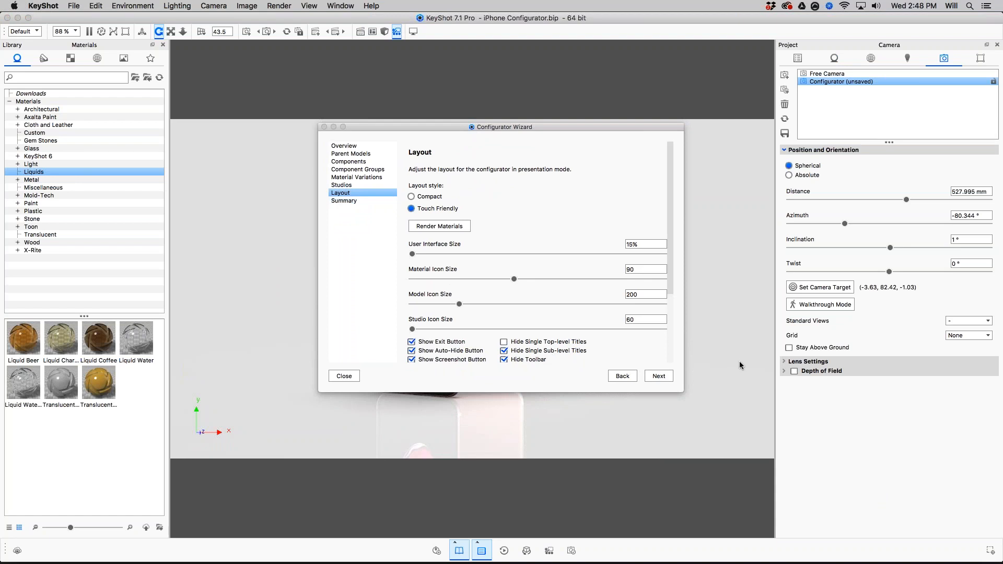
Step: Start Presentation Mode from the wizard's summary, and switch to the iPhone 7 Plus model and back to the iPhone 7
{"action": "left_click", "coordinate": [658, 376]}
{"action": "left_click", "coordinate": [544, 226]}
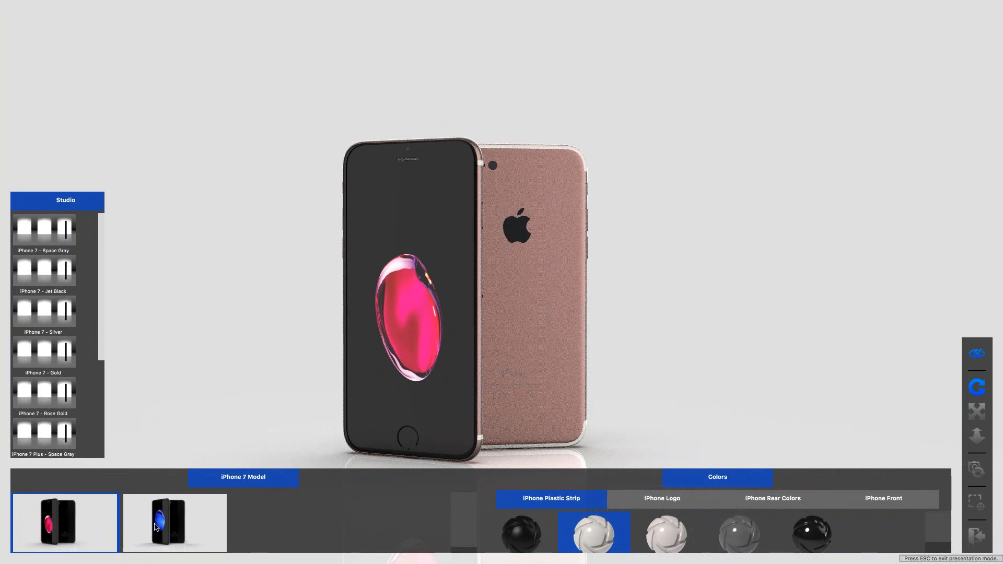
{"action": "left_click", "coordinate": [174, 526]}
{"action": "left_click", "coordinate": [93, 524]}
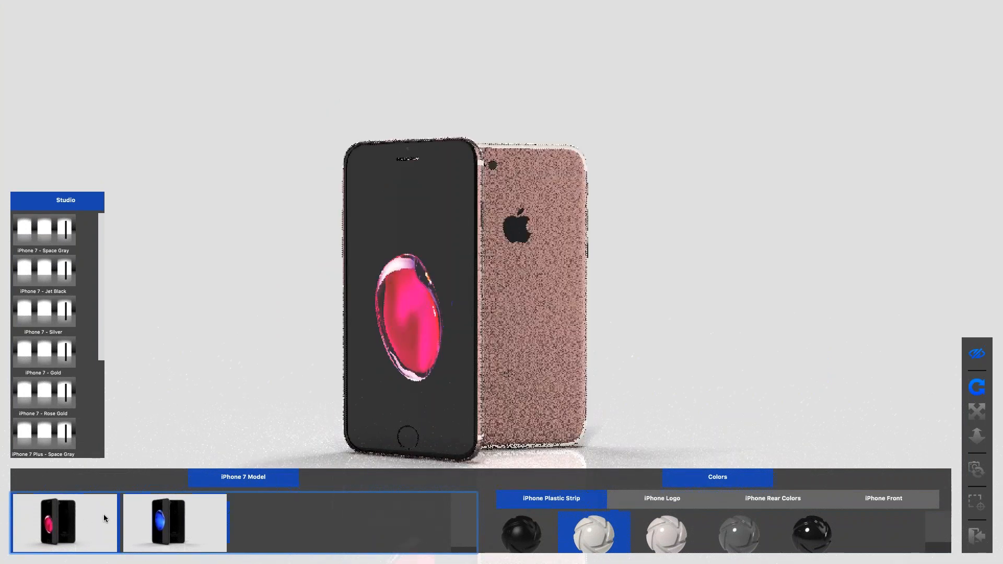
Step: Try each iPhone Plastic Strip color in turn, ending on the glossy jet black one
{"action": "left_click", "coordinate": [533, 533]}
{"action": "left_click", "coordinate": [613, 537]}
{"action": "left_click", "coordinate": [679, 536]}
{"action": "left_click", "coordinate": [744, 539]}
{"action": "left_click", "coordinate": [796, 540]}
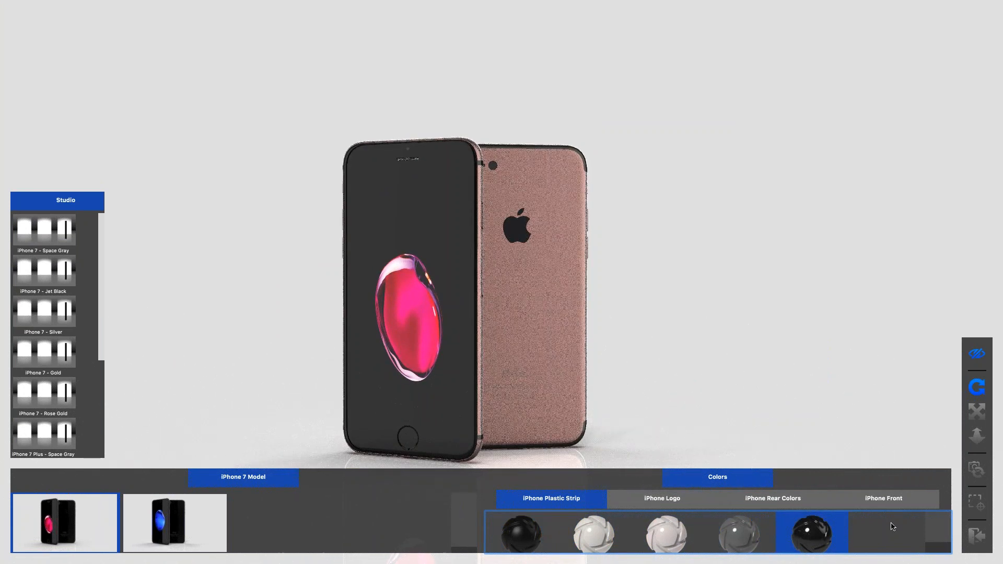
Step: Orbit and pan around the presented phone, exit Presentation Mode, and maximize the main window
{"action": "left_click_drag", "start_coordinate": [733, 305], "coordinate": [689, 320]}
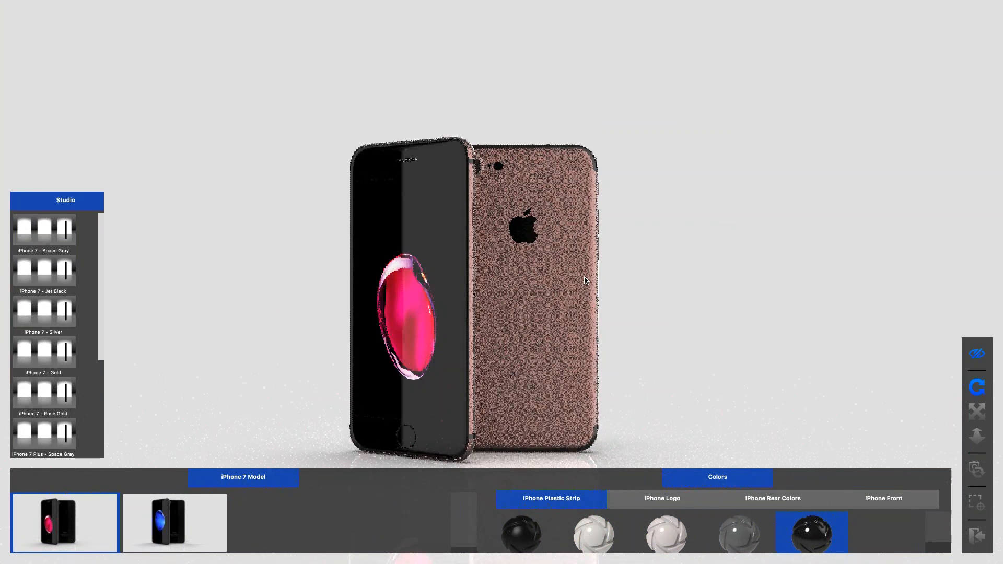
{"action": "middle_click_drag", "start_coordinate": [623, 297], "coordinate": [635, 264]}
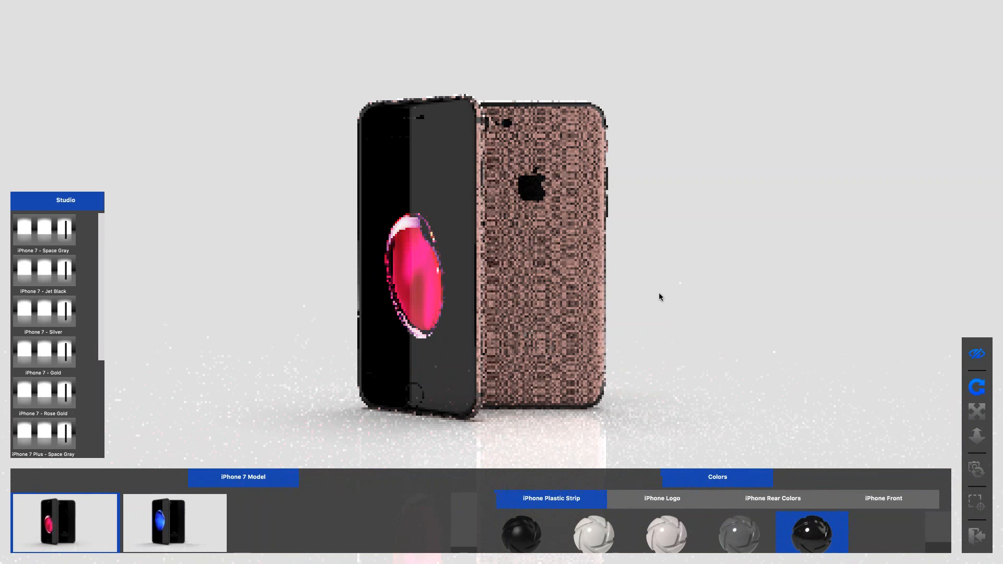
{"action": "left_click", "coordinate": [977, 535]}
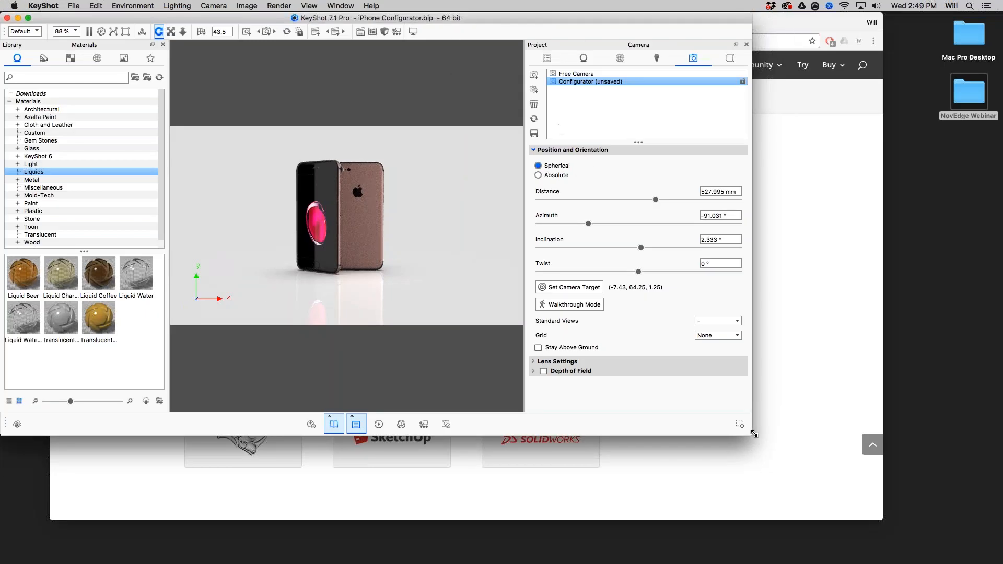
{"action": "double_click", "coordinate": [618, 19]}
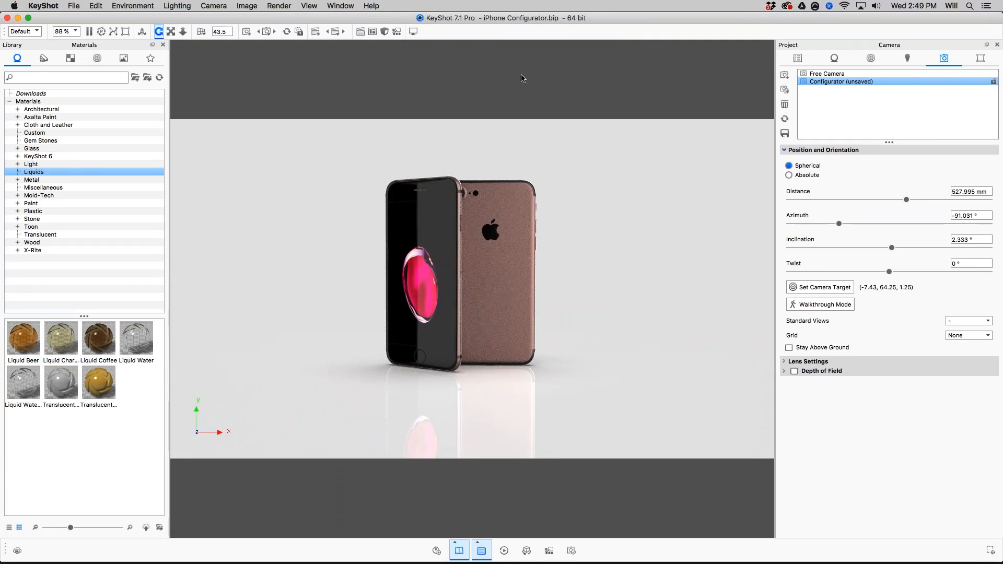
Step: Open the Studios list and preview each studio from iPhone 7 - Space Gray through iPhone 7 Plus - Jet Black
{"action": "key", "text": "u"}
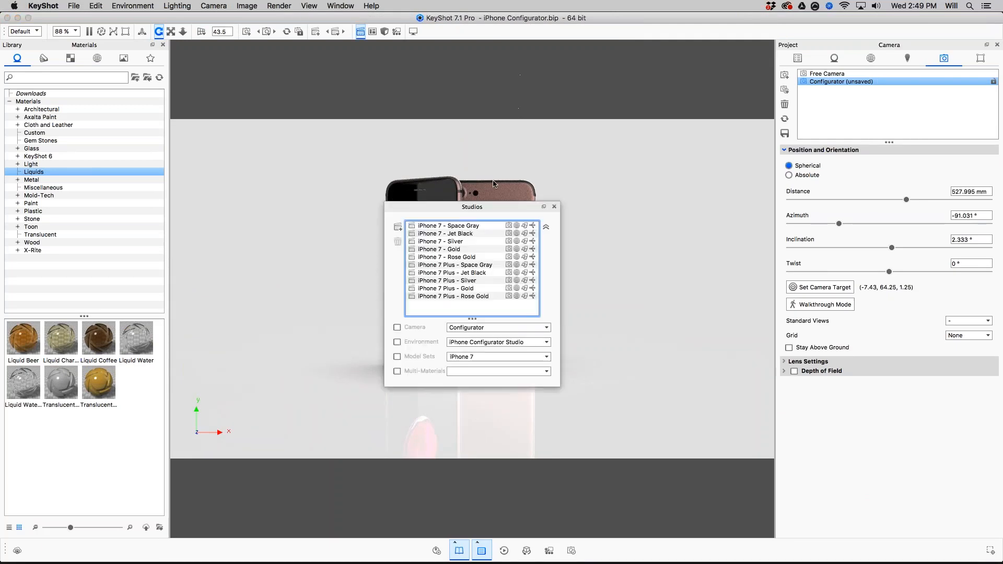
{"action": "left_click_drag", "start_coordinate": [496, 209], "coordinate": [710, 46]}
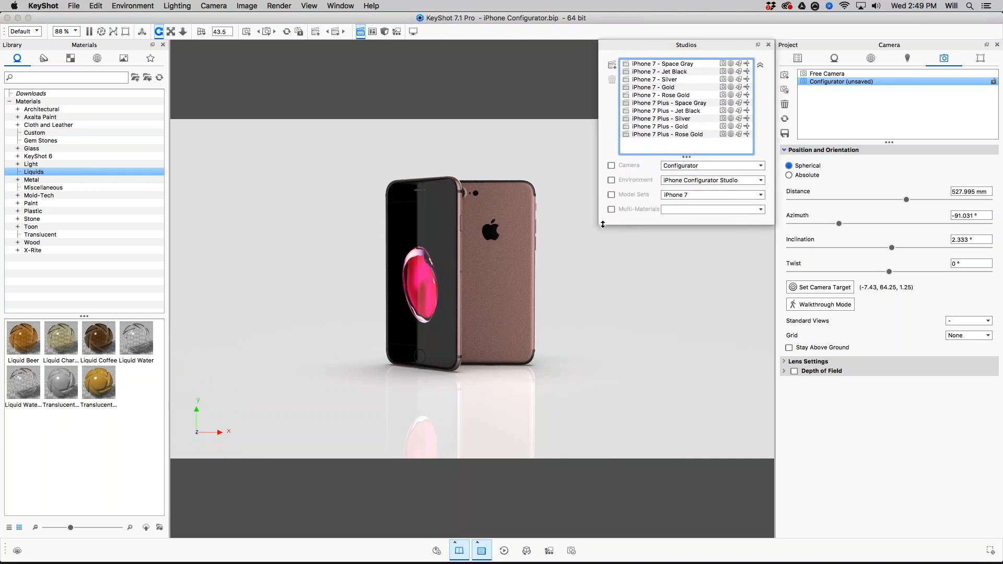
{"action": "left_click", "coordinate": [651, 63]}
{"action": "left_click", "coordinate": [651, 72]}
{"action": "left_click", "coordinate": [651, 80]}
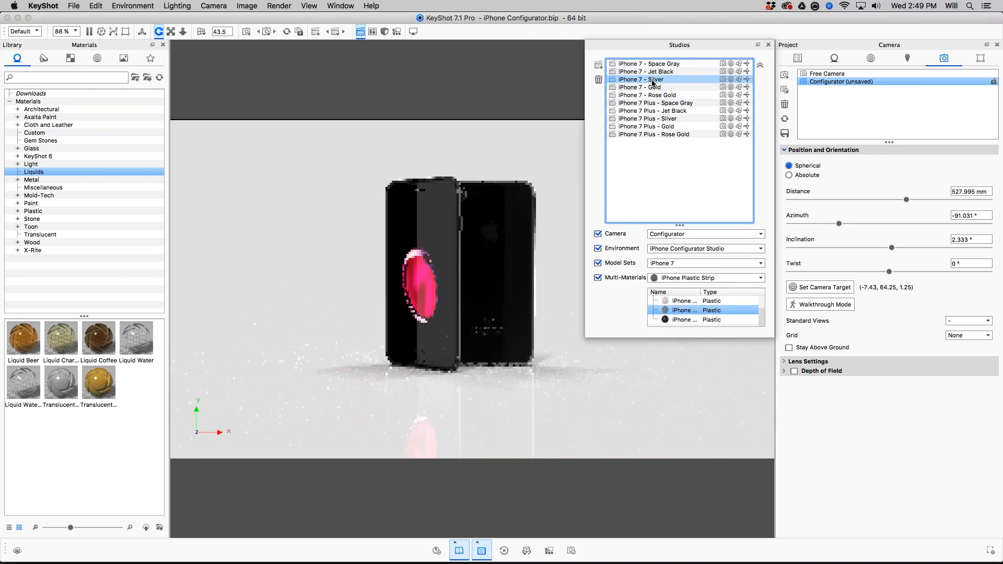
{"action": "left_click", "coordinate": [653, 87]}
{"action": "left_click", "coordinate": [657, 95]}
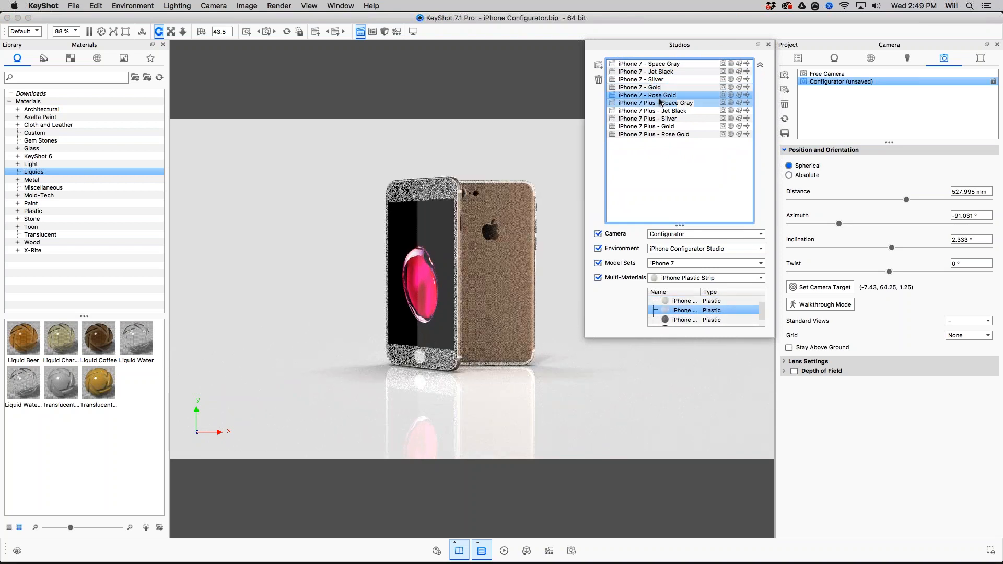
{"action": "left_click", "coordinate": [660, 103]}
{"action": "left_click", "coordinate": [657, 111]}
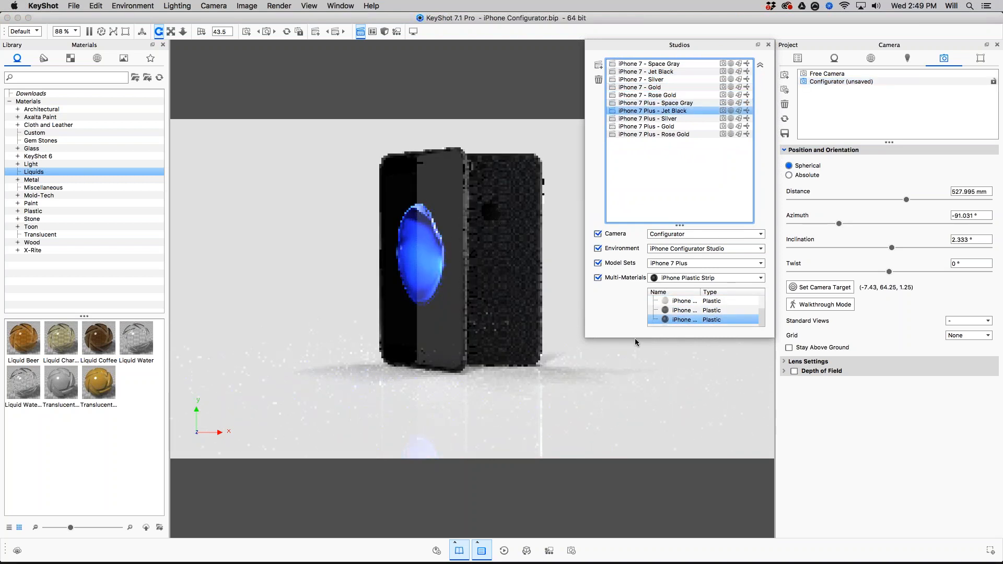
Step: For the iPhone 7 Plus - Jet Black studio, show the iPhone Rear Colors multi-material and switch the model set to iPhone 7
{"action": "left_click_drag", "start_coordinate": [682, 268], "coordinate": [682, 224]}
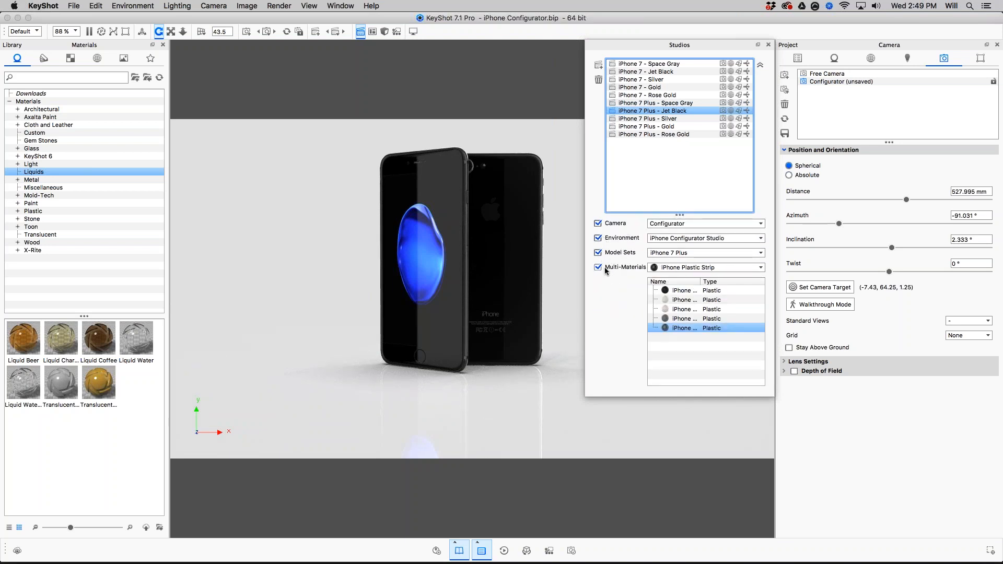
{"action": "left_click", "coordinate": [690, 269]}
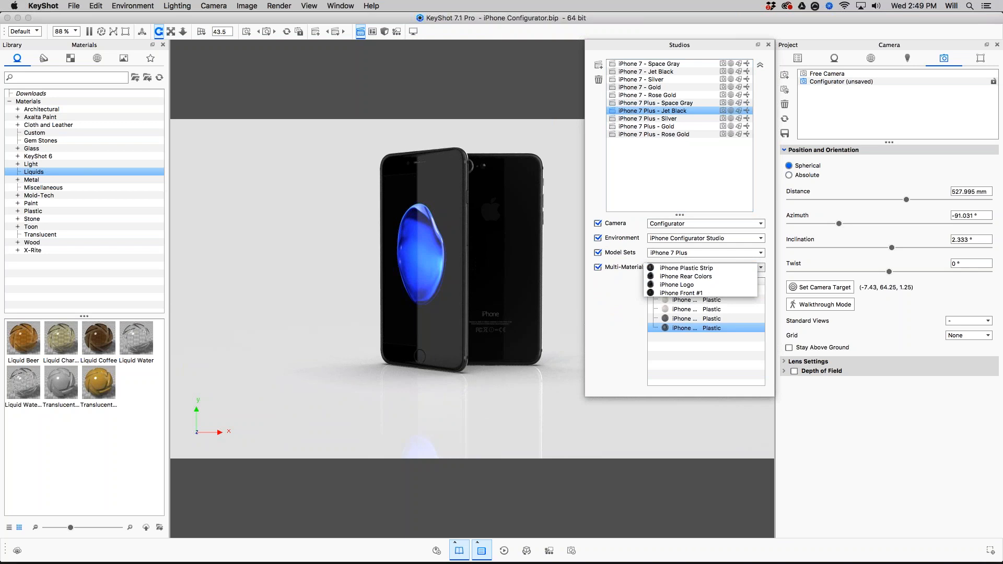
{"action": "left_click", "coordinate": [686, 276]}
{"action": "left_click", "coordinate": [696, 253]}
{"action": "left_click", "coordinate": [688, 273]}
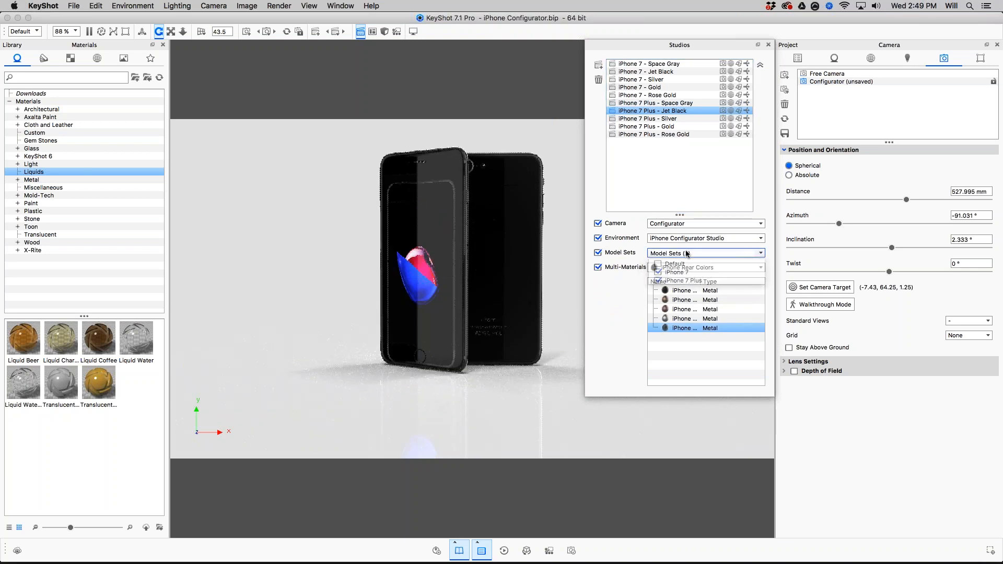
{"action": "left_click", "coordinate": [657, 282]}
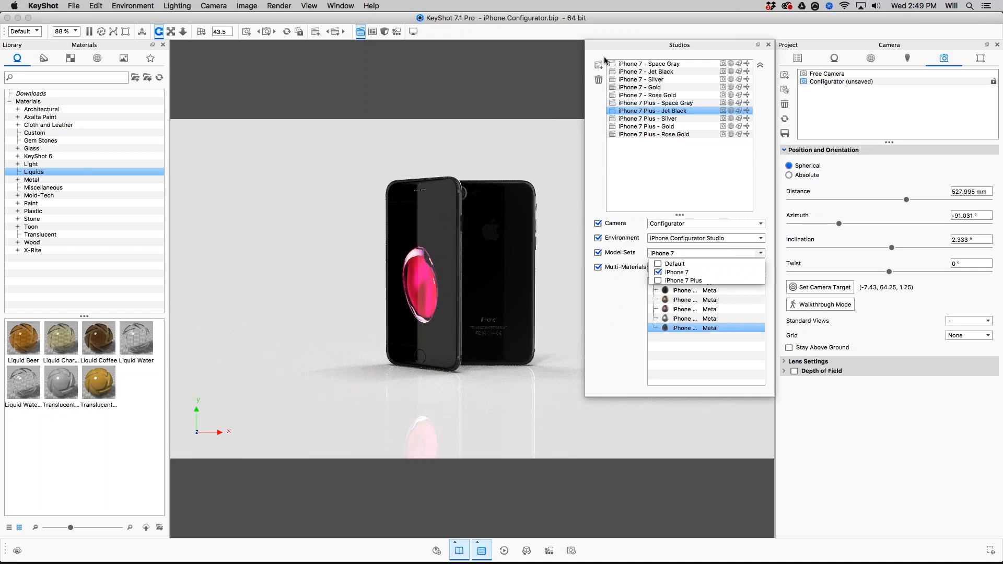
{"action": "left_click", "coordinate": [770, 44]}
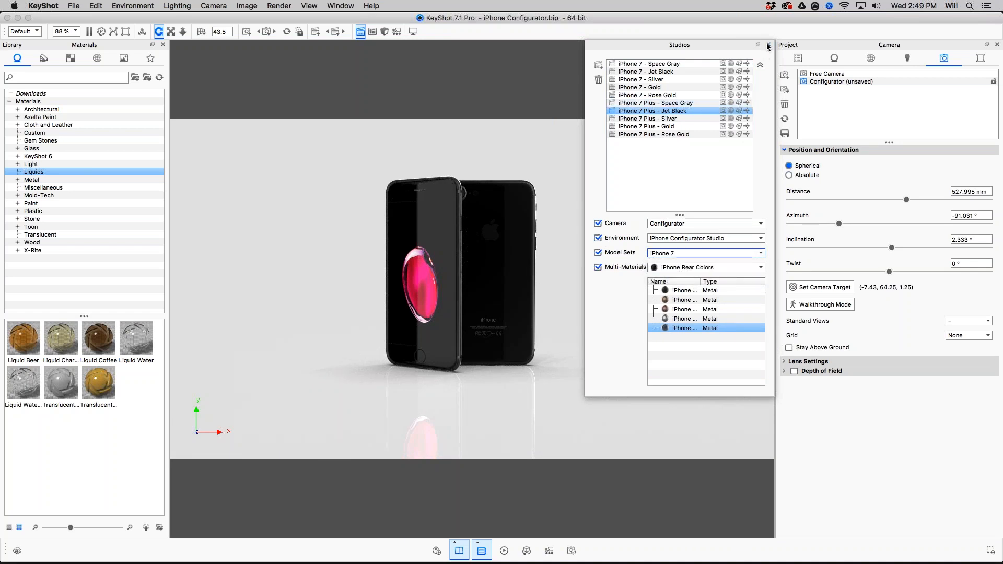
{"action": "left_click", "coordinate": [768, 45]}
Step: Add only the iPhone 7 Plus studios Jet Black, Silver, Gold and Rose Gold to the render queue
{"action": "left_click", "coordinate": [573, 552]}
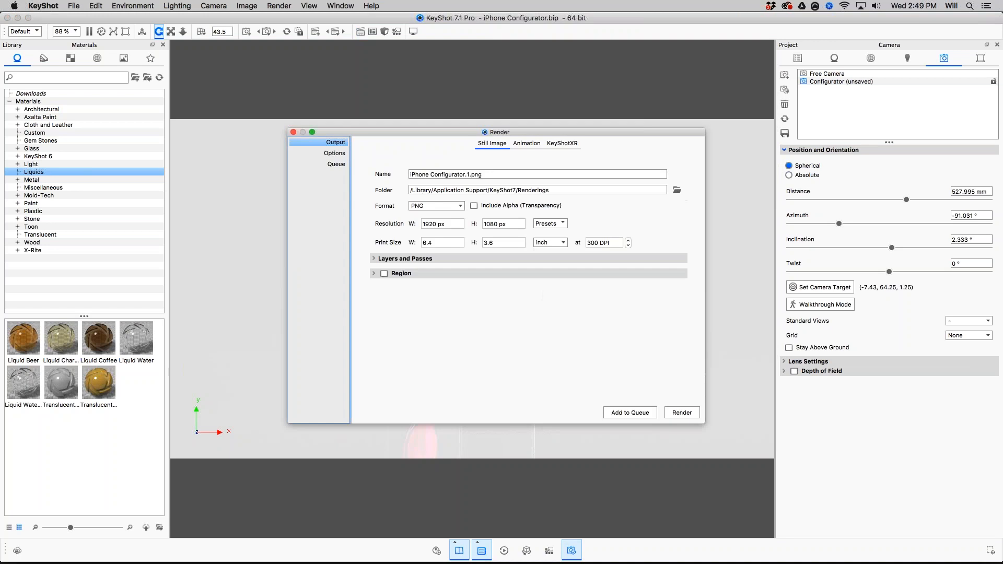
{"action": "left_click_drag", "start_coordinate": [520, 136], "coordinate": [622, 103]}
{"action": "left_click", "coordinate": [438, 132]}
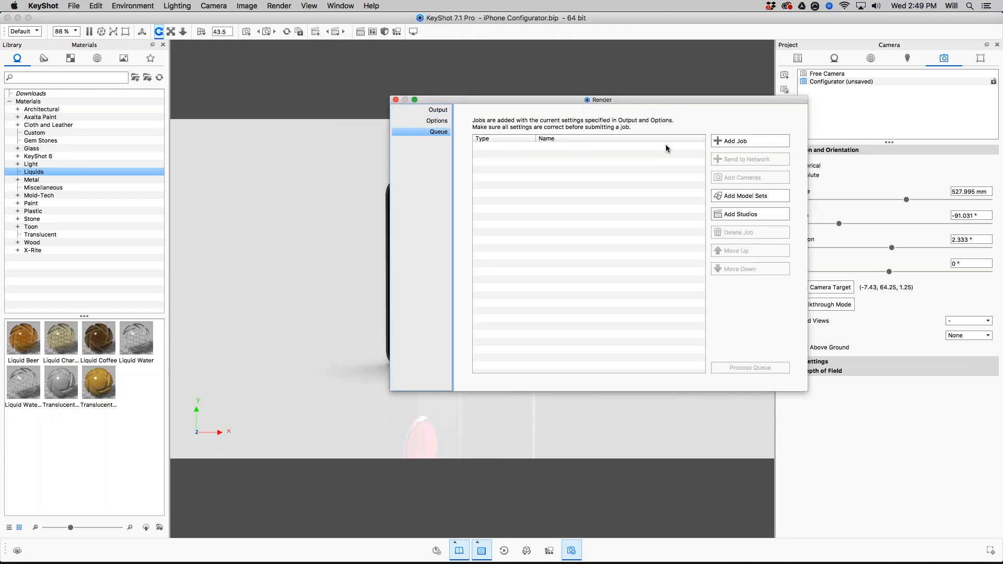
{"action": "left_click", "coordinate": [746, 214]}
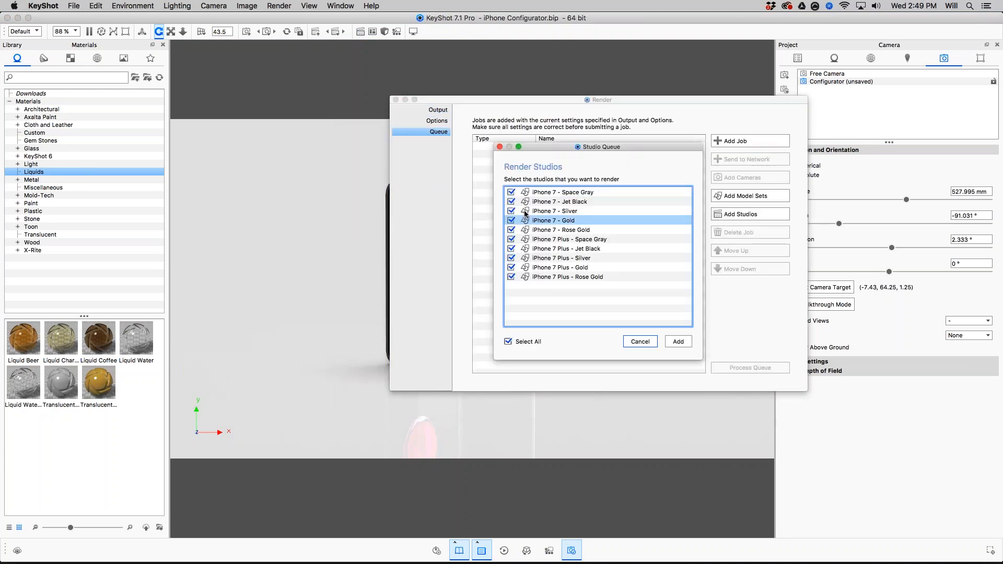
{"action": "left_click", "coordinate": [511, 192]}
{"action": "left_click", "coordinate": [511, 202]}
{"action": "left_click", "coordinate": [511, 212]}
{"action": "left_click", "coordinate": [511, 220]}
{"action": "left_click", "coordinate": [511, 230]}
{"action": "left_click", "coordinate": [511, 239]}
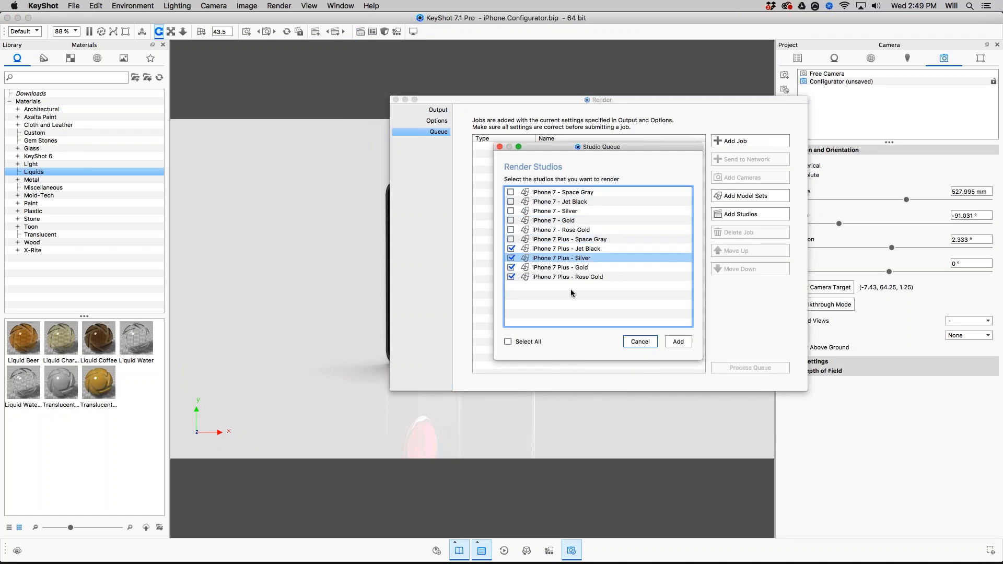
{"action": "left_click", "coordinate": [678, 341]}
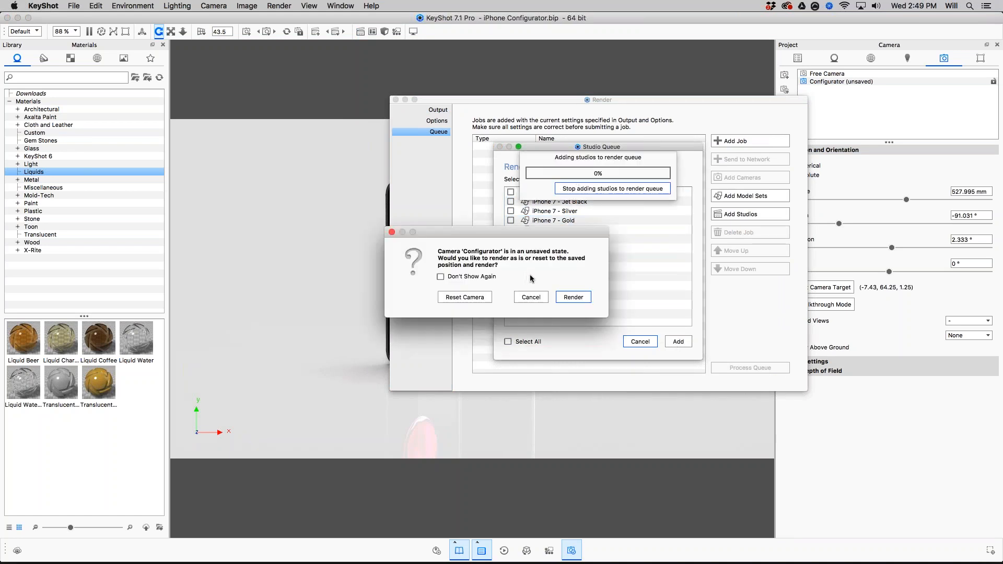
Step: Reset the unsaved Configurator camera to its saved position for the queued studio renders
{"action": "left_click_drag", "start_coordinate": [509, 234], "coordinate": [501, 118]}
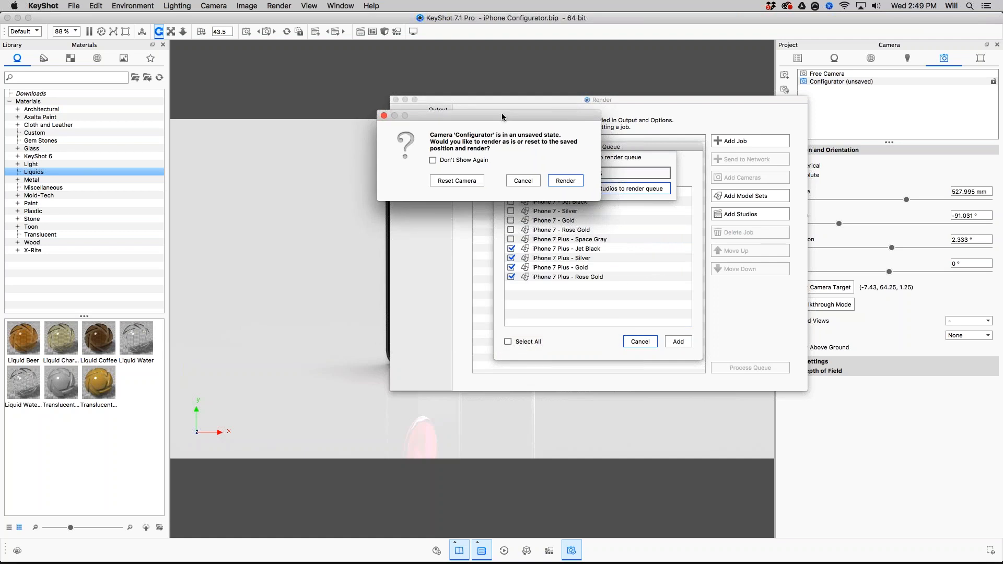
{"action": "left_click_drag", "start_coordinate": [480, 112], "coordinate": [464, 122]}
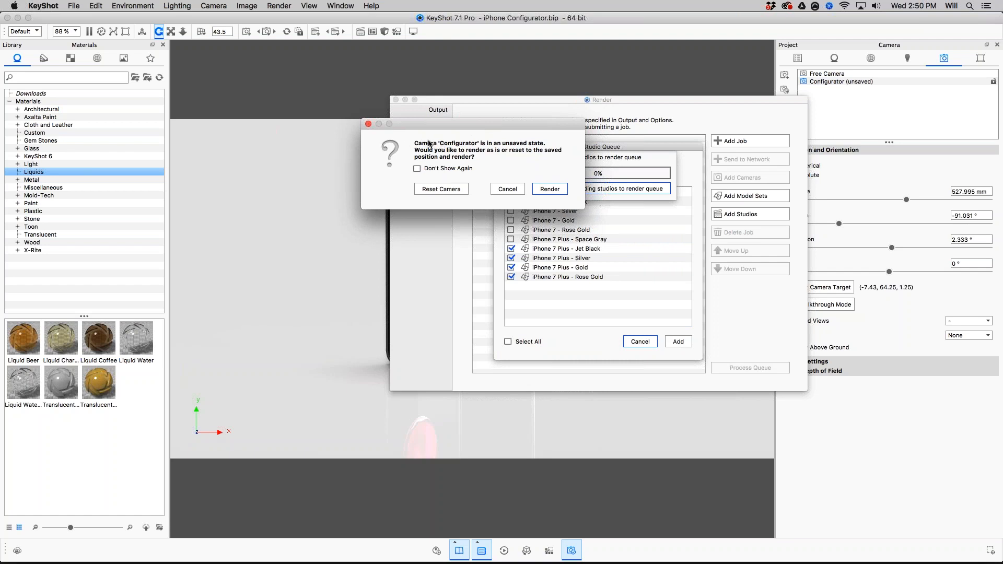
{"action": "left_click", "coordinate": [457, 190]}
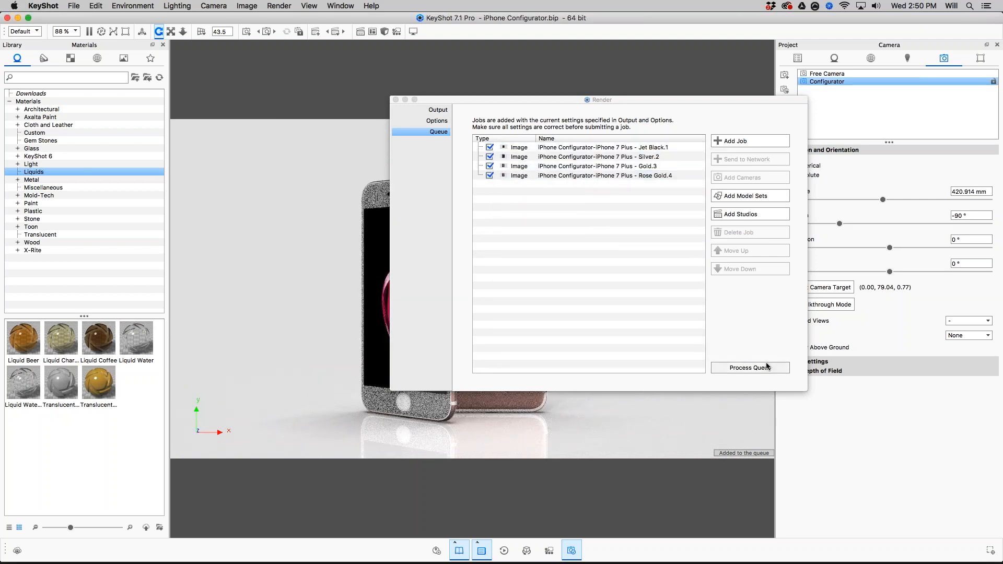
Step: Close the render settings and orbit around the rose gold phone to an angled view
{"action": "left_click_drag", "start_coordinate": [621, 100], "coordinate": [590, 140]}
{"action": "left_click", "coordinate": [368, 140]}
{"action": "left_click_drag", "start_coordinate": [555, 320], "coordinate": [436, 359]}
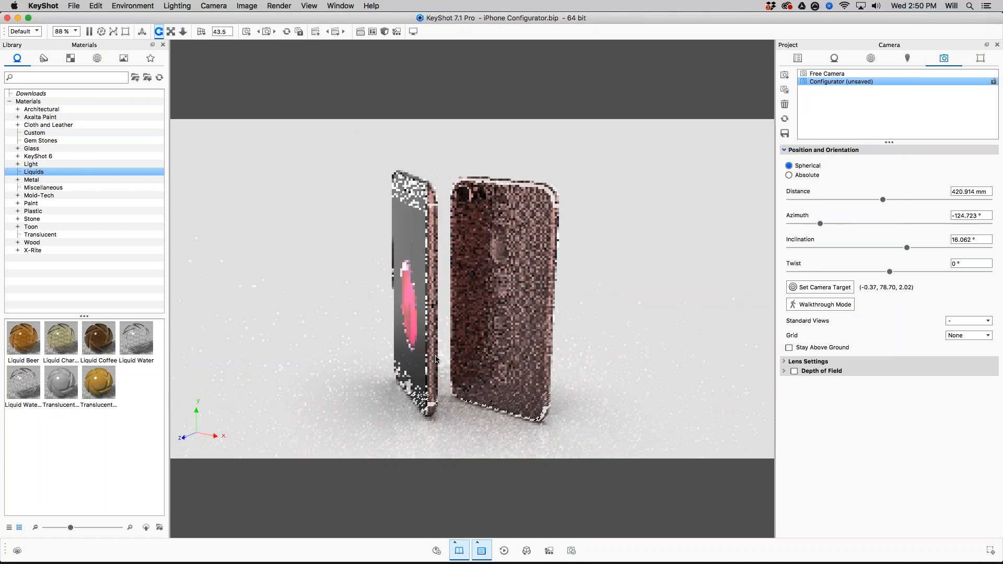
{"action": "left_click_drag", "start_coordinate": [705, 333], "coordinate": [587, 305]}
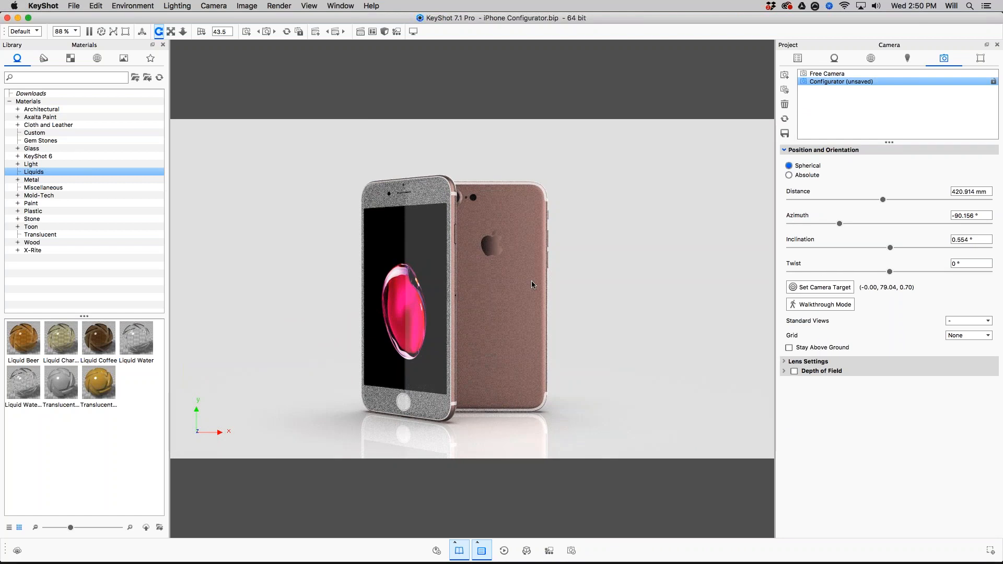
{"action": "left_click_drag", "start_coordinate": [531, 282], "coordinate": [529, 323]}
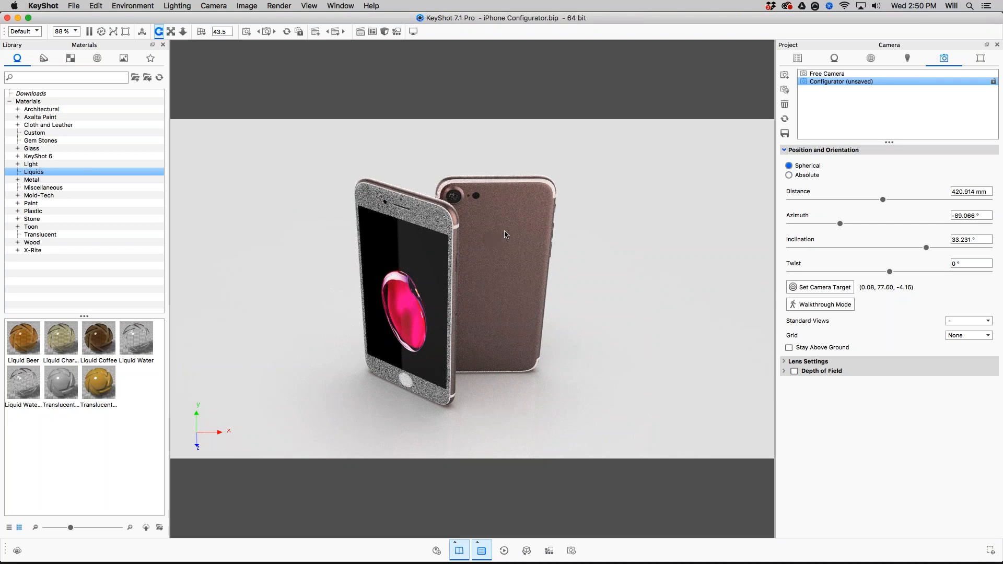
{"action": "left_click_drag", "start_coordinate": [508, 212], "coordinate": [620, 208]}
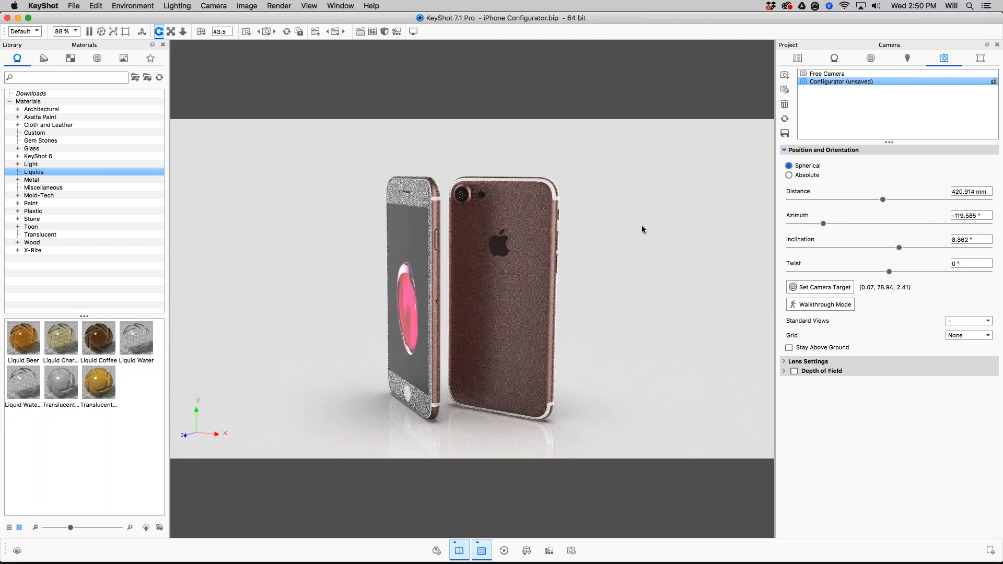
Step: Review the still image output settings, including Layers and Passes, and the render options, and close the render settings
{"action": "left_click", "coordinate": [571, 550]}
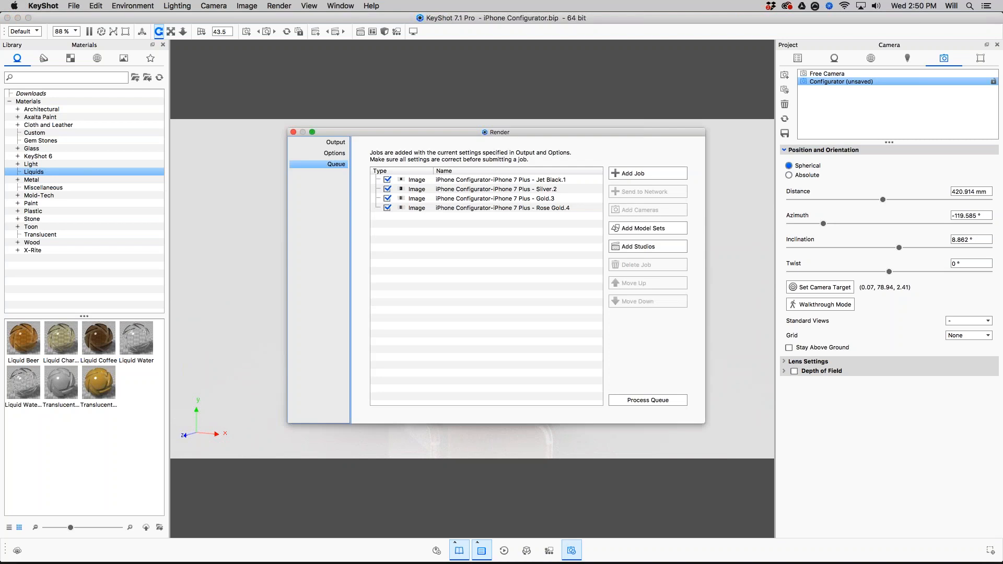
{"action": "left_click", "coordinate": [333, 152]}
{"action": "left_click", "coordinate": [335, 143]}
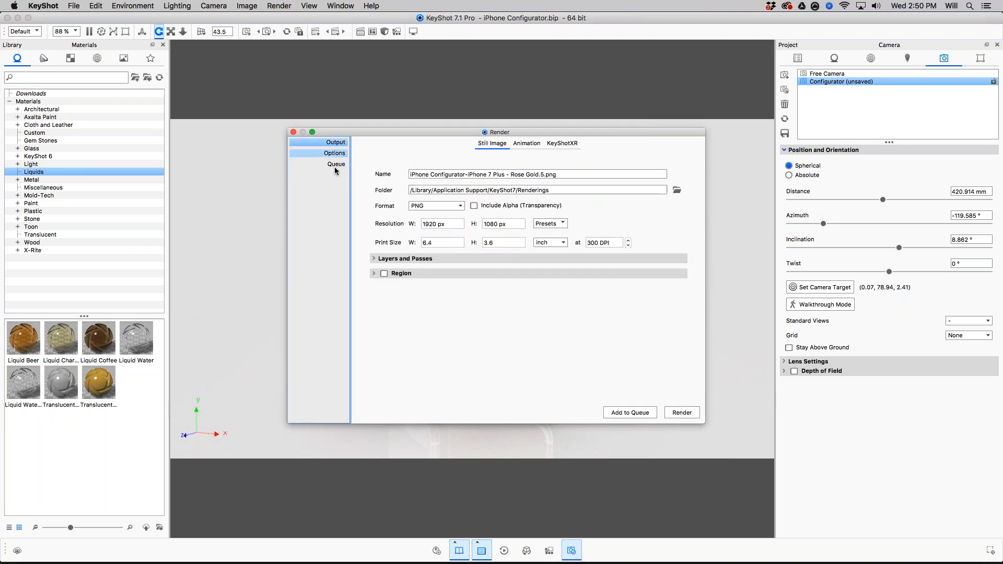
{"action": "left_click", "coordinate": [374, 259]}
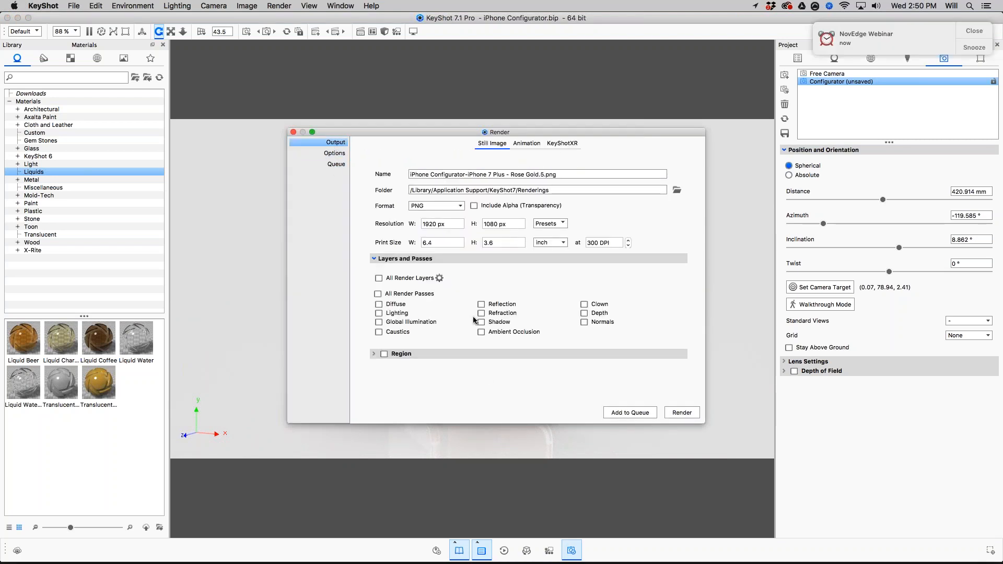
{"action": "left_click", "coordinate": [976, 30]}
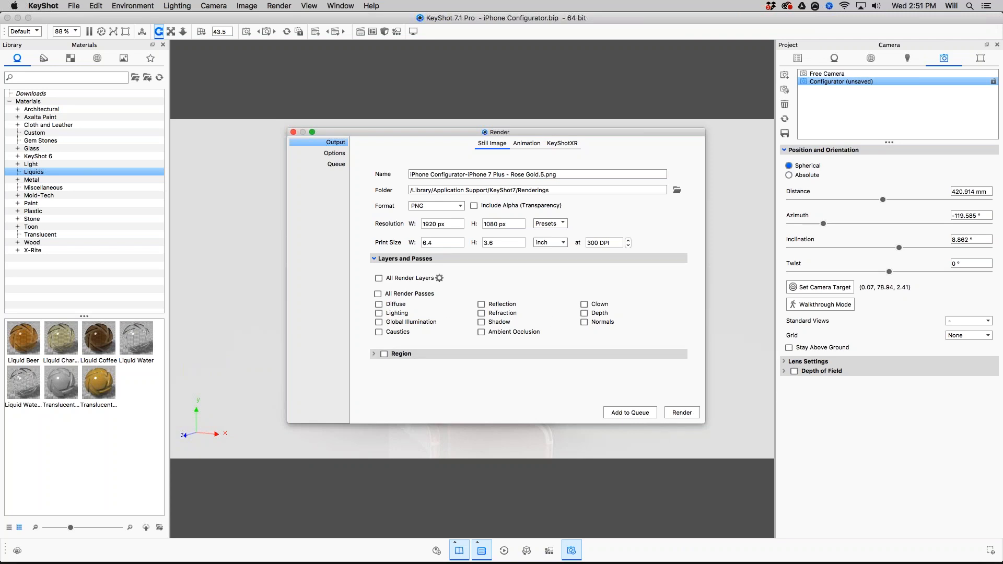
{"action": "left_click", "coordinate": [333, 153]}
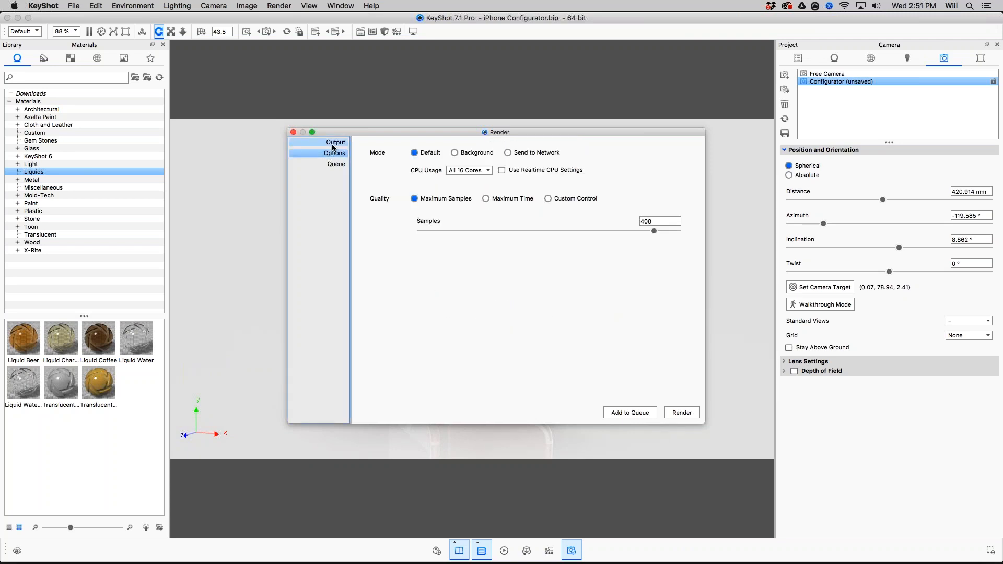
{"action": "left_click", "coordinate": [335, 143]}
{"action": "left_click", "coordinate": [338, 166]}
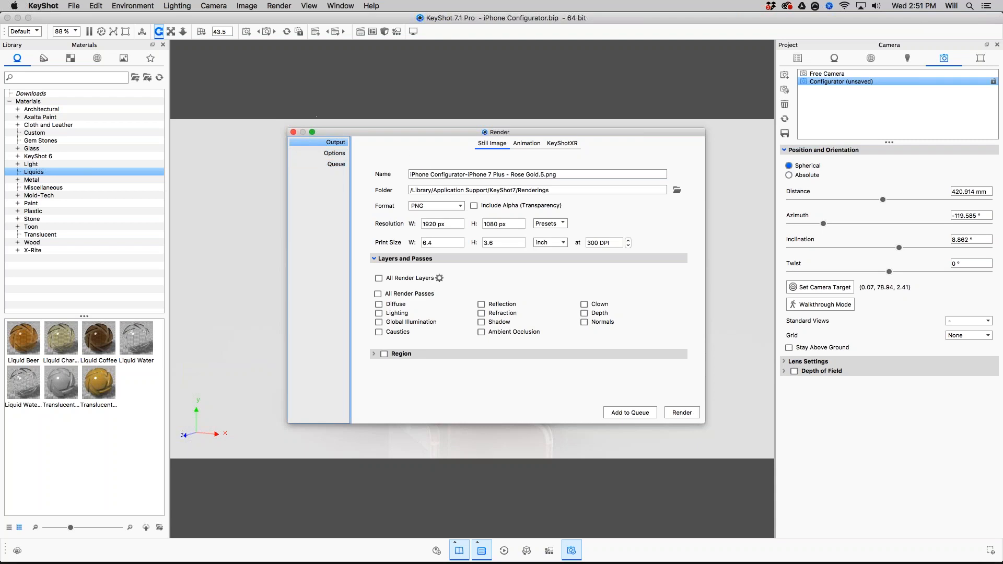
{"action": "left_click", "coordinate": [293, 132]}
Step: Apply the iPhone 7 - Space Gray studio to the scene and close the studios list
{"action": "left_click_drag", "start_coordinate": [522, 290], "coordinate": [704, 238]}
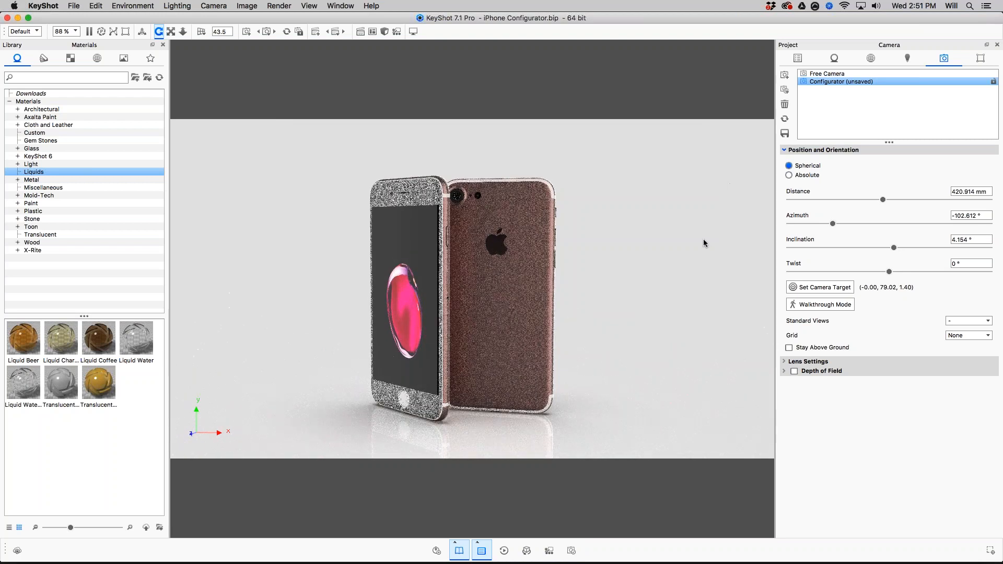
{"action": "key", "text": "u"}
{"action": "left_click", "coordinate": [655, 64]}
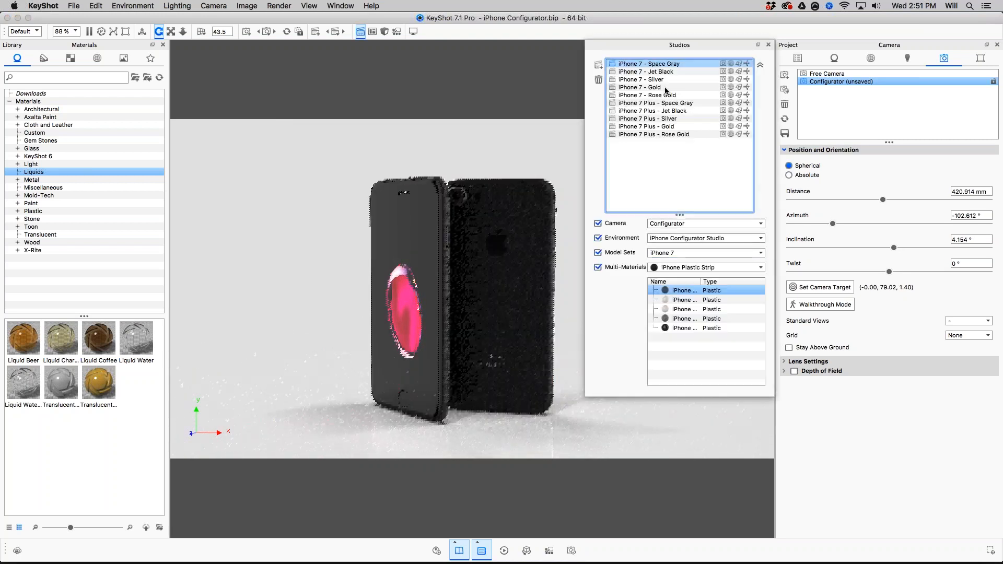
{"action": "left_click", "coordinate": [768, 45]}
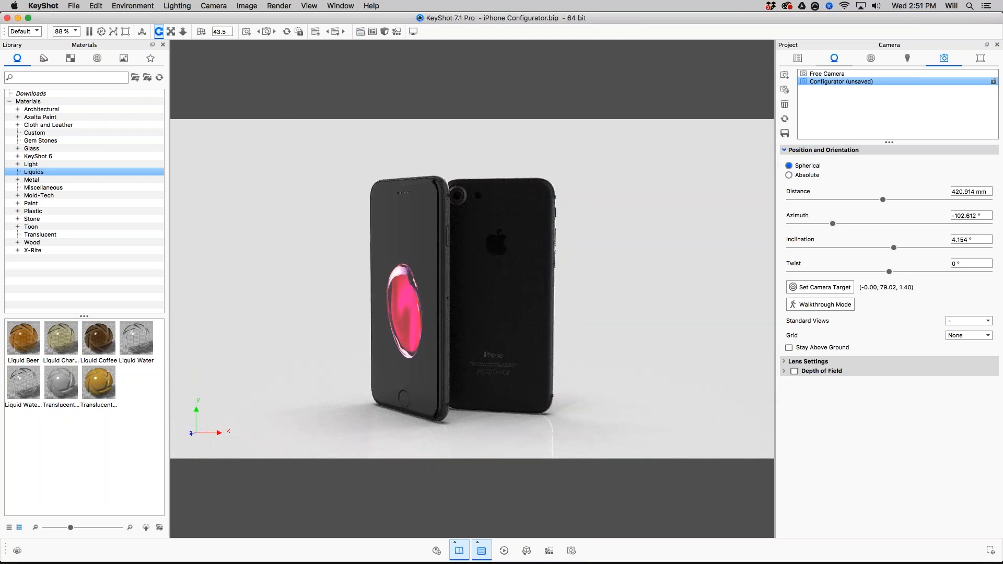
{"action": "left_click_drag", "start_coordinate": [625, 156], "coordinate": [654, 235]}
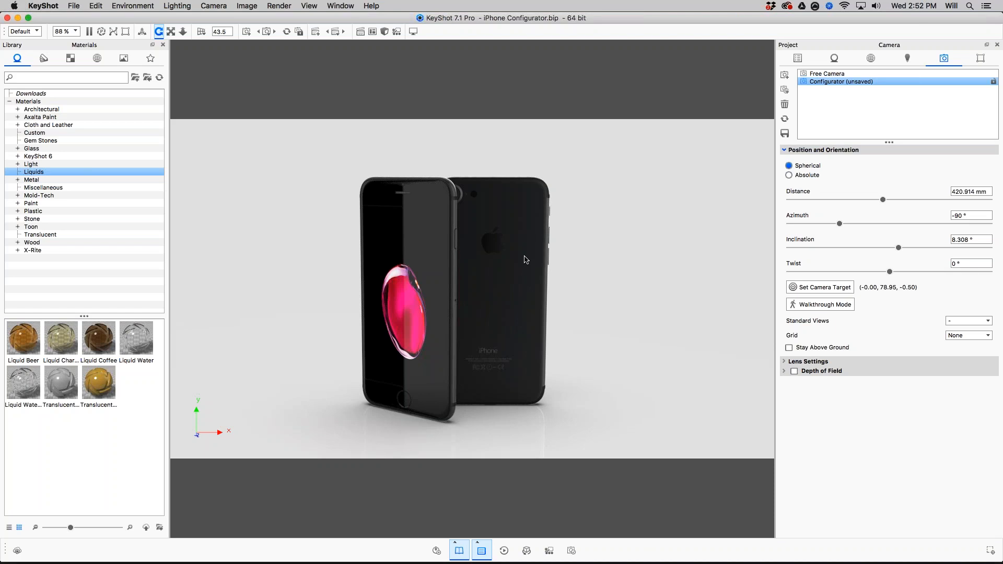
Step: Switch to Chrome and look through the Luxion and third party plugins on the KeyShot plugins page
{"action": "mouse_move", "coordinate": [573, 538]}
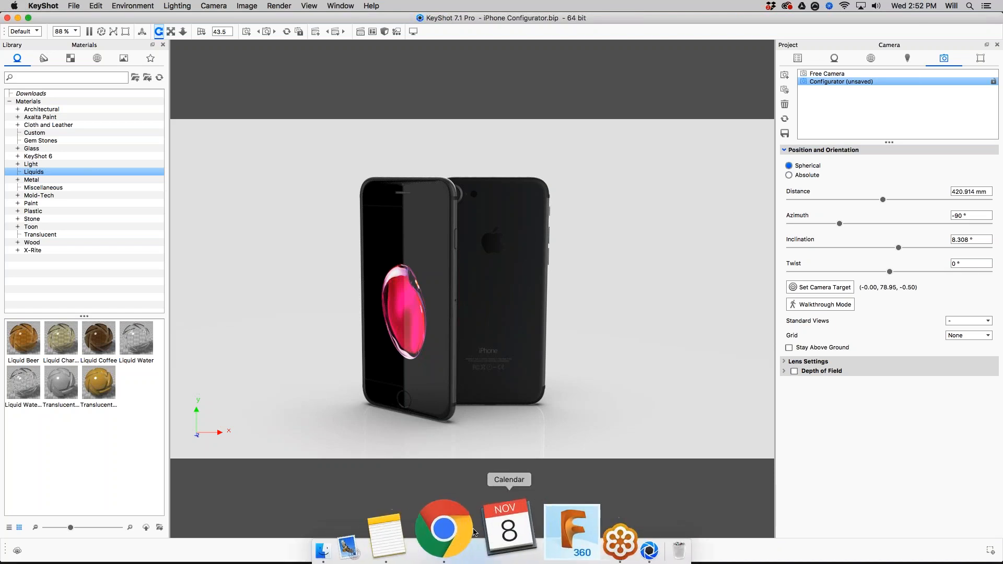
{"action": "left_click", "coordinate": [466, 530]}
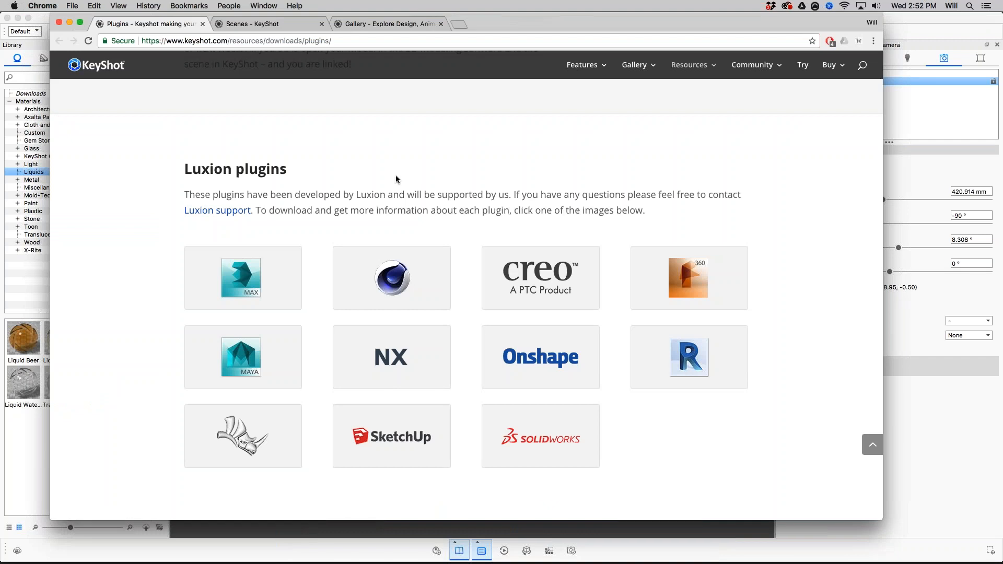
{"action": "scroll", "coordinate": [396, 180], "scroll_direction": "down", "scroll_amount": 10}
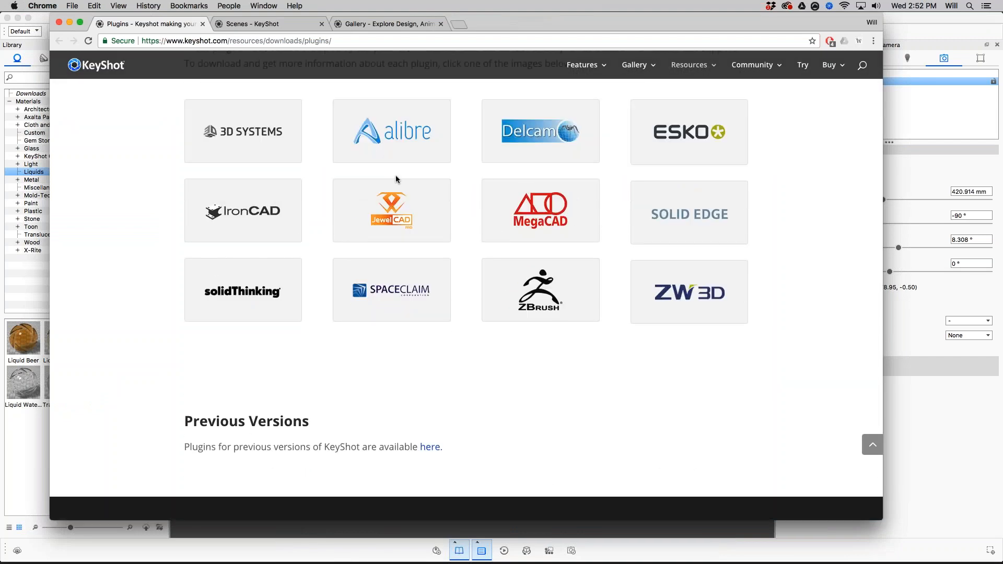
{"action": "scroll", "coordinate": [396, 180], "scroll_direction": "up", "scroll_amount": 10}
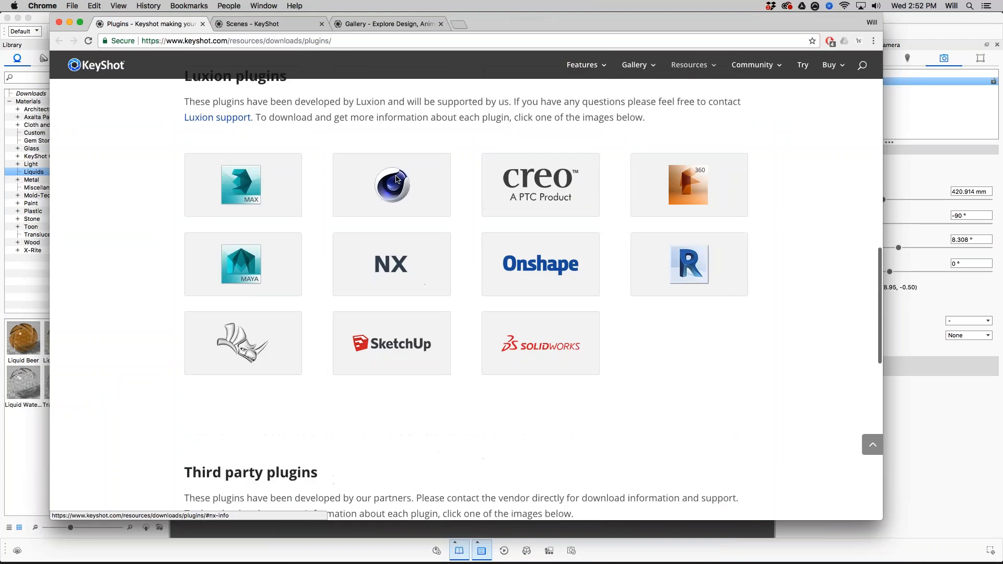
{"action": "scroll", "coordinate": [396, 179], "scroll_direction": "up", "scroll_amount": 4}
{"action": "scroll", "coordinate": [396, 179], "scroll_direction": "down", "scroll_amount": 2}
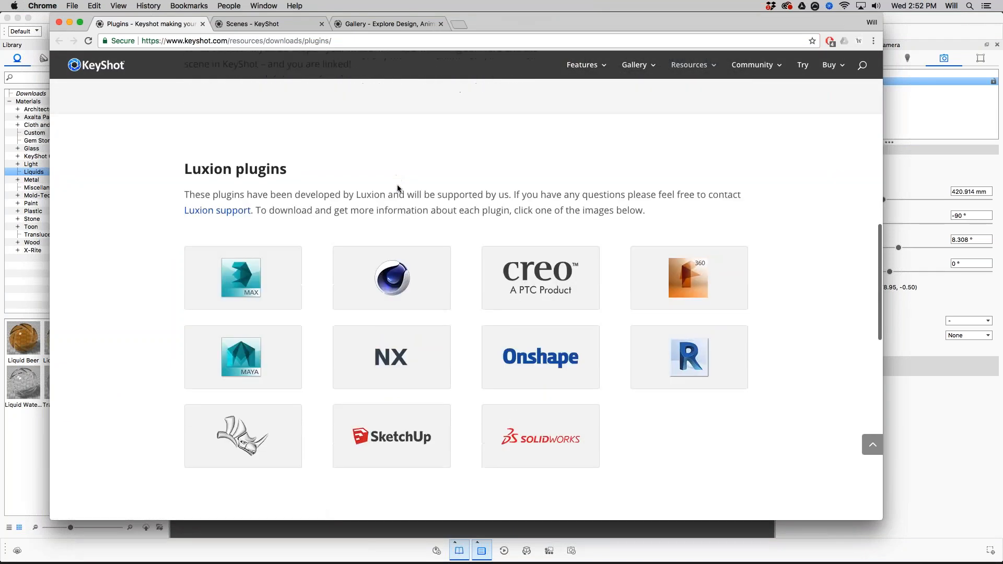
{"action": "scroll", "coordinate": [397, 184], "scroll_direction": "down", "scroll_amount": 2}
{"action": "scroll", "coordinate": [396, 183], "scroll_direction": "down", "scroll_amount": 5}
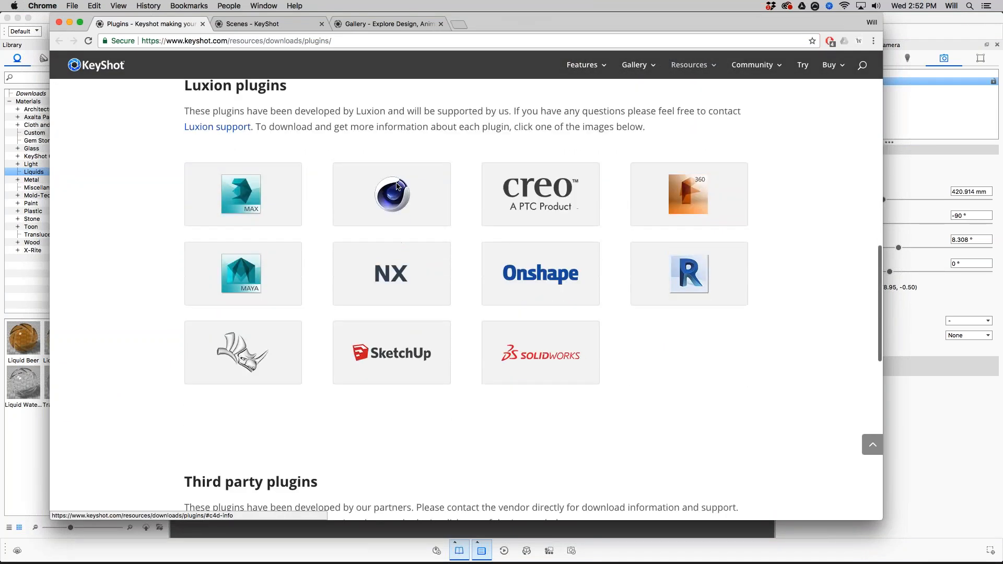
{"action": "scroll", "coordinate": [396, 183], "scroll_direction": "down", "scroll_amount": 4}
{"action": "scroll", "coordinate": [398, 186], "scroll_direction": "up", "scroll_amount": 2}
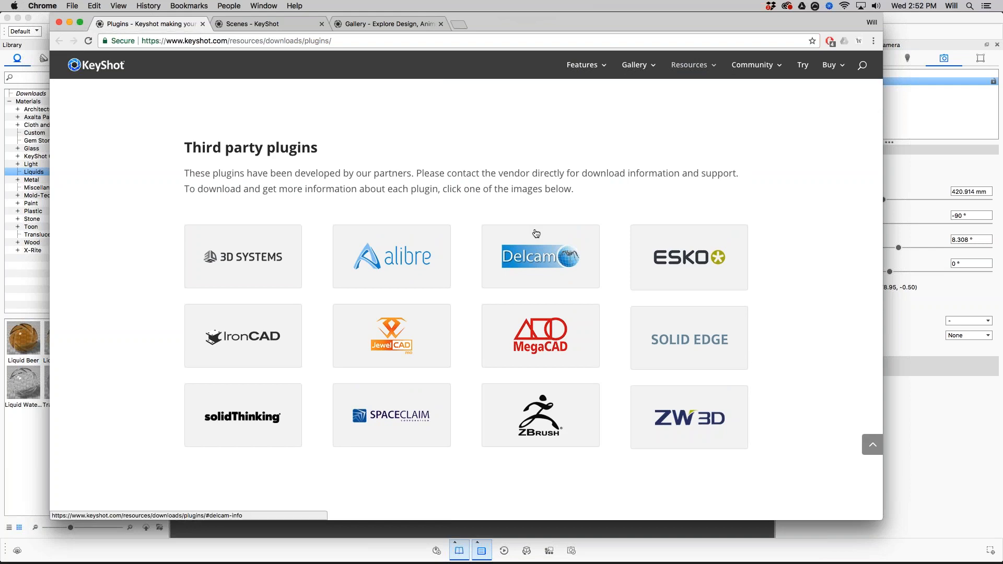
{"action": "scroll", "coordinate": [534, 233], "scroll_direction": "up", "scroll_amount": 10}
{"action": "scroll", "coordinate": [534, 233], "scroll_direction": "up", "scroll_amount": 5}
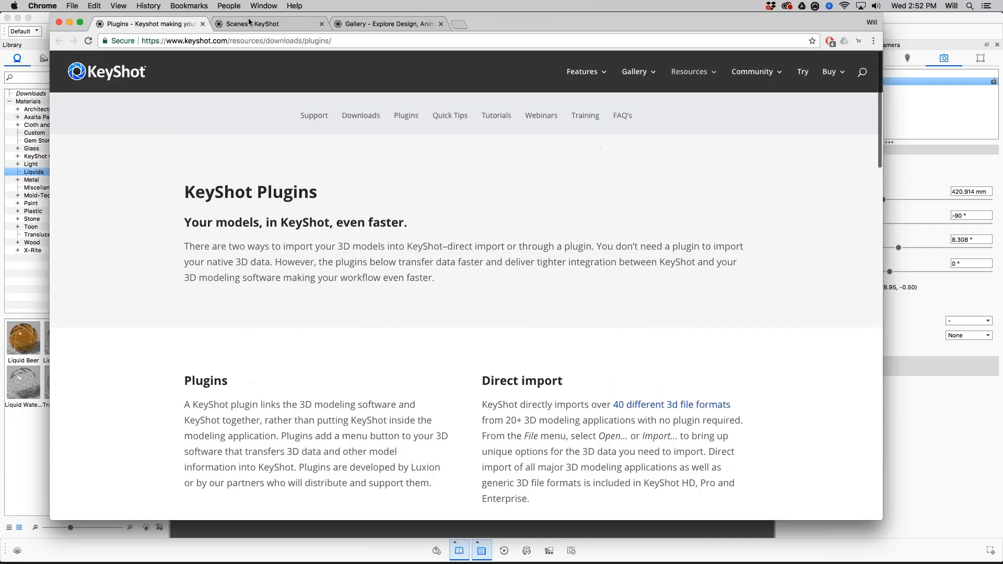
Step: Browse the KeyShot gallery page and view the render of the kitchen behind an archway enlarged
{"action": "left_click", "coordinate": [256, 23]}
{"action": "left_click", "coordinate": [369, 24]}
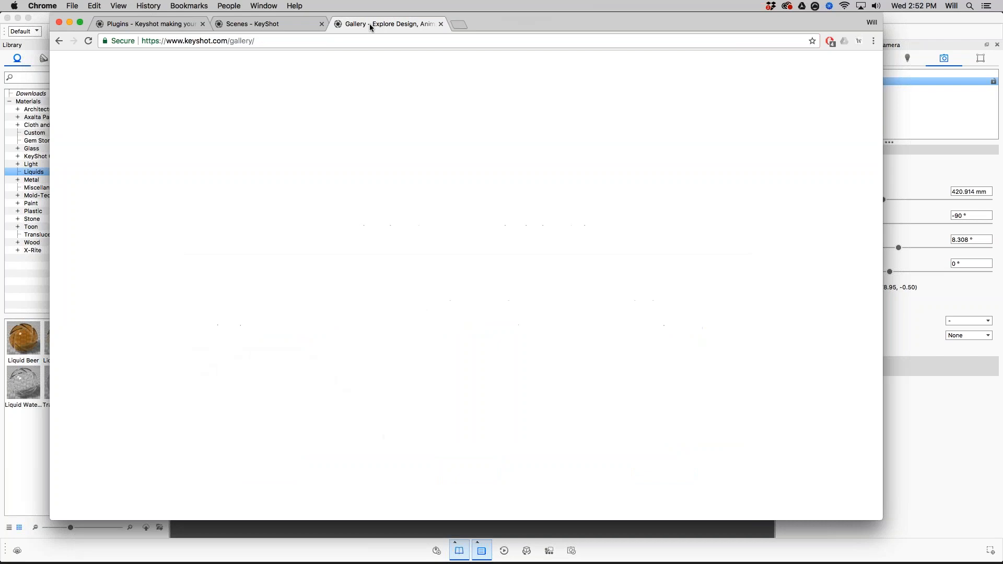
{"action": "scroll", "coordinate": [466, 303], "scroll_direction": "down", "scroll_amount": 12}
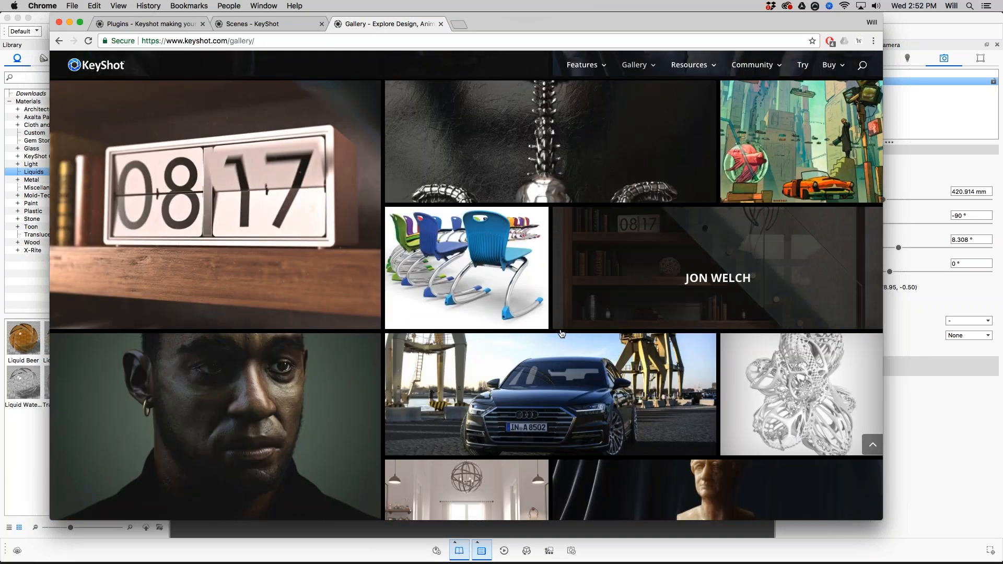
{"action": "scroll", "coordinate": [560, 333], "scroll_direction": "down", "scroll_amount": 6}
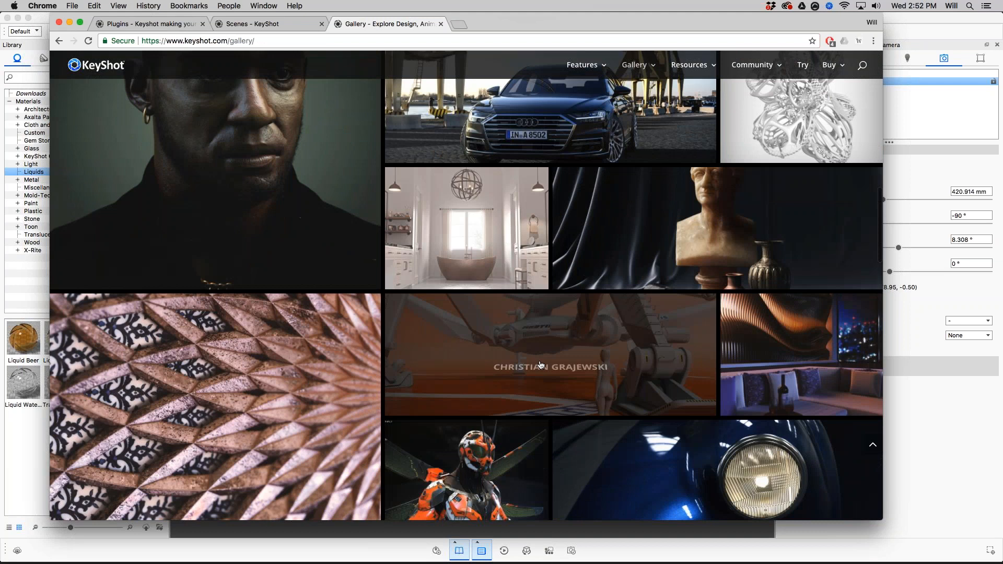
{"action": "scroll", "coordinate": [517, 166], "scroll_direction": "down", "scroll_amount": 2}
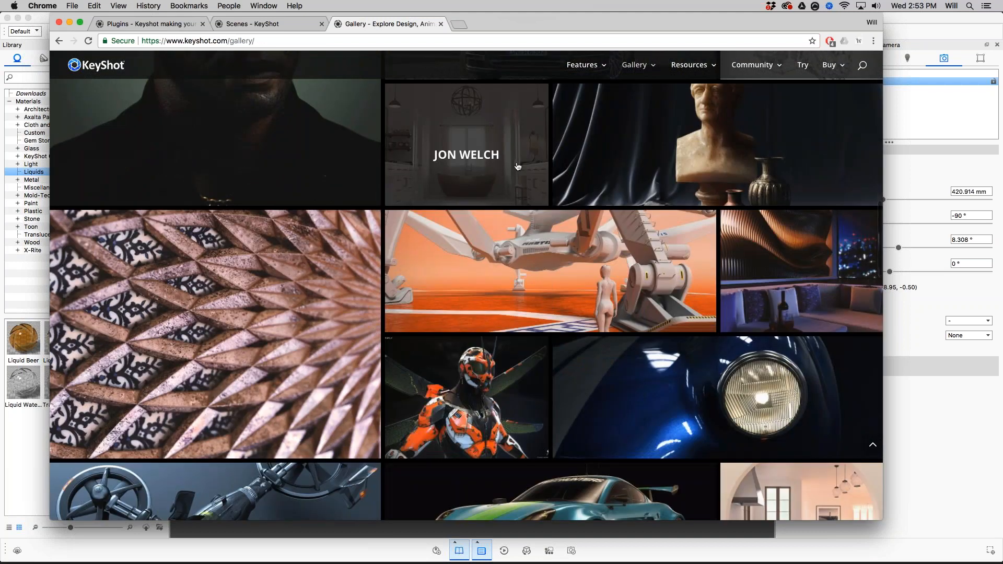
{"action": "scroll", "coordinate": [518, 166], "scroll_direction": "down", "scroll_amount": 7}
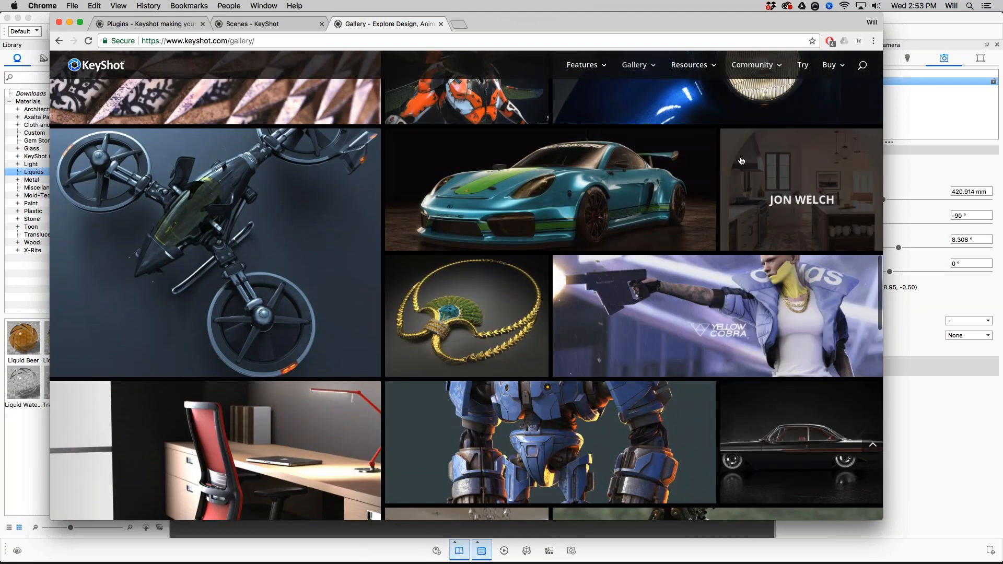
{"action": "left_click", "coordinate": [741, 161]}
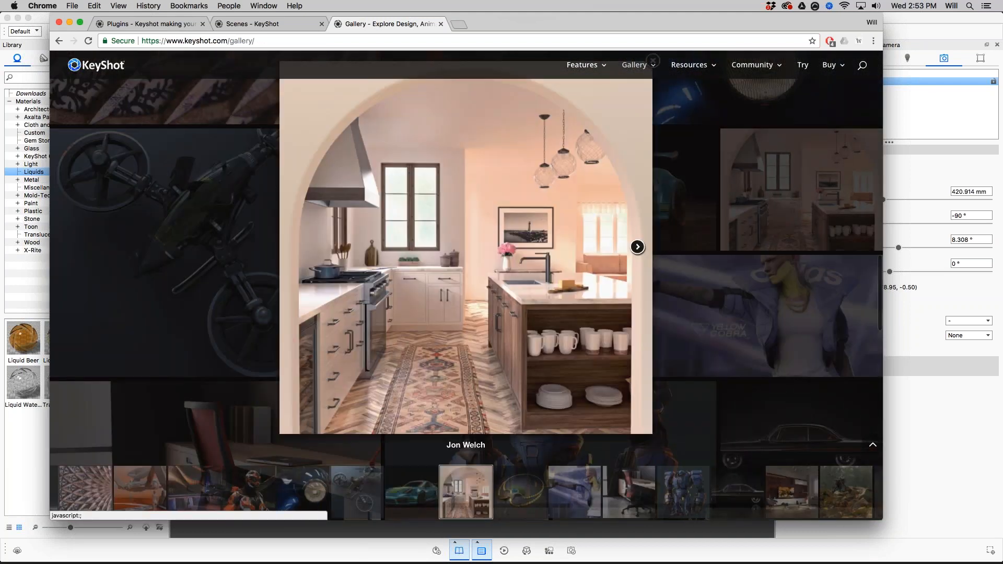
{"action": "left_click", "coordinate": [746, 213]}
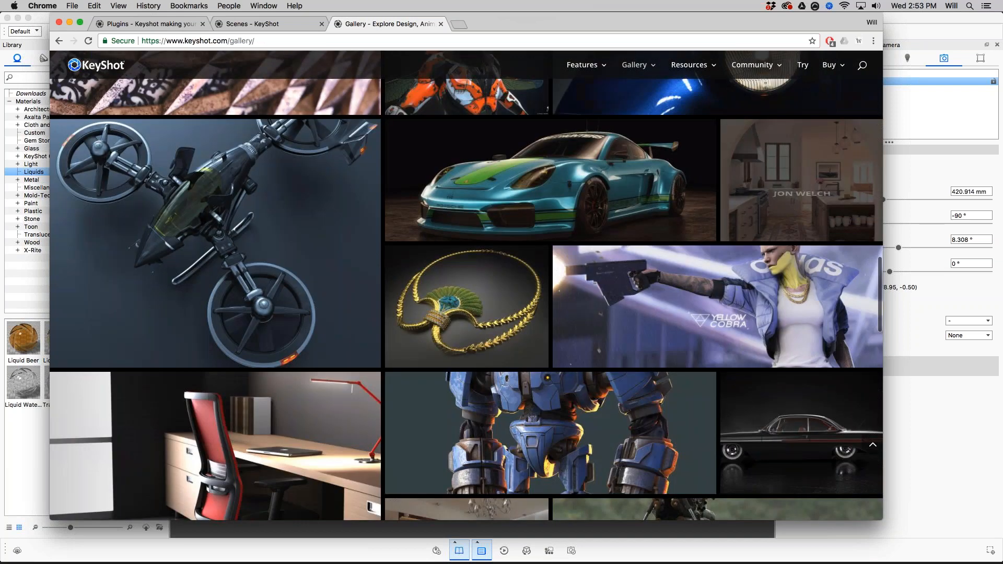
Step: View enlarged gallery renders of the neon-lit street with palm trees and the kitchen with blurred glasses in the foreground
{"action": "scroll", "coordinate": [746, 199], "scroll_direction": "down", "scroll_amount": 10}
{"action": "left_click", "coordinate": [745, 198]}
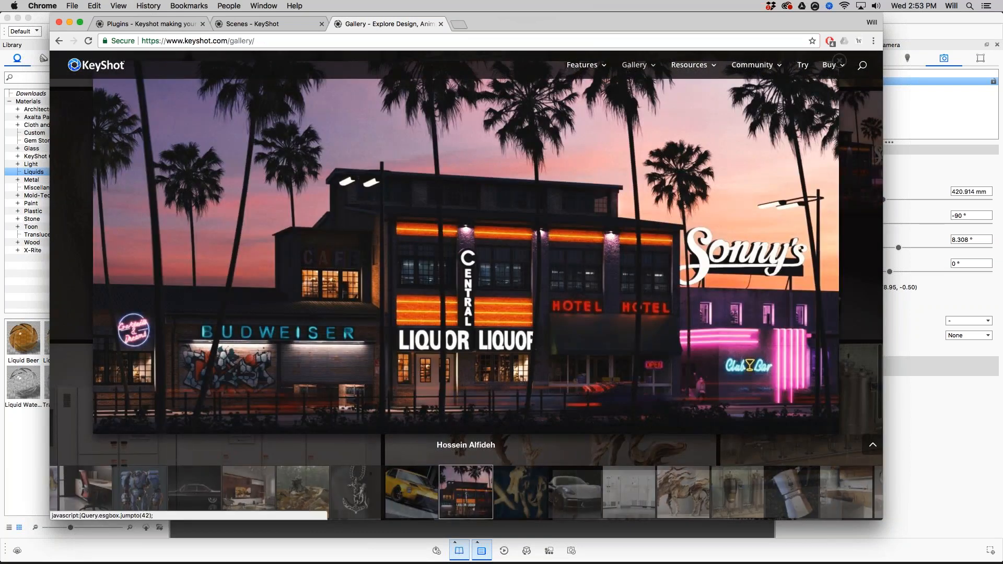
{"action": "left_click", "coordinate": [858, 112]}
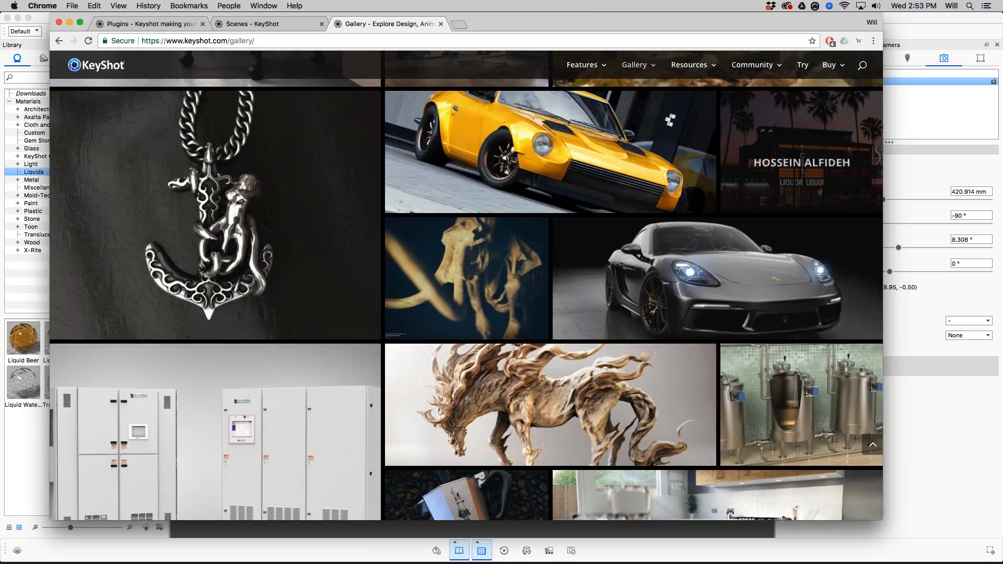
{"action": "scroll", "coordinate": [858, 113], "scroll_direction": "down", "scroll_amount": 5}
{"action": "scroll", "coordinate": [729, 245], "scroll_direction": "down", "scroll_amount": 2}
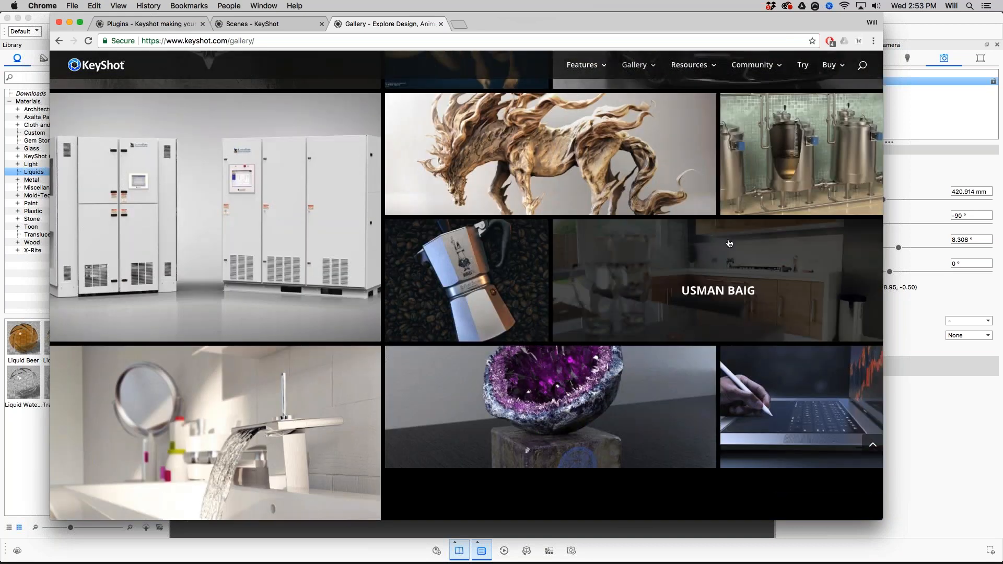
{"action": "left_click", "coordinate": [729, 245]}
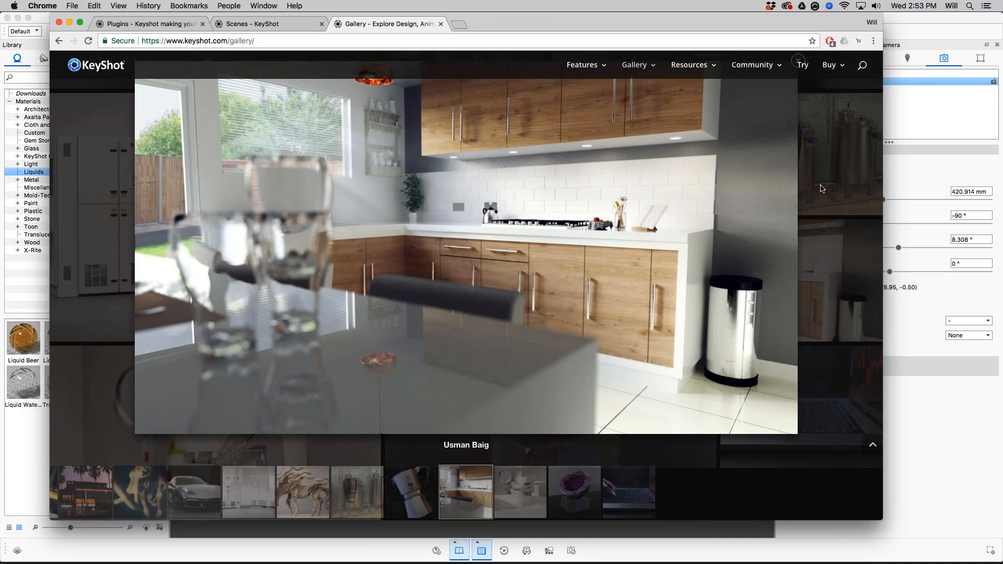
{"action": "left_click", "coordinate": [823, 189]}
Step: Look through the renders further down the gallery and return to the flip clock image near its beginning
{"action": "scroll", "coordinate": [627, 240], "scroll_direction": "down", "scroll_amount": 5}
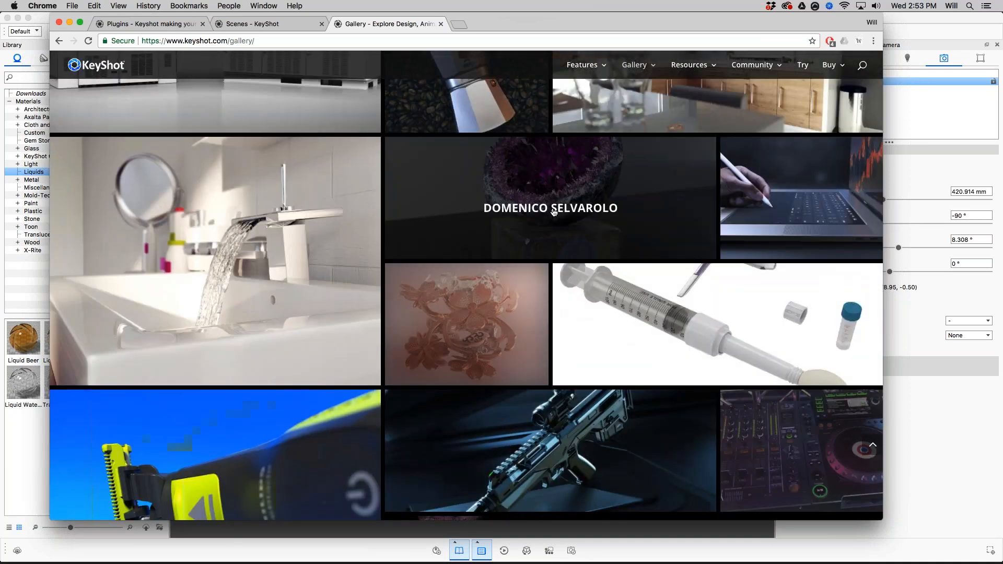
{"action": "scroll", "coordinate": [554, 212], "scroll_direction": "down", "scroll_amount": 3}
{"action": "scroll", "coordinate": [554, 212], "scroll_direction": "up", "scroll_amount": 18}
{"action": "scroll", "coordinate": [554, 212], "scroll_direction": "up", "scroll_amount": 10}
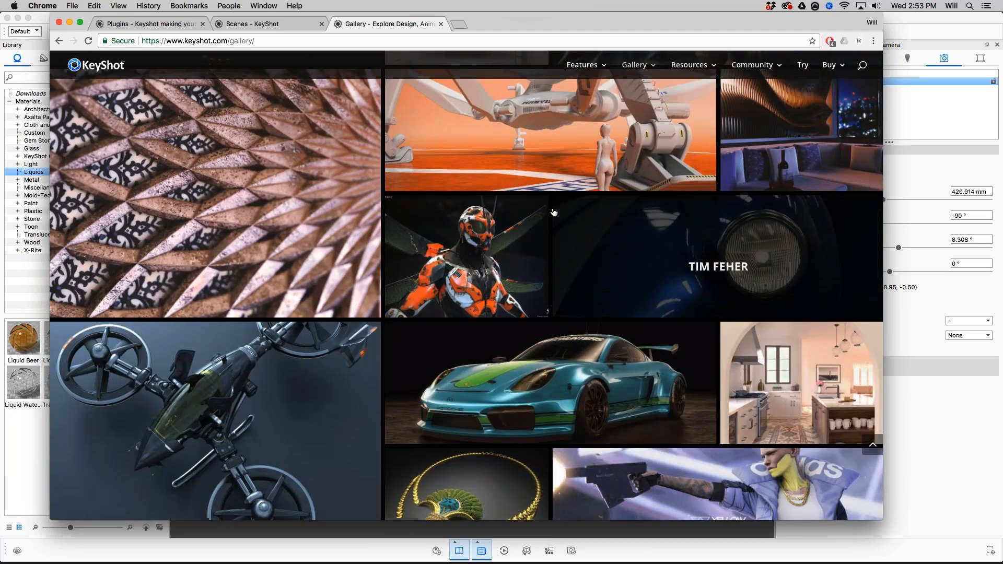
{"action": "scroll", "coordinate": [433, 183], "scroll_direction": "up", "scroll_amount": 8}
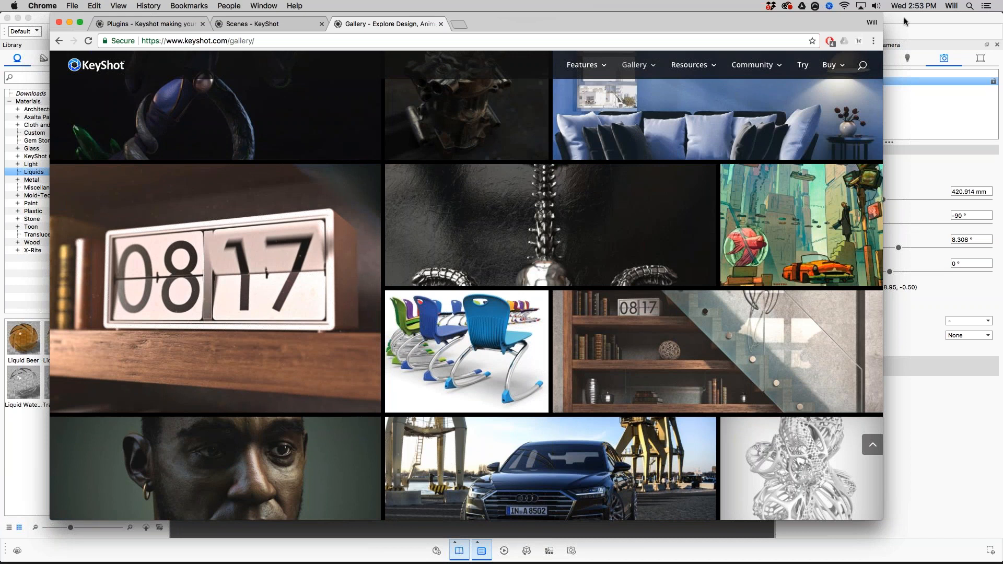
Step: Switch back to KeyShot and look at the model export formats offered for the iPhone scene
{"action": "left_click", "coordinate": [905, 21]}
{"action": "left_click", "coordinate": [74, 6]}
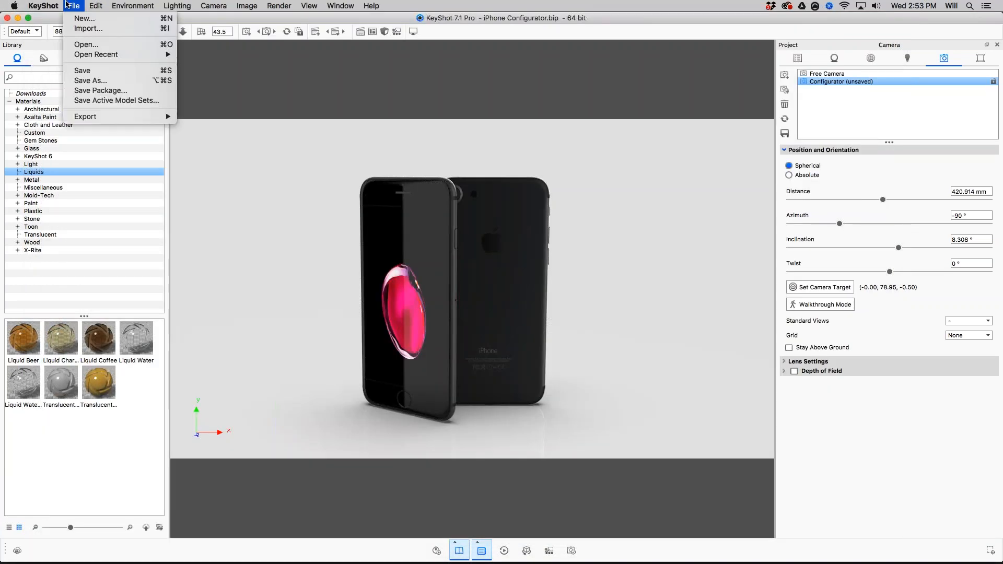
{"action": "mouse_move", "coordinate": [102, 117]}
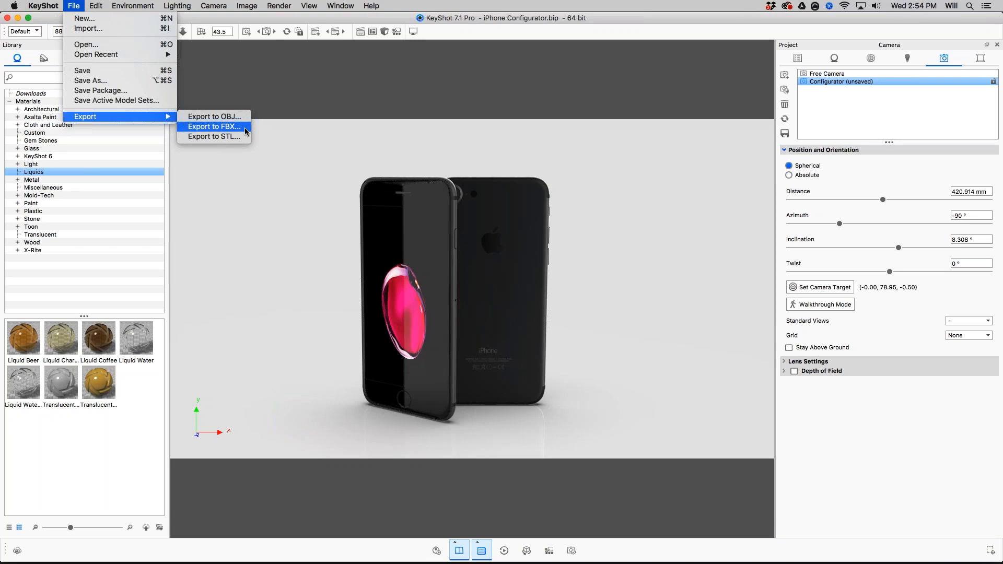
{"action": "left_click", "coordinate": [600, 221]}
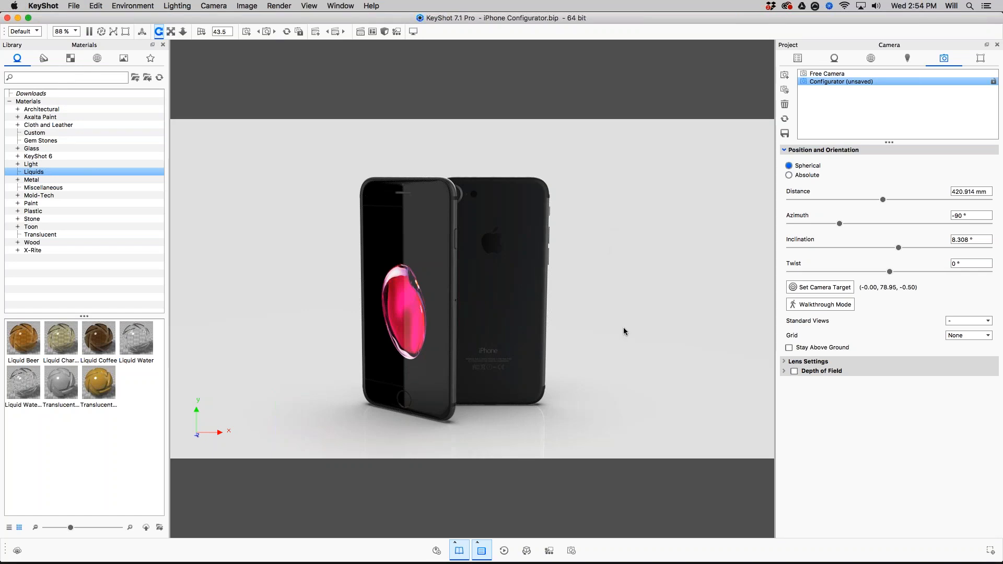
Step: Move the clear front glass of the front phone forward, well away from its body, with the Move tool
{"action": "left_click_drag", "start_coordinate": [585, 234], "coordinate": [581, 230]}
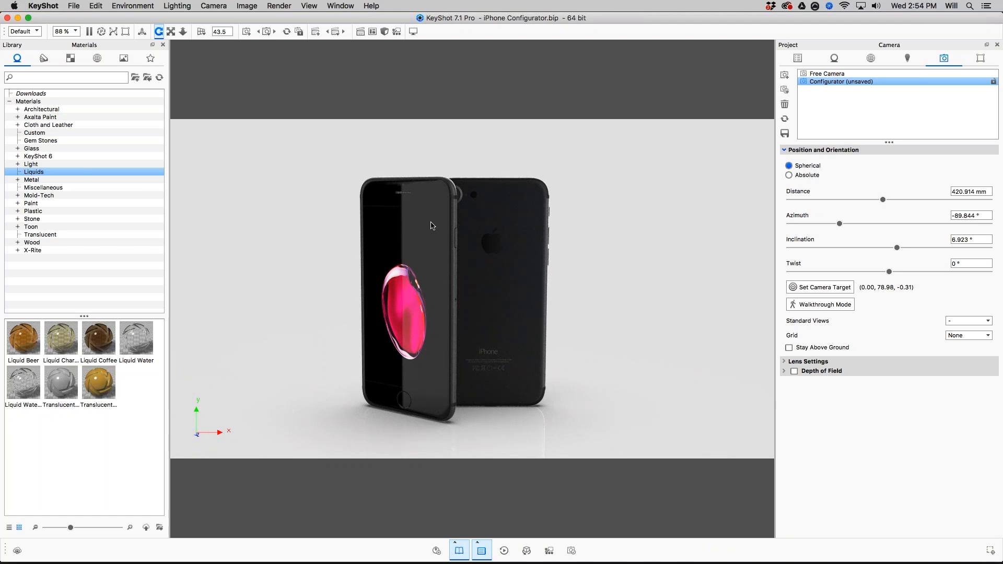
{"action": "key", "text": "super+d"}
{"action": "left_click_drag", "start_coordinate": [448, 290], "coordinate": [316, 313]}
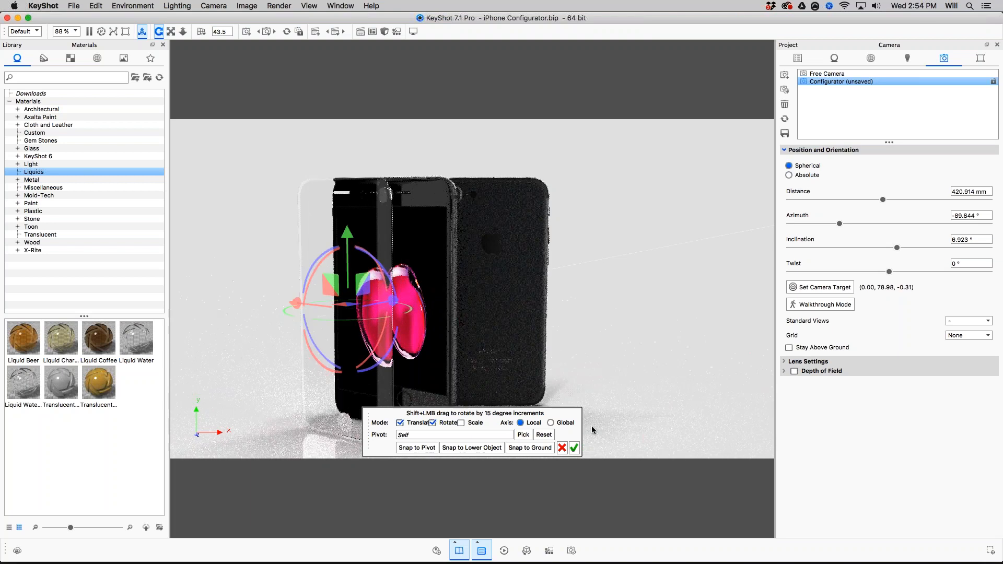
{"action": "left_click", "coordinate": [574, 447]}
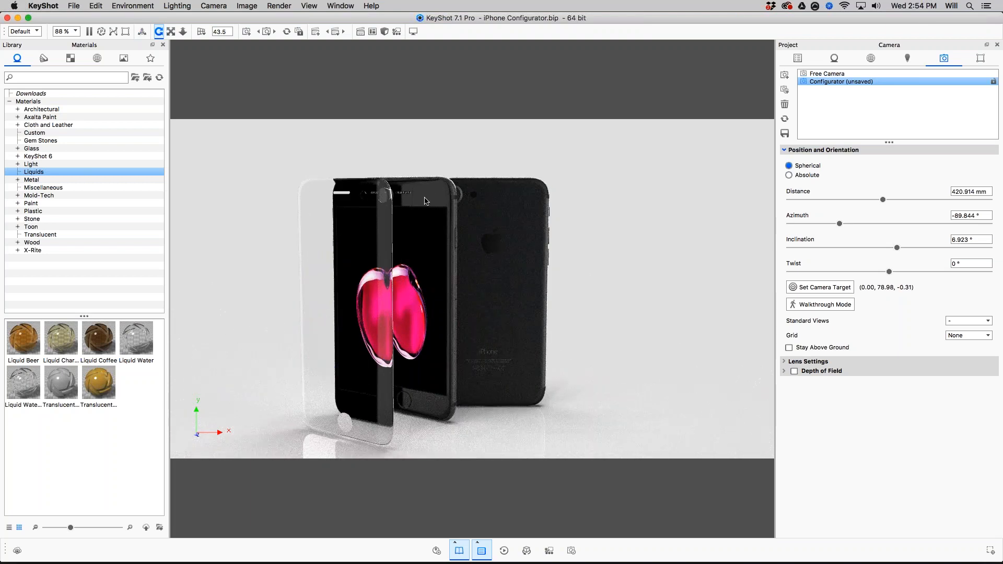
Step: Move the front phone's front cover part forward to sit between the detached glass and the body
{"action": "key", "text": "super+d"}
{"action": "left_click_drag", "start_coordinate": [447, 290], "coordinate": [387, 318]}
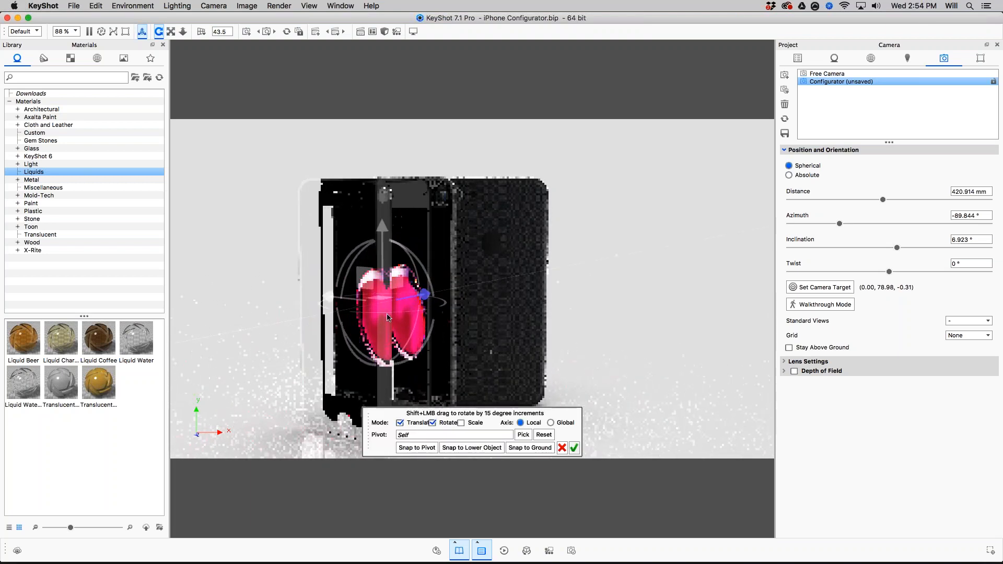
{"action": "left_click", "coordinate": [574, 448]}
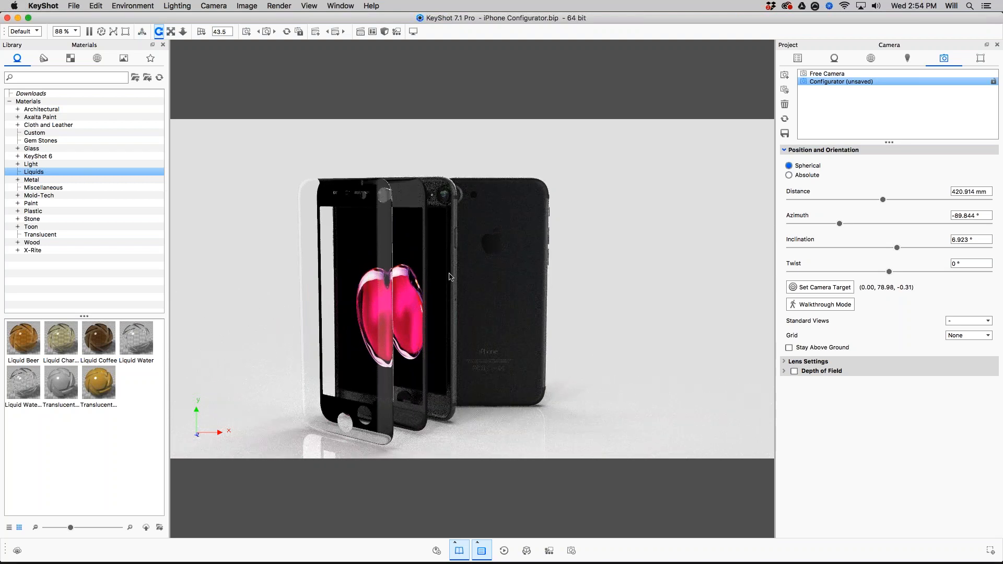
{"action": "mouse_move", "coordinate": [448, 207]}
{"action": "left_mouse_down"}
{"action": "mouse_move", "coordinate": [307, 222]}
{"action": "mouse_move", "coordinate": [443, 210]}
{"action": "left_mouse_up"}
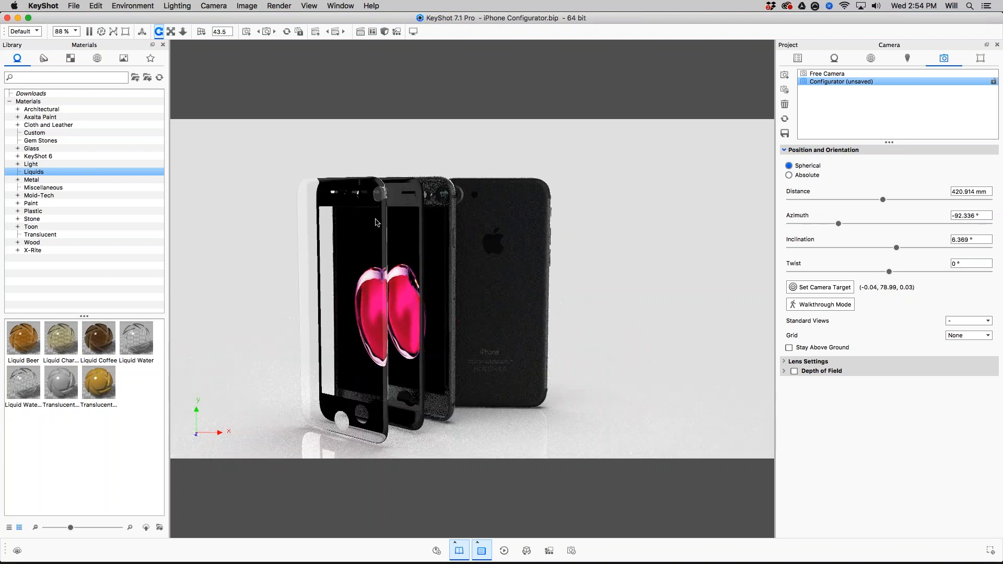
Step: Look over the lighting presets and scene tree, and view the animation timeline briefly with the front cover deselected
{"action": "left_click", "coordinate": [908, 59]}
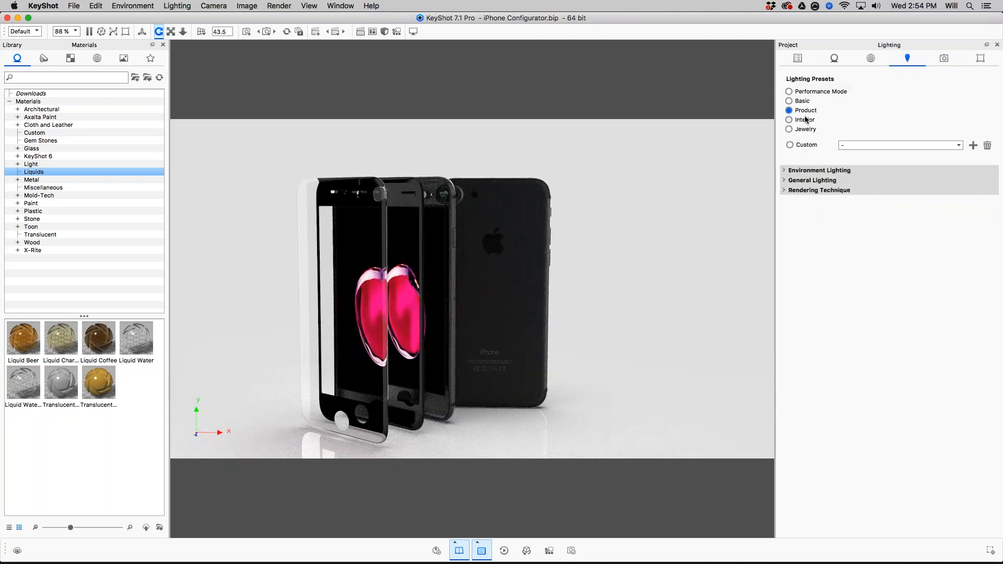
{"action": "left_click", "coordinate": [798, 58]}
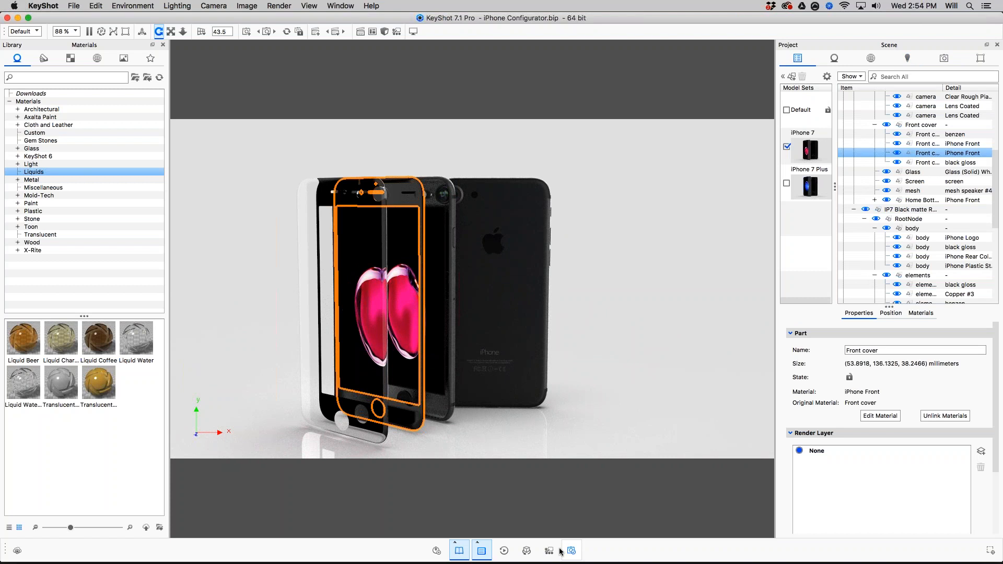
{"action": "left_click", "coordinate": [505, 551]}
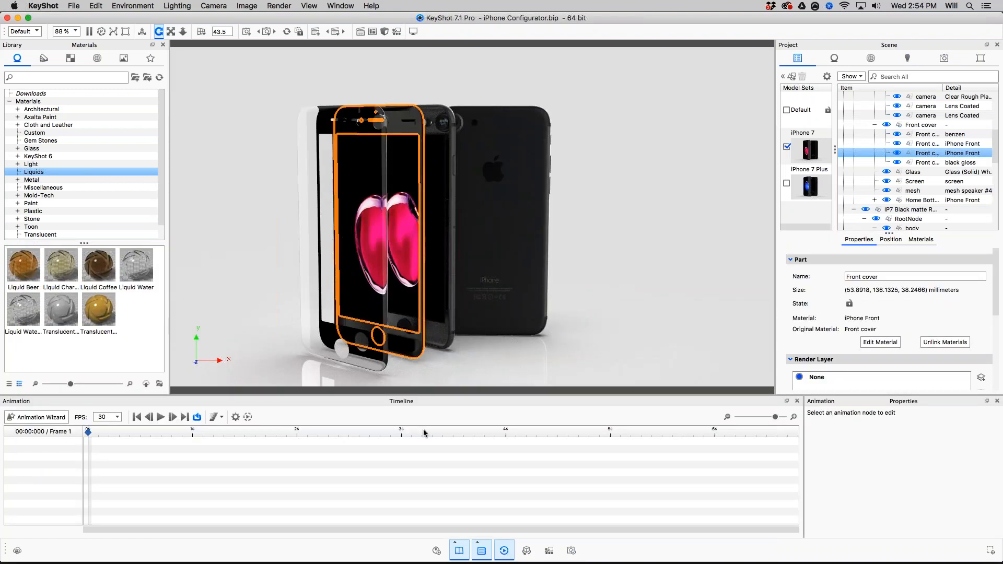
{"action": "left_click_drag", "start_coordinate": [412, 395], "coordinate": [412, 445]}
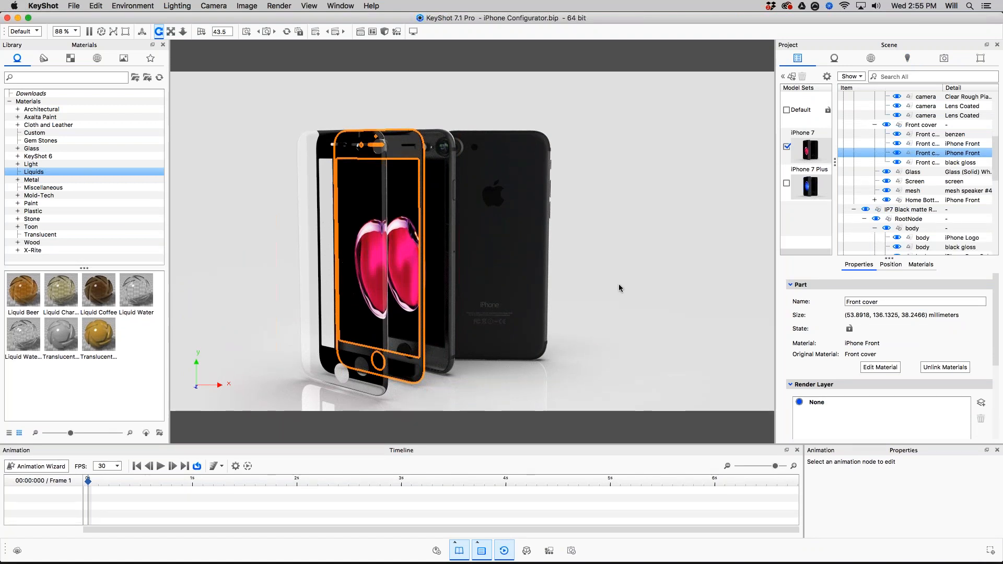
{"action": "left_click", "coordinate": [616, 283]}
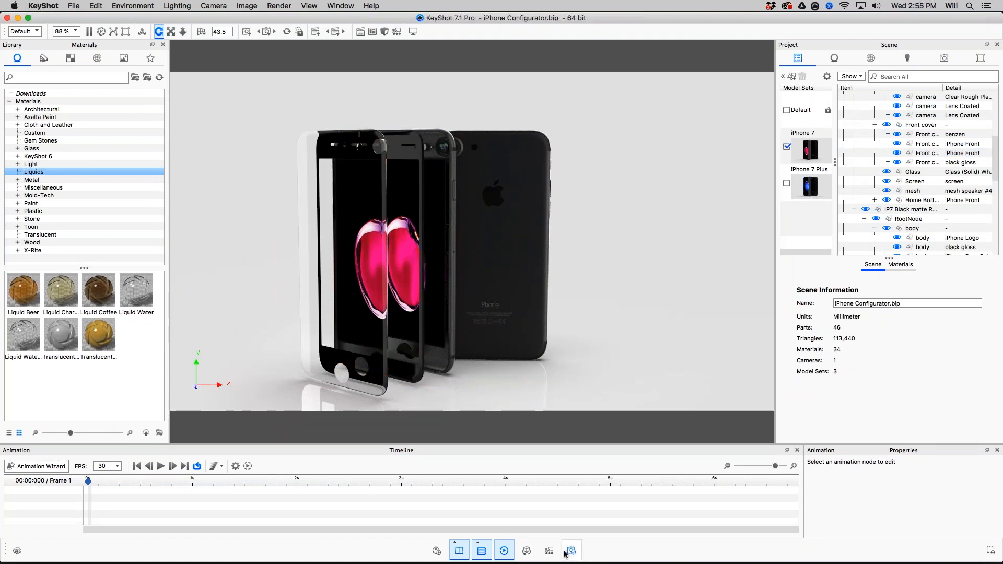
{"action": "left_click", "coordinate": [504, 551]}
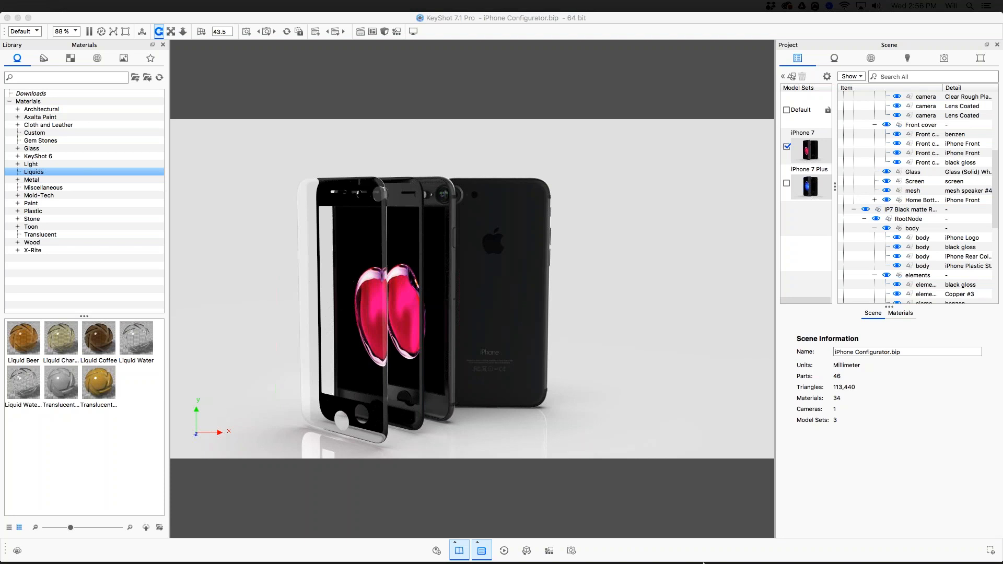
Step: Switch to Chrome and bring up the KeyShot gallery page
{"action": "mouse_move", "coordinate": [546, 563]}
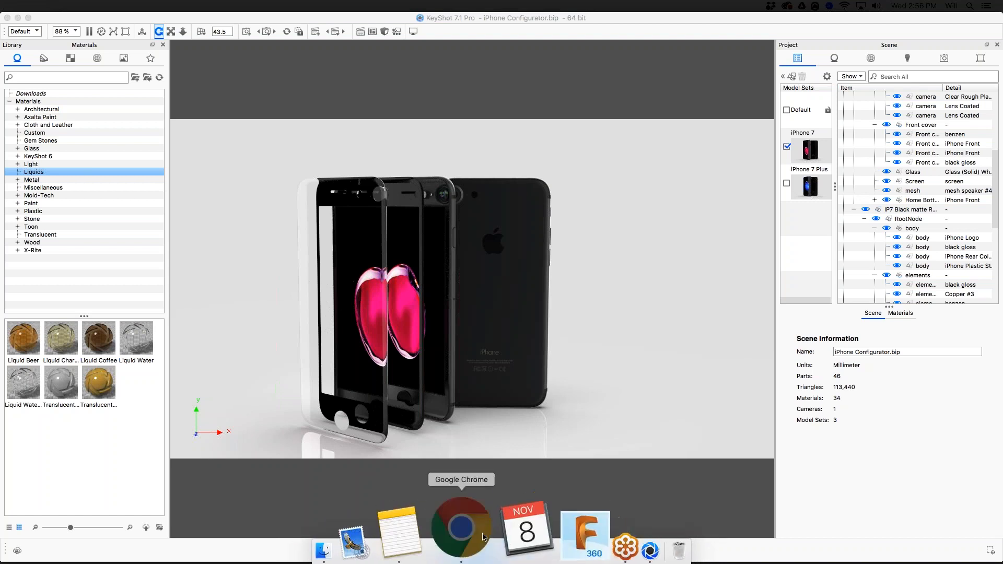
{"action": "left_click", "coordinate": [484, 537]}
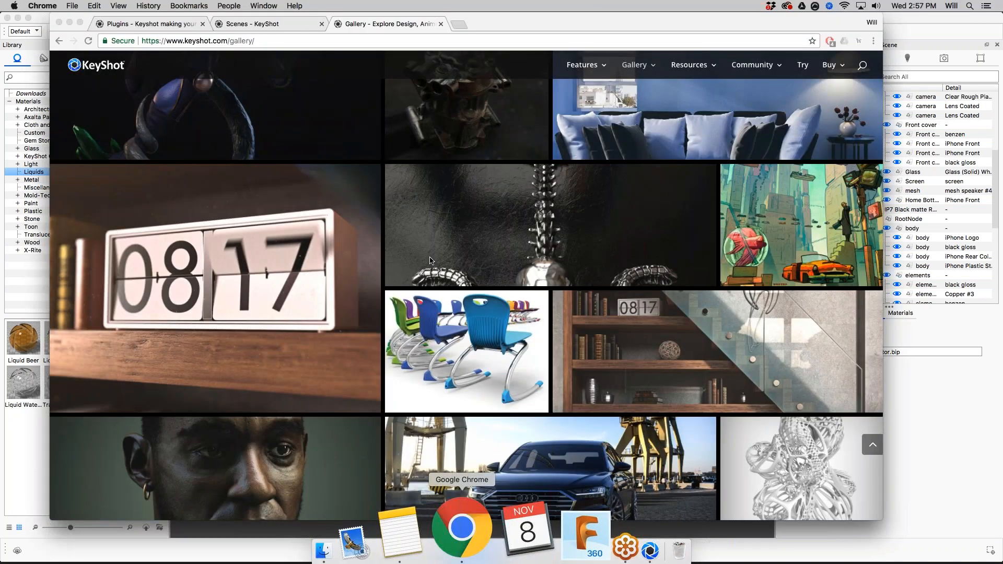